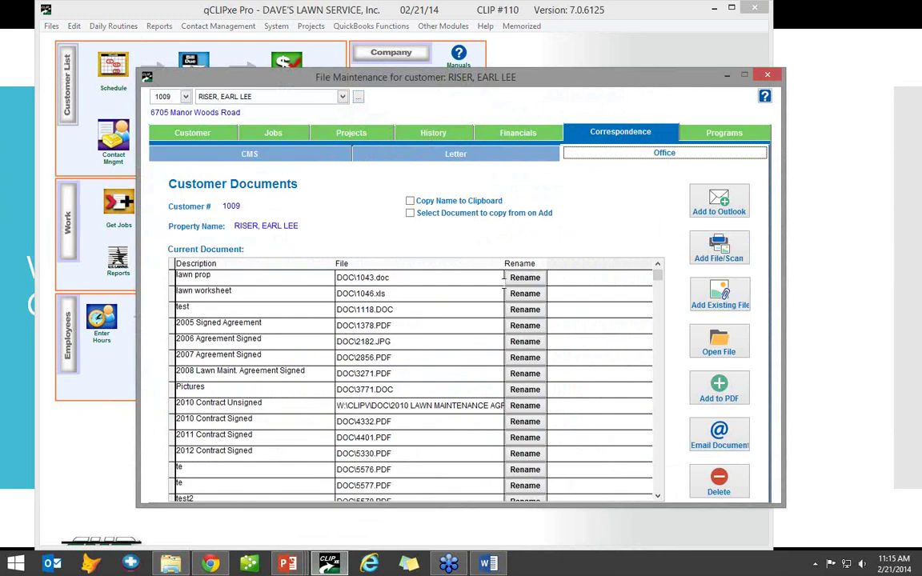
- Look through the customer's 2010 Unsigned, 2010 Signed and 2012 Signed contract documents
click(719, 248)
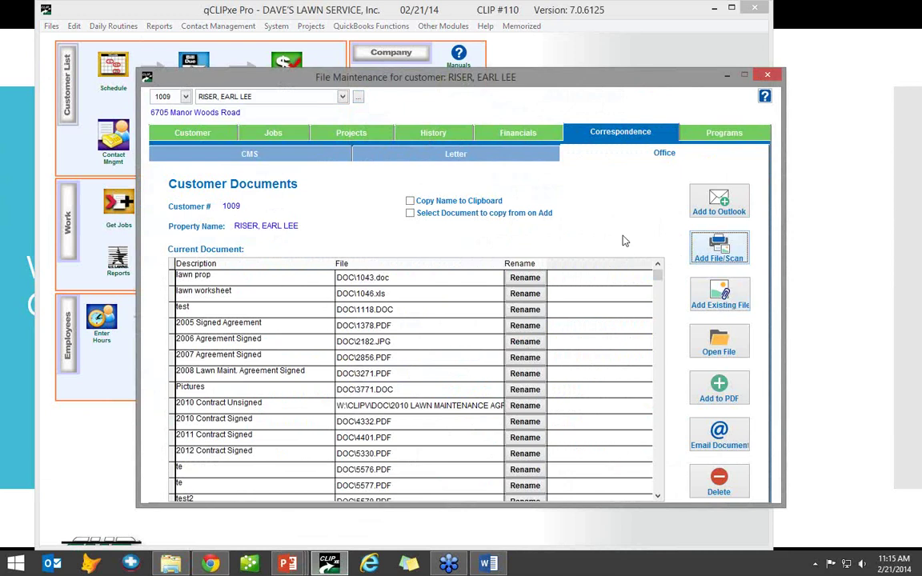
click(404, 405)
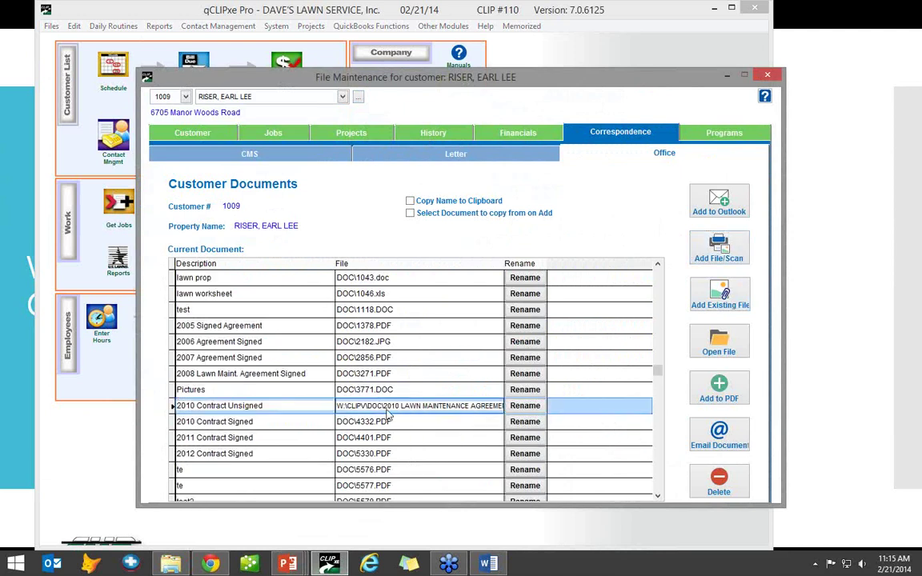
click(342, 422)
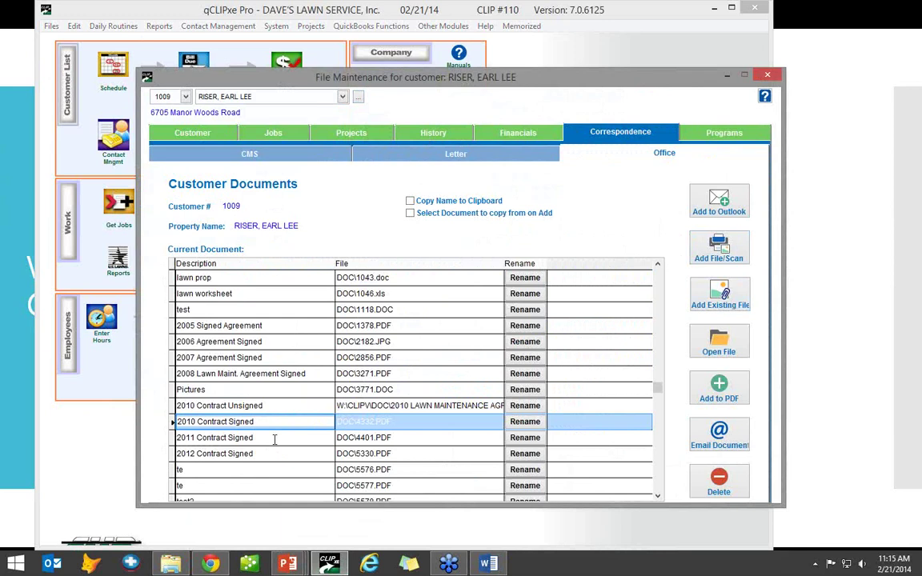
click(295, 454)
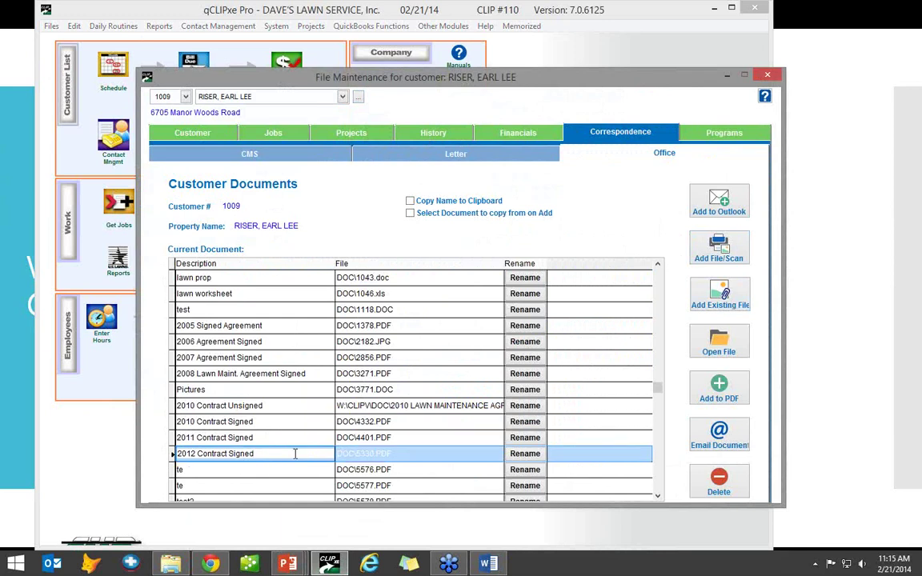
scroll(344, 426, down, 2)
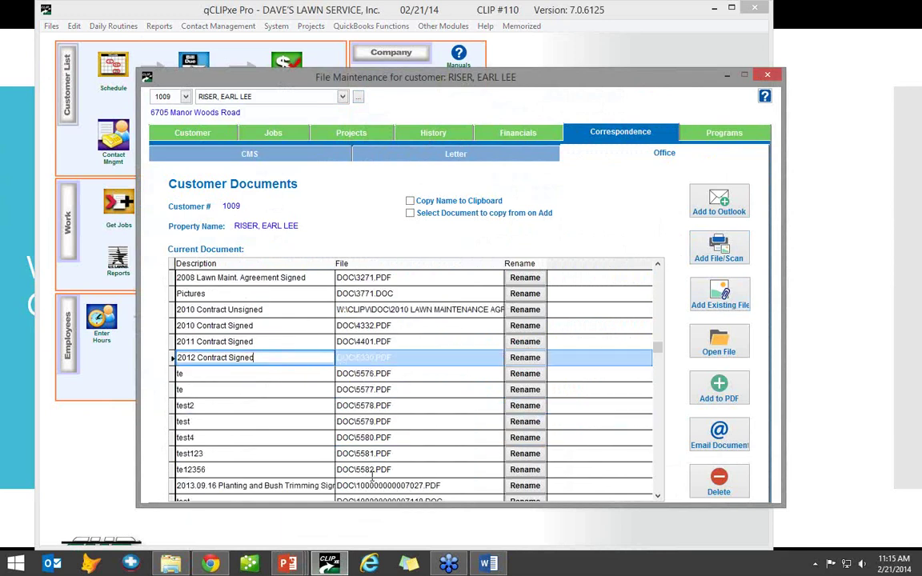
scroll(372, 477, down, 1)
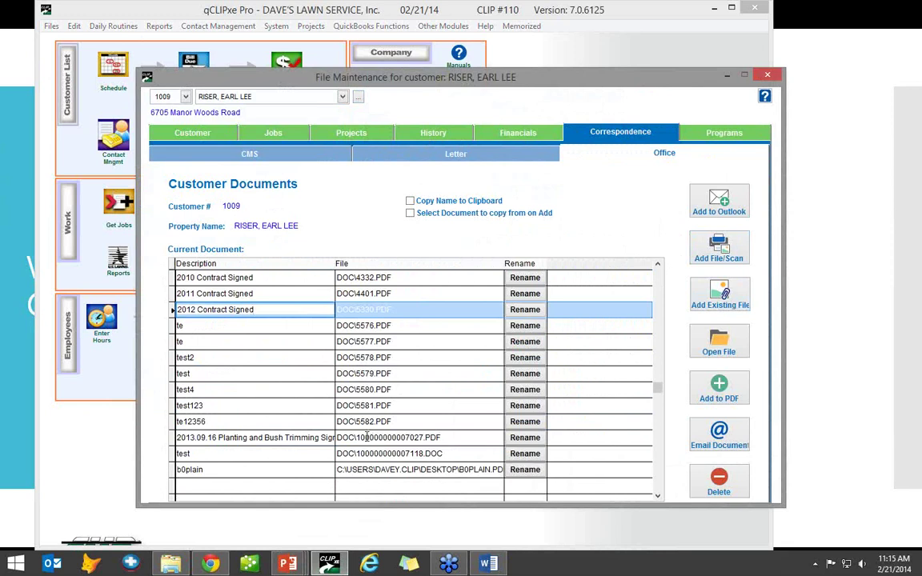
scroll(341, 392, up, 1)
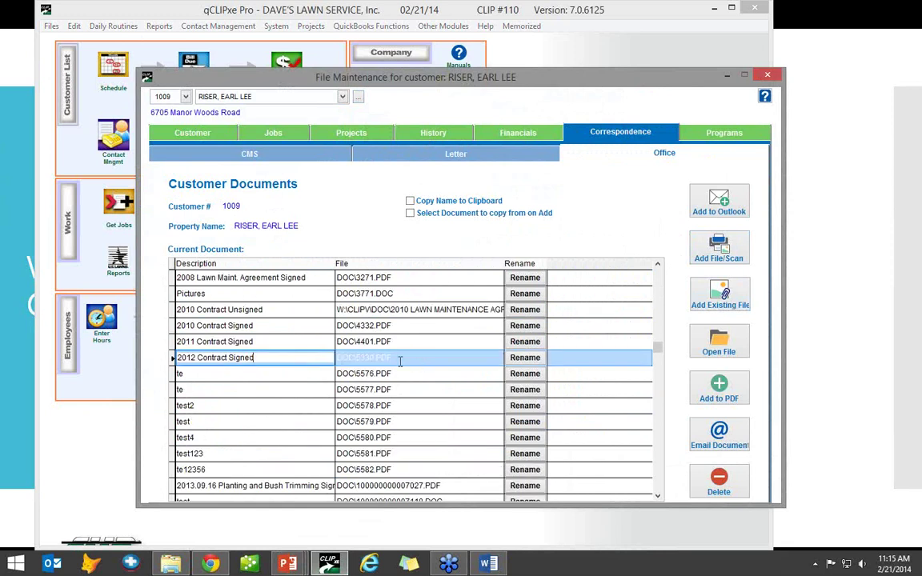
scroll(401, 362, up, 1)
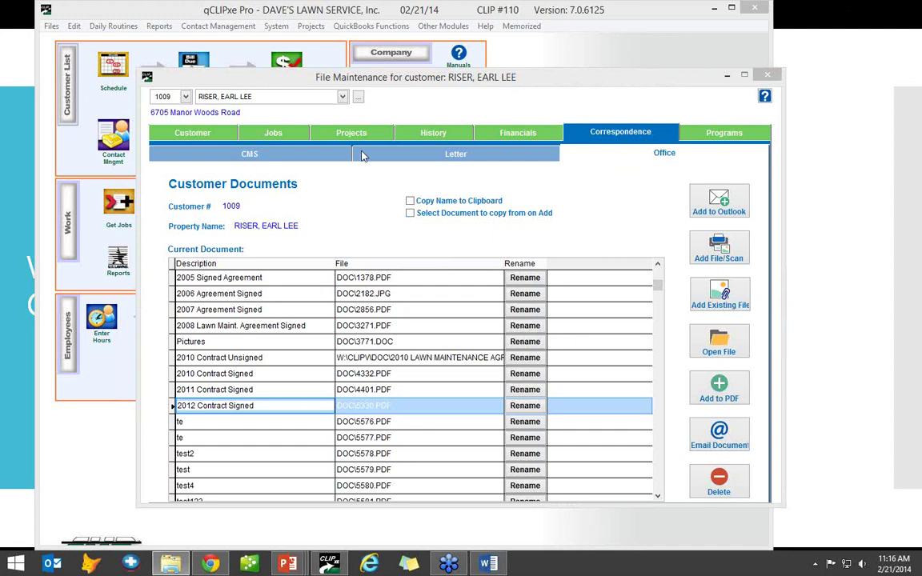
- Check the 09/17/13 and 09/13/13 call-back entries in the CMS log, then close the file
click(282, 152)
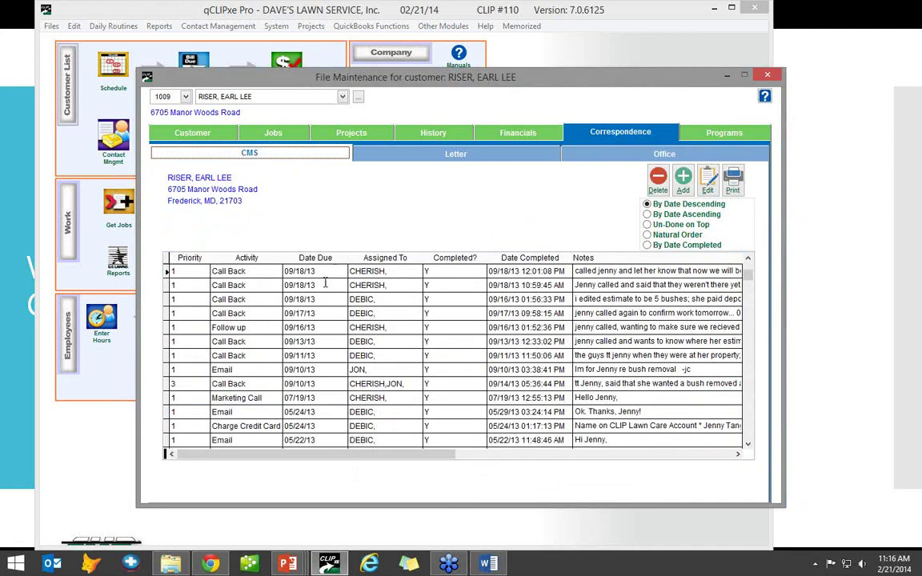
click(325, 313)
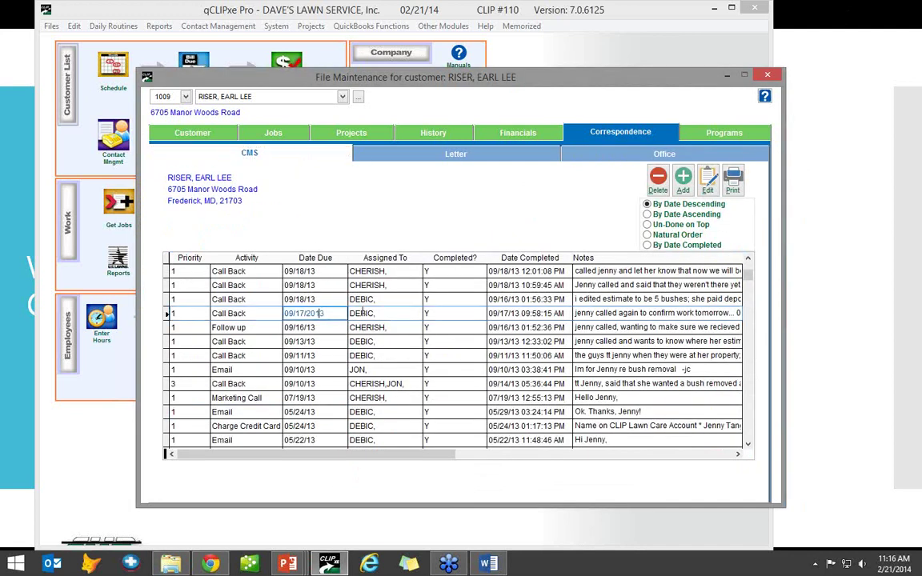
click(316, 341)
scroll(385, 365, down, 1)
scroll(385, 364, down, 1)
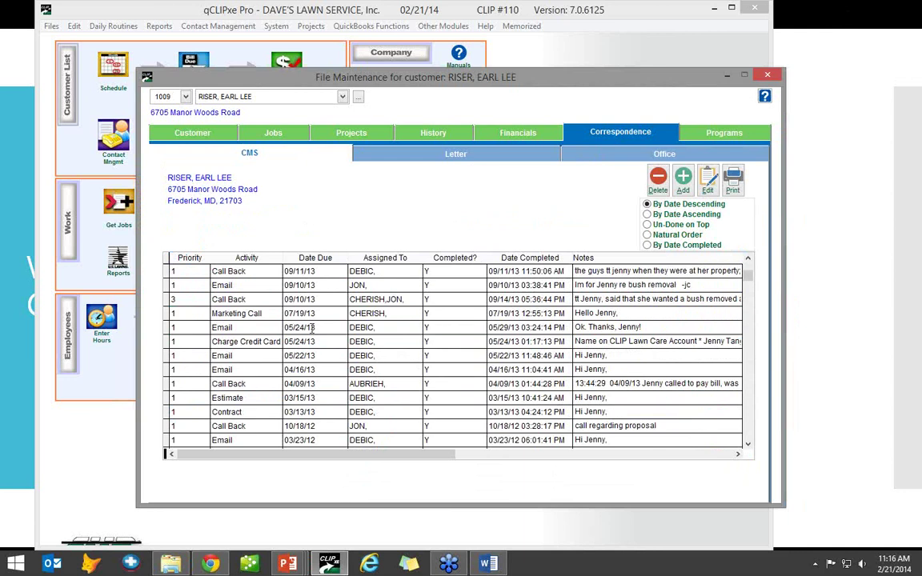
scroll(314, 325, up, 2)
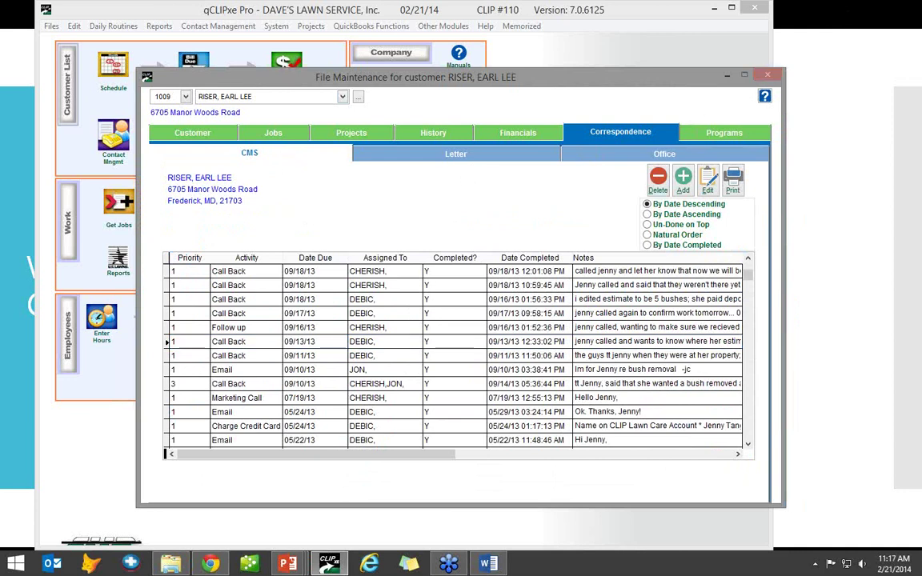
click(769, 76)
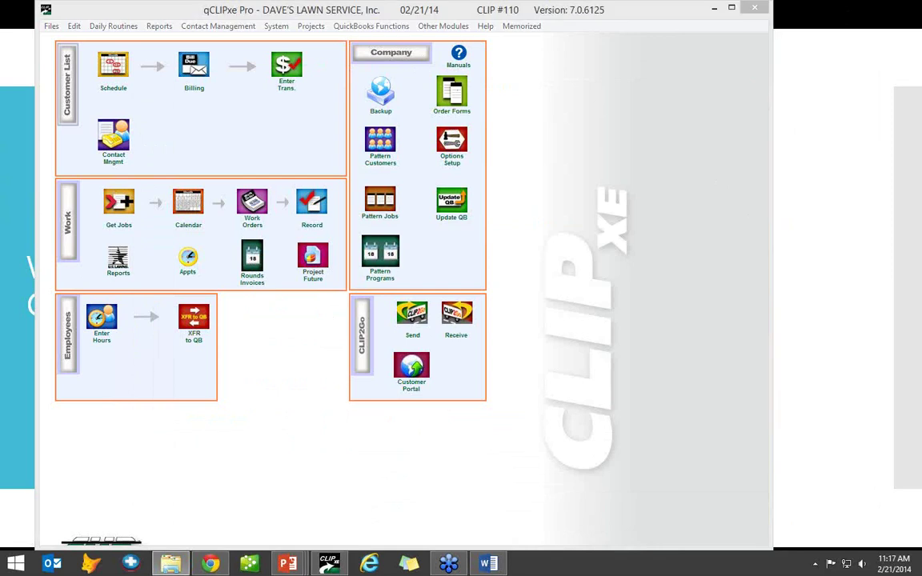
- Advance the slideshow from Writing Contracts to General Rules, then return to qCLIPxe Pro
click(814, 144)
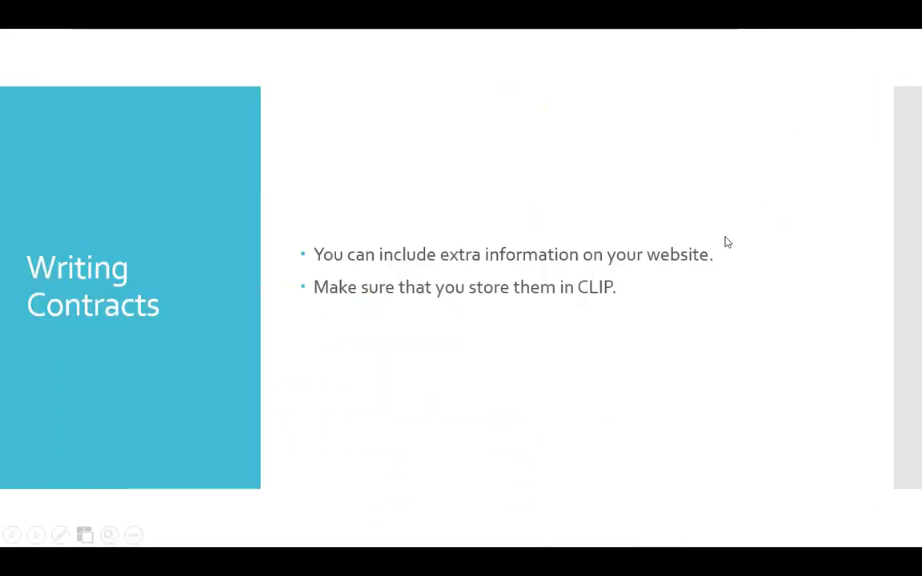
click(790, 329)
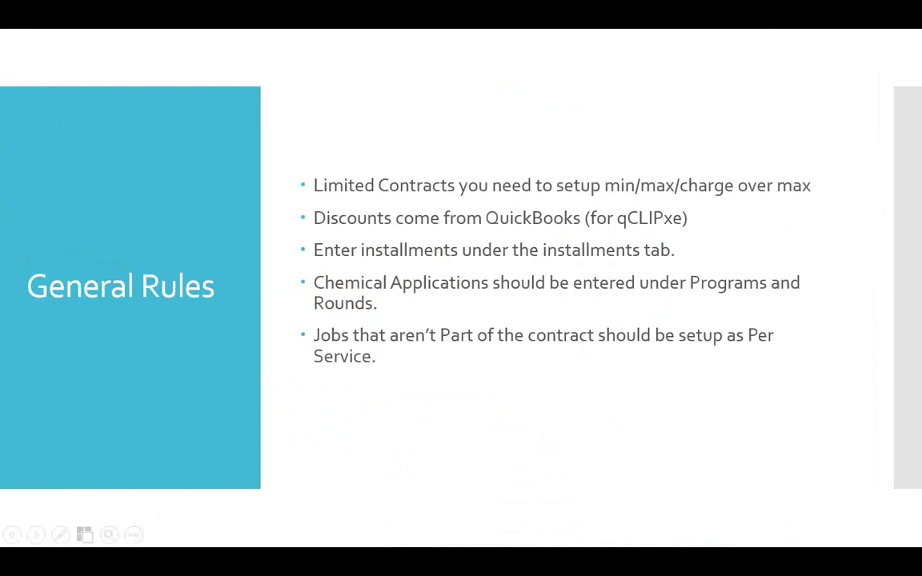
key(alt+Tab)
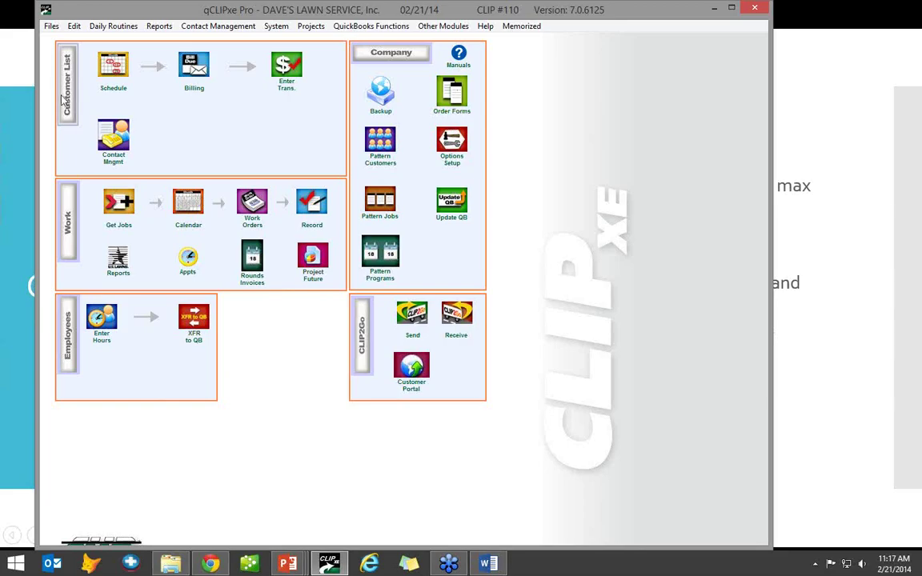
- Open the file for customer 1009 from the customer search
click(66, 94)
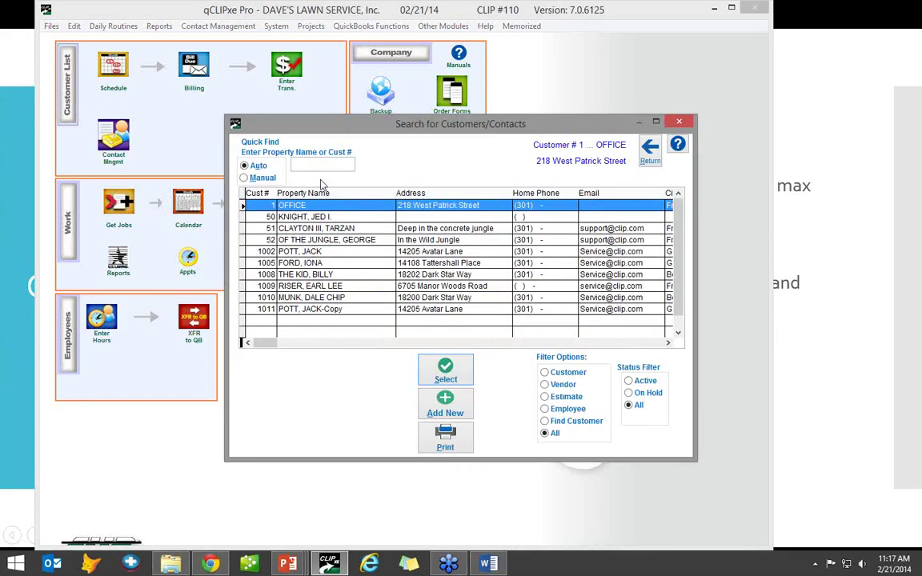
text(1009)
key(Return)
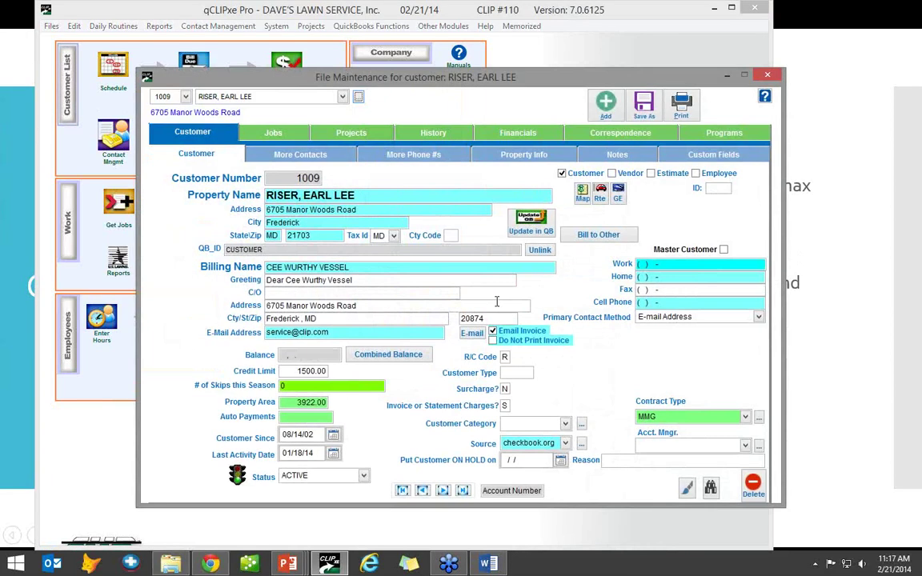
- Put the customer on hold with a February 2015 on-hold date, holding all jobs and programs
click(516, 461)
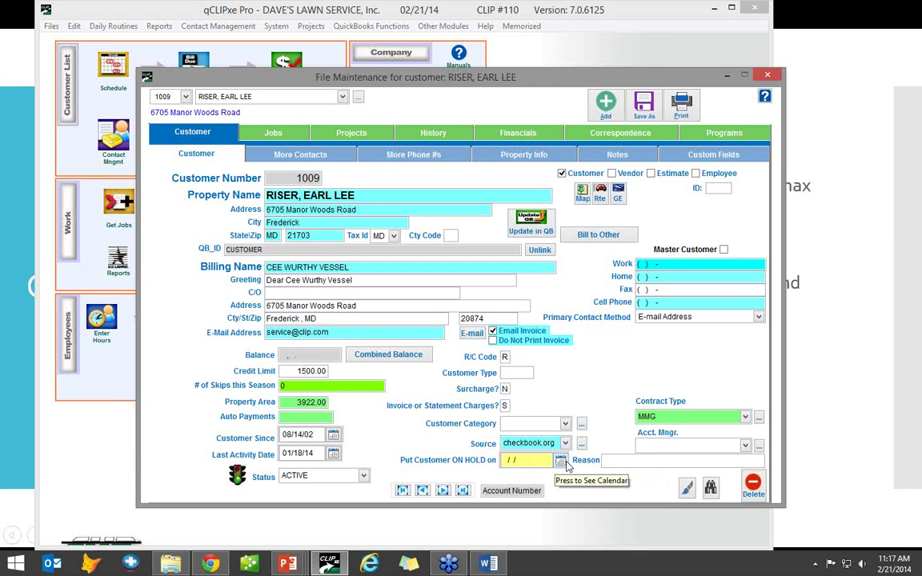
click(564, 462)
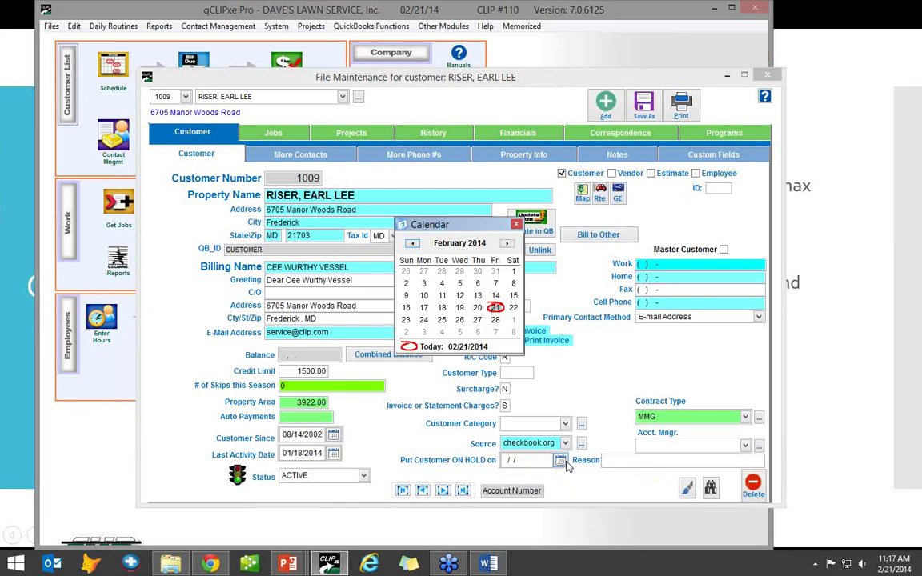
click(506, 244)
click(506, 244)
click(506, 244)
click(505, 245)
click(506, 244)
click(506, 244)
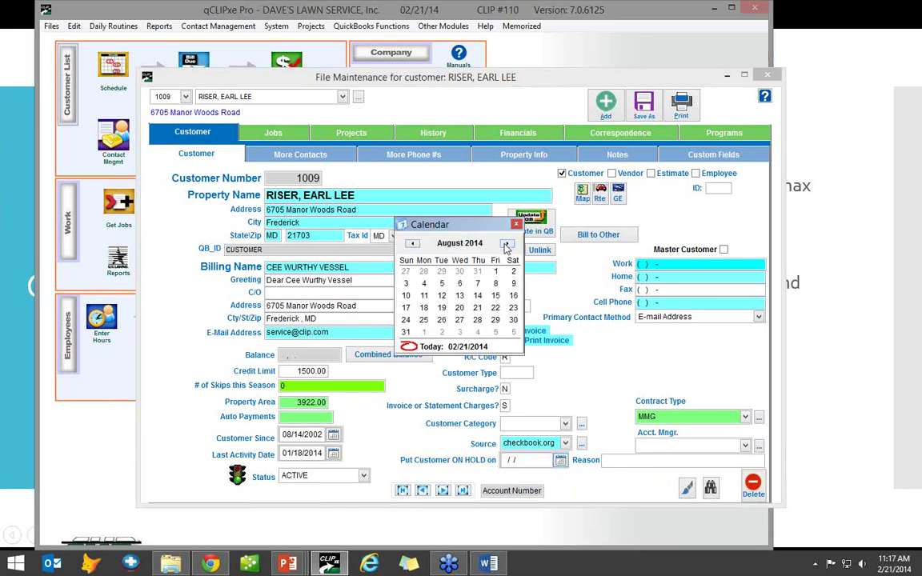
click(506, 244)
click(506, 244)
click(506, 244)
click(506, 244)
click(506, 244)
click(506, 244)
click(506, 244)
click(506, 245)
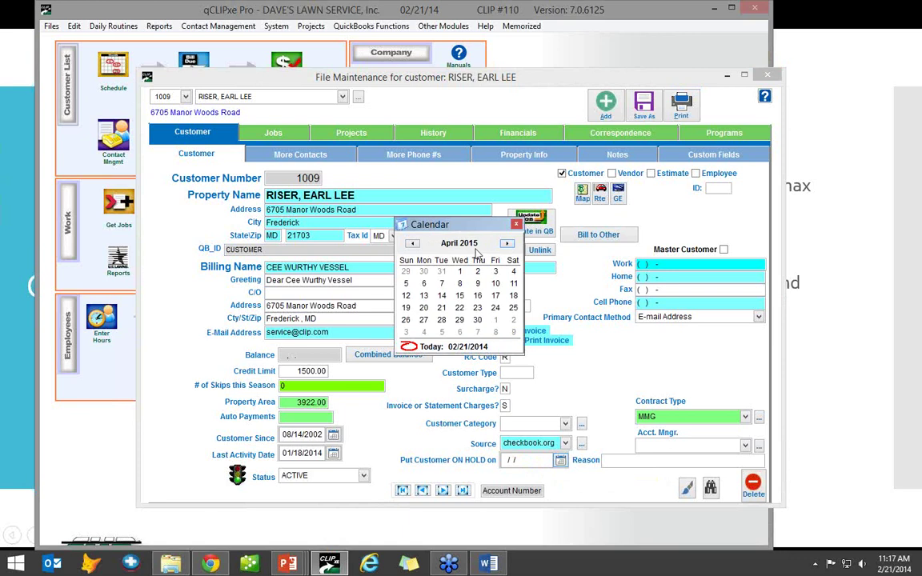
click(413, 243)
click(412, 243)
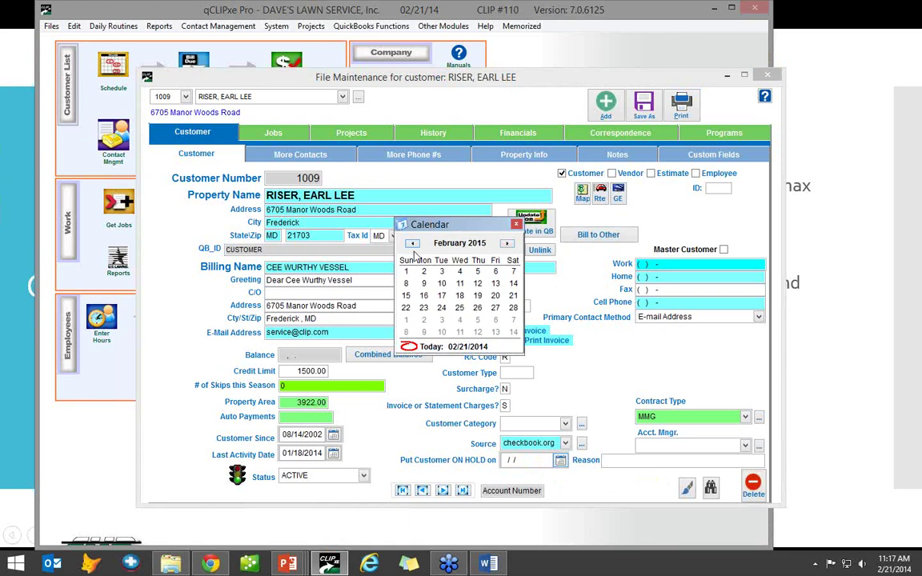
click(517, 225)
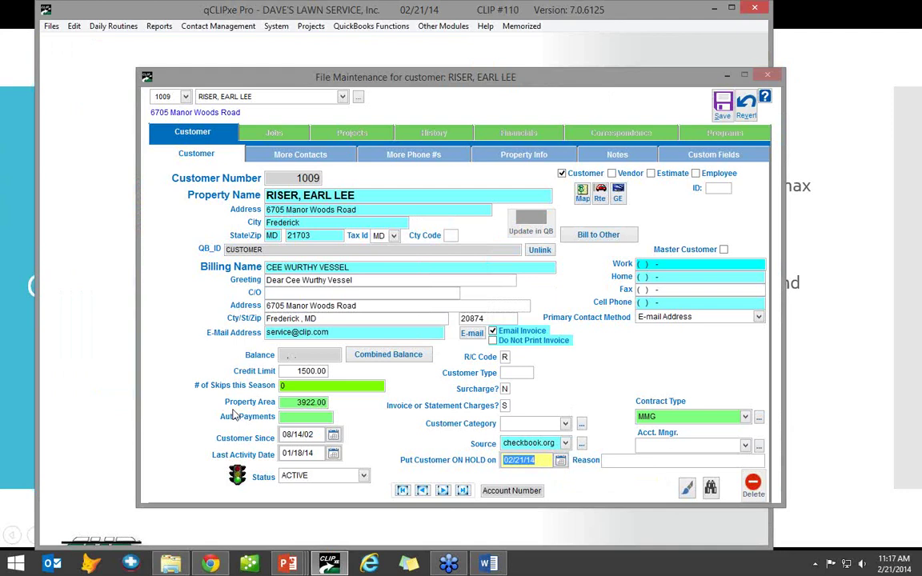
click(723, 104)
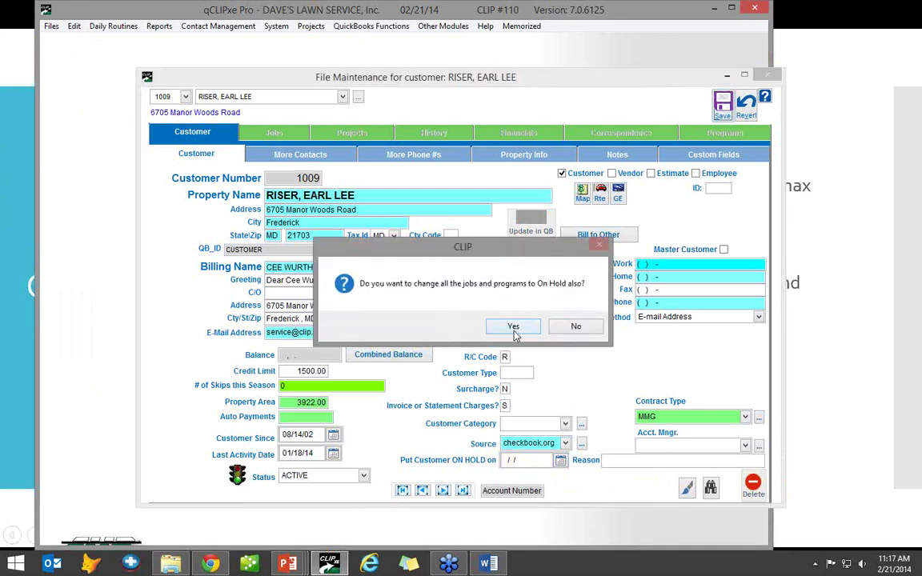
click(513, 328)
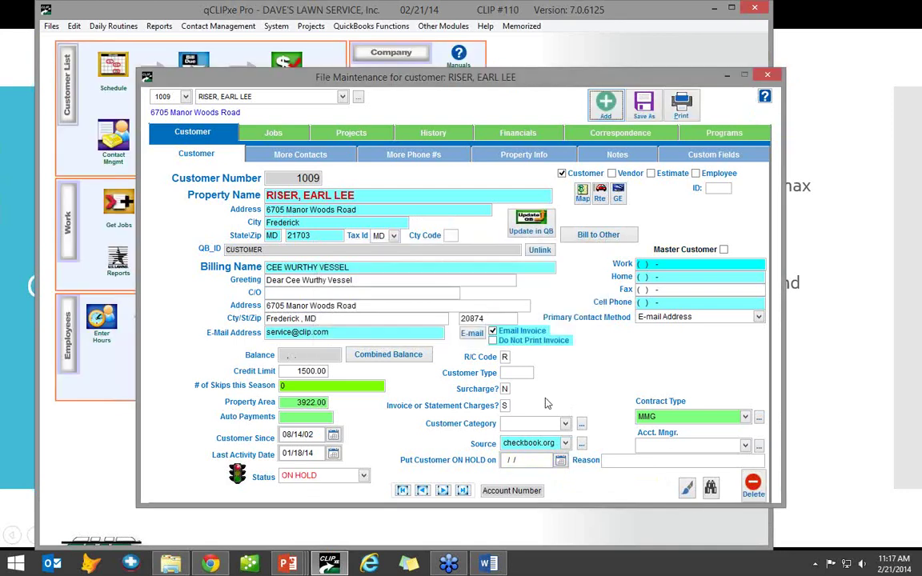
- Set the customer status back to ACTIVE and save
click(324, 476)
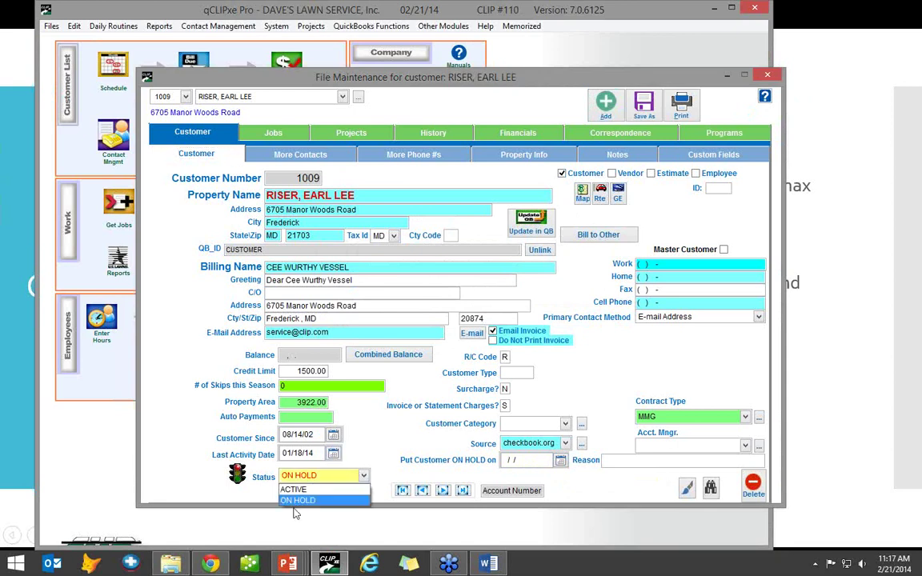
click(304, 489)
click(650, 96)
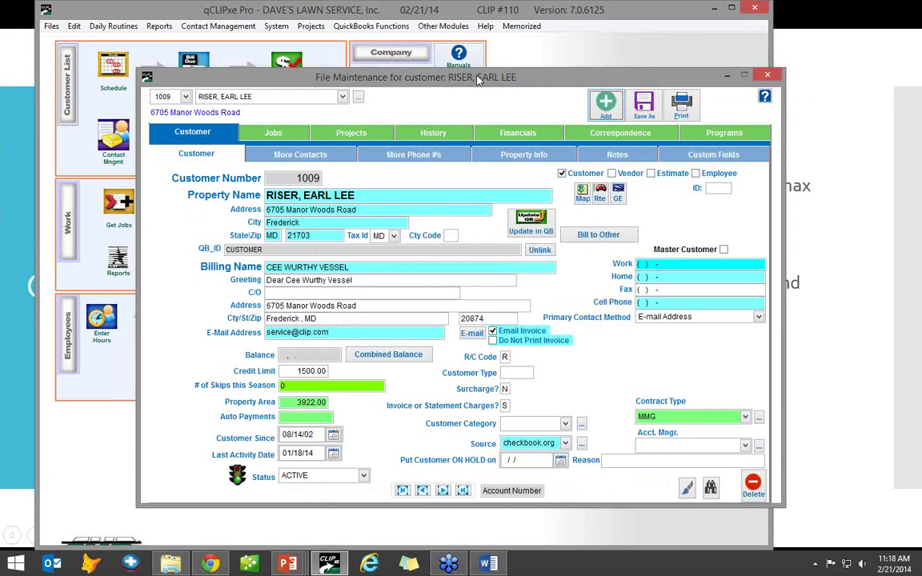
drag(478, 80, 427, 66)
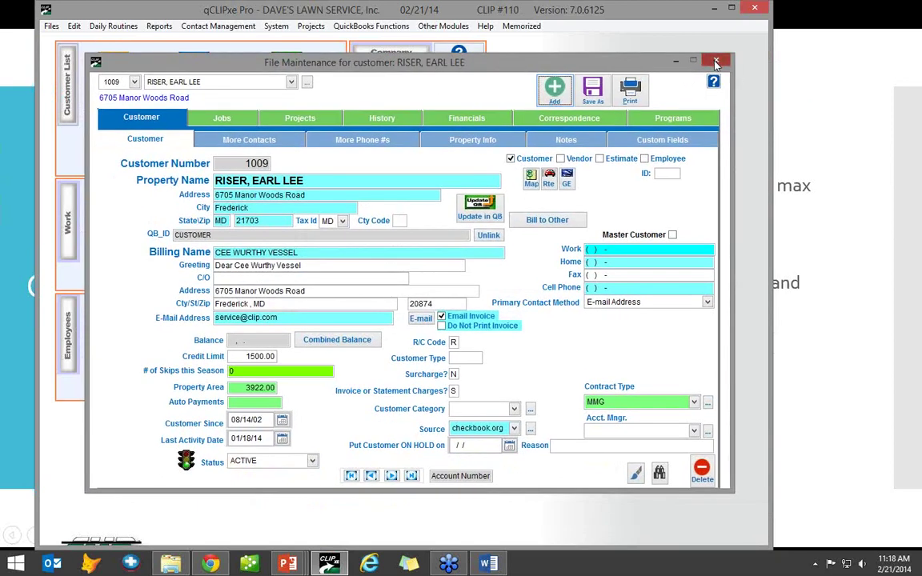
- Close the customer record and bring up the Search for Customers/Contacts list, moved aside
click(716, 63)
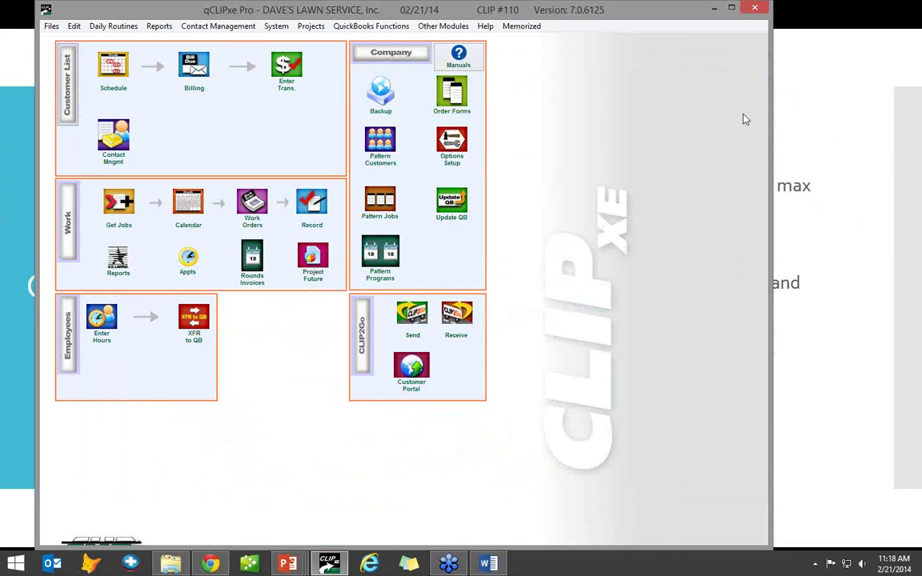
click(190, 84)
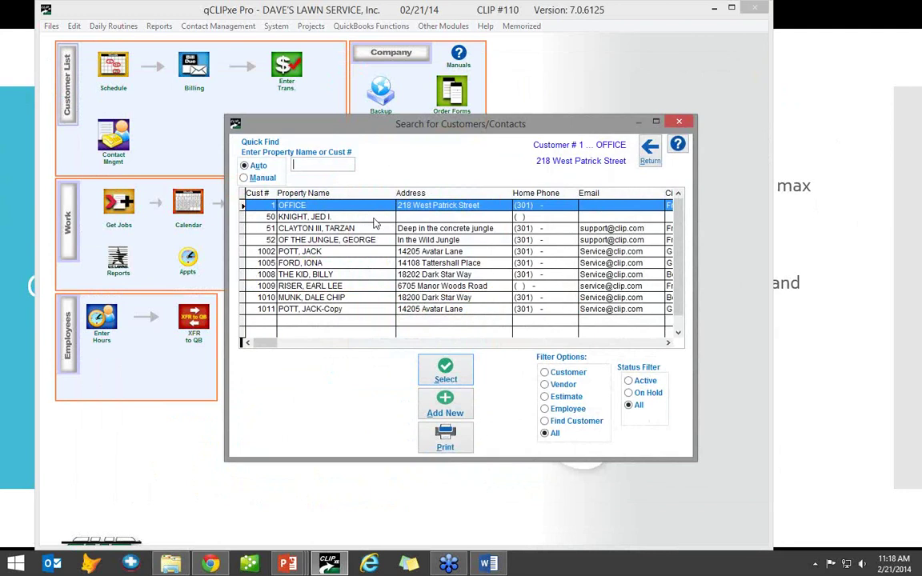
drag(408, 113, 377, 90)
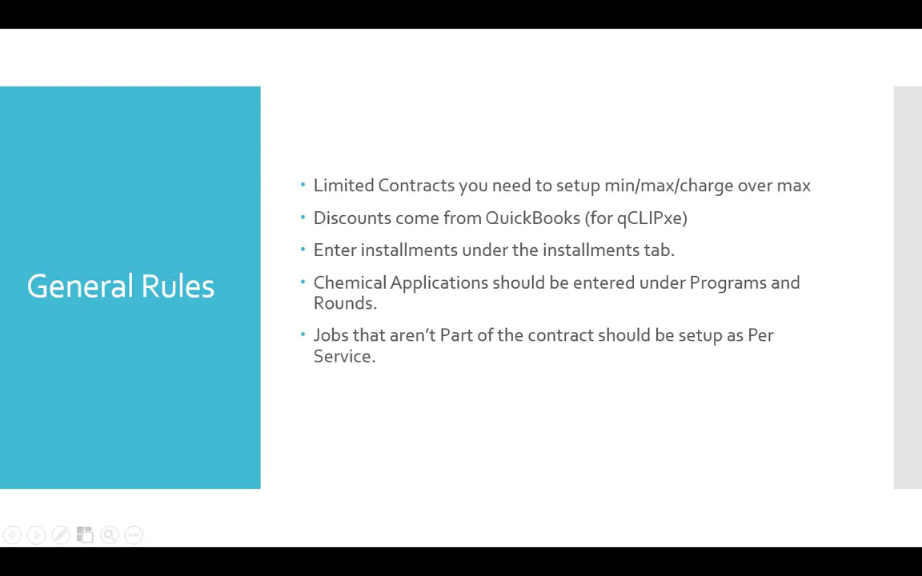
key(alt+Tab)
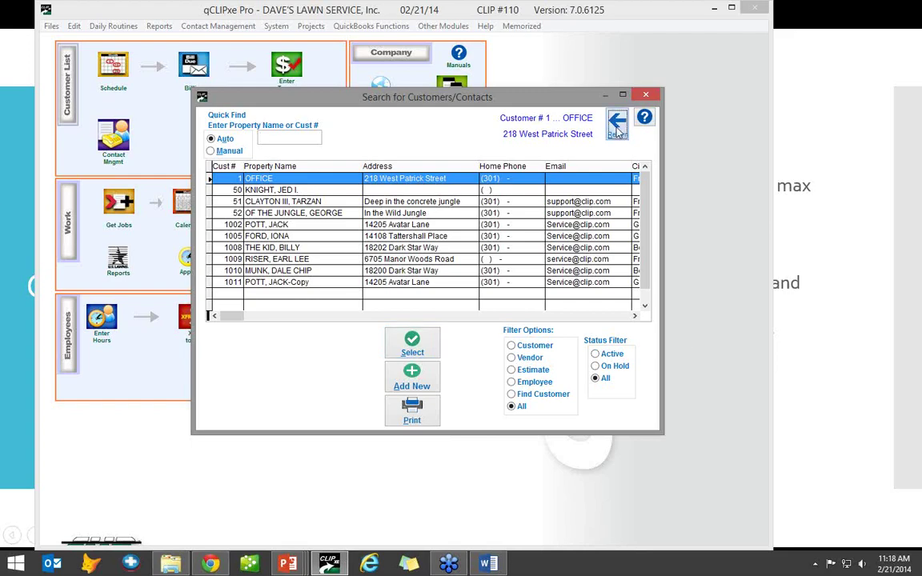
- Close the search and review the QuickBooks Item List import option without importing
key(Escape)
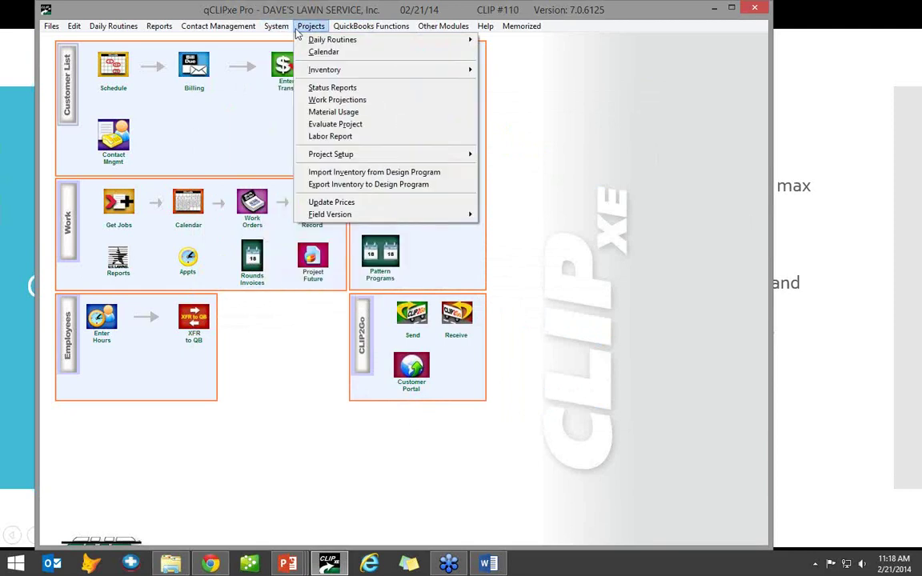
mouse_move(371, 25)
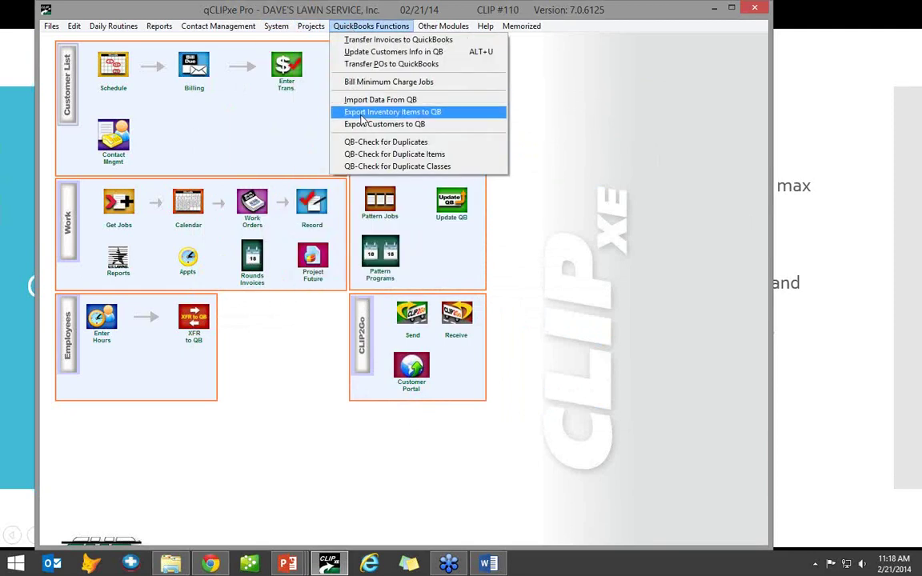
click(381, 100)
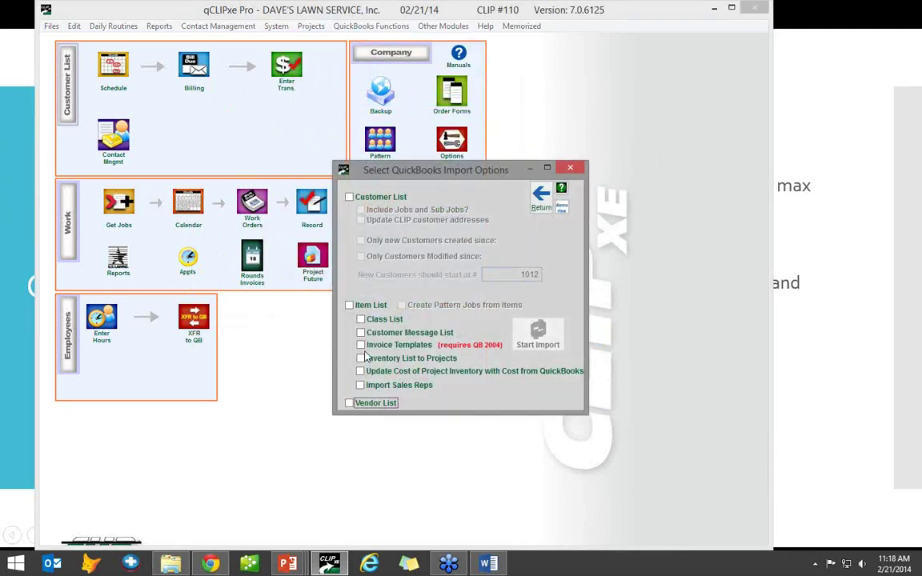
click(350, 305)
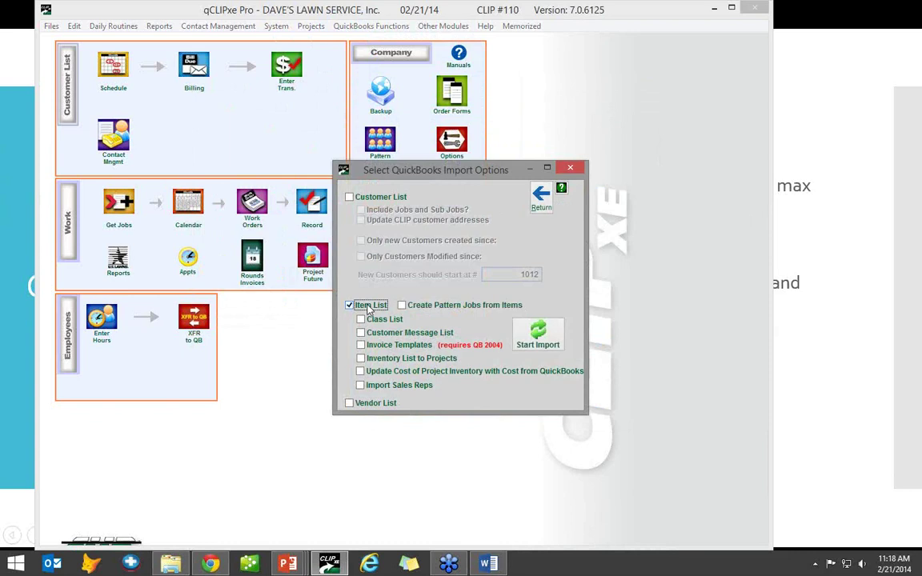
click(542, 196)
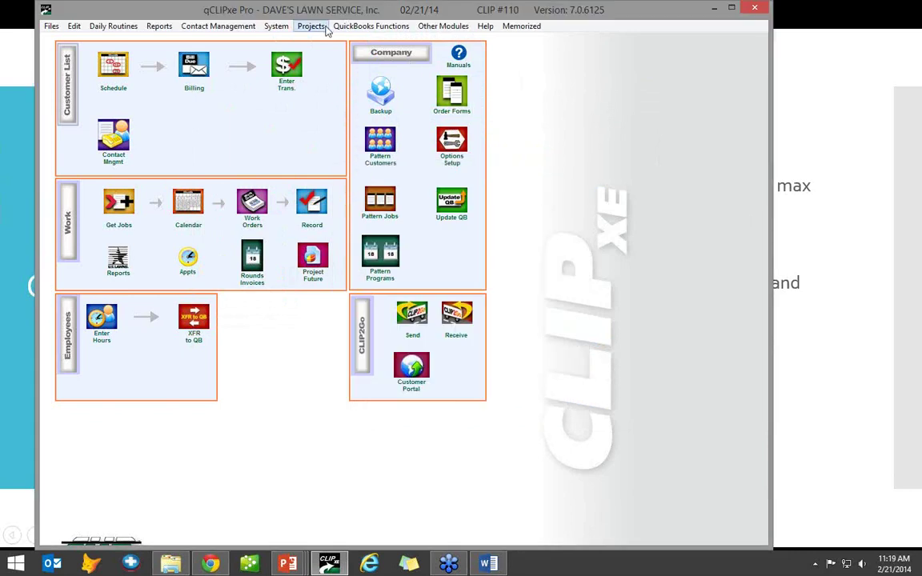
click(285, 26)
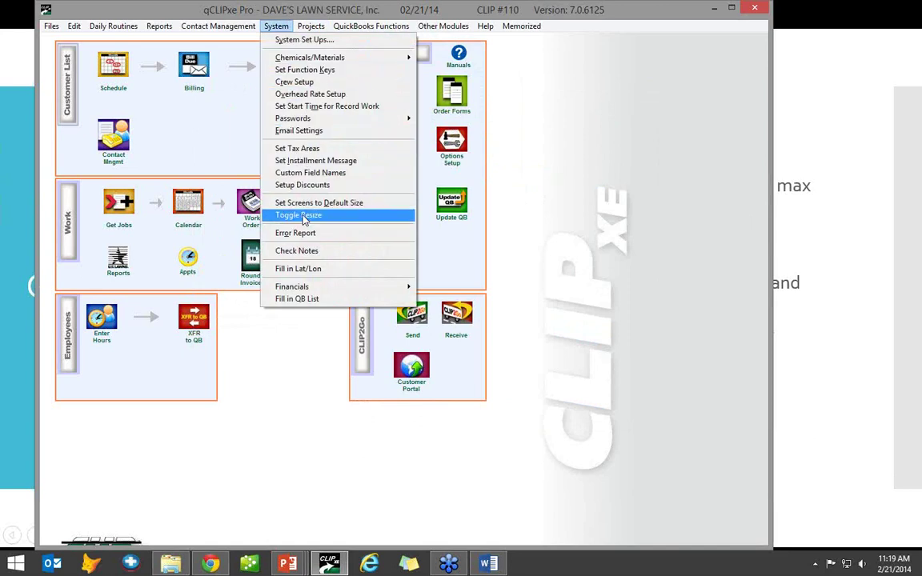
click(307, 186)
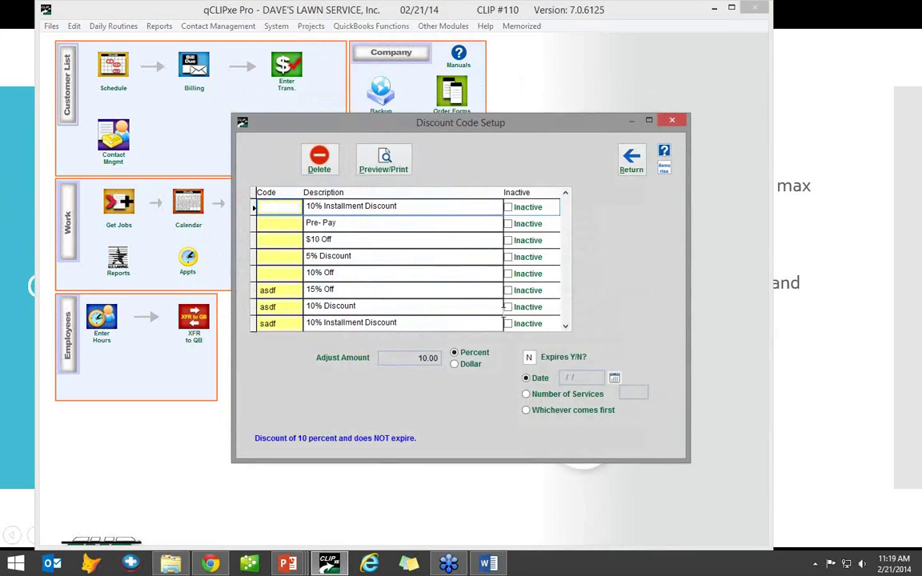
mouse_move(474, 126)
mouse_down()
mouse_move(472, 153)
mouse_move(465, 119)
mouse_up()
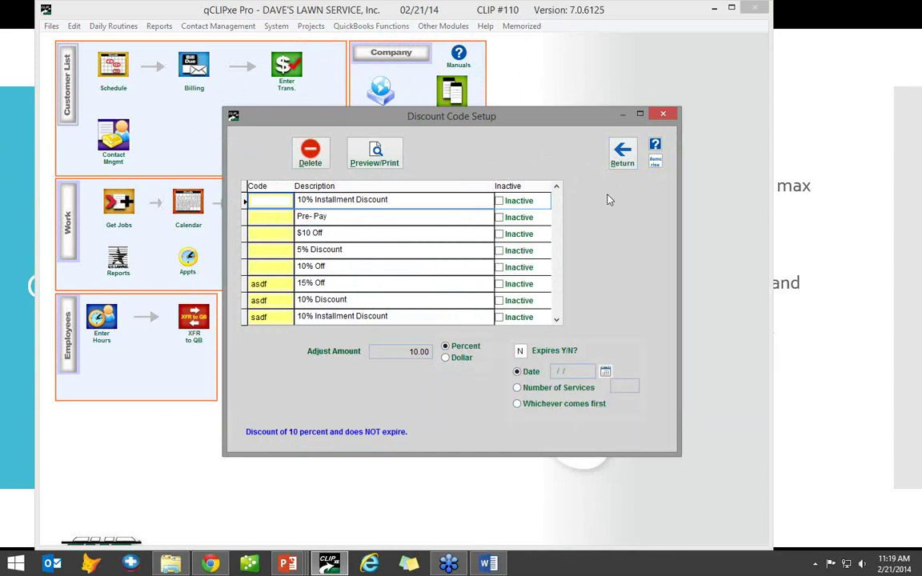
click(622, 156)
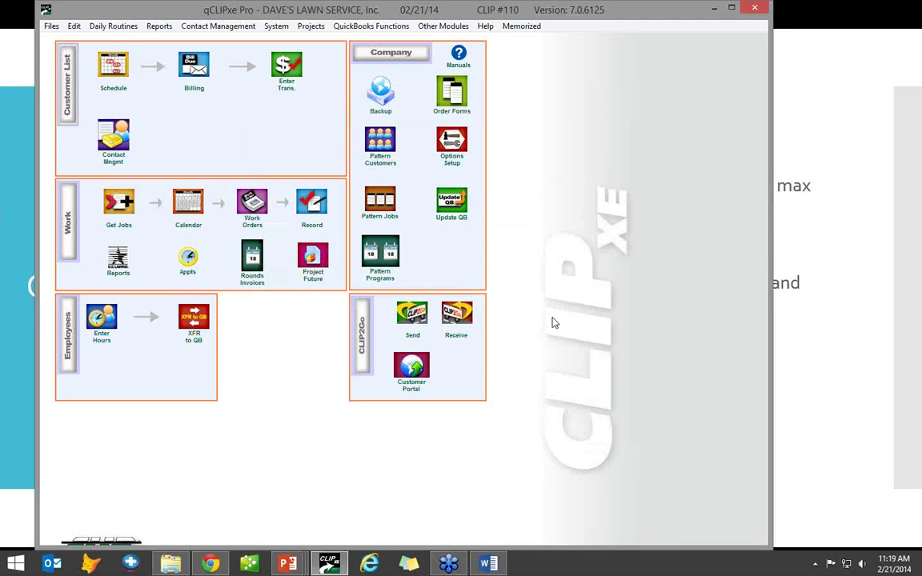
- Open the contract customer's record from the customer list and view its Programs and Jobs tabs
click(879, 239)
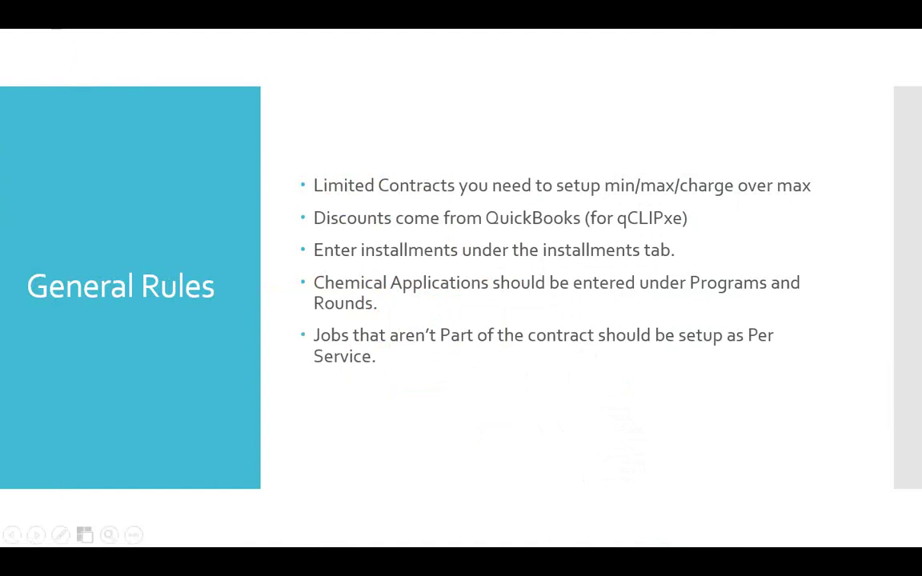
key(alt+Tab)
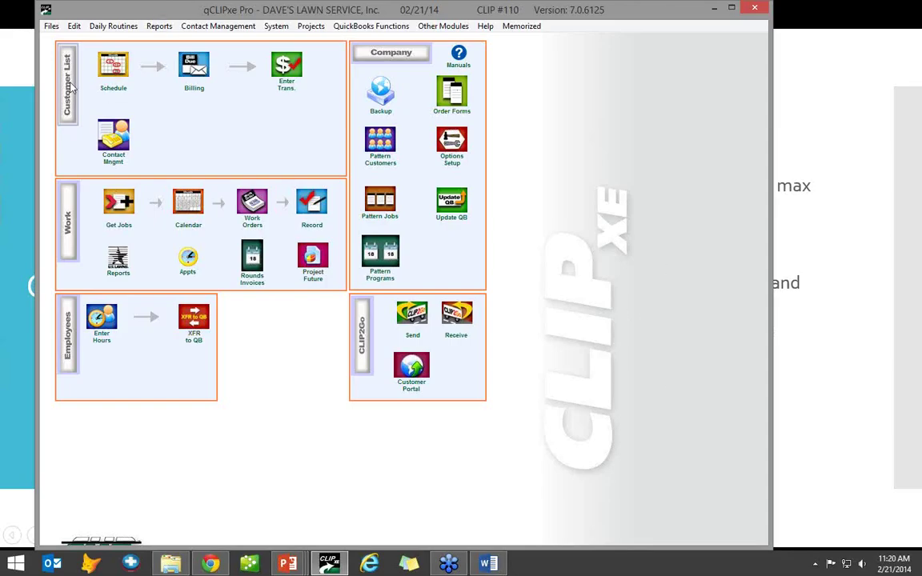
click(69, 88)
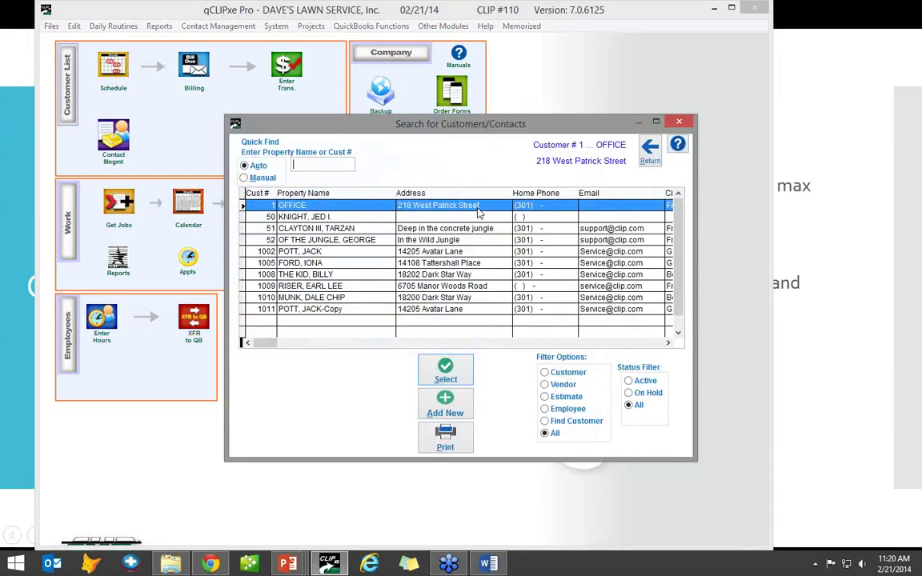
double_click(298, 286)
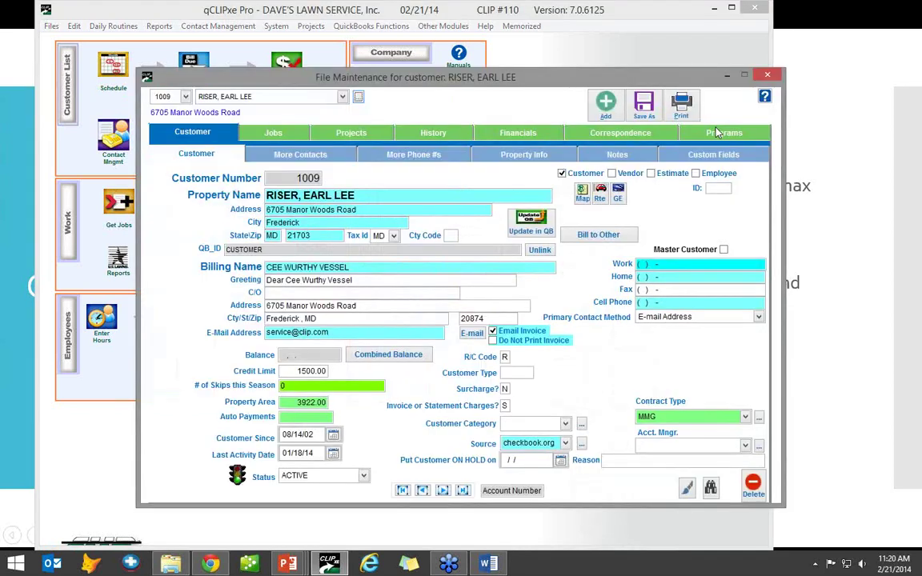
click(717, 133)
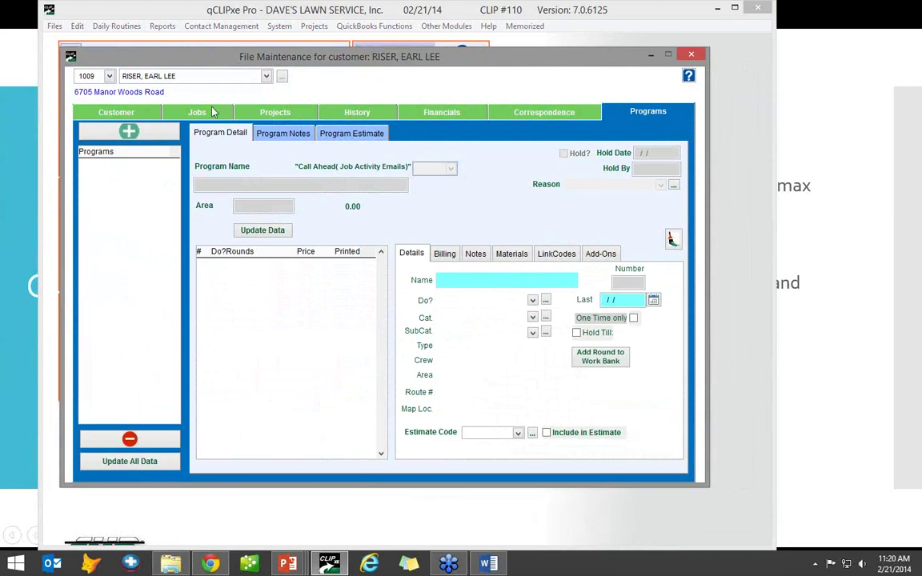
click(198, 113)
key(alt+Tab)
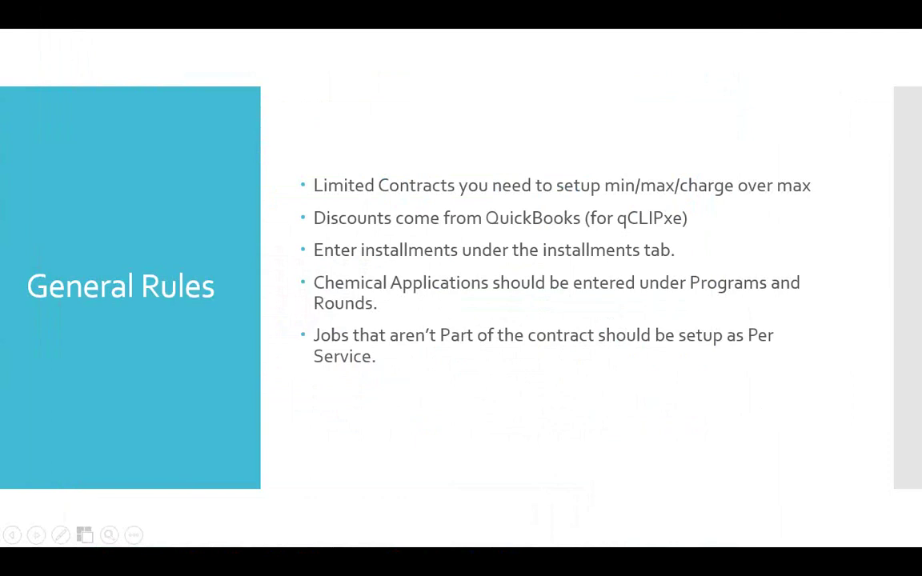
key(alt+Tab)
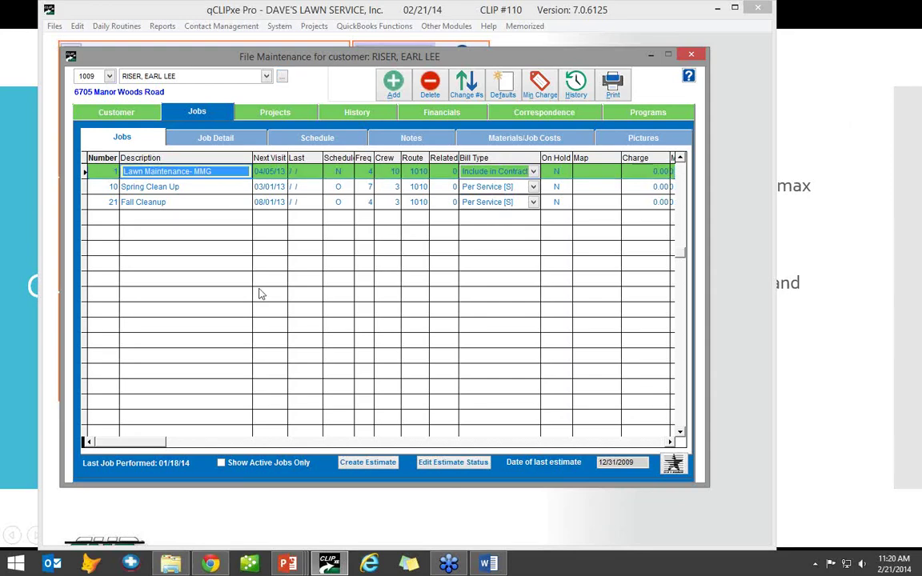
- Keep job 1 billed Include in Contract, then advance the slides to CLC Sample Contract
click(534, 171)
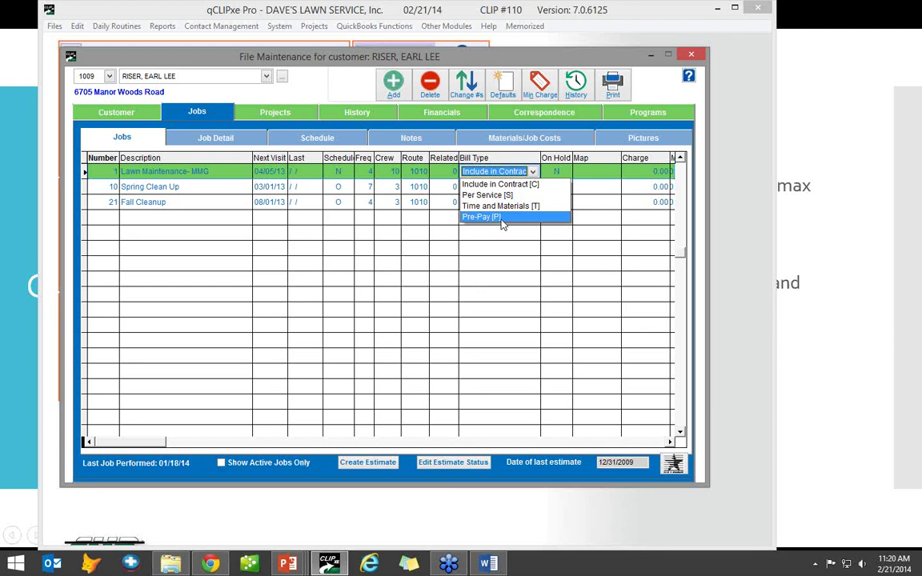
click(474, 281)
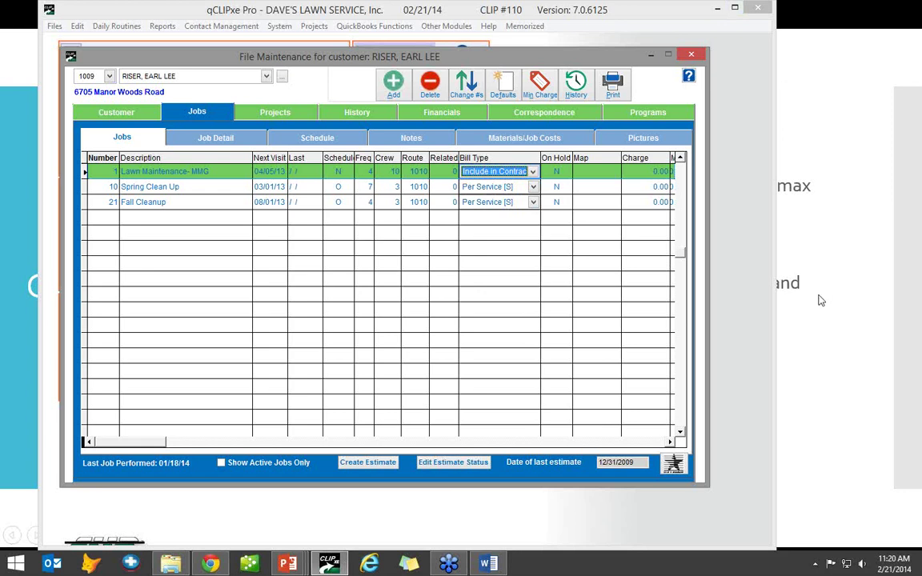
key(alt+Tab)
click(782, 334)
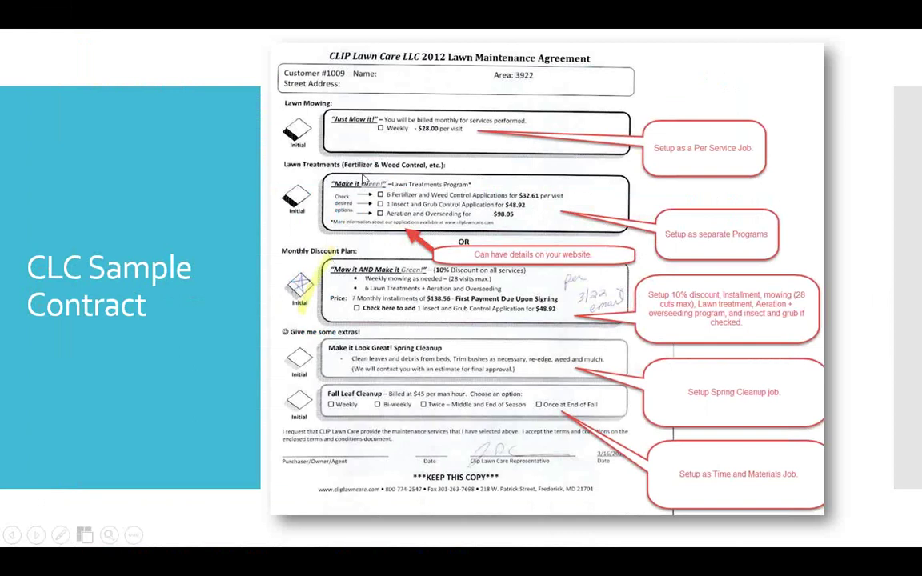
- Advance to the Just mow it slide, then select the Lawn Maintenance- MMG job in qCLIPxe Pro
click(324, 176)
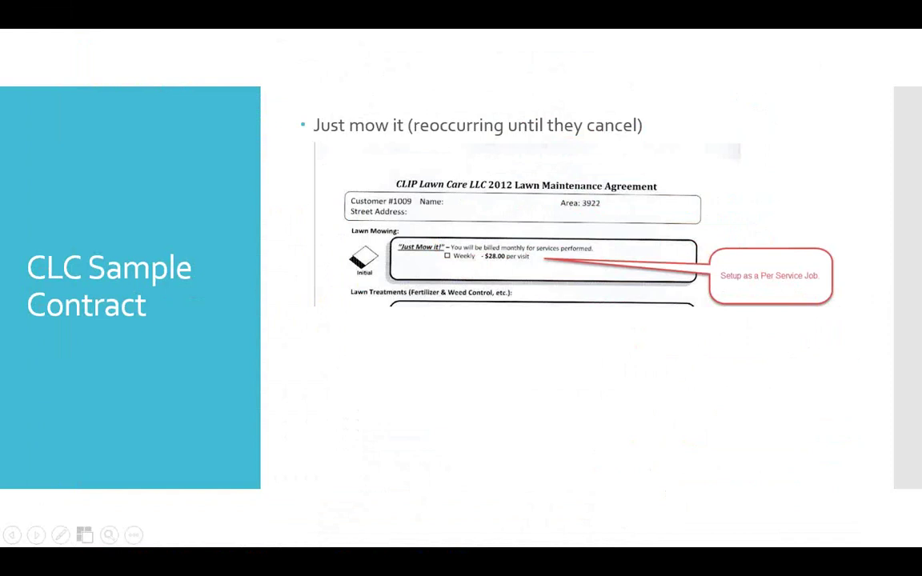
key(alt+Tab)
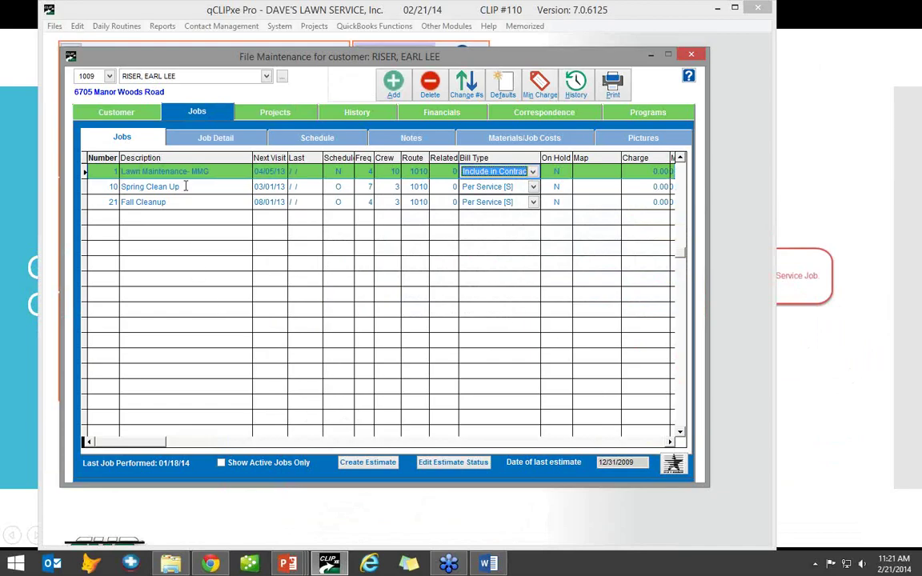
click(181, 170)
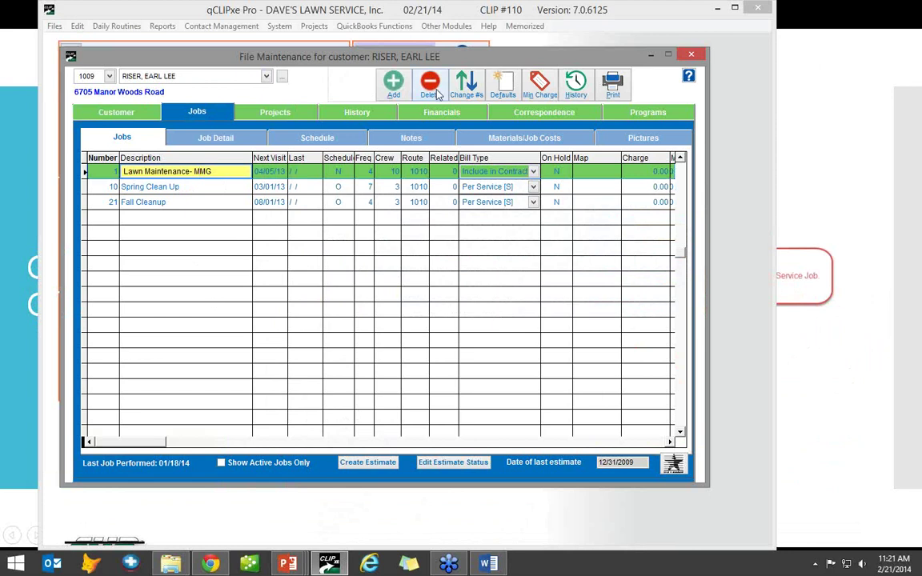
- Delete jobs 1, 21 and 10: Lawn Maintenance- MMG, Fall Cleanup and Spring Clean Up
click(436, 93)
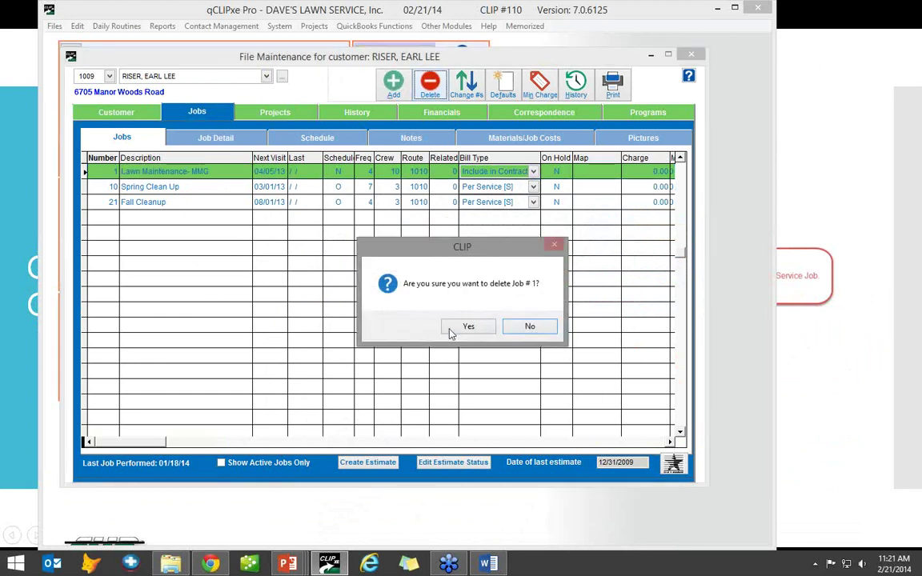
click(452, 328)
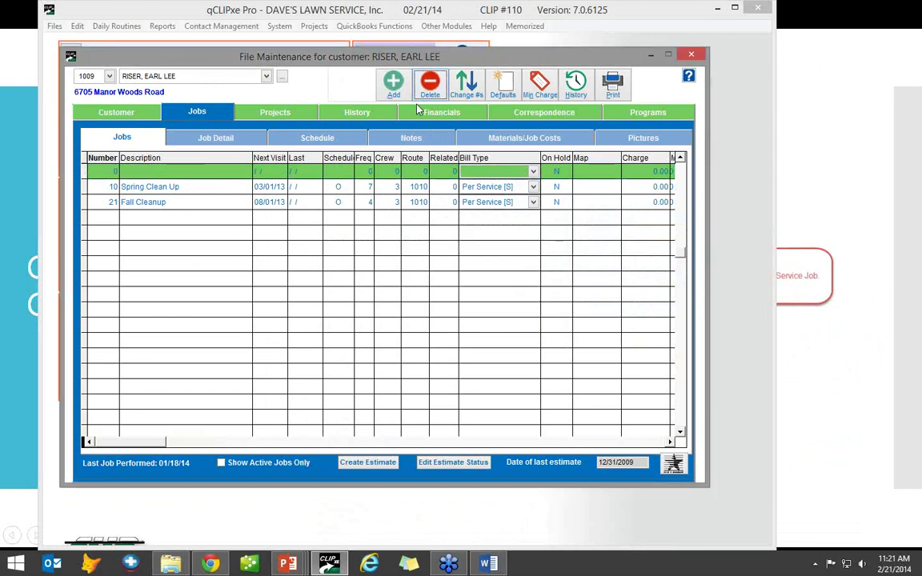
click(367, 187)
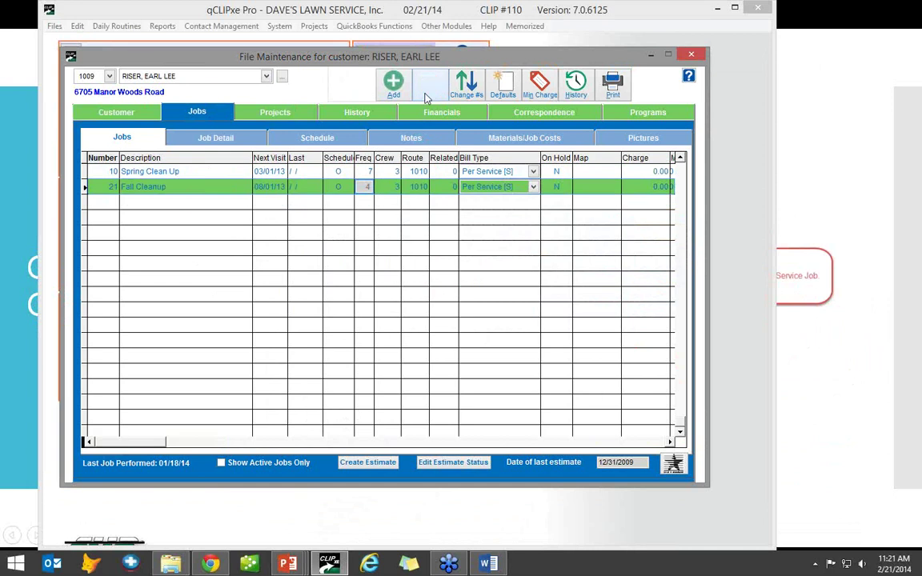
click(429, 90)
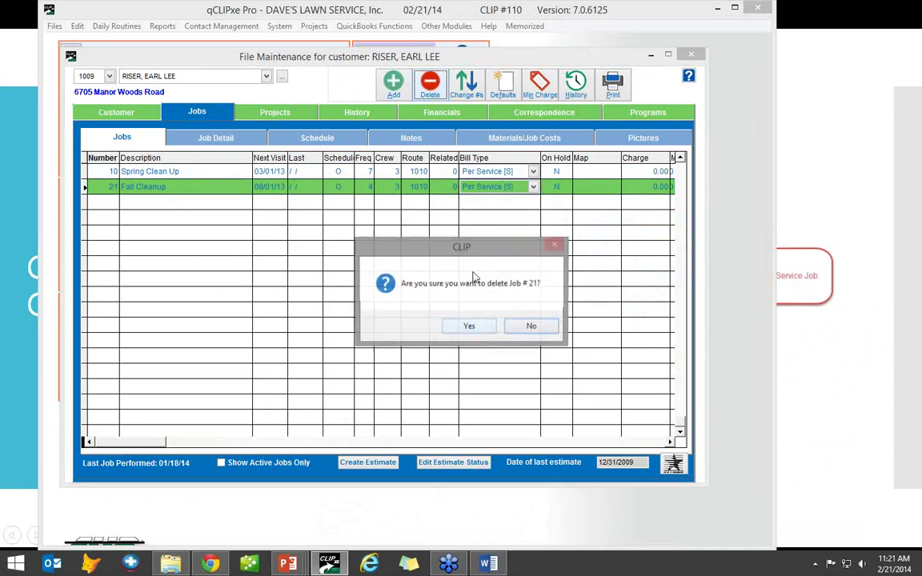
click(473, 329)
click(429, 84)
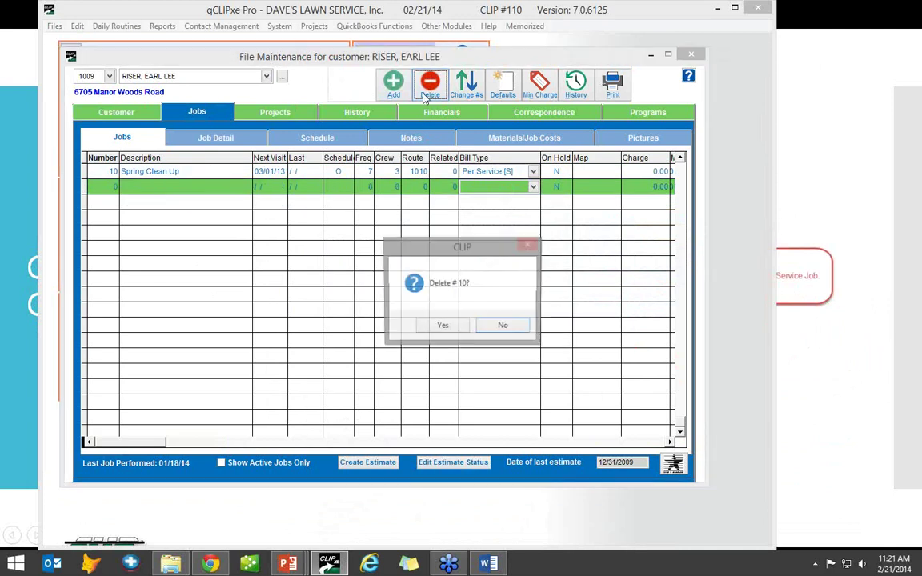
click(440, 328)
click(469, 325)
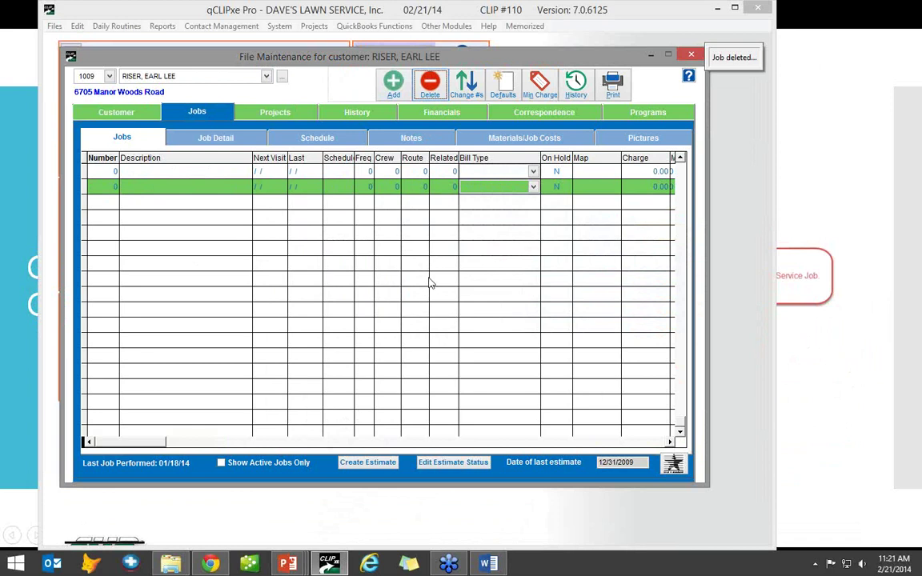
- Add a Lawn Maintenance job copied from the job pattern list
click(393, 84)
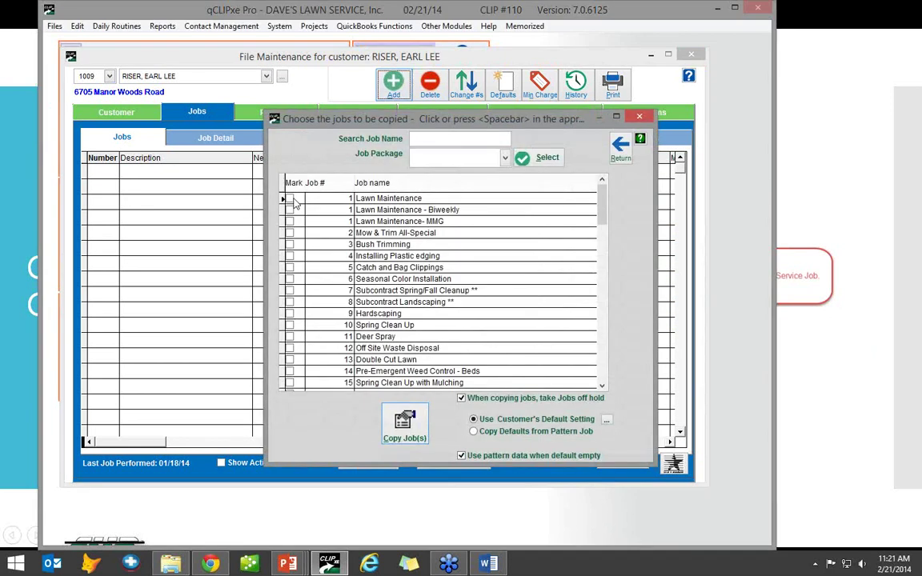
click(290, 199)
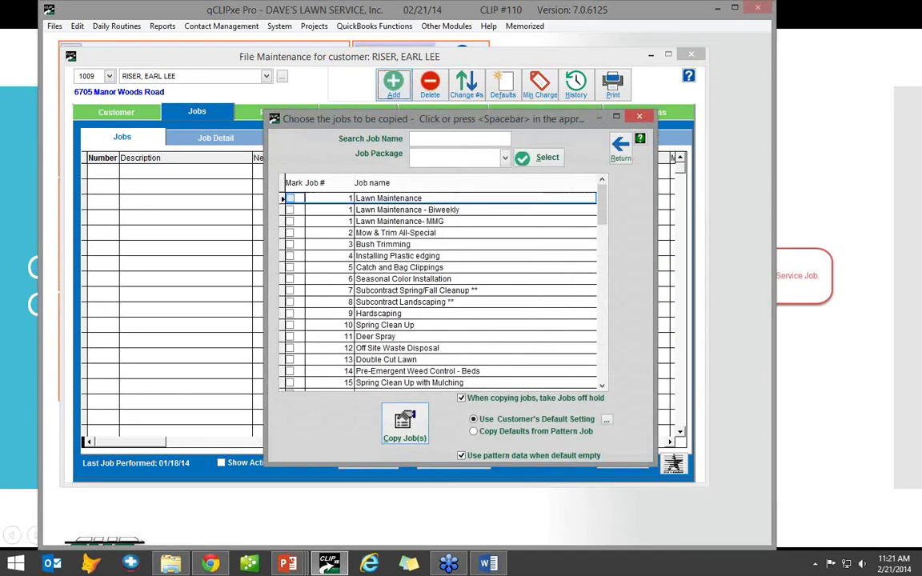
click(405, 426)
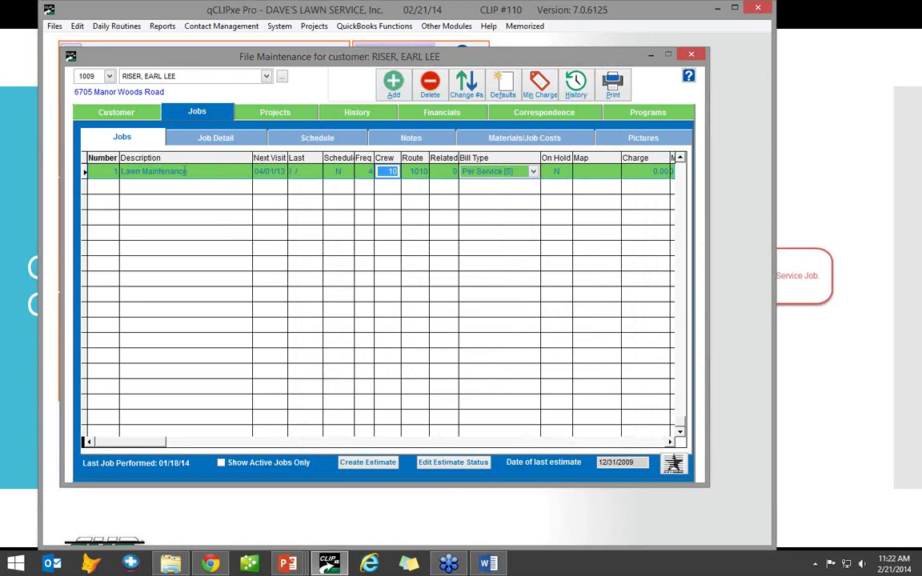
- Set the Lawn Maintenance job's Charge per Job to 28.00, leaving maximum visits unchanged
click(232, 138)
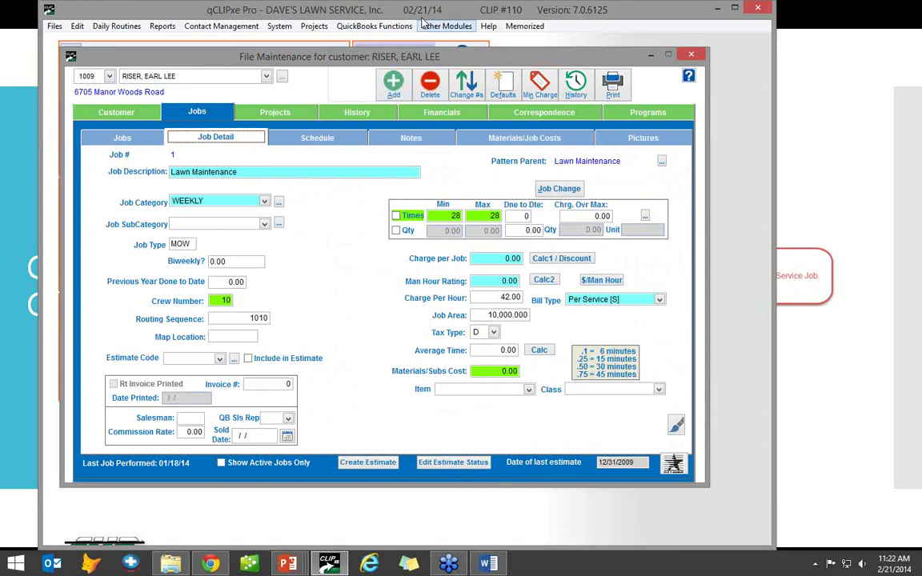
drag(429, 12, 432, 33)
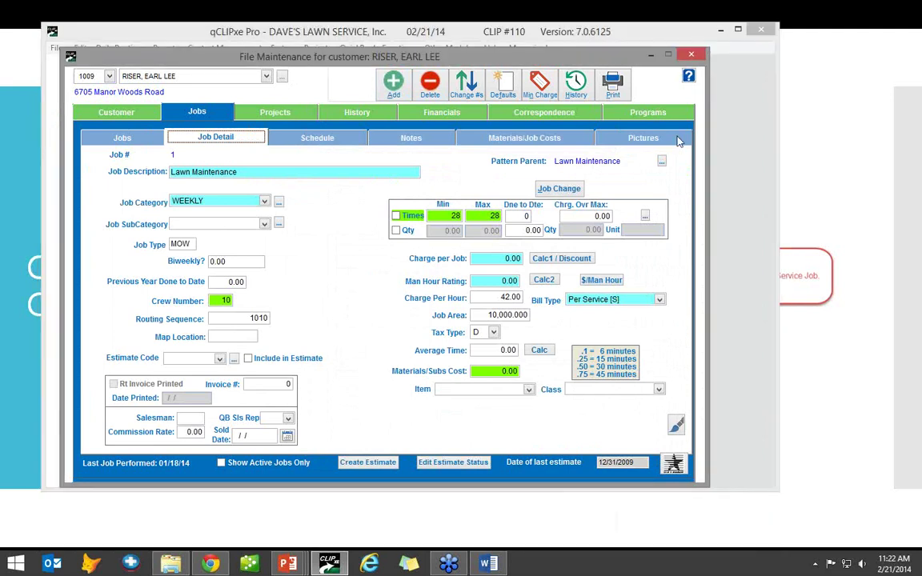
key(alt+Tab)
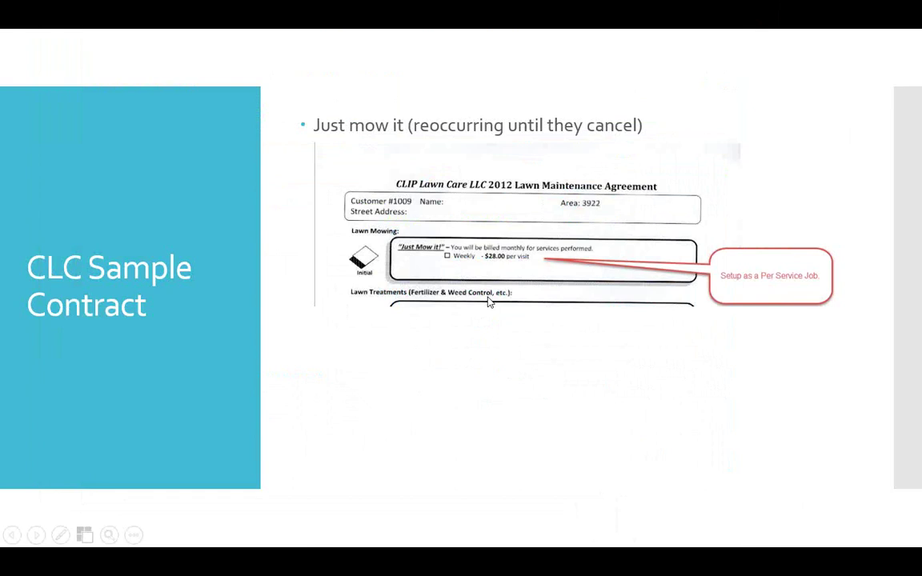
key(alt+Tab)
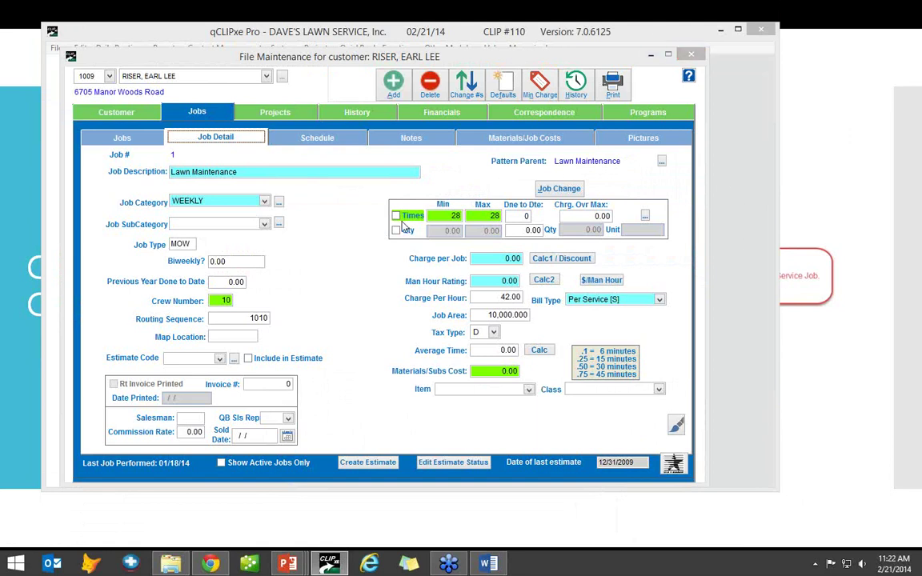
click(324, 216)
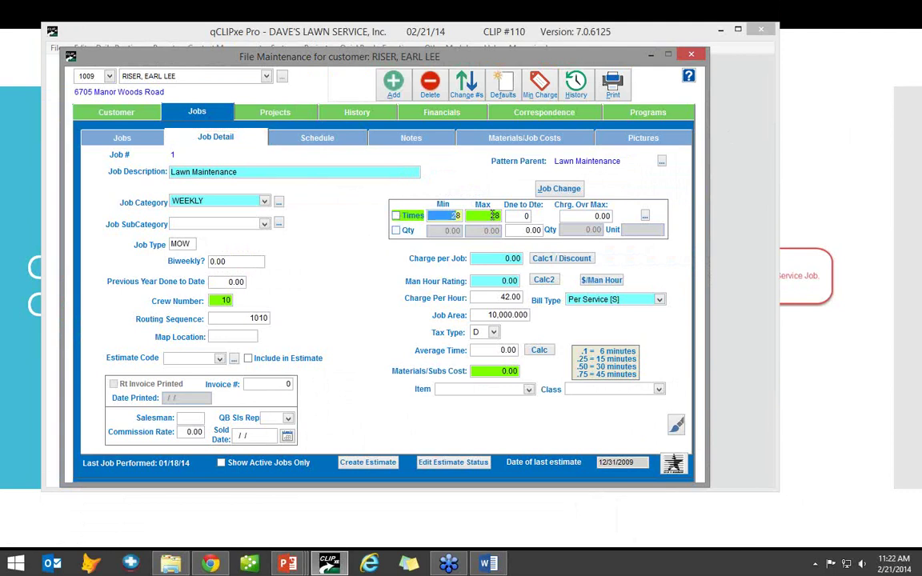
click(496, 217)
key(Tab)
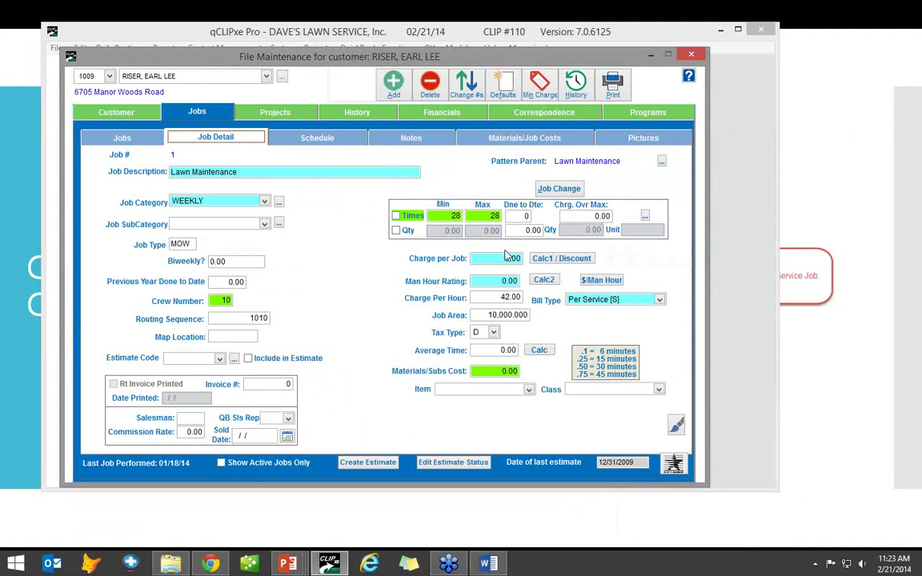
key(Tab)
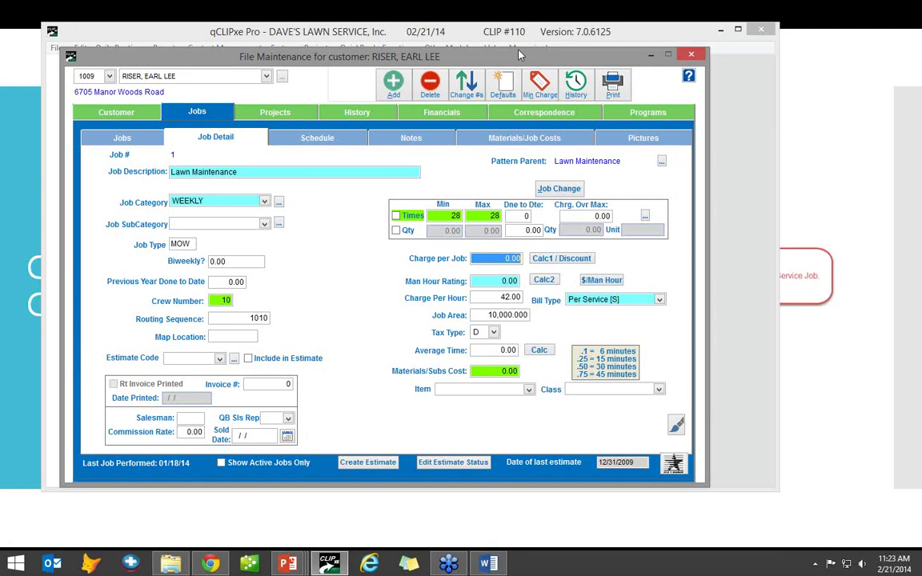
text(28)
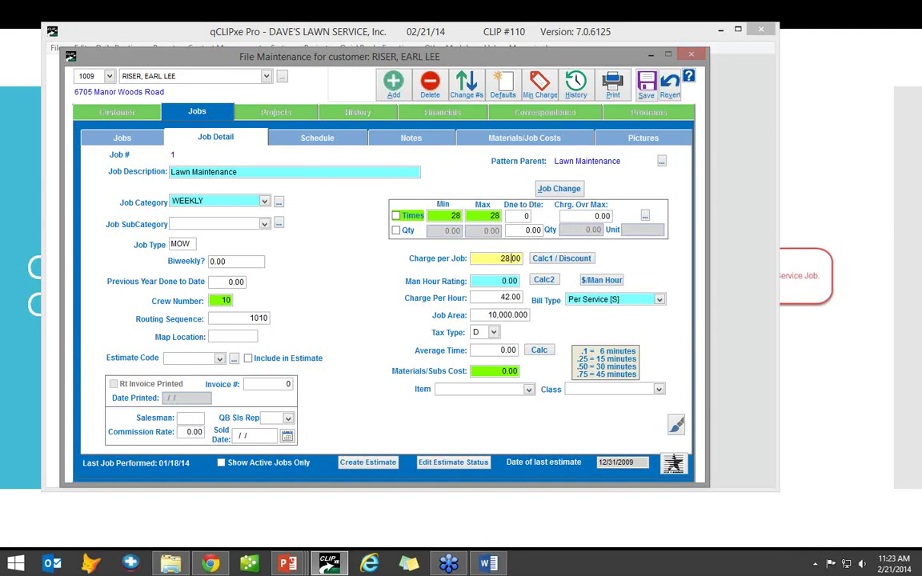
key(Tab)
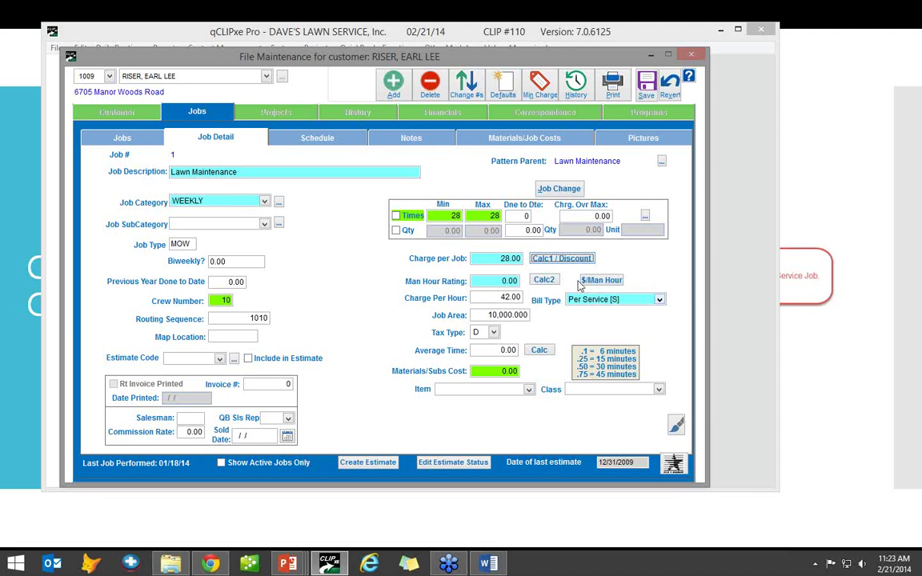
- Calculate and apply 0.67 budgeted man hours from the charge, checking crew 10
click(544, 279)
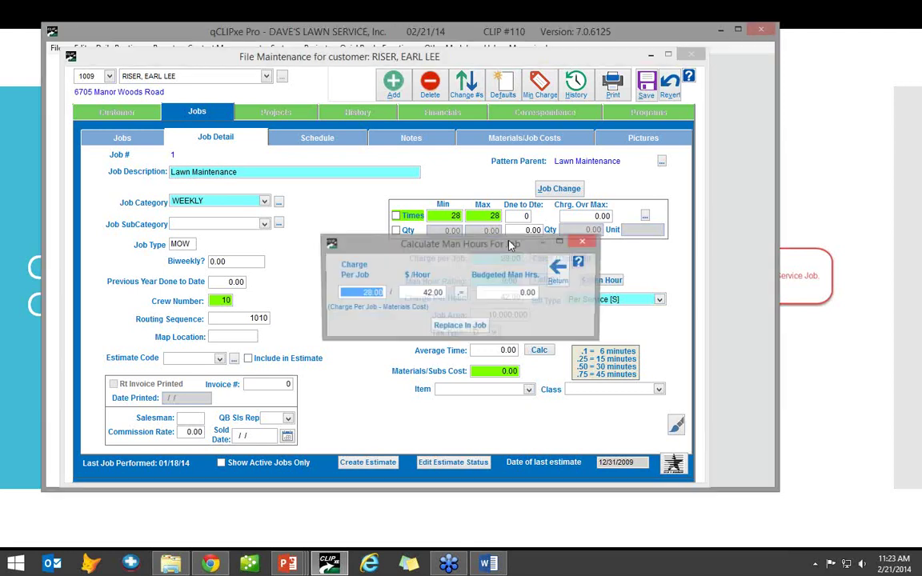
click(461, 293)
click(459, 325)
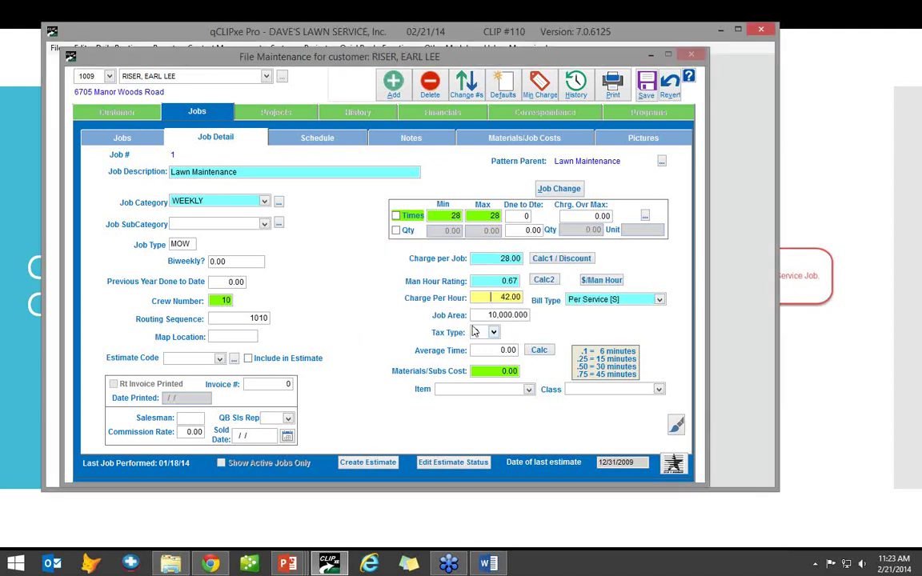
click(490, 257)
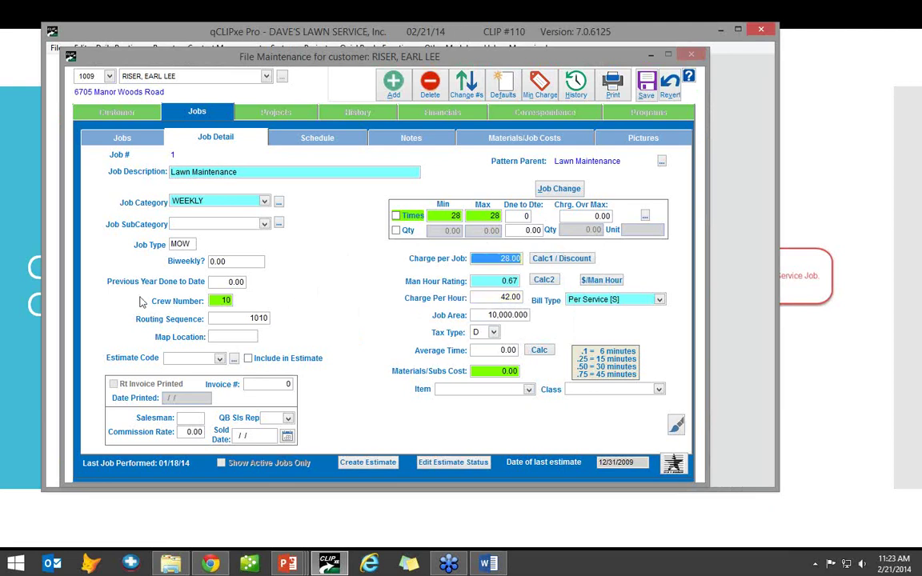
click(221, 300)
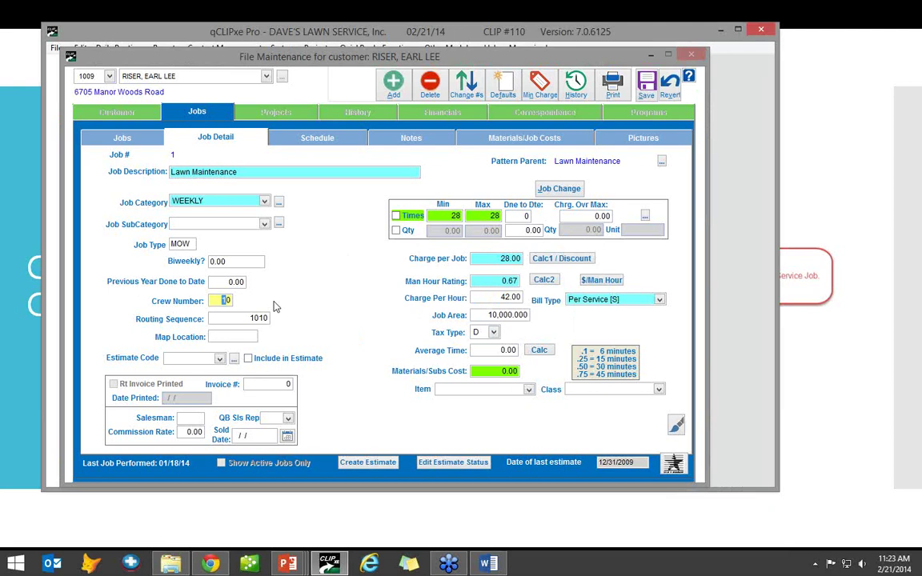
click(478, 371)
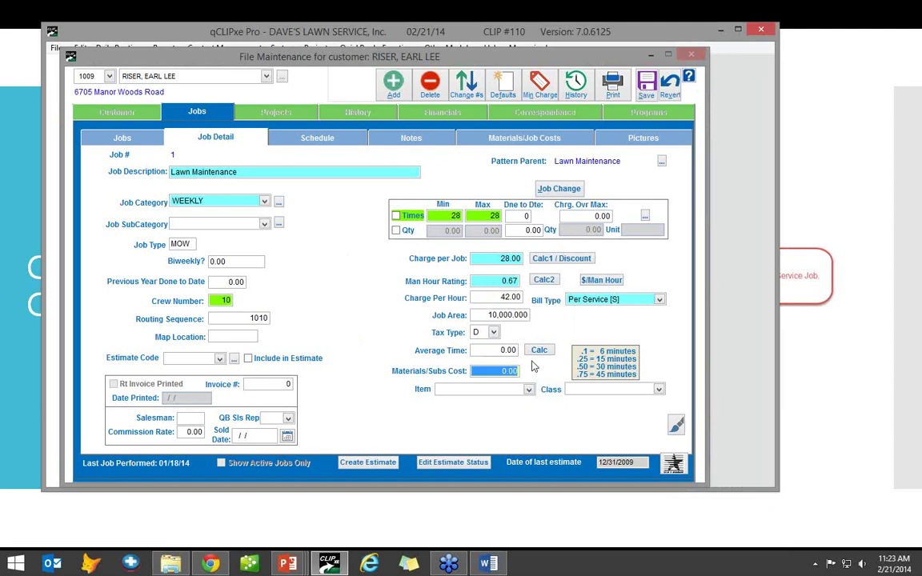
- Choose Lawn Service as the job's item, save the job and close the customer file
click(529, 389)
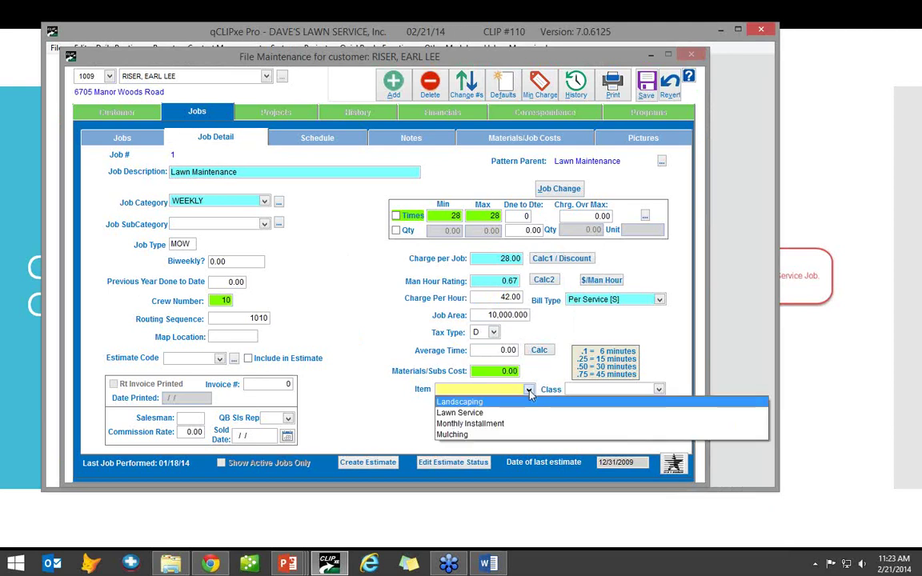
key(Down)
key(Return)
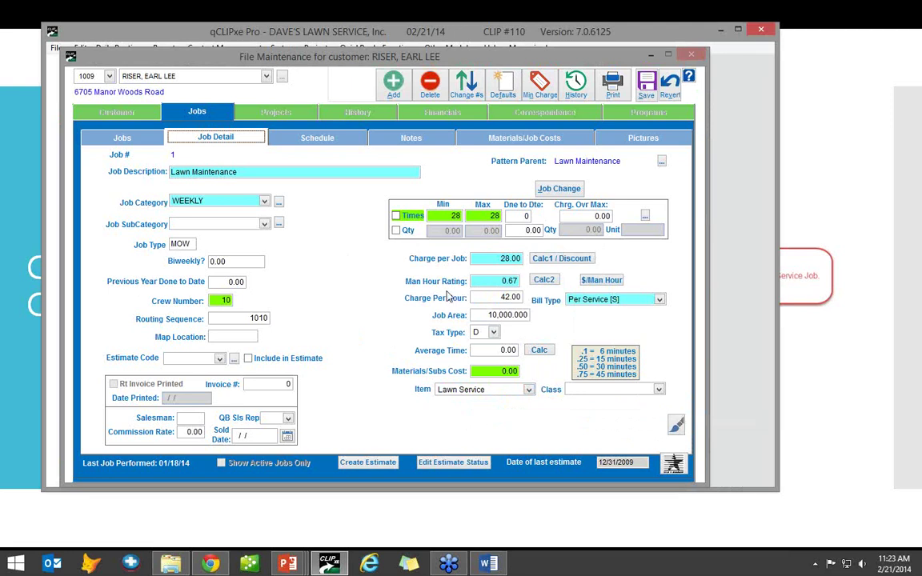
click(190, 417)
click(652, 94)
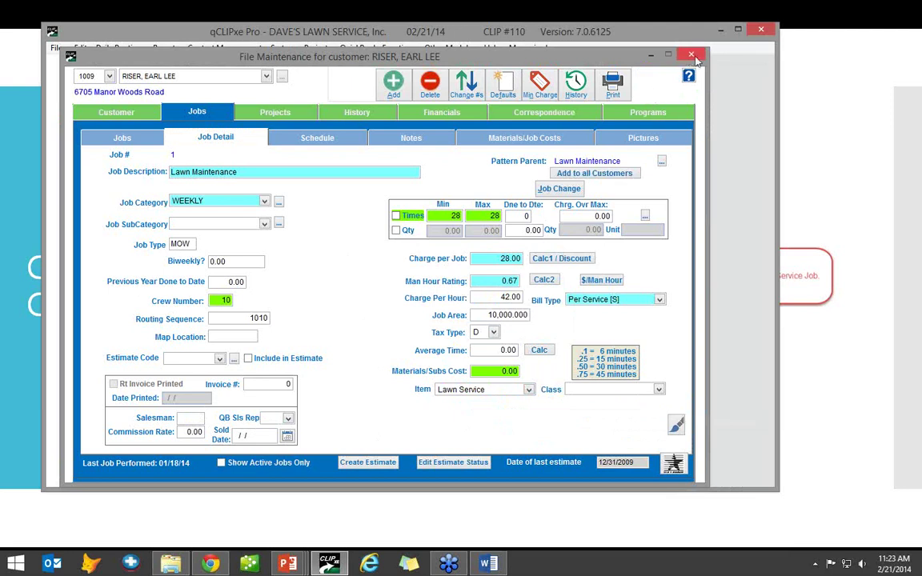
key(Escape)
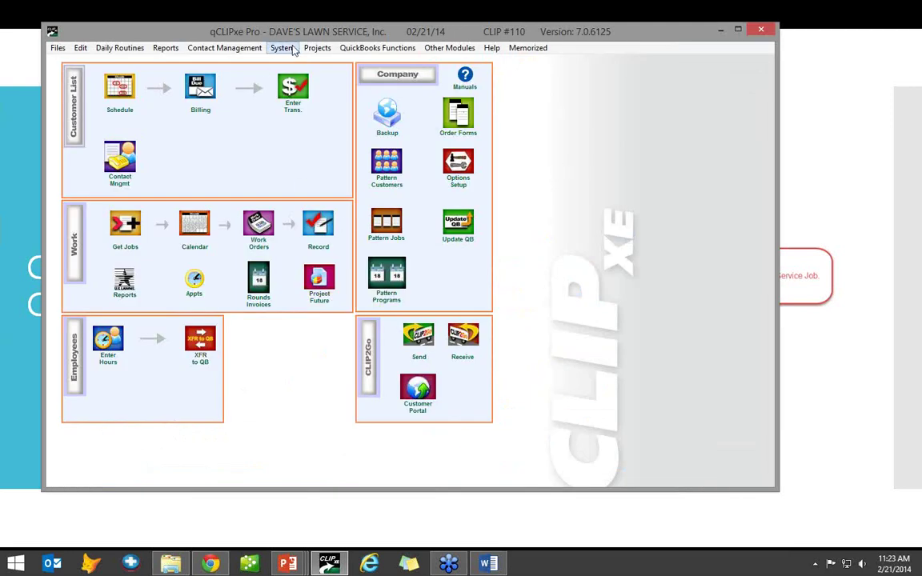
- Review the logged-in user's job and file maintenance permissions under System > Passwords, then close both windows
click(280, 48)
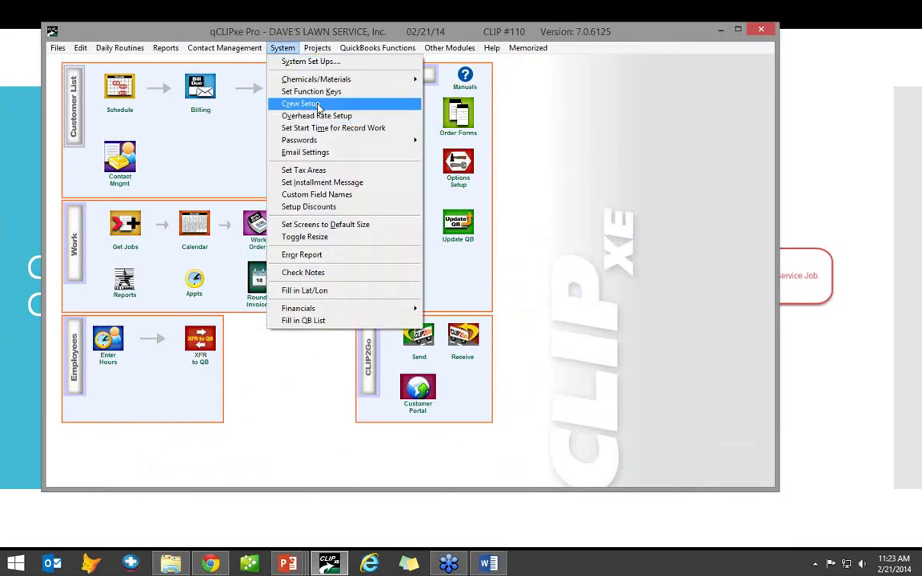
mouse_move(405, 140)
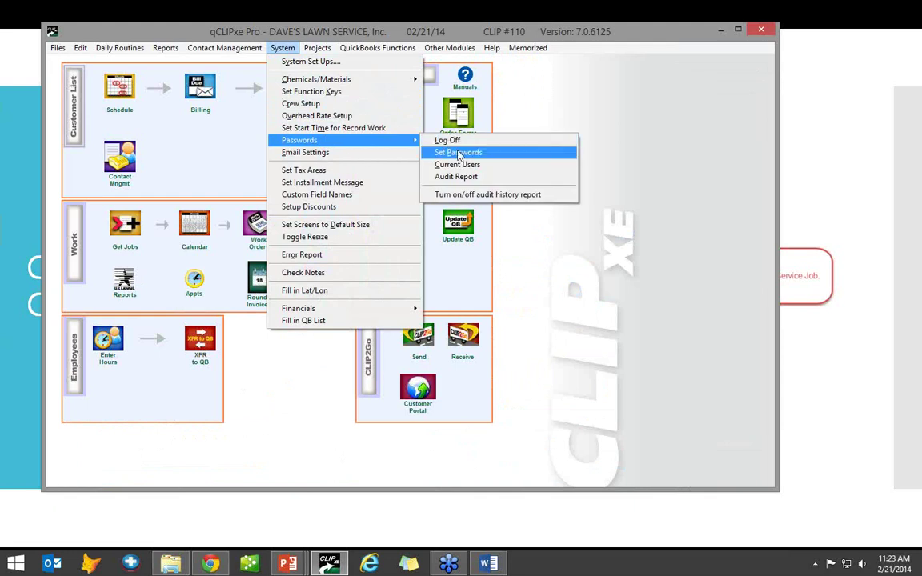
click(452, 152)
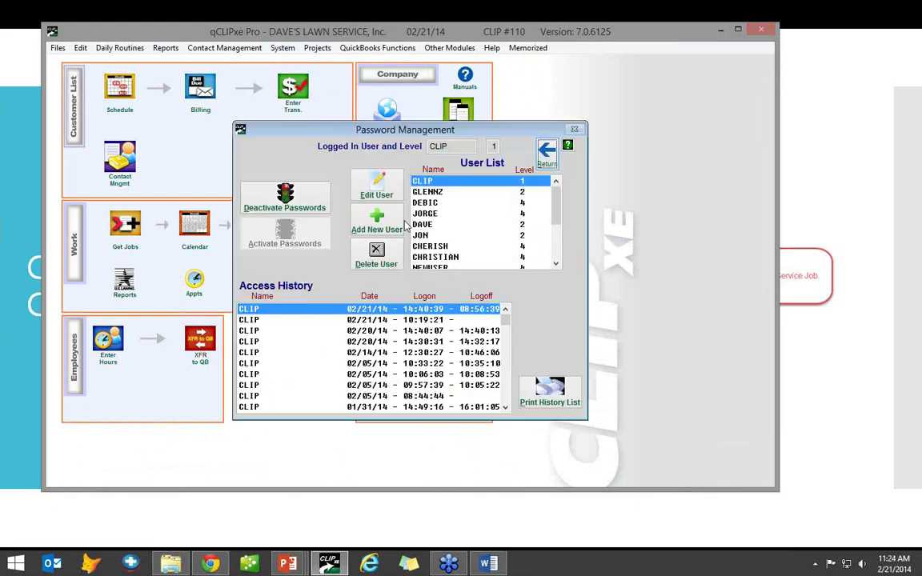
double_click(441, 184)
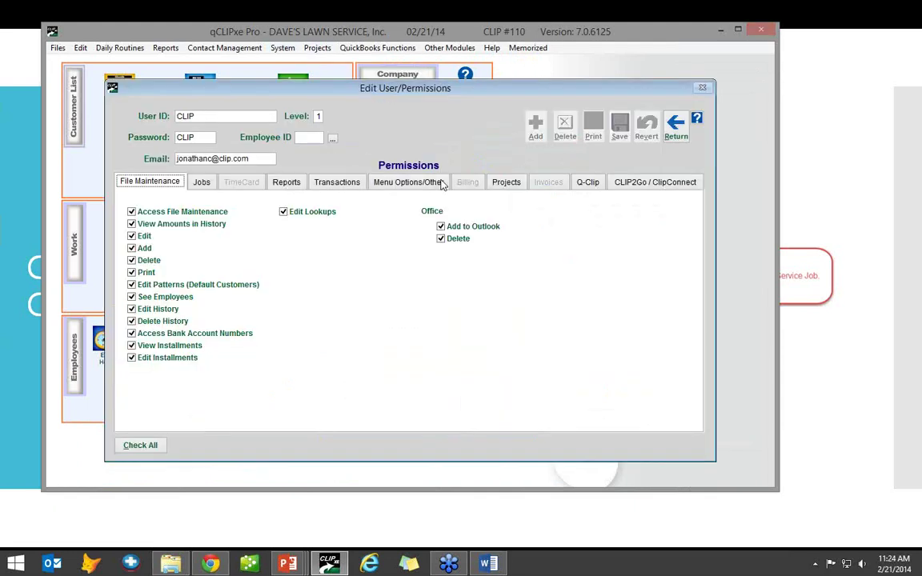
click(201, 181)
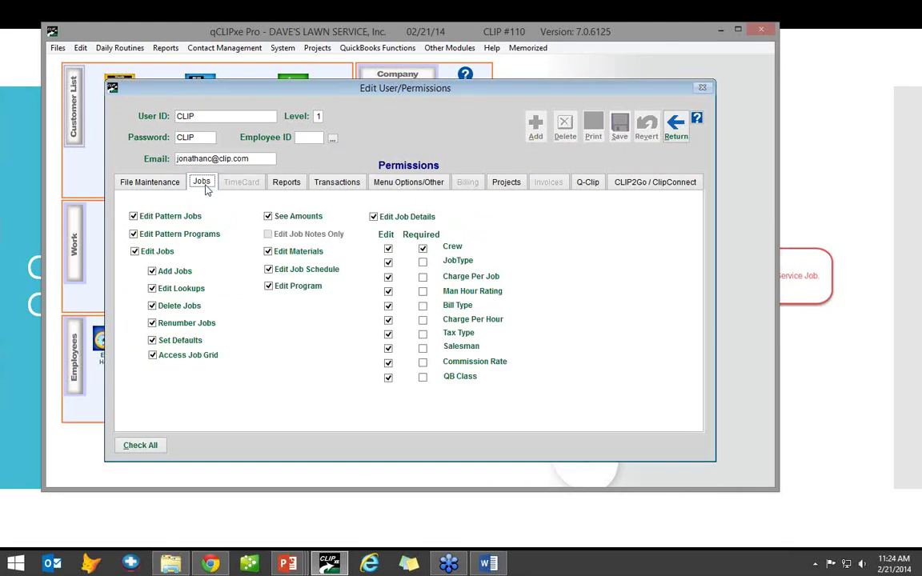
click(150, 182)
click(677, 128)
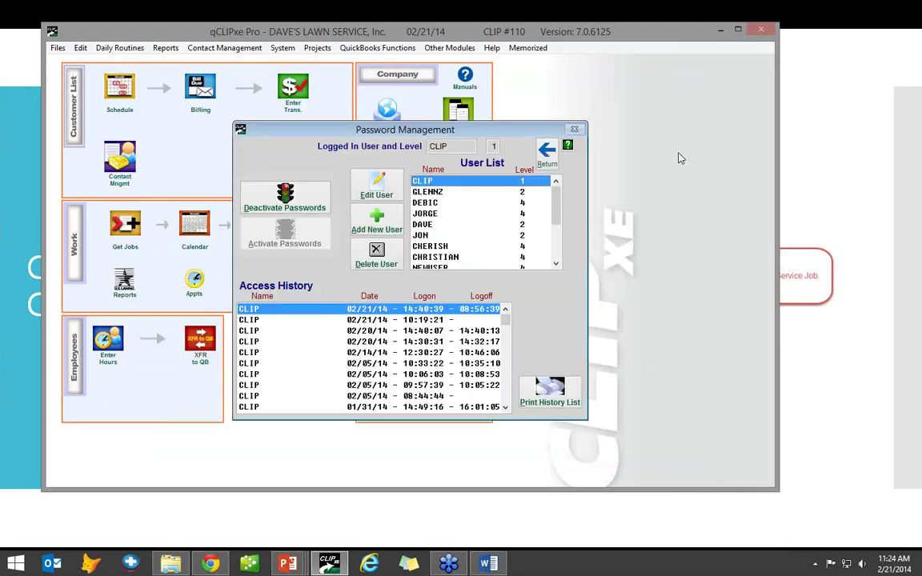
click(547, 150)
- Reopen the user's permissions, confirm job details require only Crew, and close the window
click(283, 48)
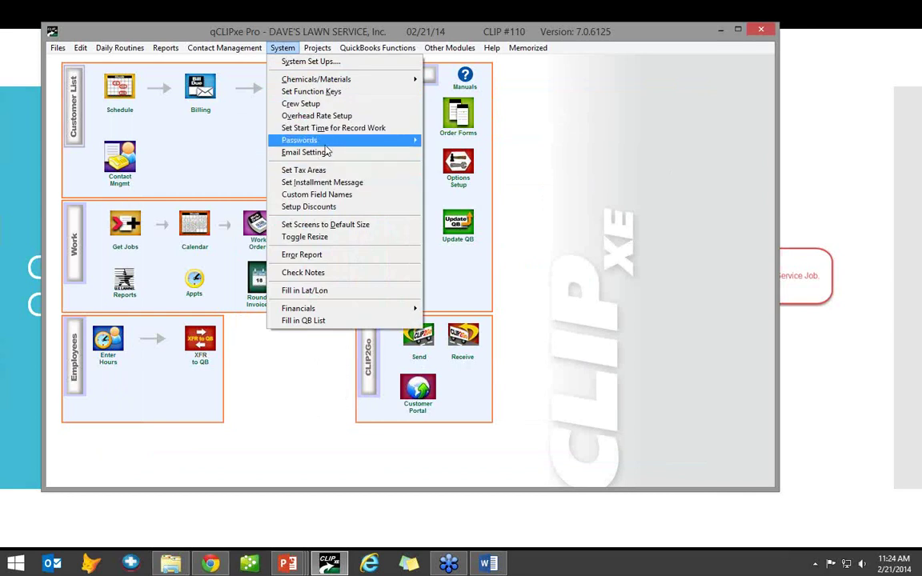
mouse_move(385, 140)
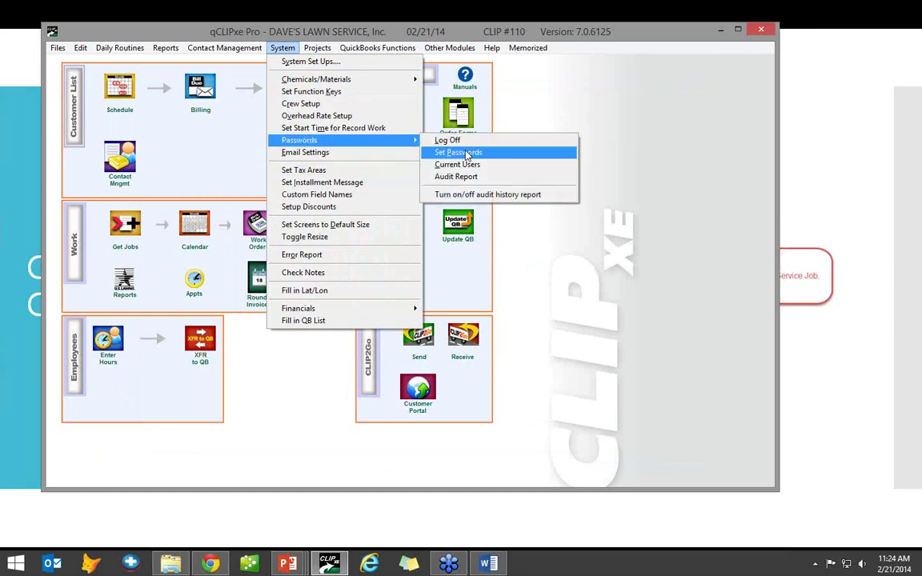
click(467, 154)
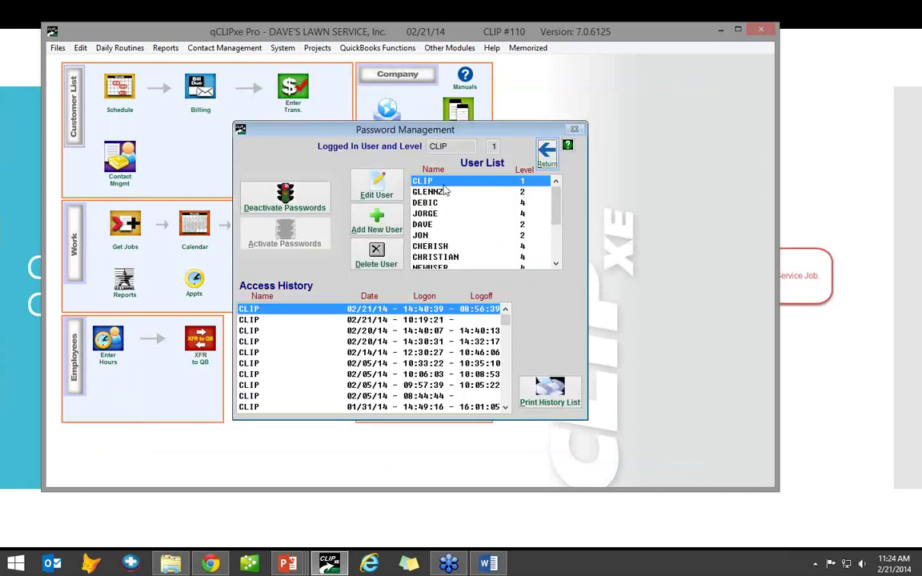
click(376, 189)
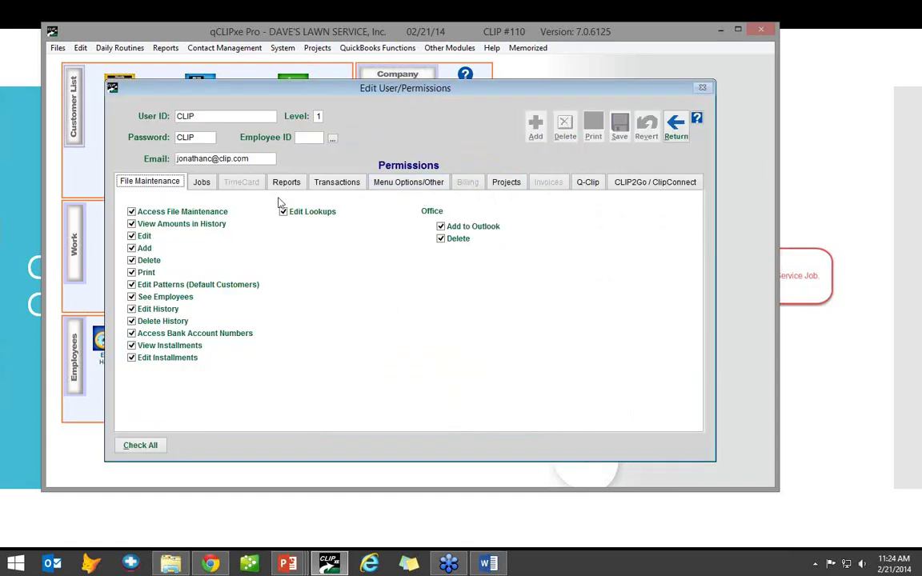
click(202, 185)
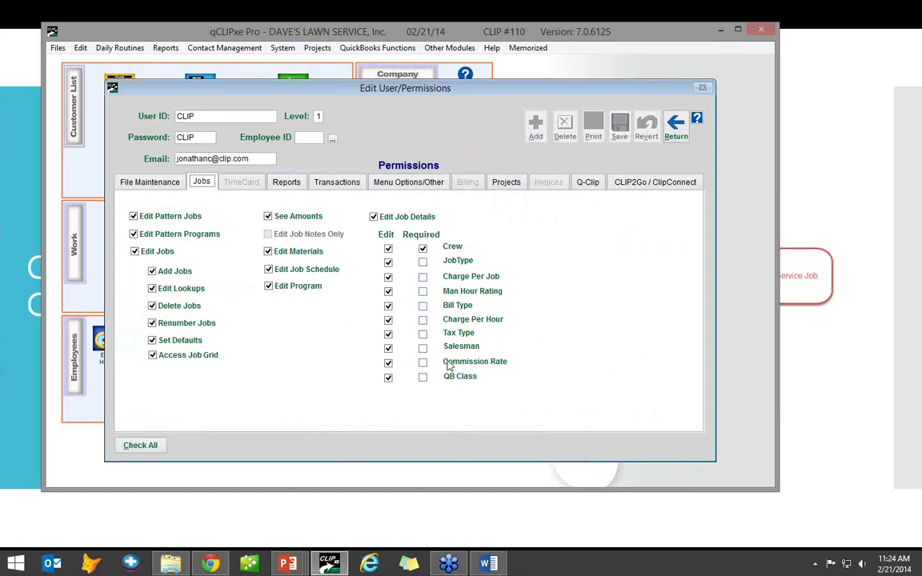
click(676, 125)
- Close password management and open customer 1009's Lawn Maintenance job details
click(548, 154)
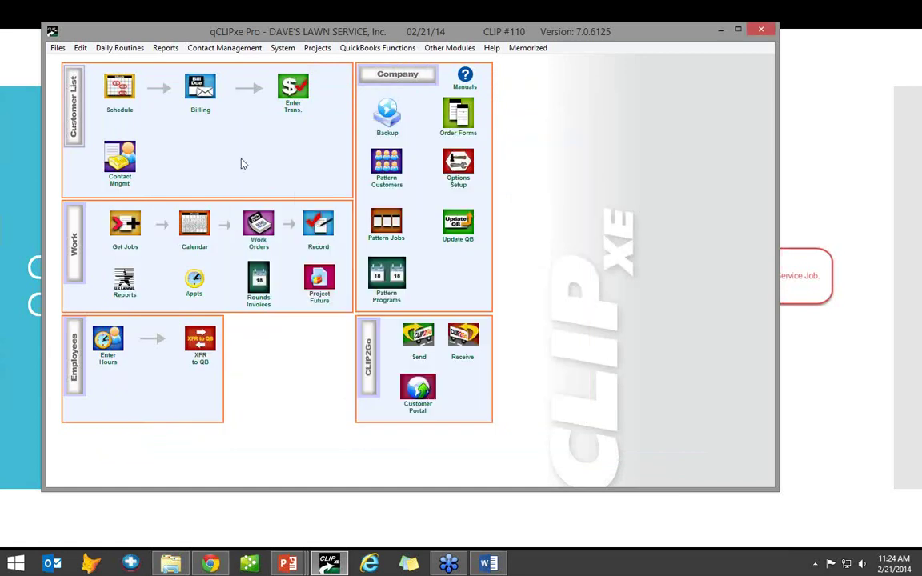
click(124, 158)
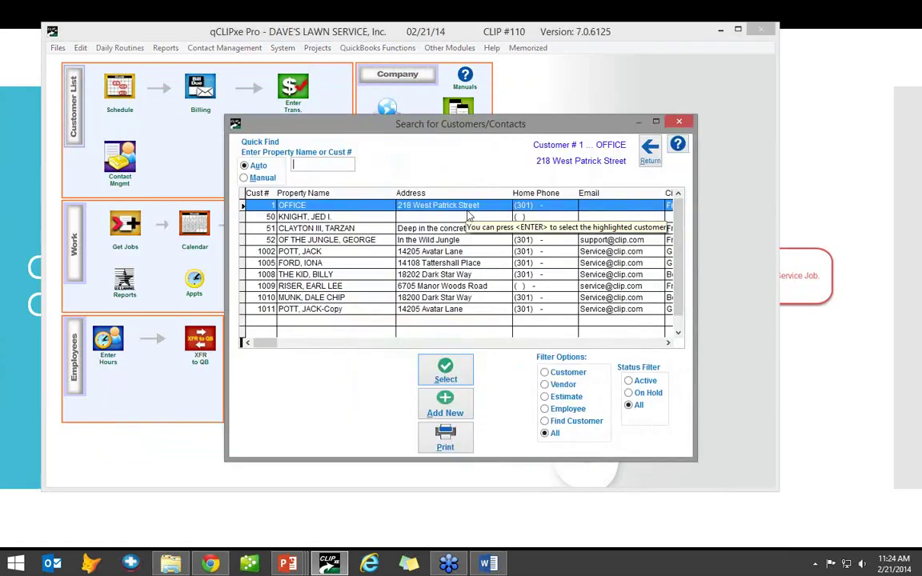
text(1009)
key(Return)
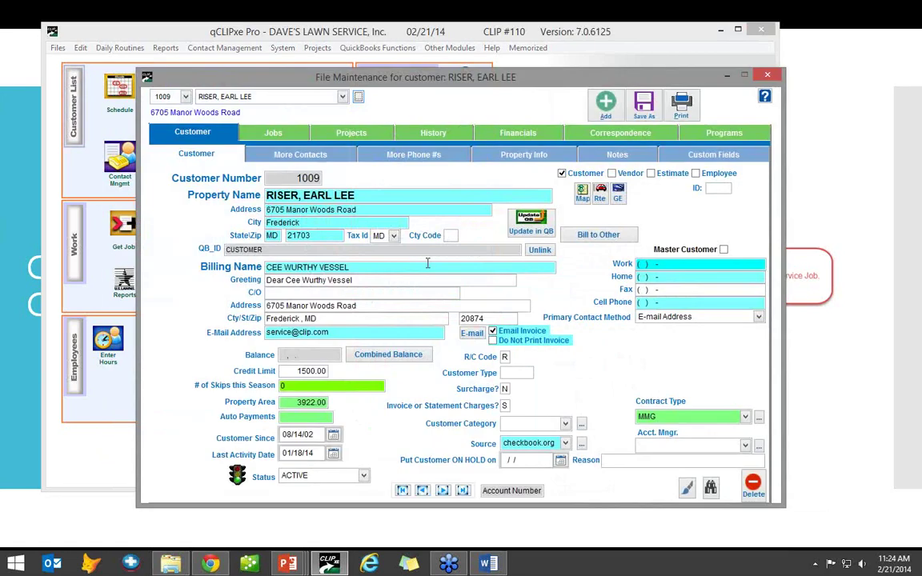
click(277, 131)
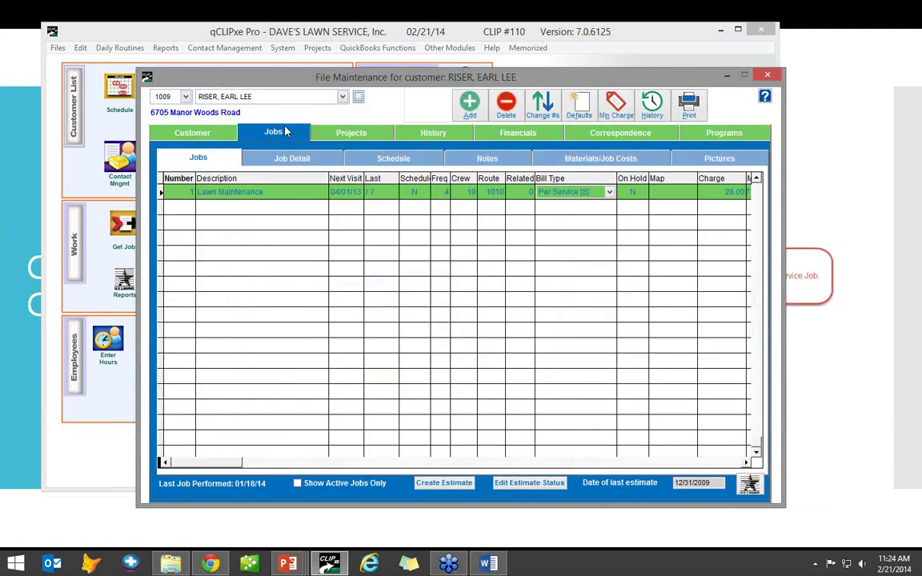
click(267, 152)
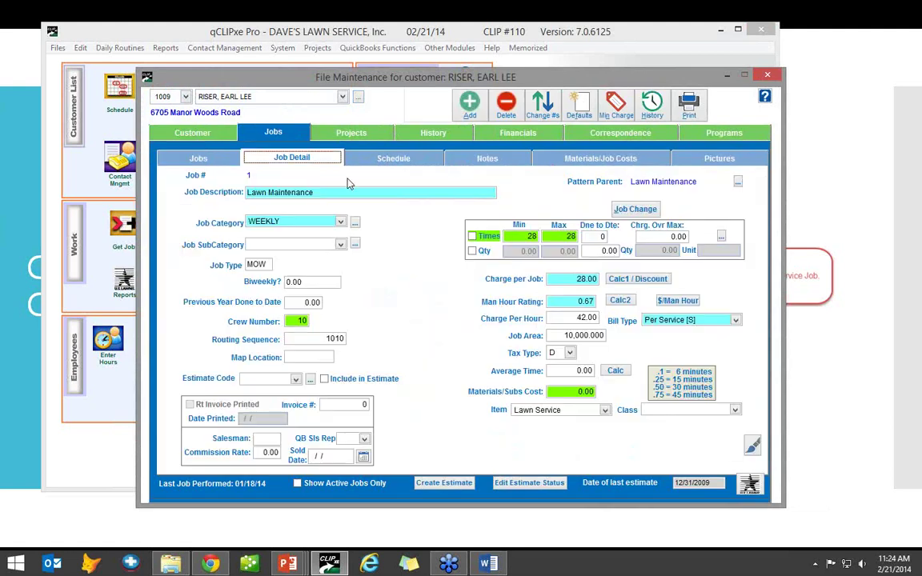
- Change the job's crew number to 10 and save the job
click(303, 320)
key(Delete)
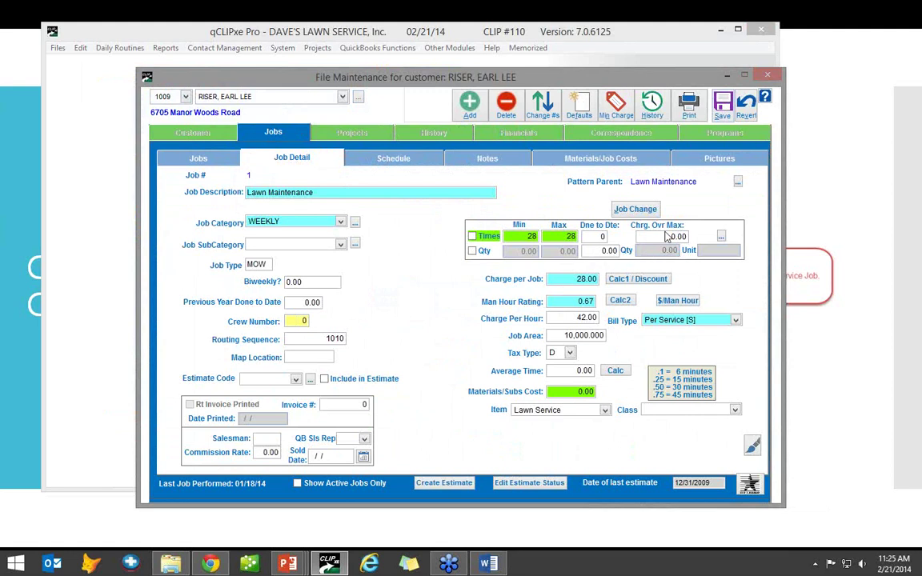
text(0)
text(1)
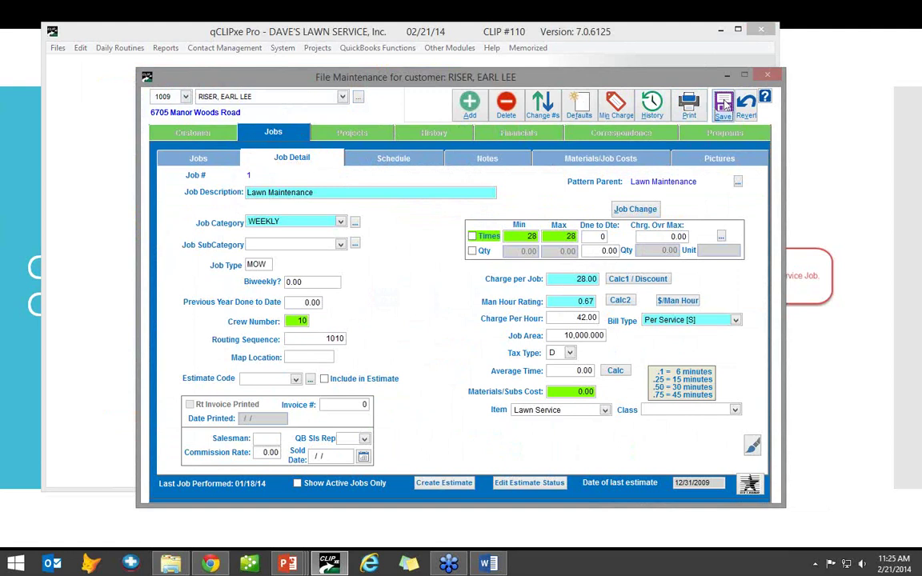
click(723, 103)
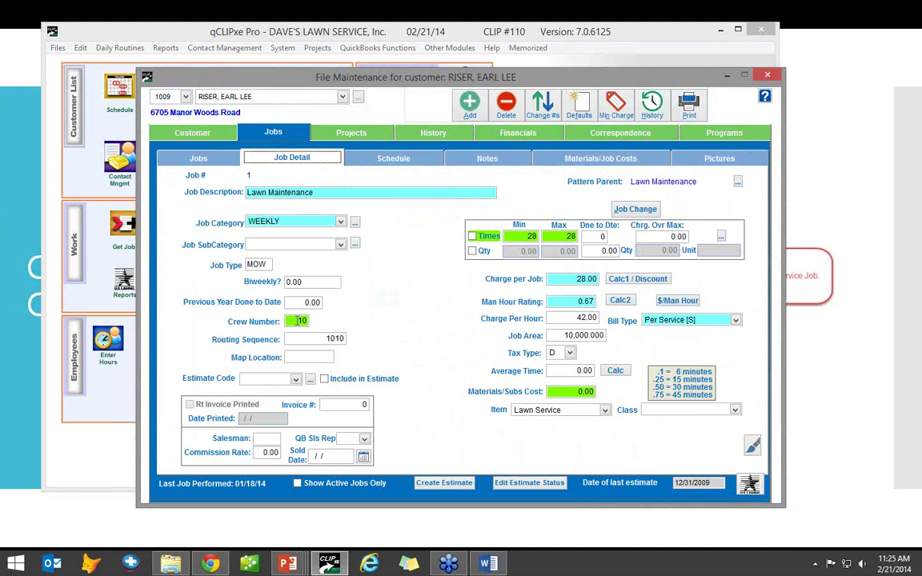
click(300, 320)
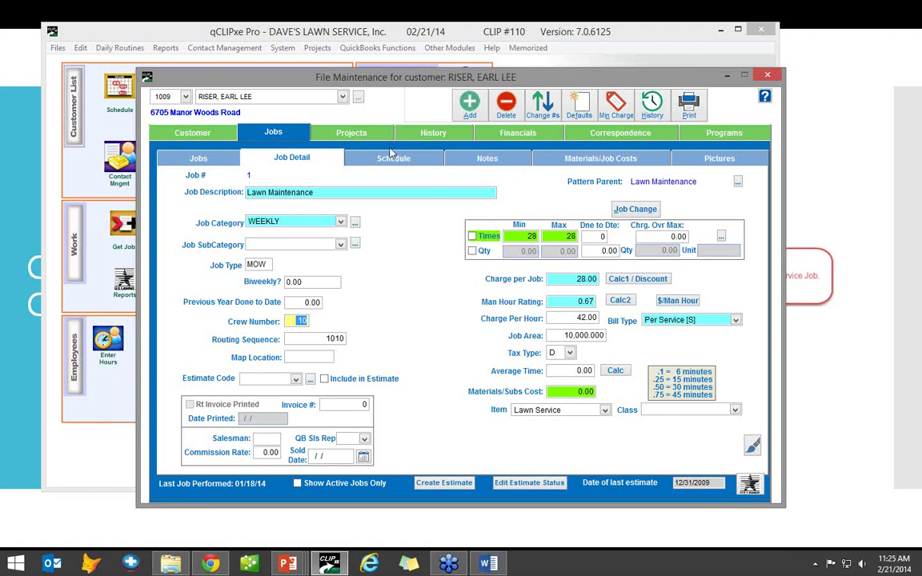
- Check the routing crew number on the job's Schedule sub-tab, then return to the Jobs list
click(354, 155)
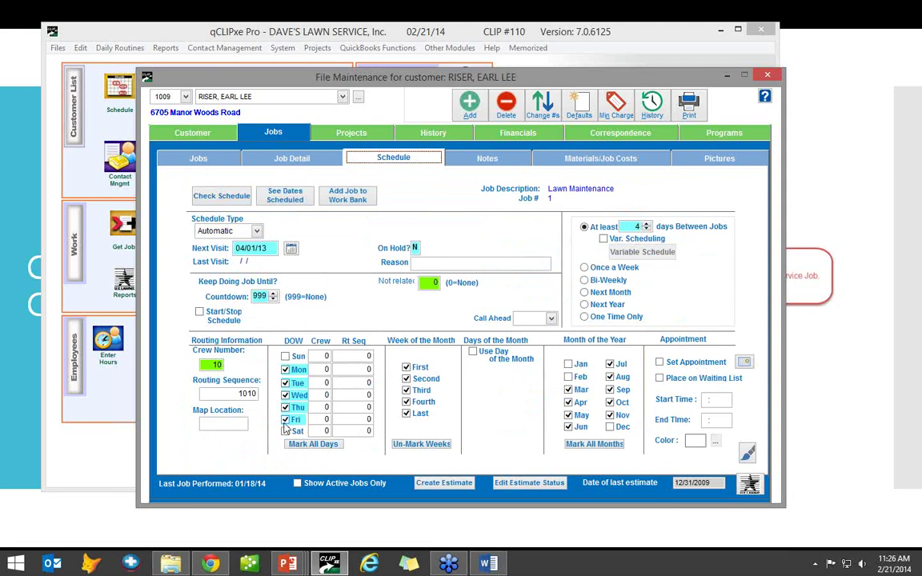
click(224, 365)
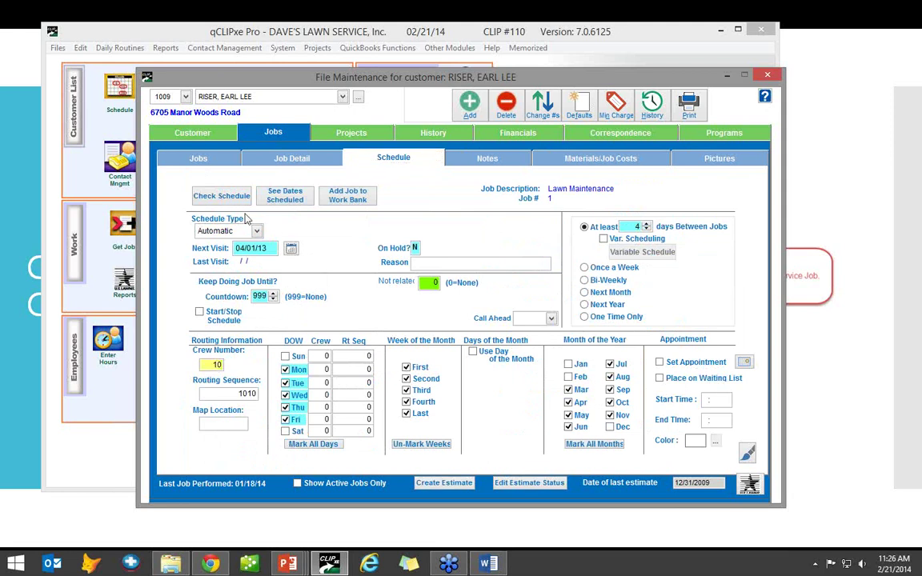
click(294, 212)
click(198, 159)
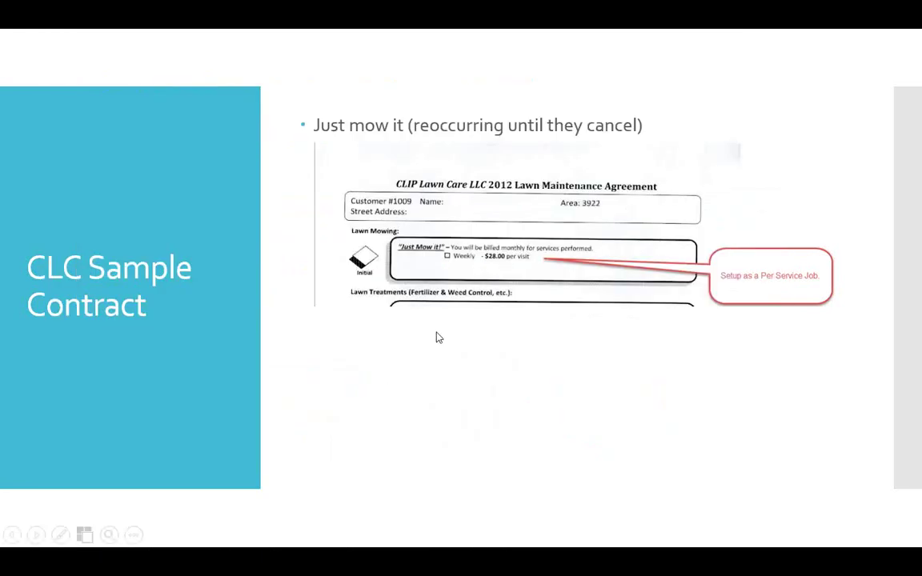
- Advance the slideshow to the Monthly Discount Plan slide and switch back to the customer file
click(596, 347)
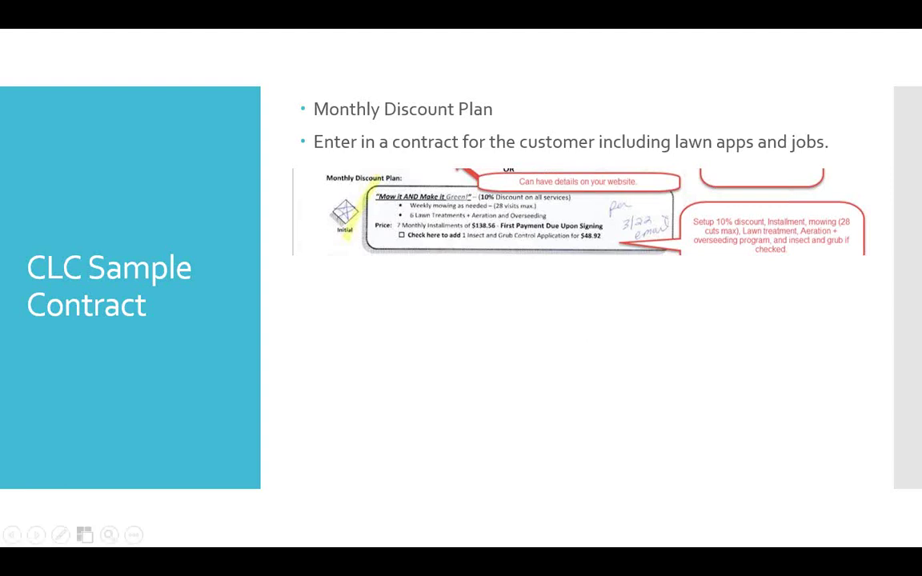
key(alt+Tab)
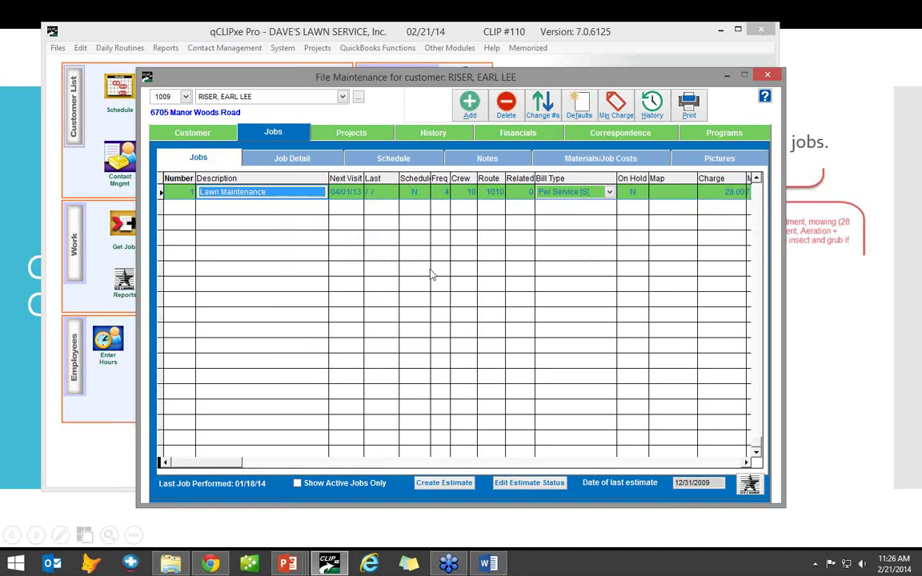
click(721, 134)
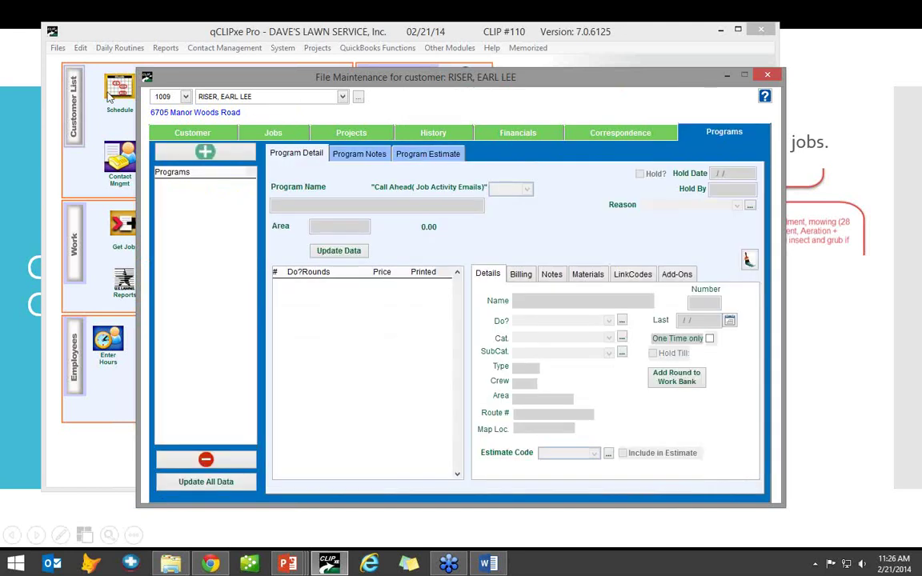
click(205, 151)
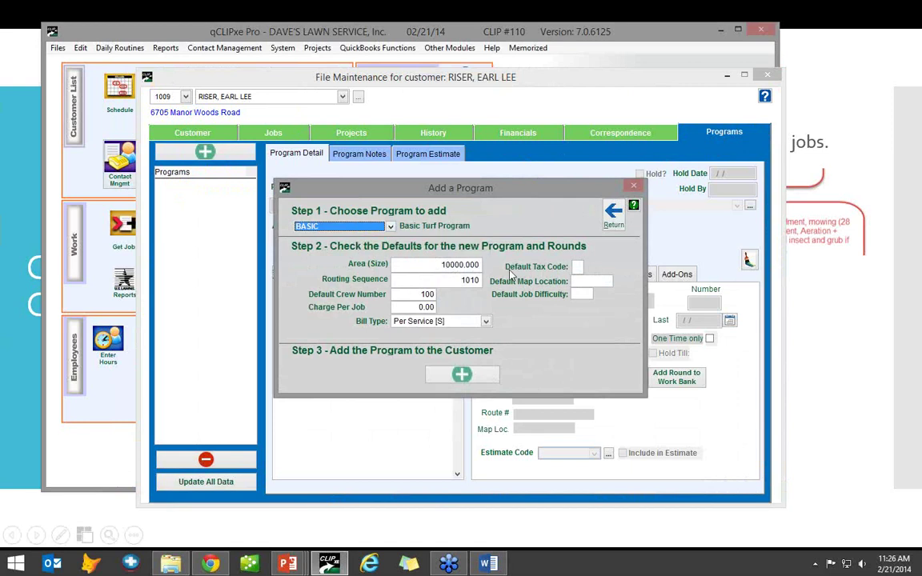
key(Tab)
text(100)
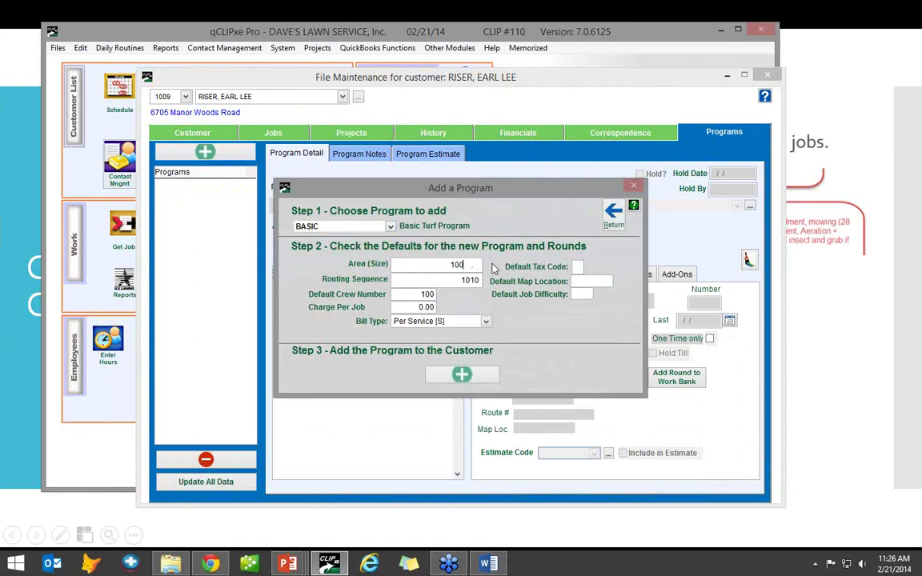
text(00.)
click(417, 295)
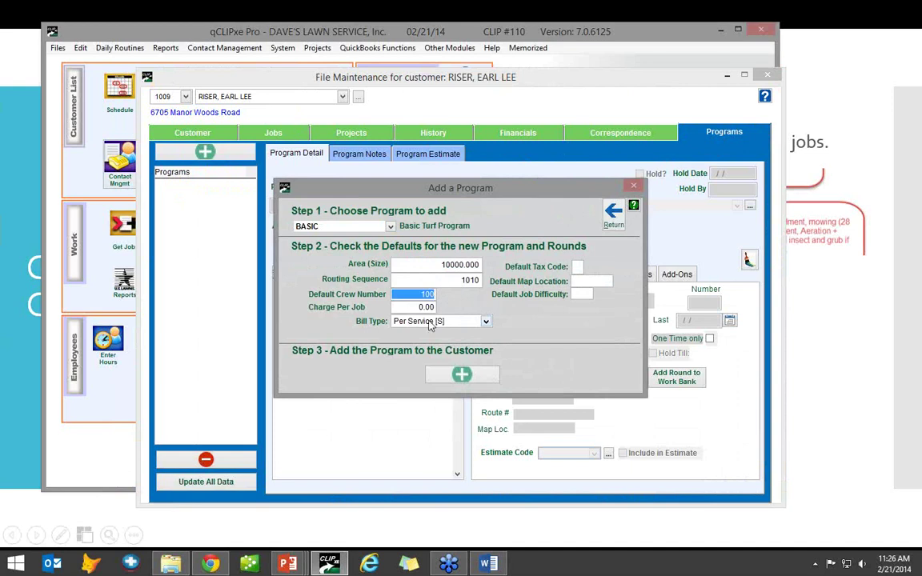
click(448, 321)
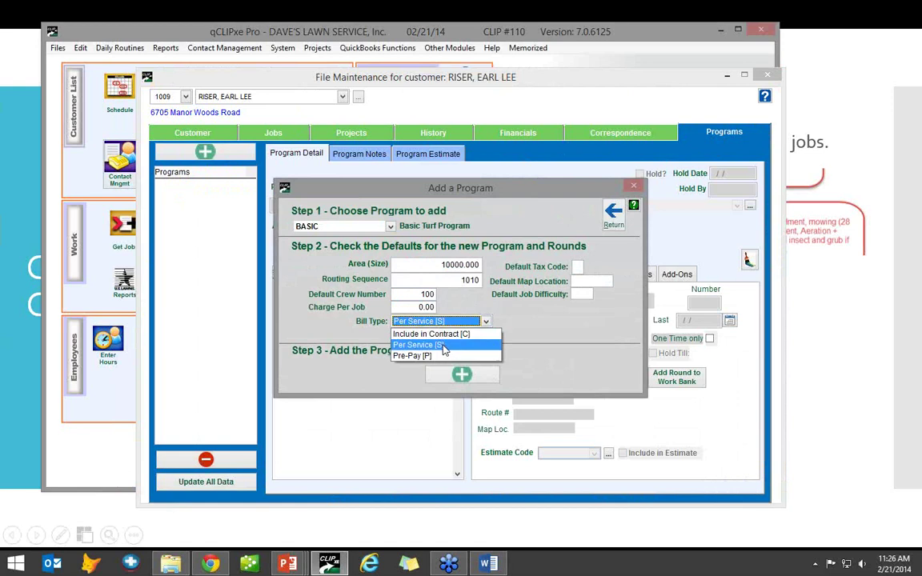
click(446, 345)
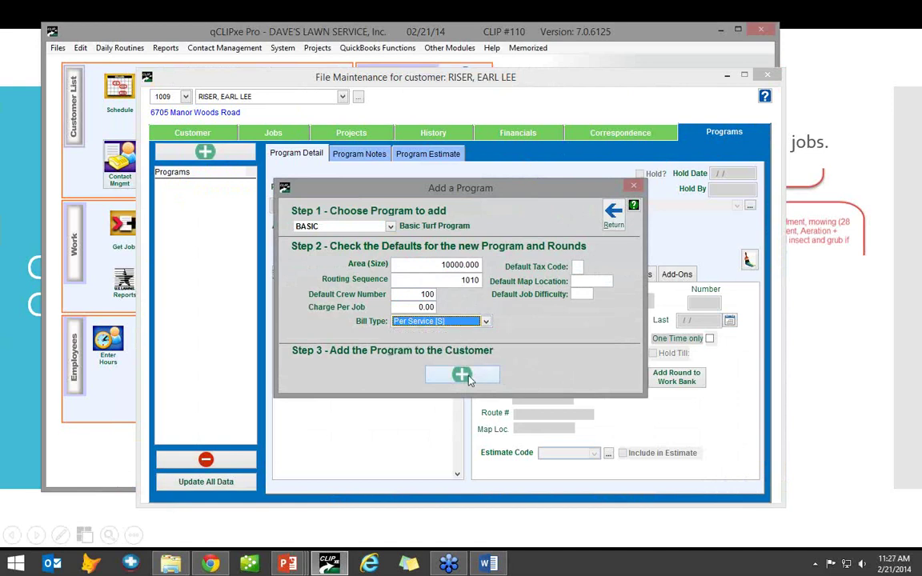
click(614, 215)
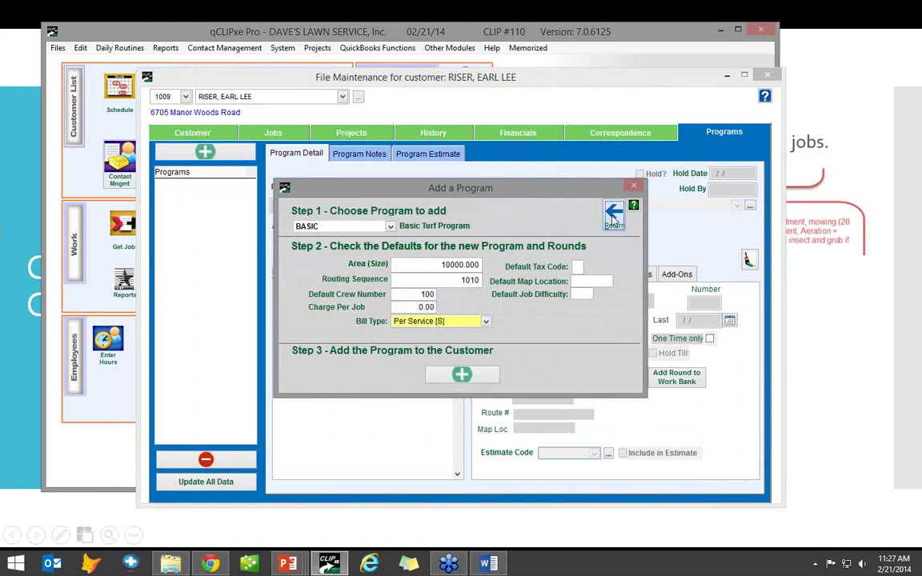
click(614, 214)
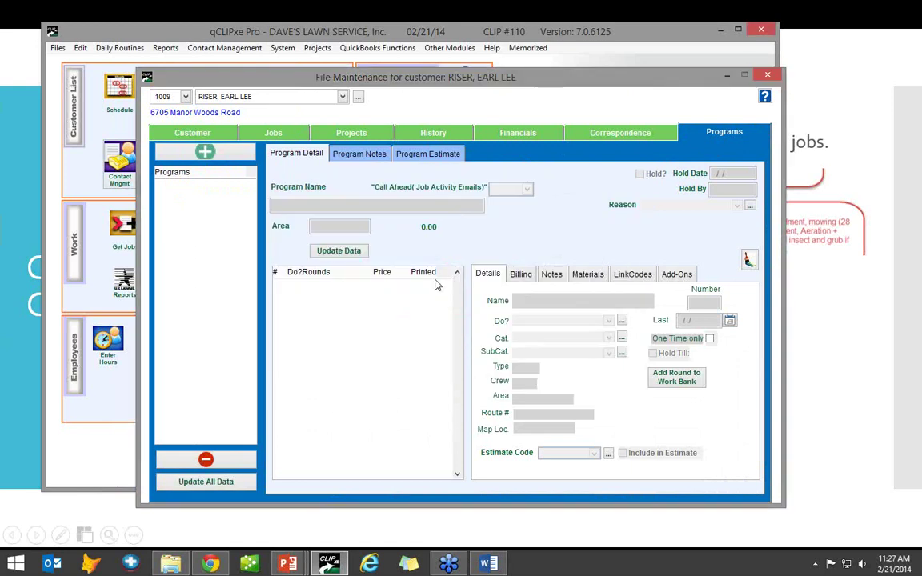
click(292, 134)
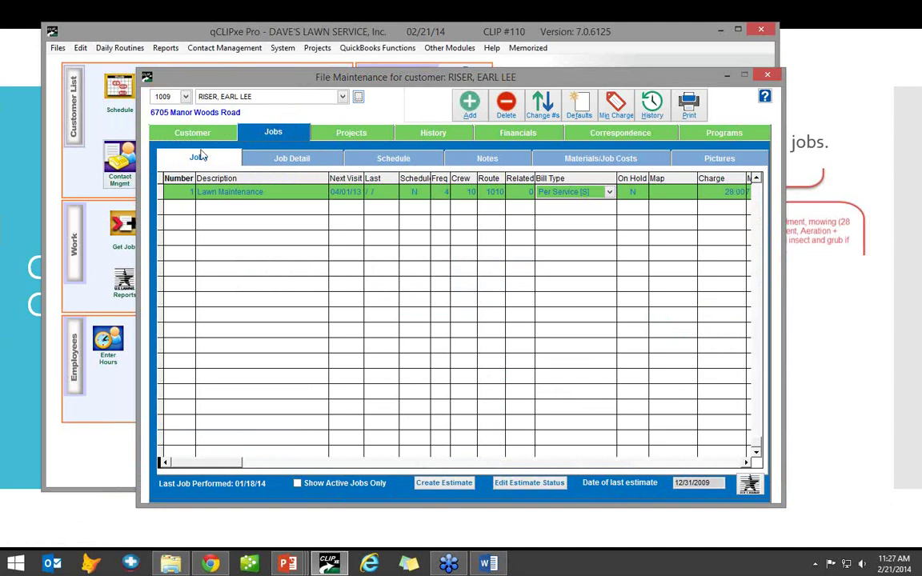
- Compare the Customer and Jobs tabs with the contract slide, then show the Financials installments
click(204, 141)
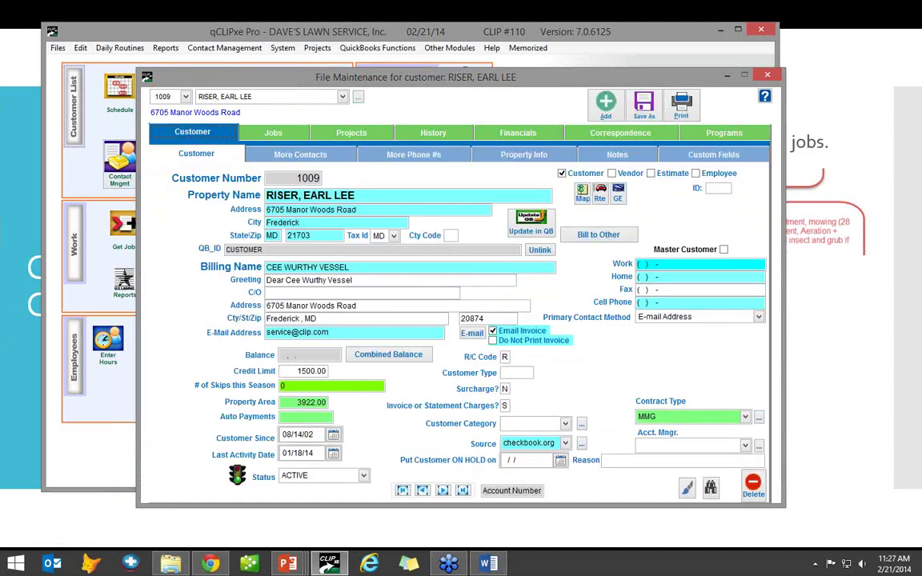
key(alt+Tab)
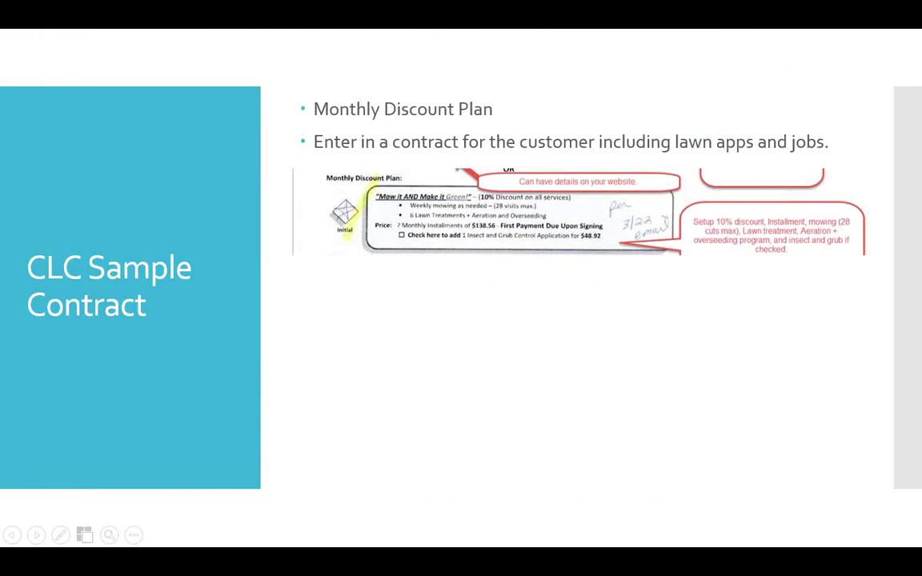
key(alt+Tab)
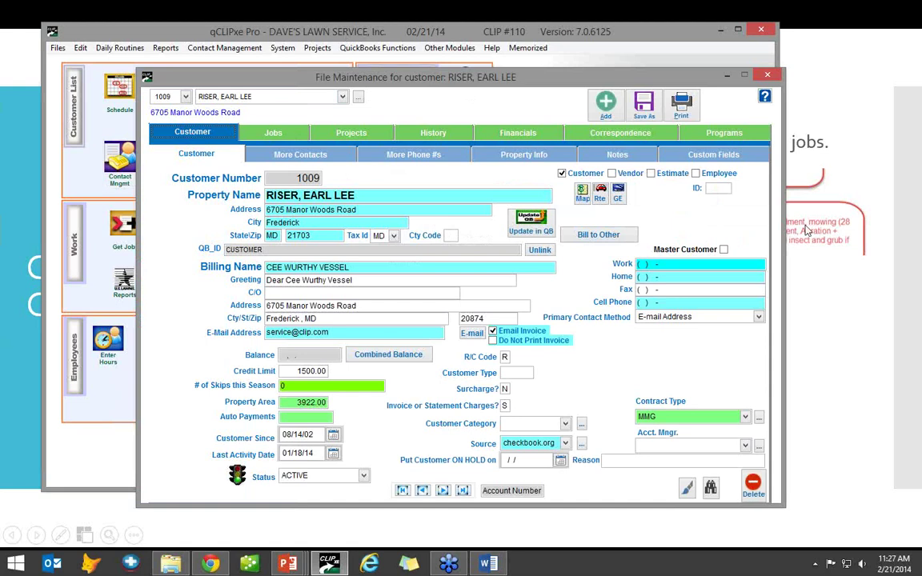
click(264, 135)
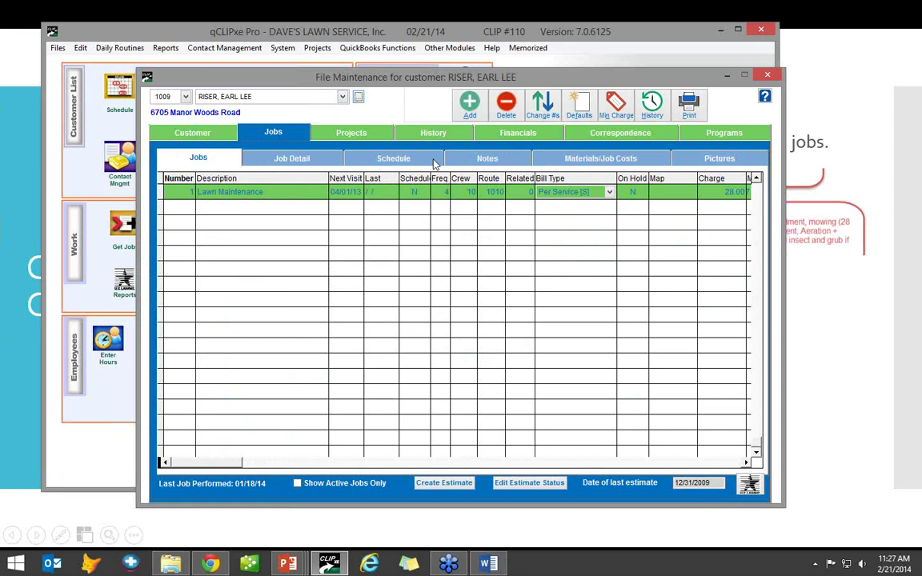
click(534, 135)
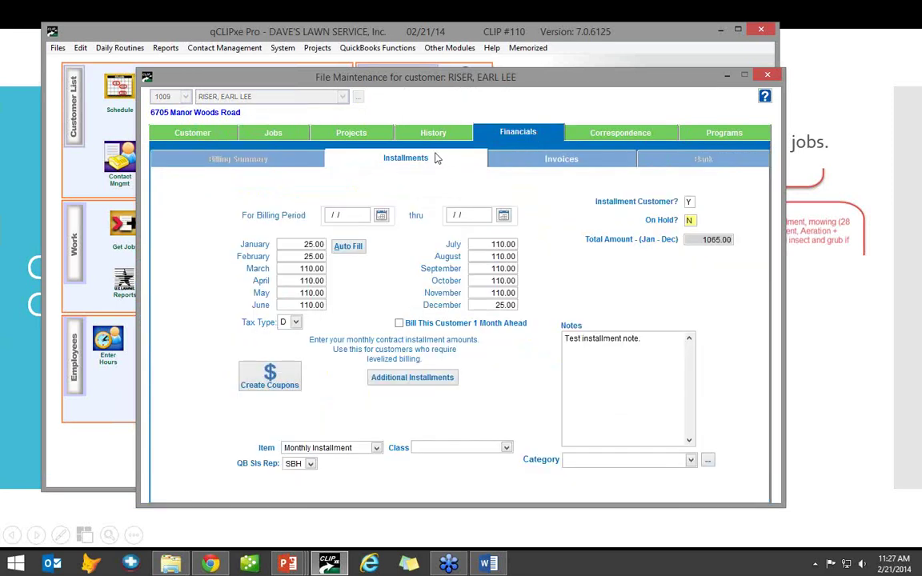
- Enter 138 for January and auto-fill that amount into every month
click(287, 244)
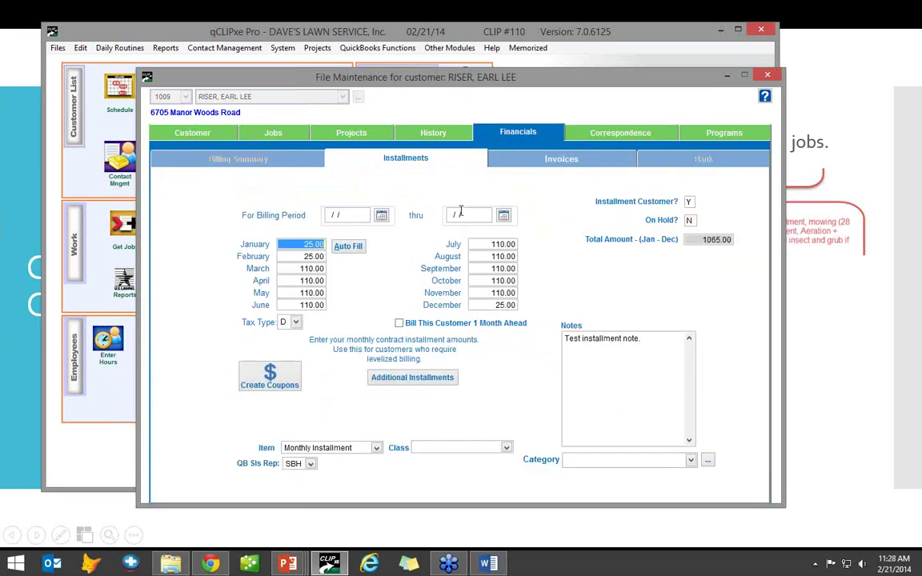
text(138.)
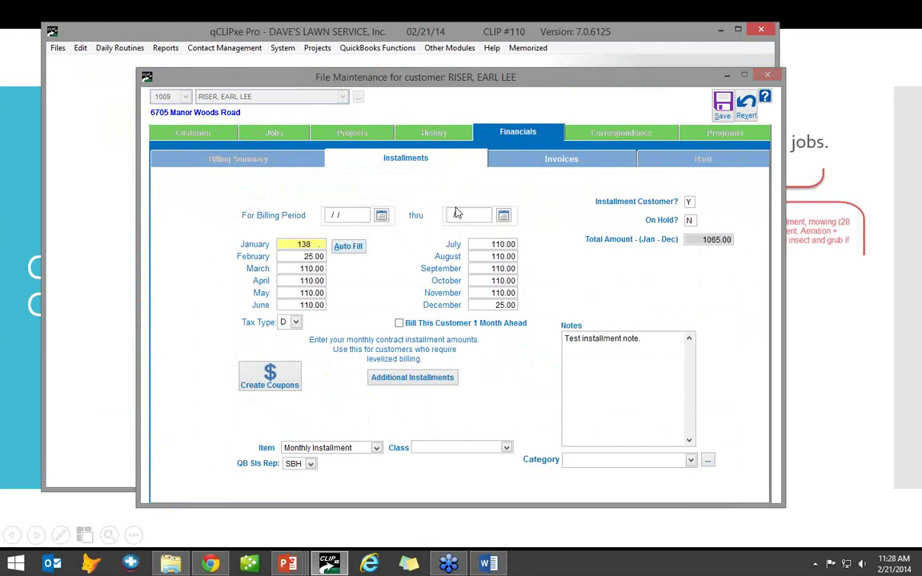
click(349, 247)
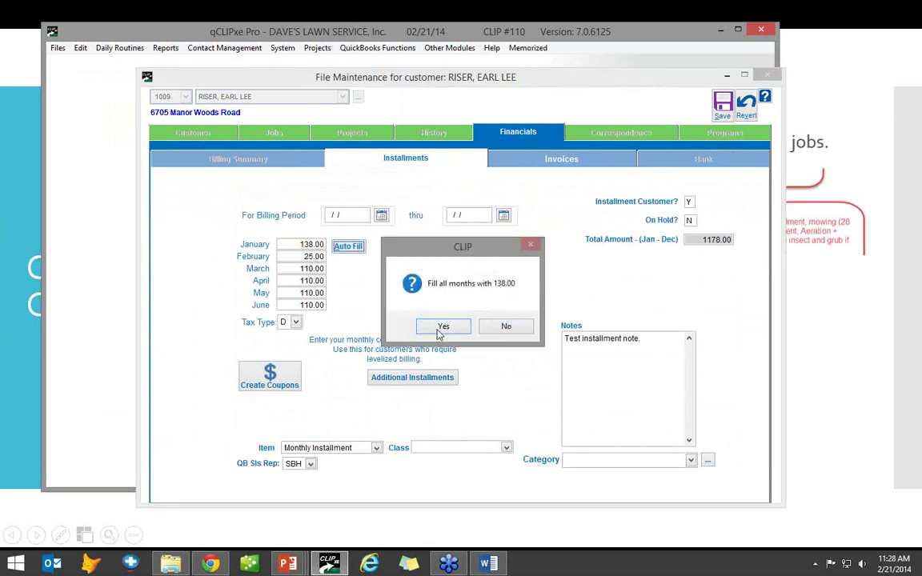
click(394, 301)
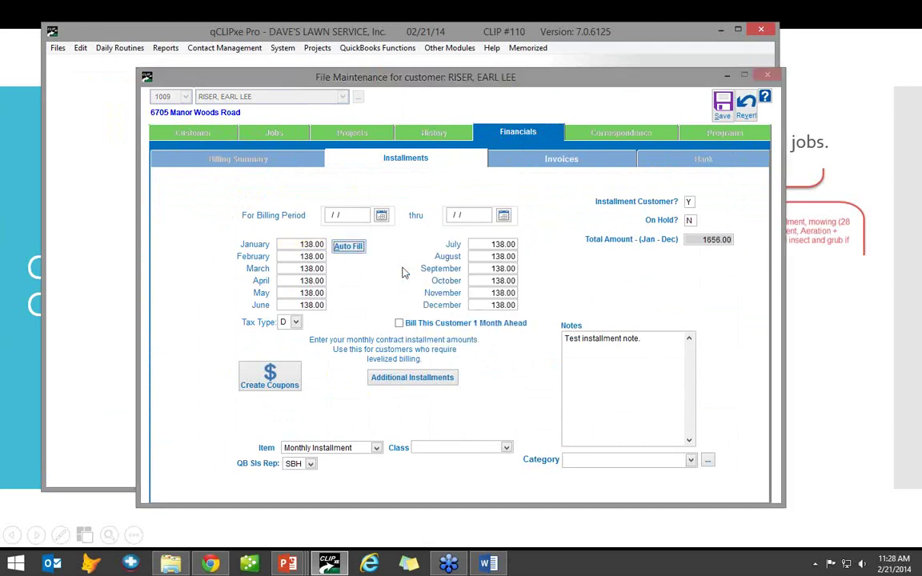
- Zero January, February, October, November and December, leaving a 966.00 annual total
click(302, 244)
key(Delete)
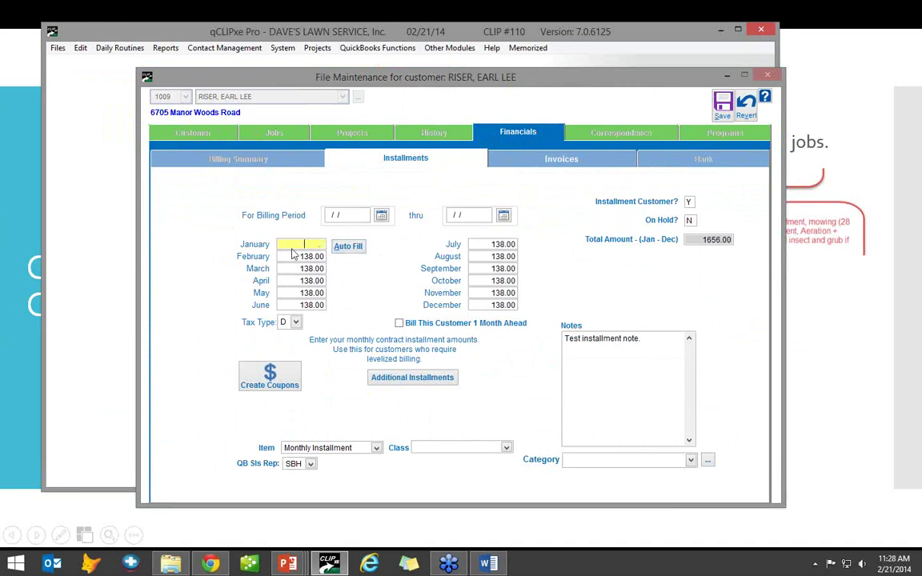
key(Tab)
key(Delete)
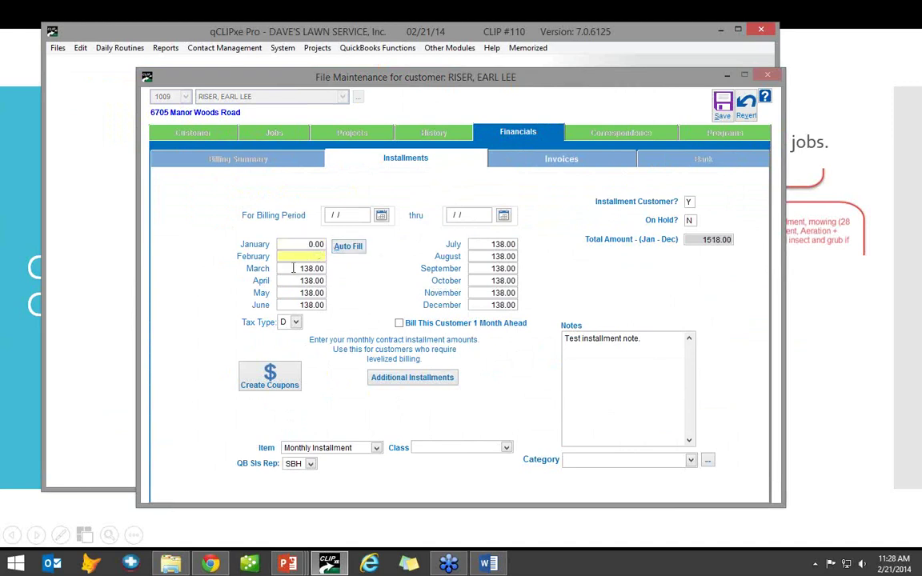
key(Tab)
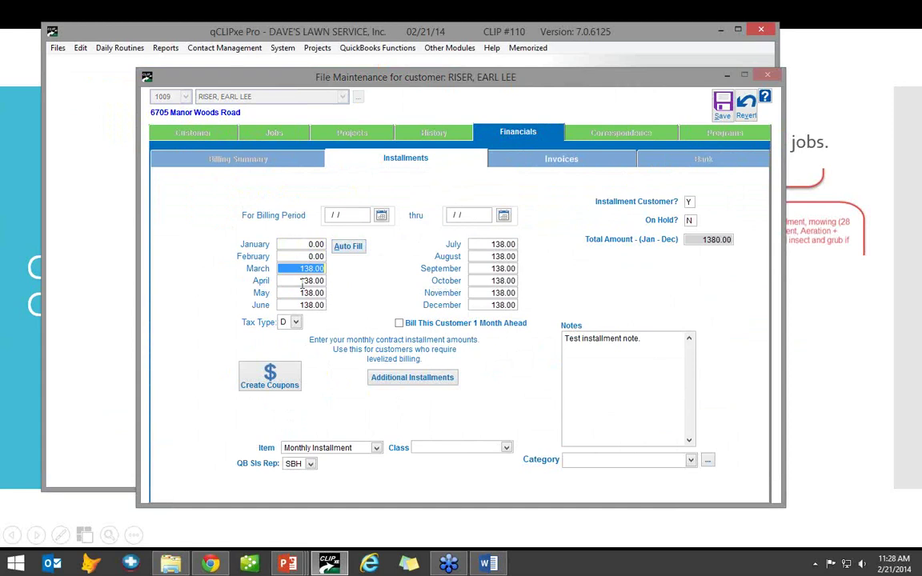
click(300, 281)
click(304, 293)
click(304, 305)
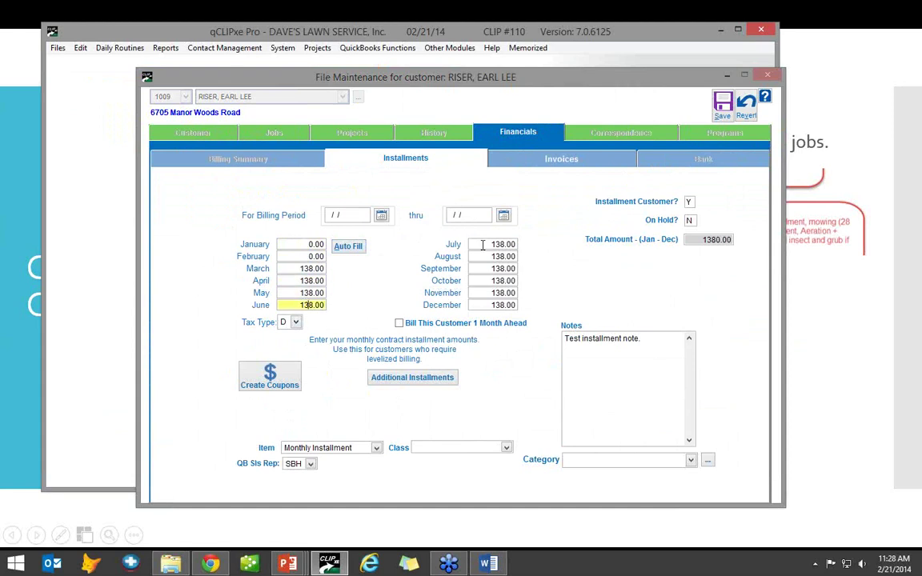
click(485, 245)
key(Tab)
key(Tab)
key(Tab)
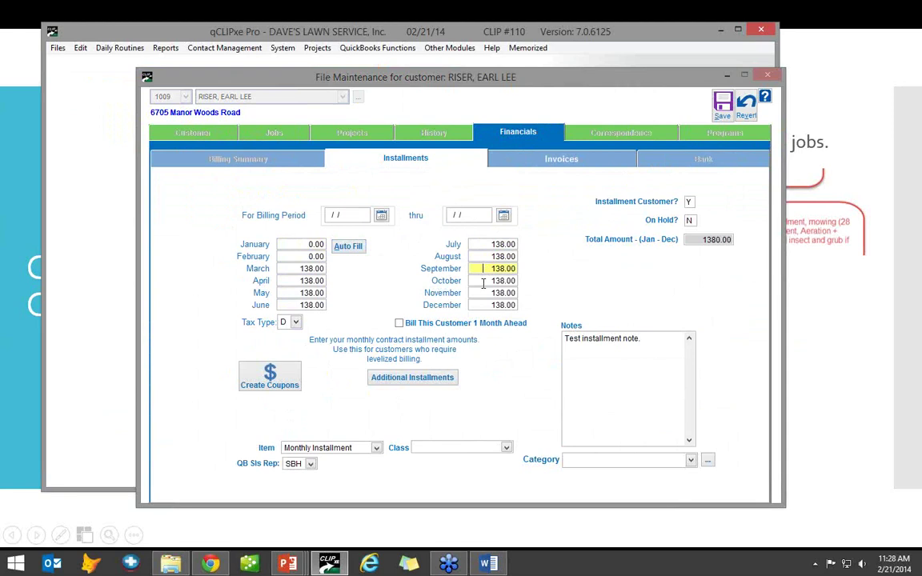
key(Tab)
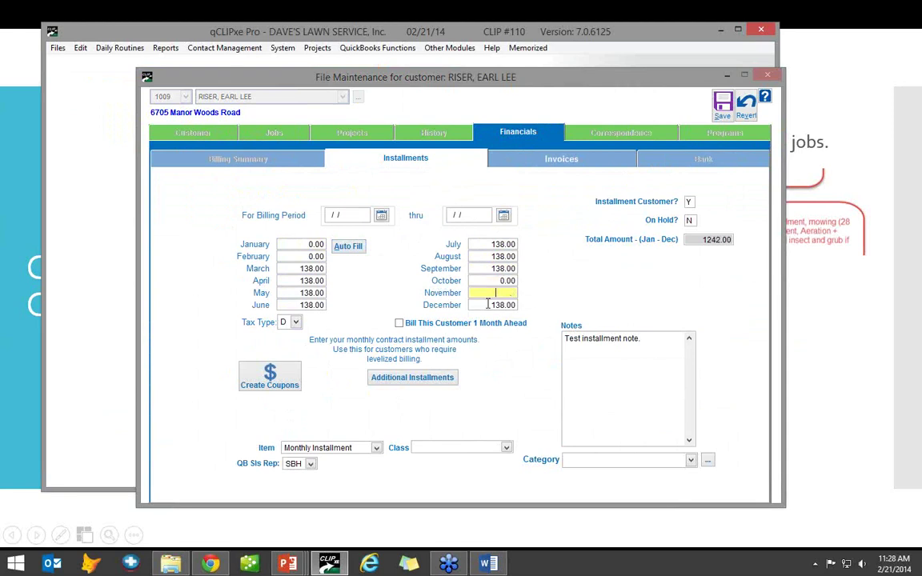
key(Tab)
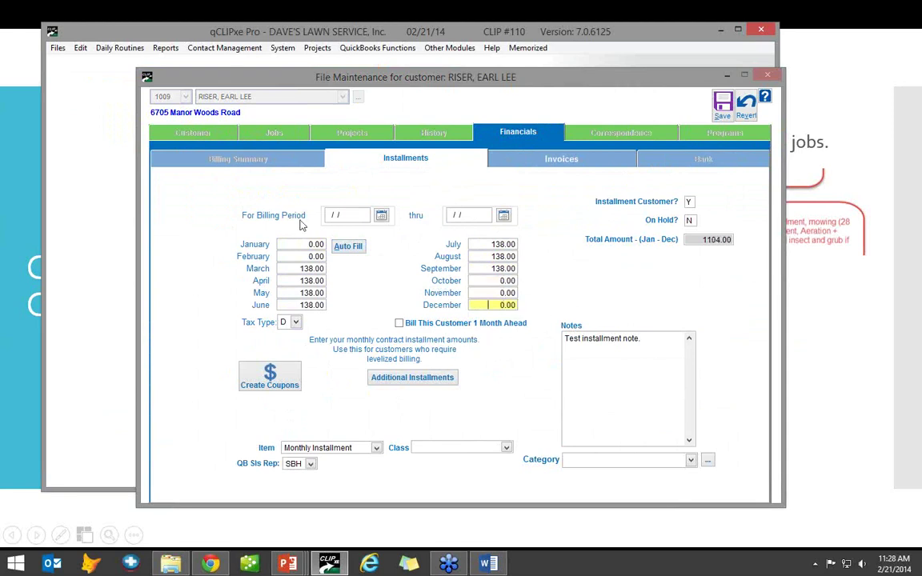
click(345, 216)
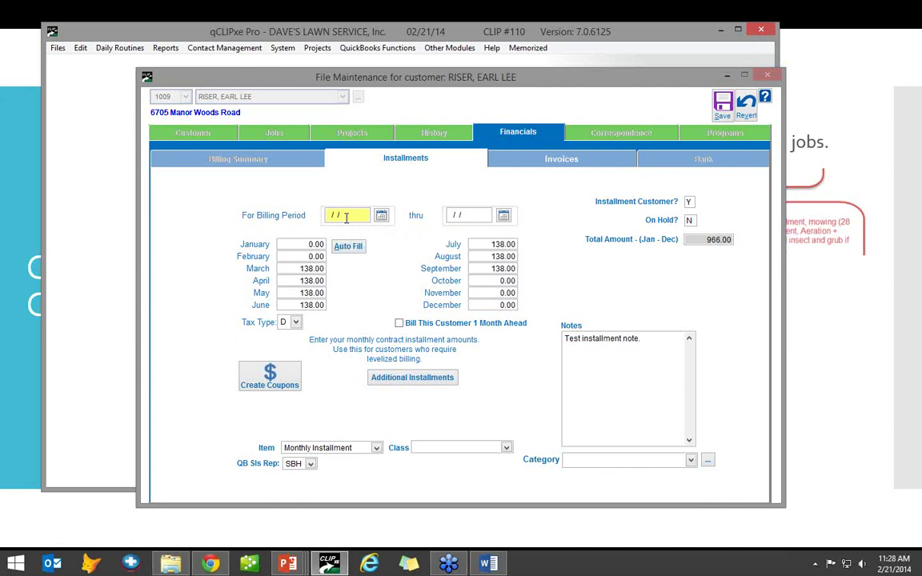
click(462, 215)
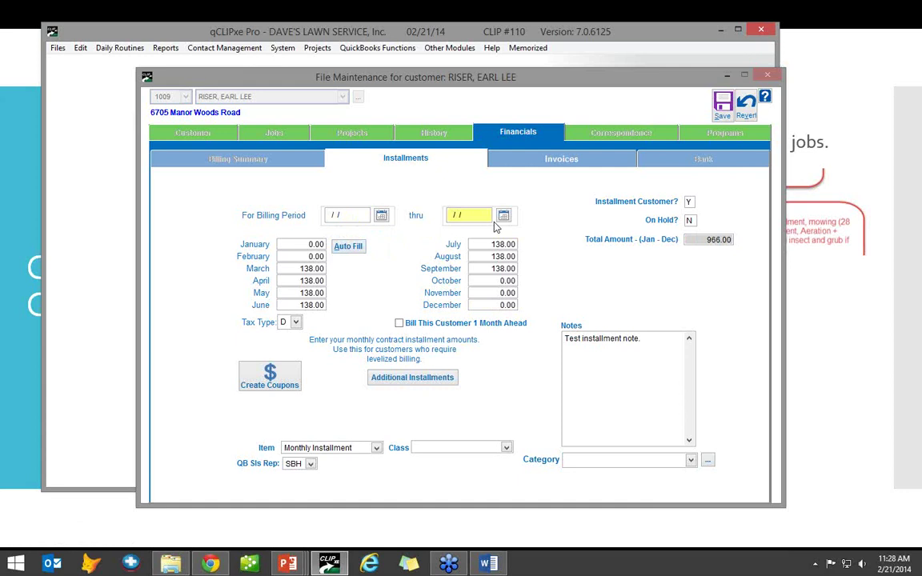
click(309, 269)
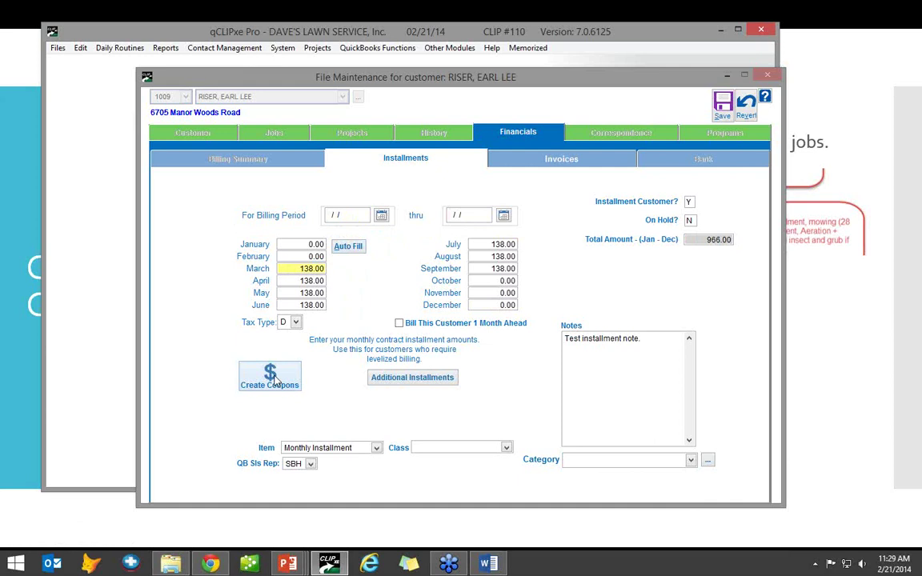
- In Create Coupons, include March and April and exclude October
click(275, 380)
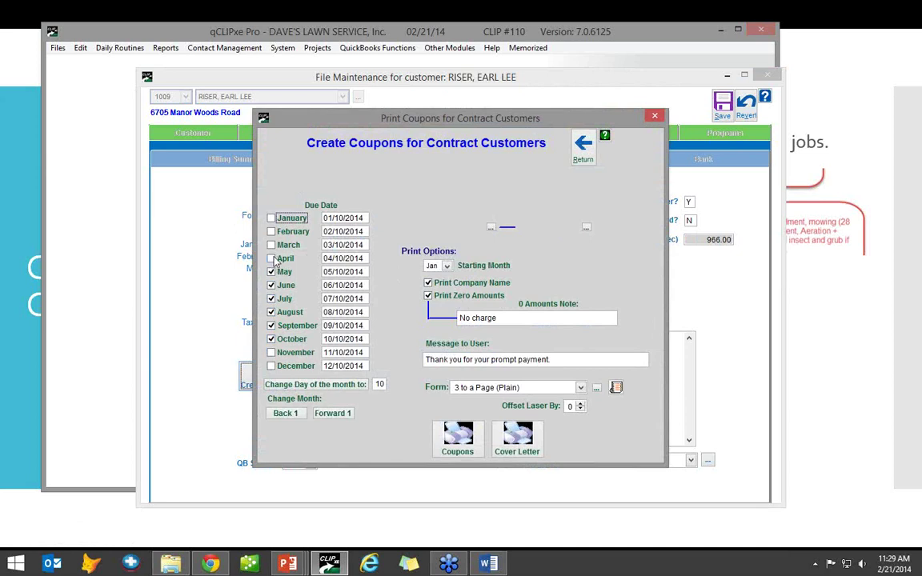
click(272, 258)
click(281, 247)
click(272, 339)
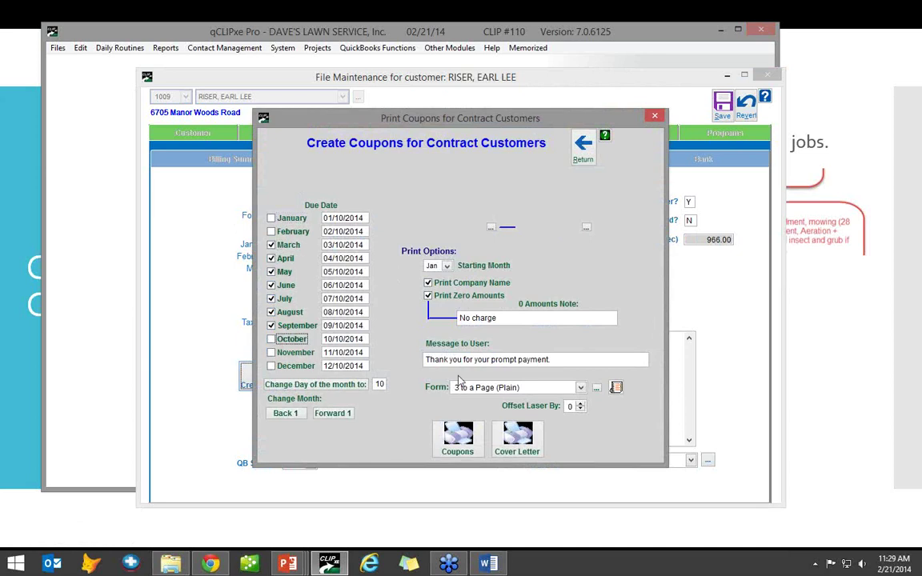
- Set the coupons' starting month to Mar and the form to 6 to Page (Plain)
click(446, 267)
click(433, 298)
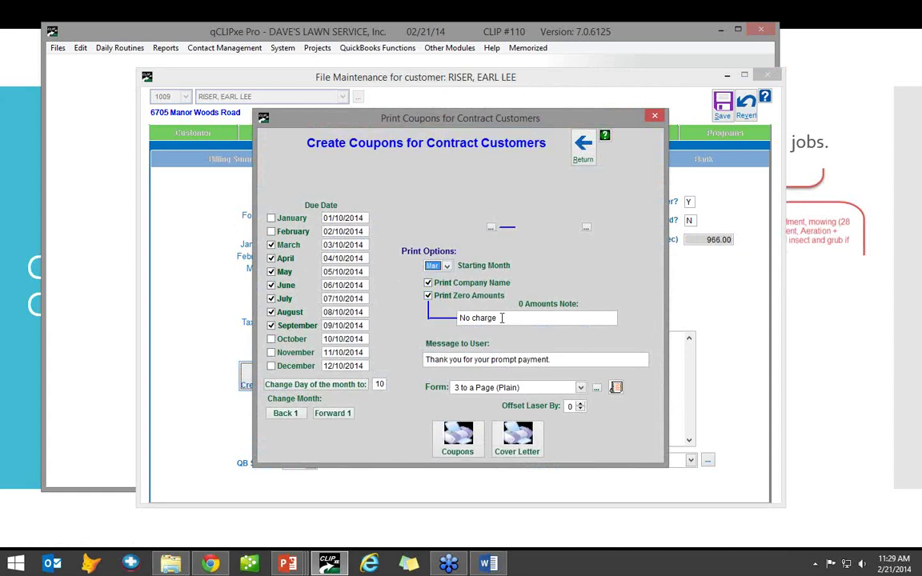
click(462, 316)
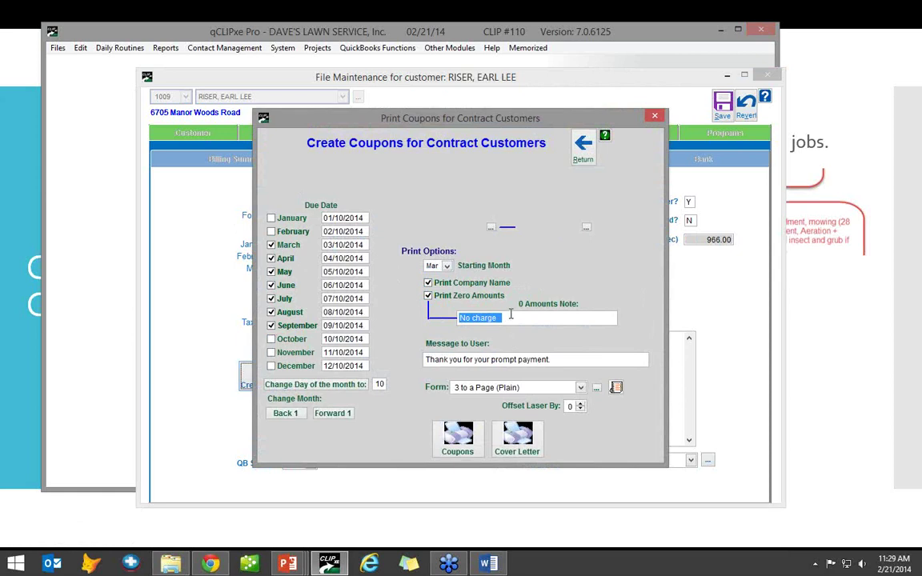
key(Tab)
key(shift+Tab)
click(503, 387)
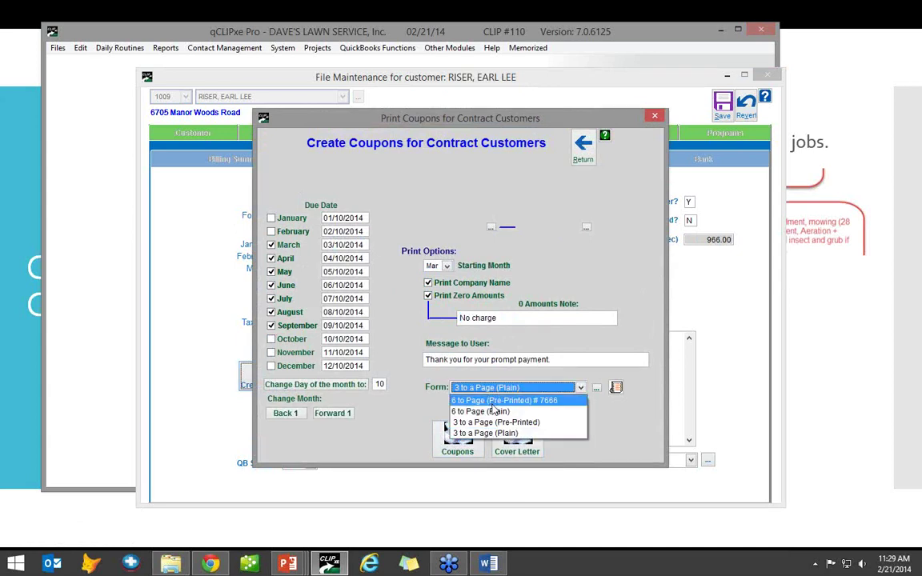
click(485, 412)
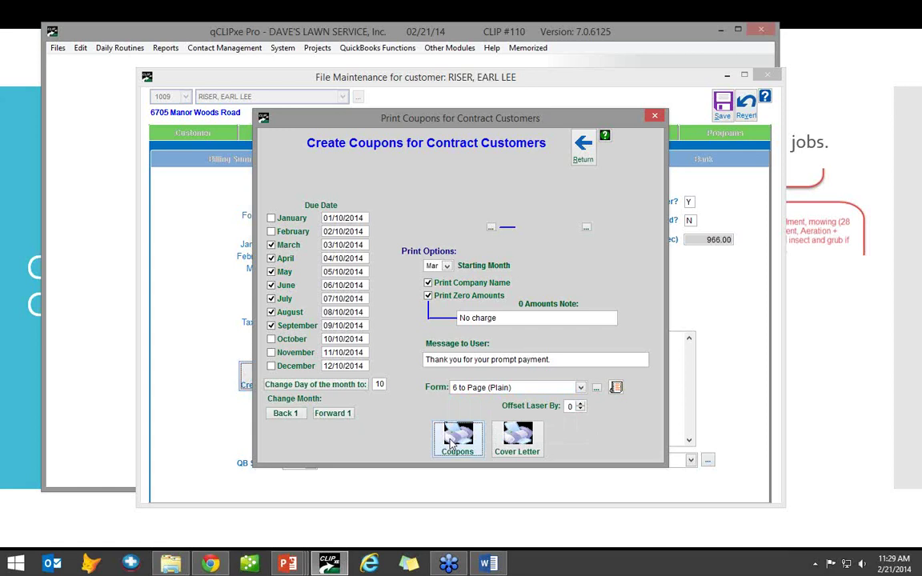
- Generate the print preview of seven $110.00 installment coupons starting March
click(454, 442)
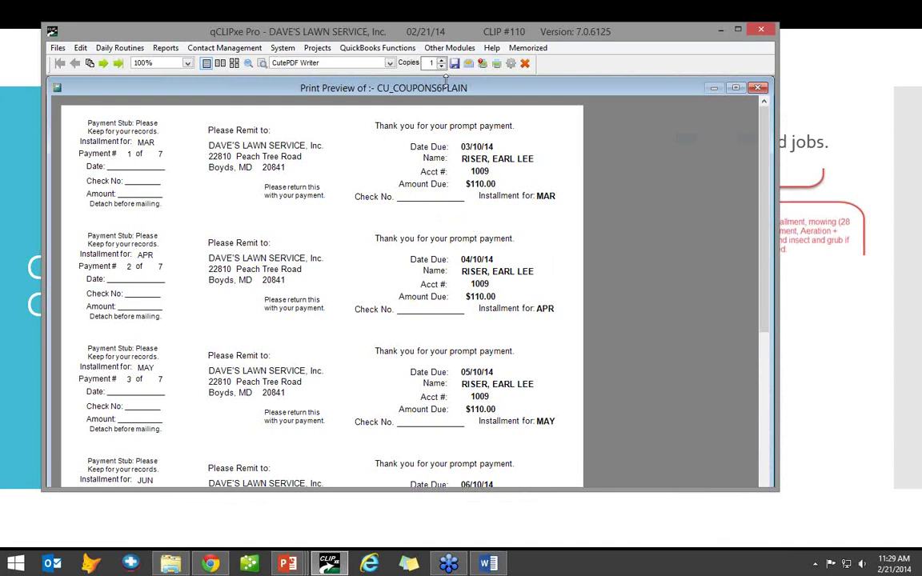
- Close the coupon preview, regenerate the coupons into a new preview, and close it again
click(527, 64)
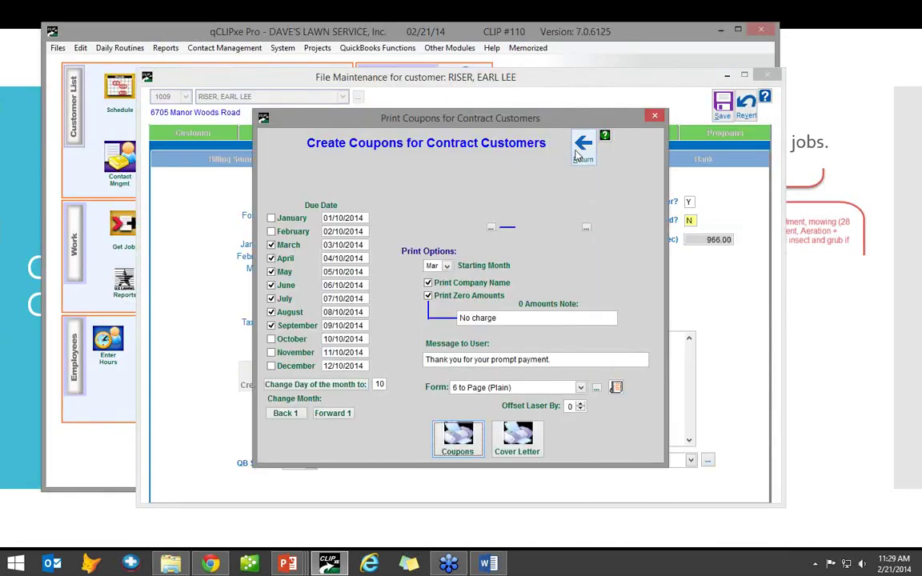
click(583, 144)
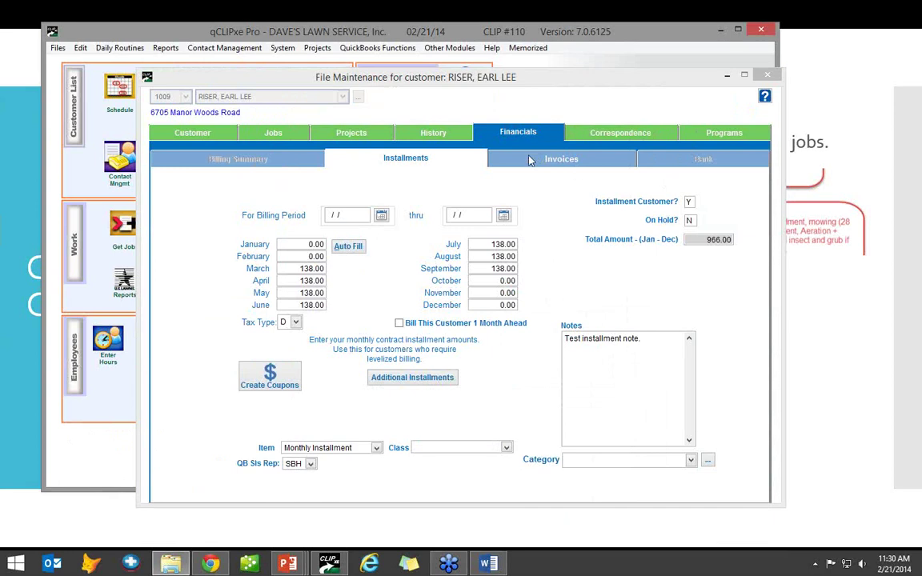
click(280, 371)
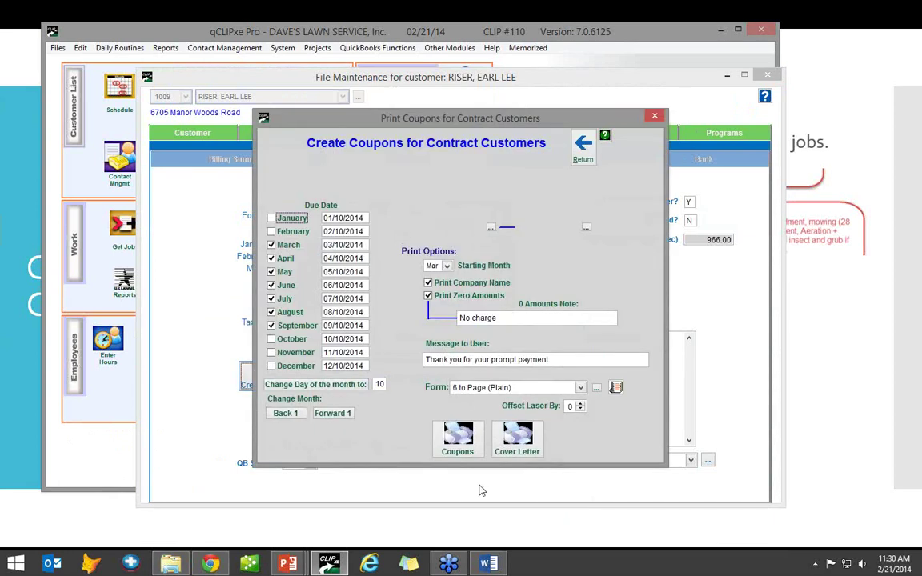
click(456, 440)
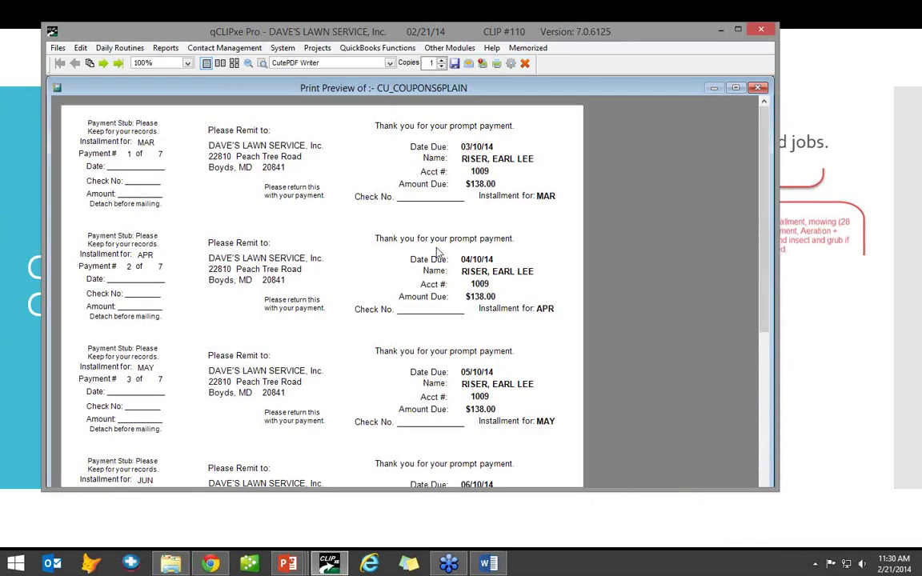
click(524, 62)
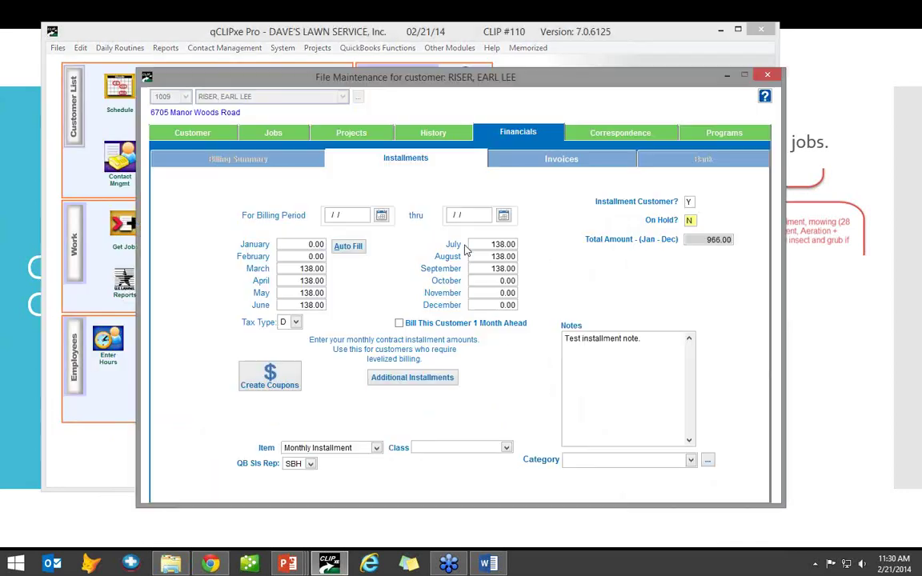
click(269, 360)
click(584, 142)
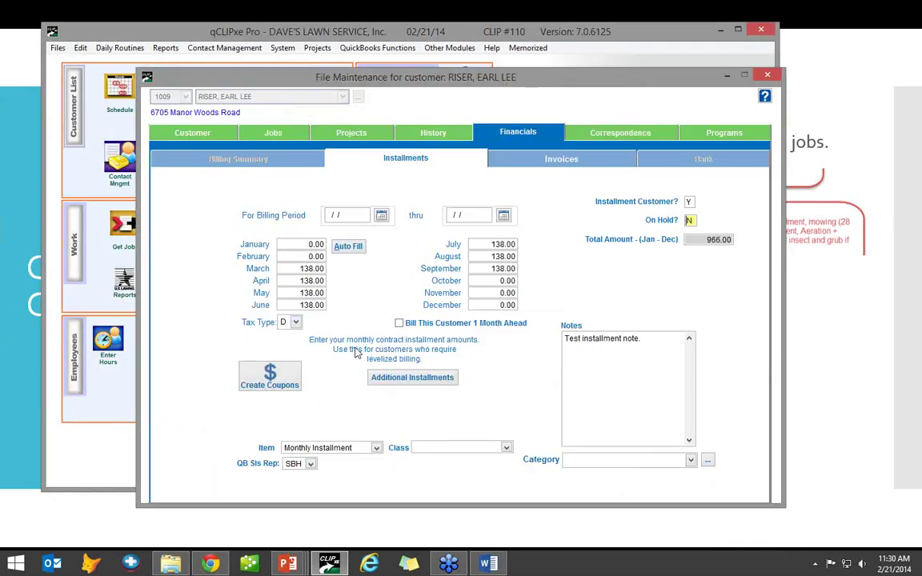
- Change the installment tax type from D to L, save, and show the customer details
click(296, 321)
click(264, 311)
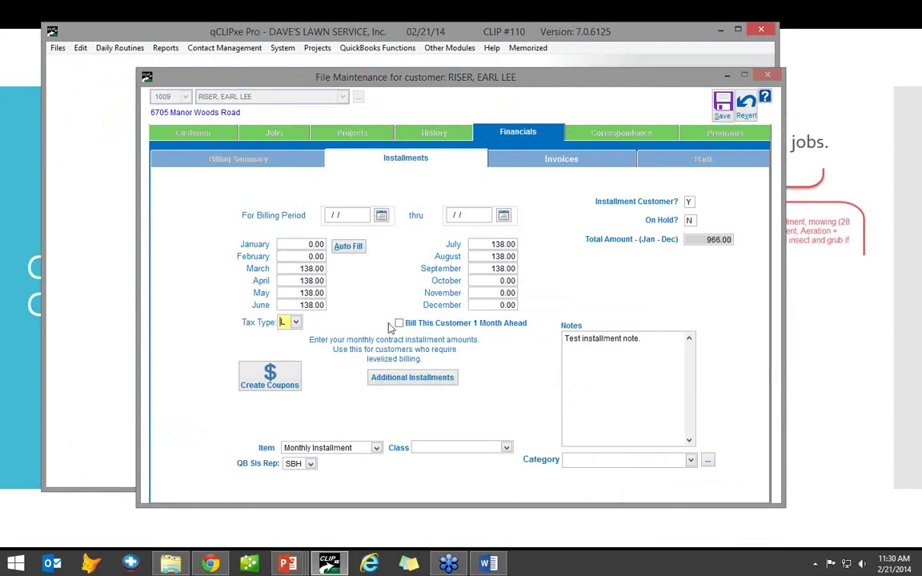
click(722, 106)
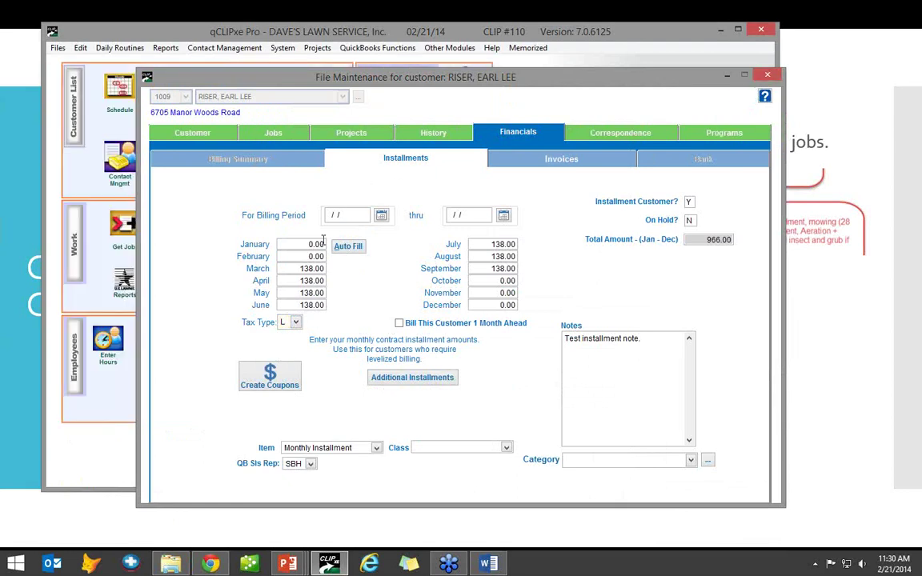
click(194, 132)
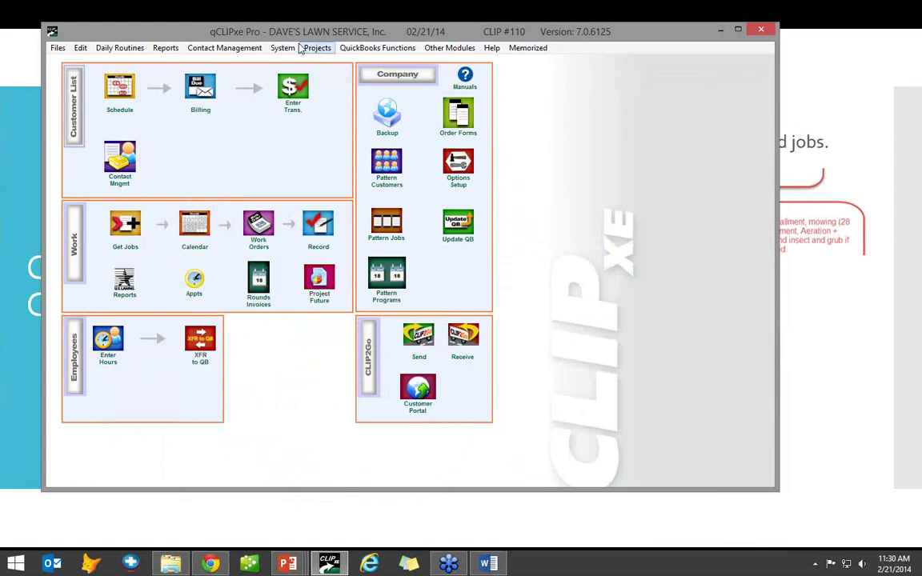
click(283, 48)
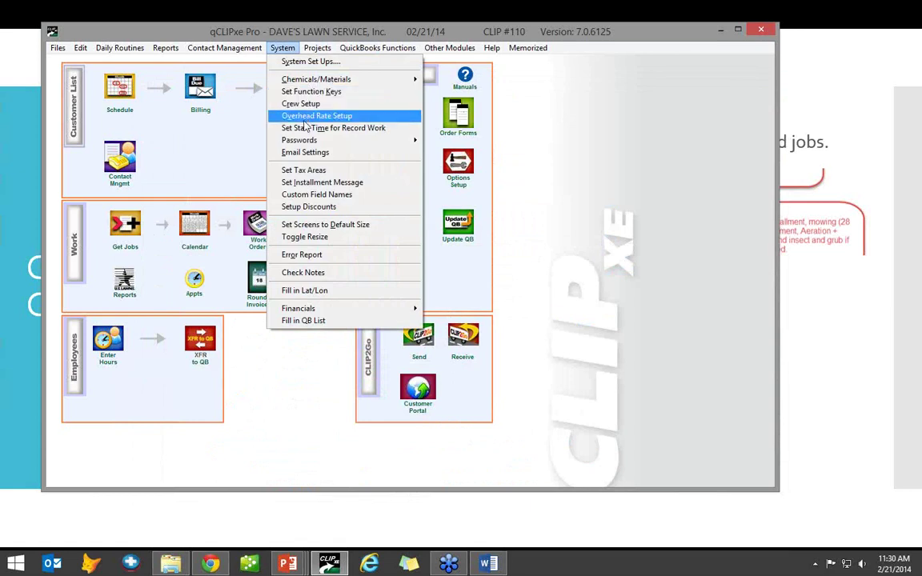
click(303, 170)
click(382, 296)
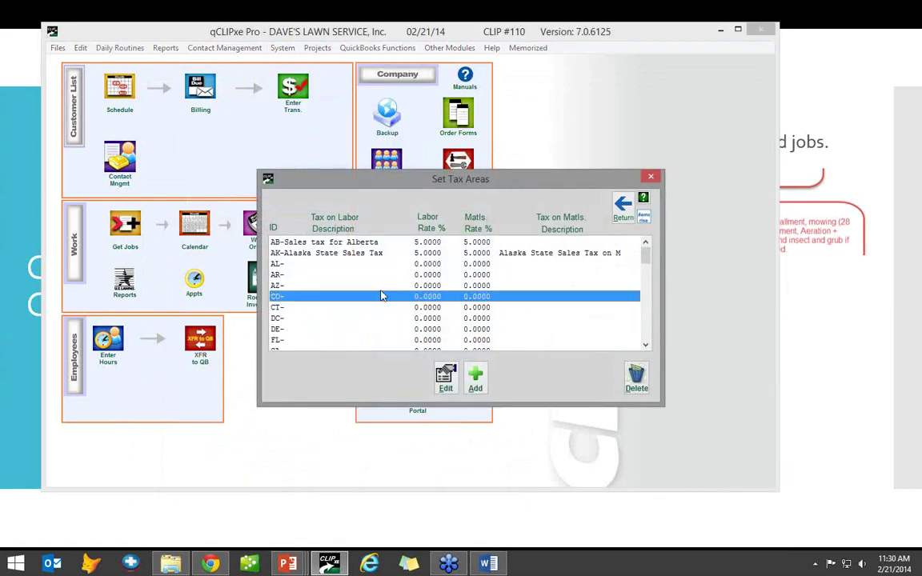
scroll(382, 296, down, 5)
click(382, 307)
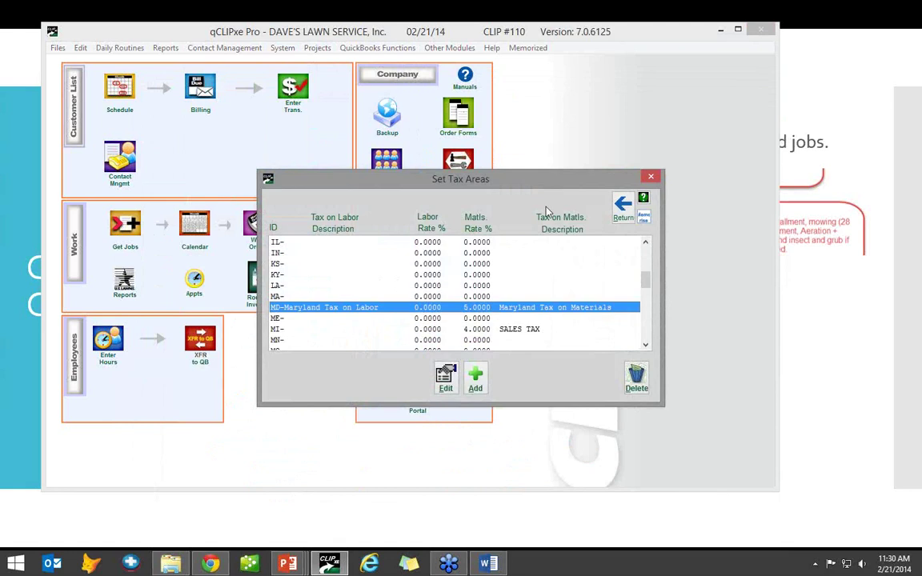
click(623, 208)
click(75, 105)
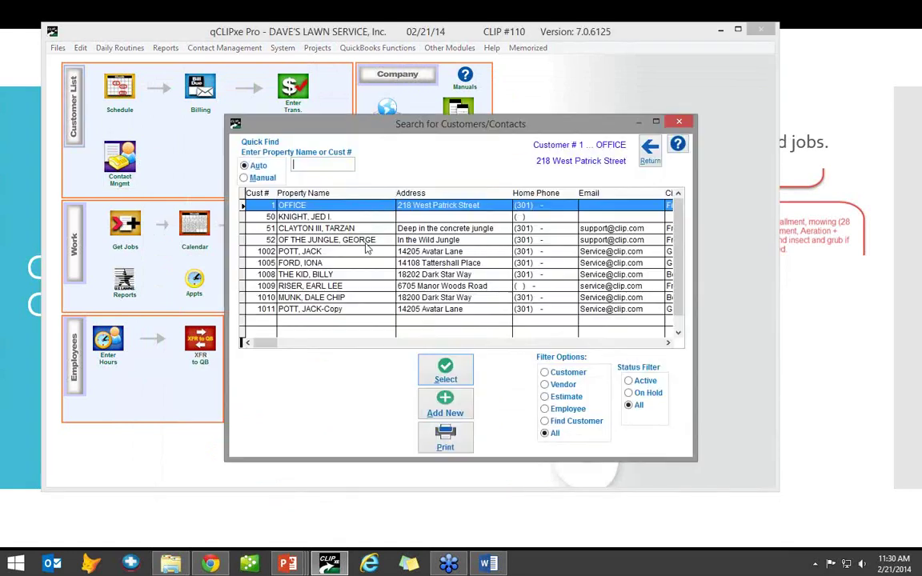
text(1009)
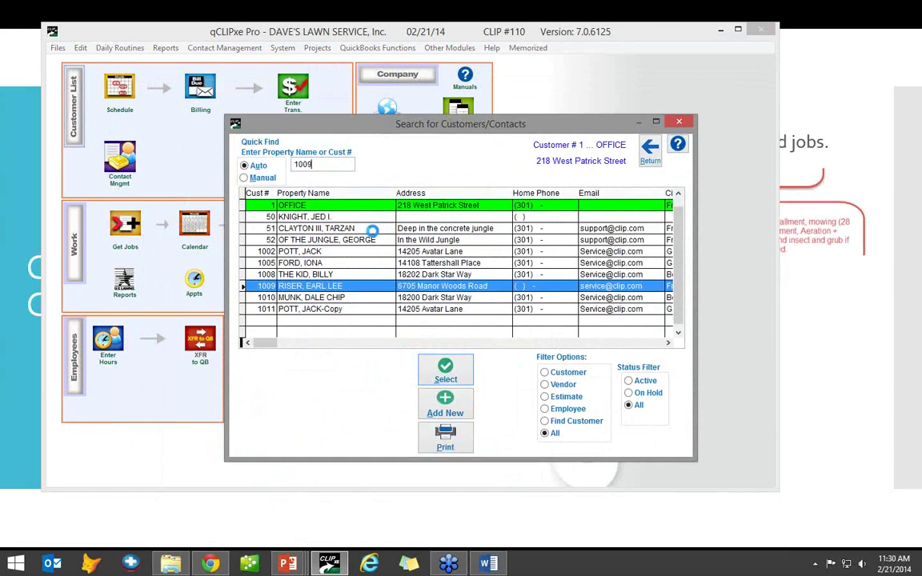
key(Return)
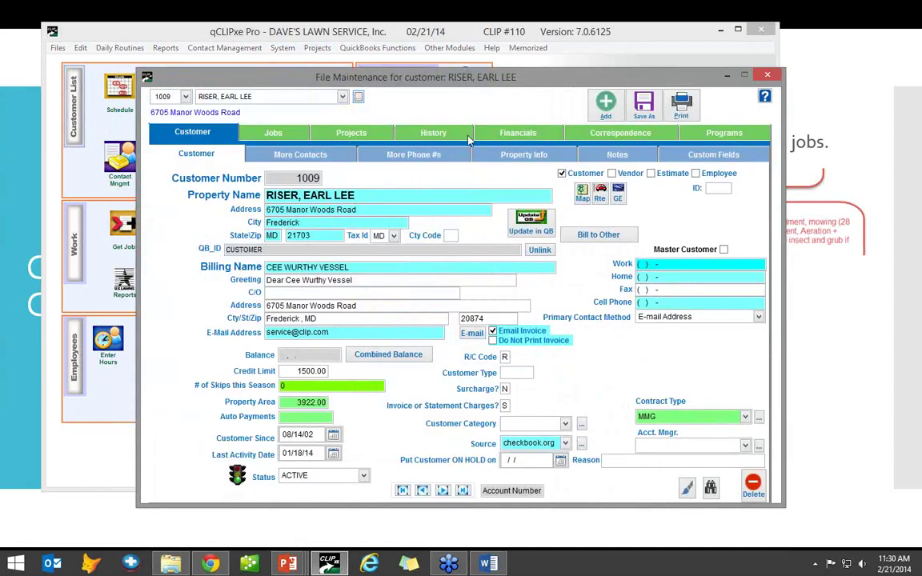
- On the Installments page, set the tax type to M and save
click(480, 132)
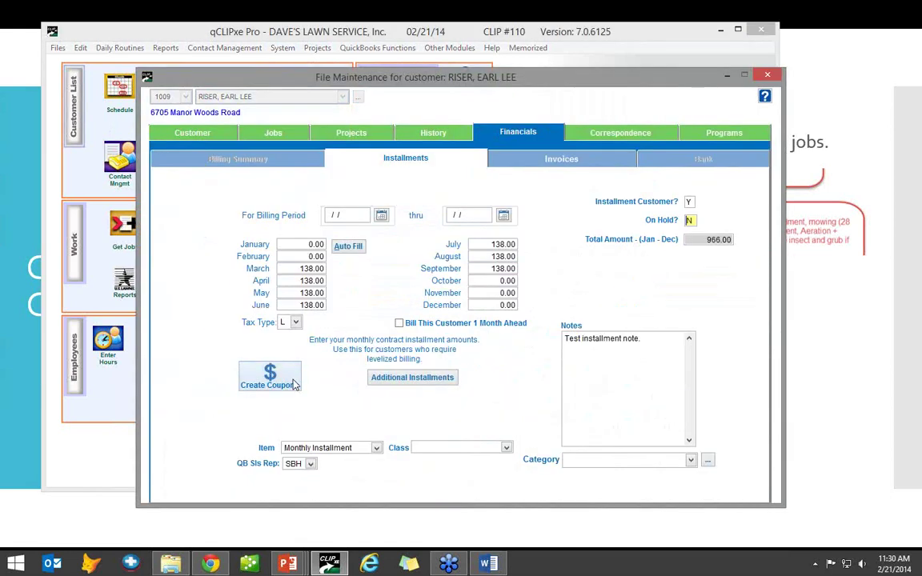
key(Tab)
click(295, 324)
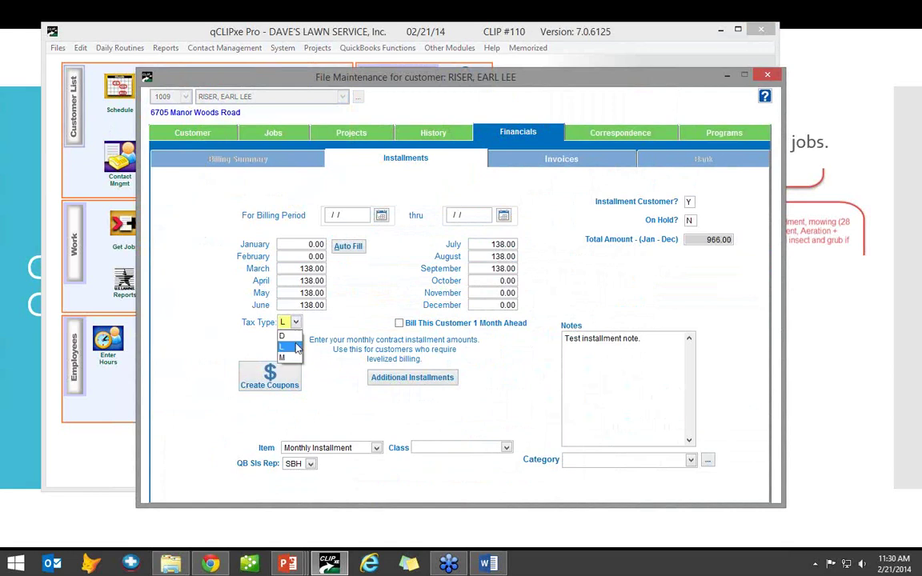
click(256, 339)
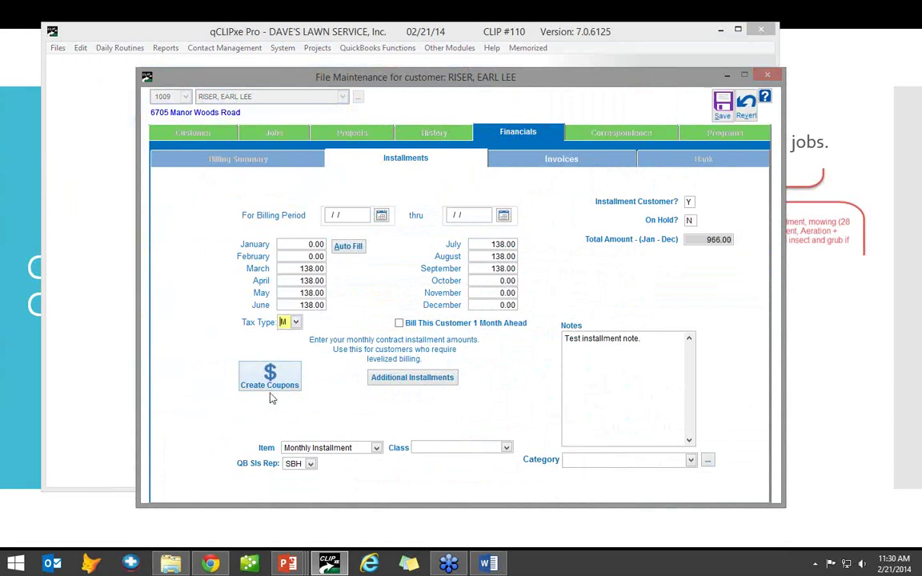
click(722, 103)
- Regenerate the coupons, preview them at $144.90 due each, and close the preview
click(281, 379)
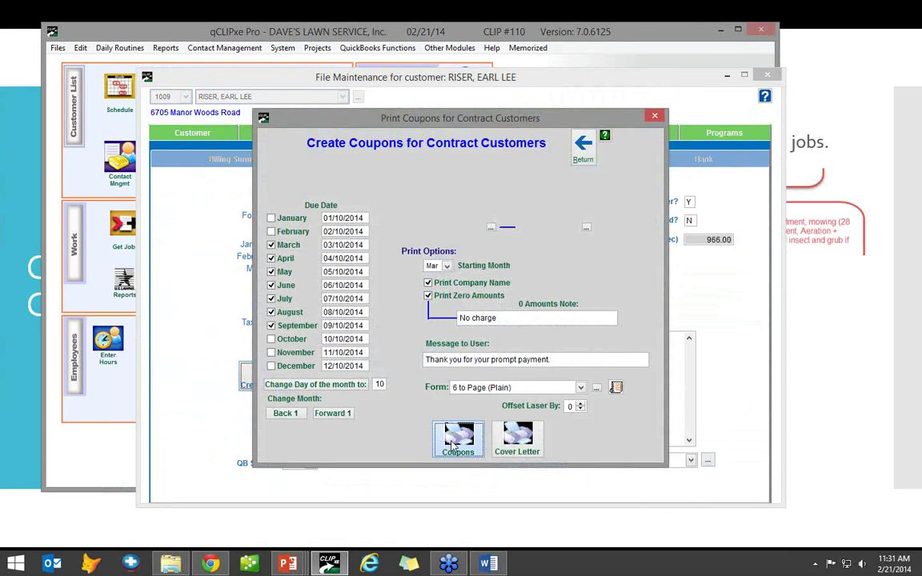
click(454, 444)
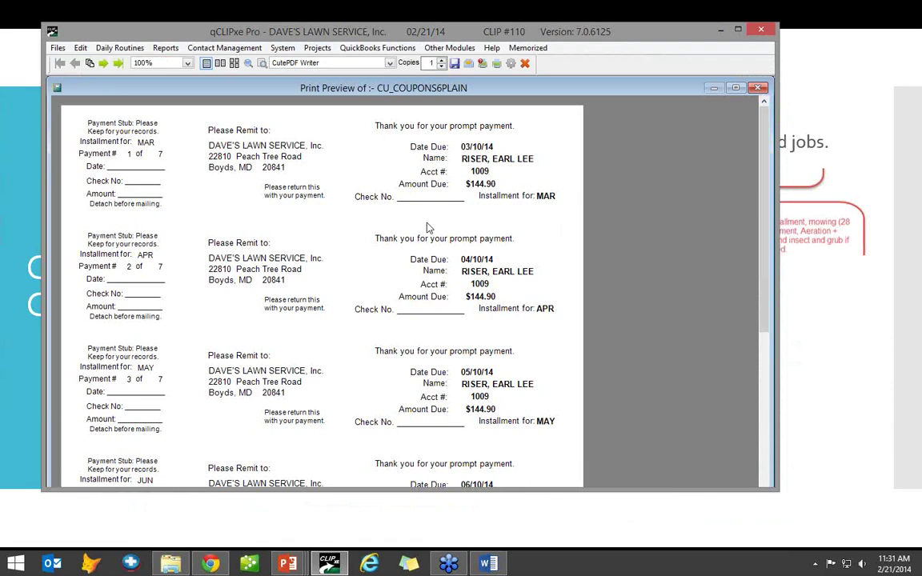
click(526, 63)
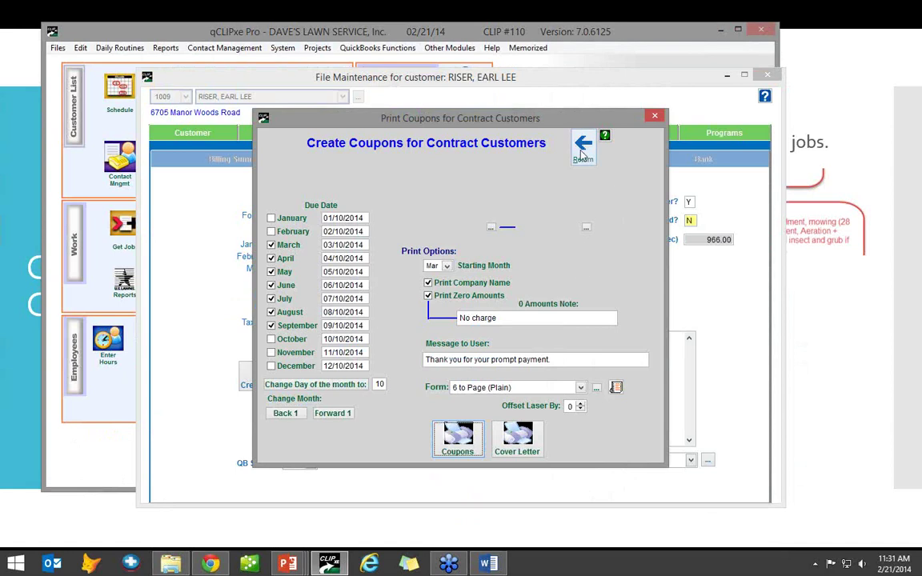
- Close the Print Coupons window and dismiss the system settings menu without choosing anything
click(582, 152)
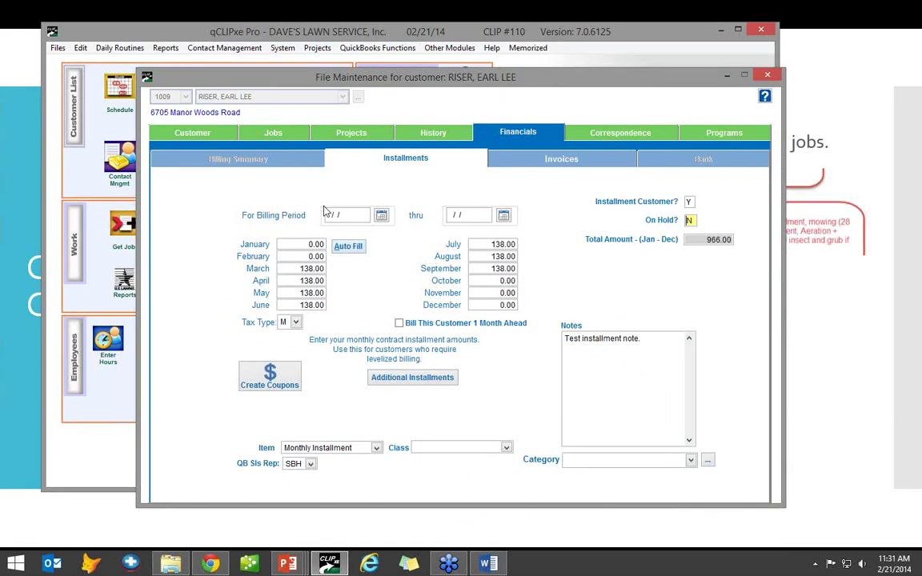
click(283, 48)
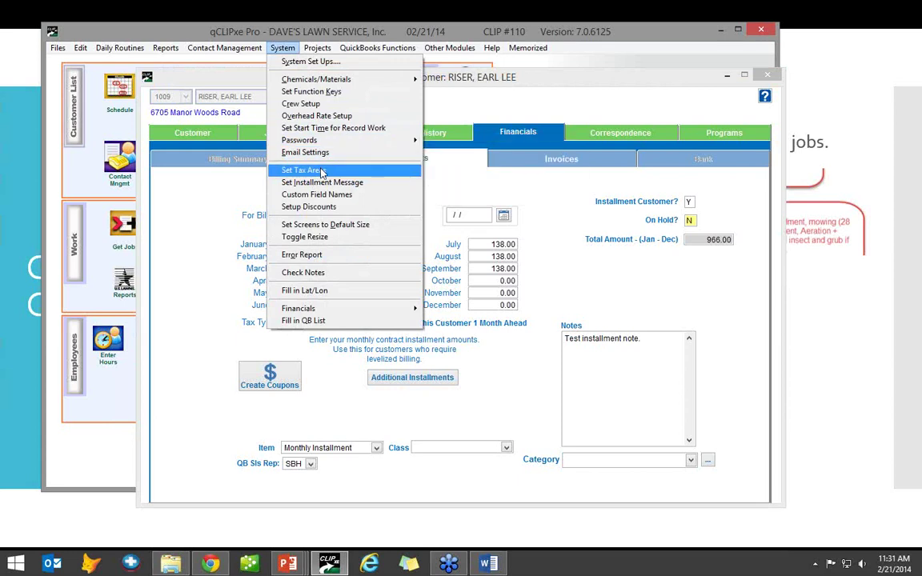
click(472, 161)
- Check that the customer's tax ID on the Customer tab remains MD
click(184, 130)
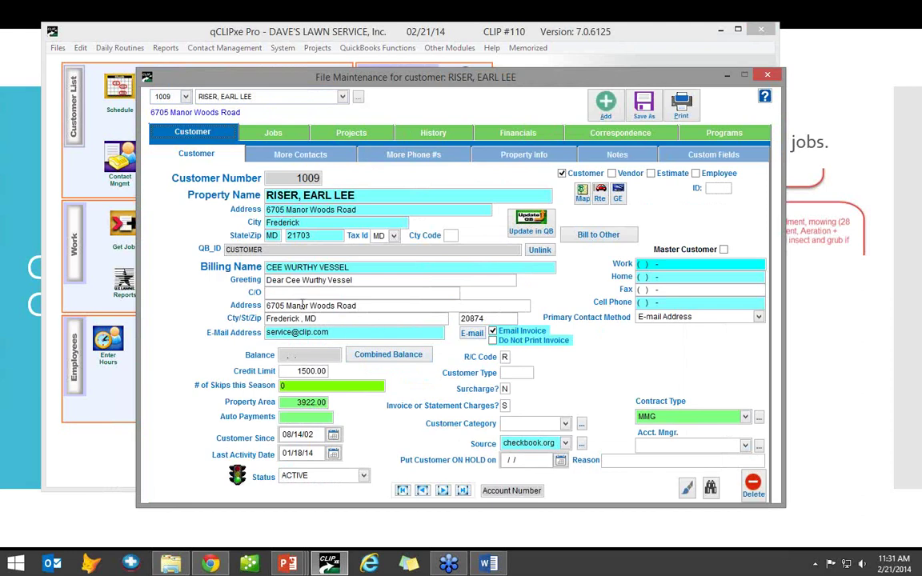
click(394, 237)
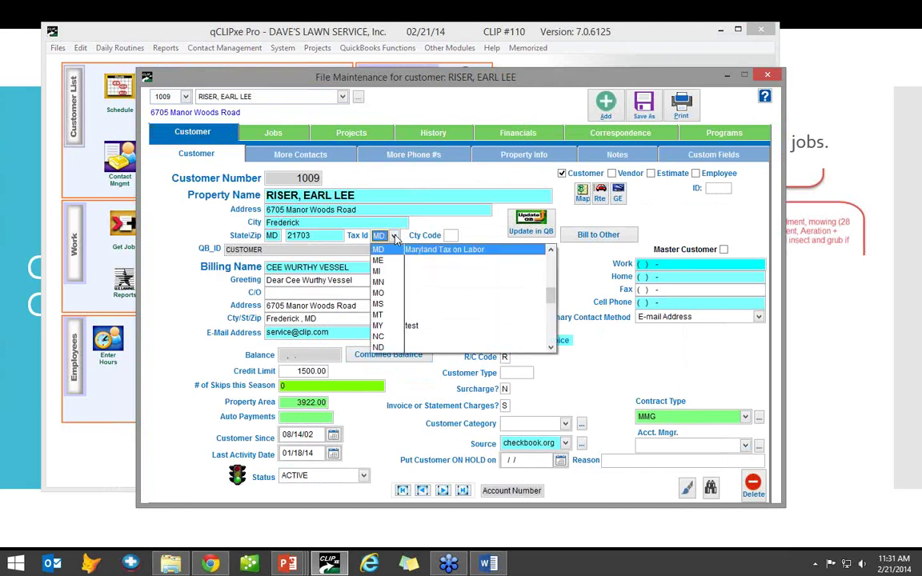
click(394, 236)
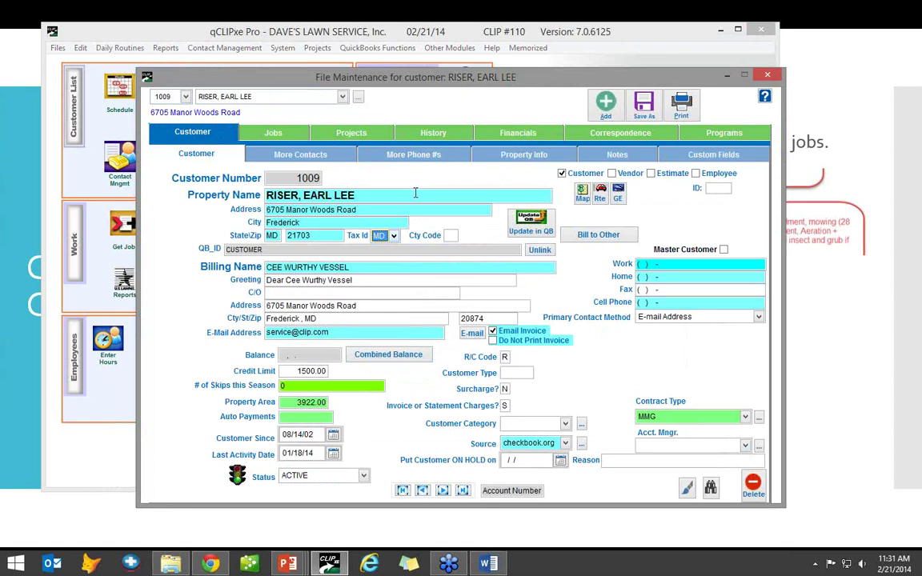
- Keep installment tax type M and step through On Hold, Installment Customer and notes fields
click(551, 138)
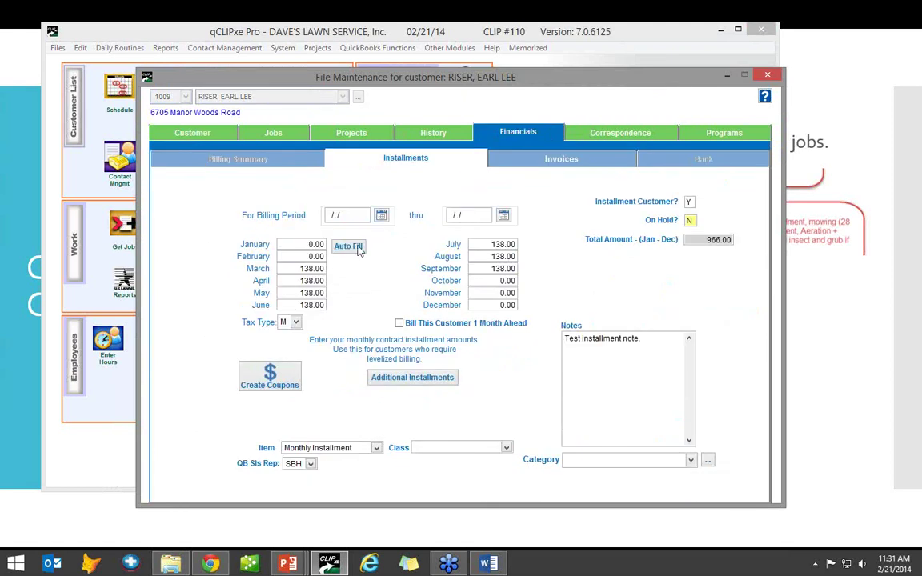
click(295, 322)
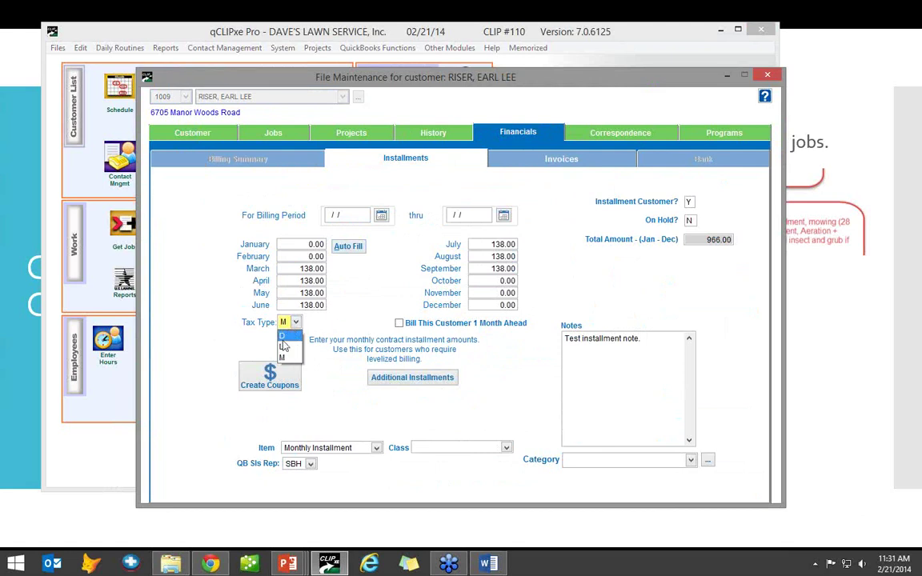
click(286, 357)
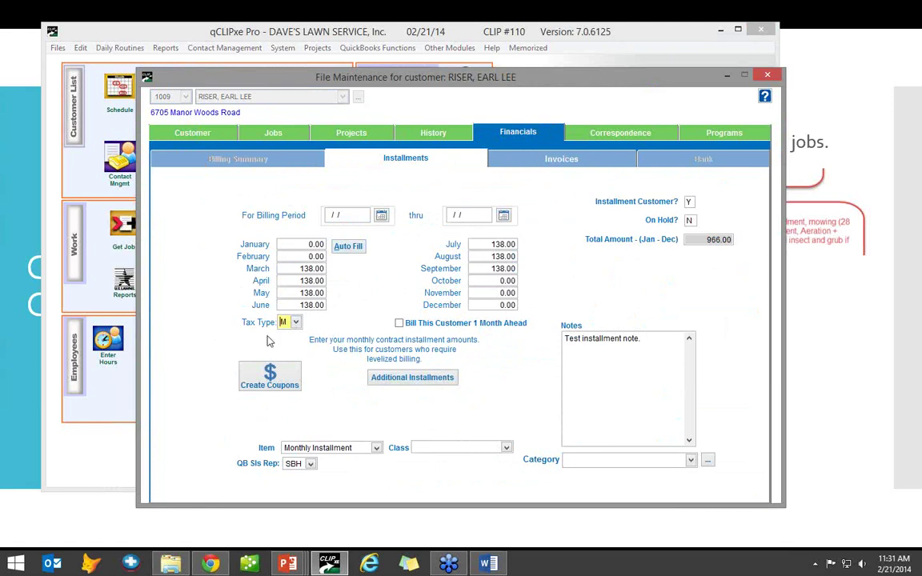
click(690, 220)
click(690, 202)
click(650, 339)
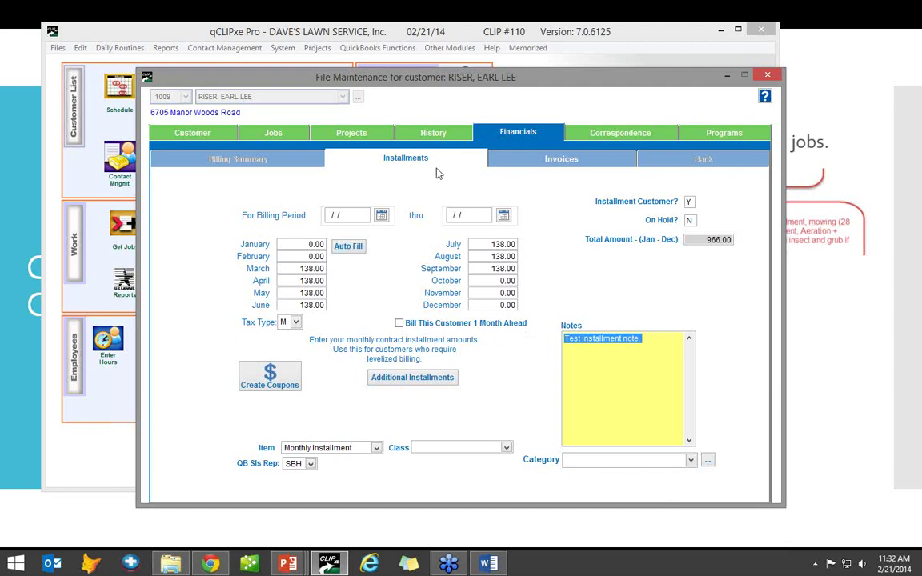
- Set the Lawn Maintenance job's bill type to Include in Contract, save, and view its details
click(277, 135)
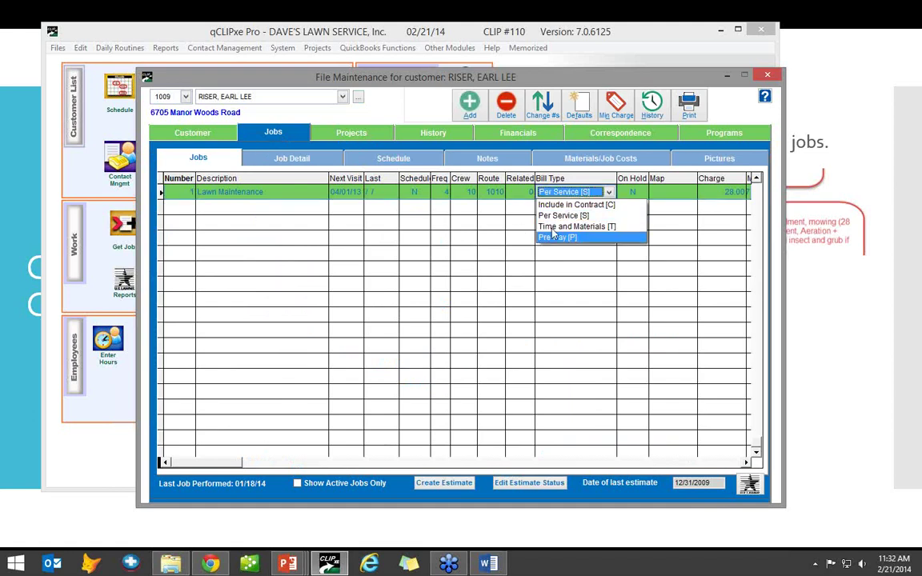
click(613, 205)
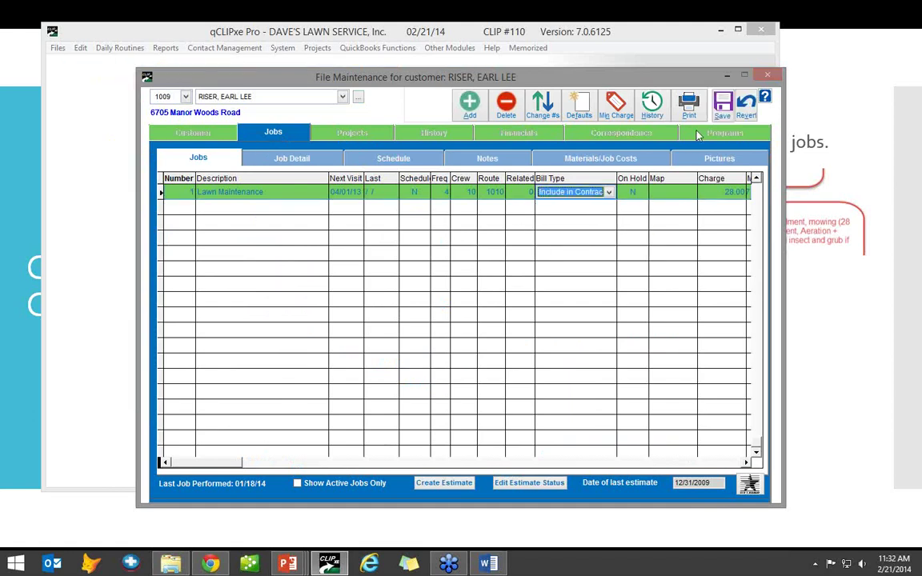
click(723, 105)
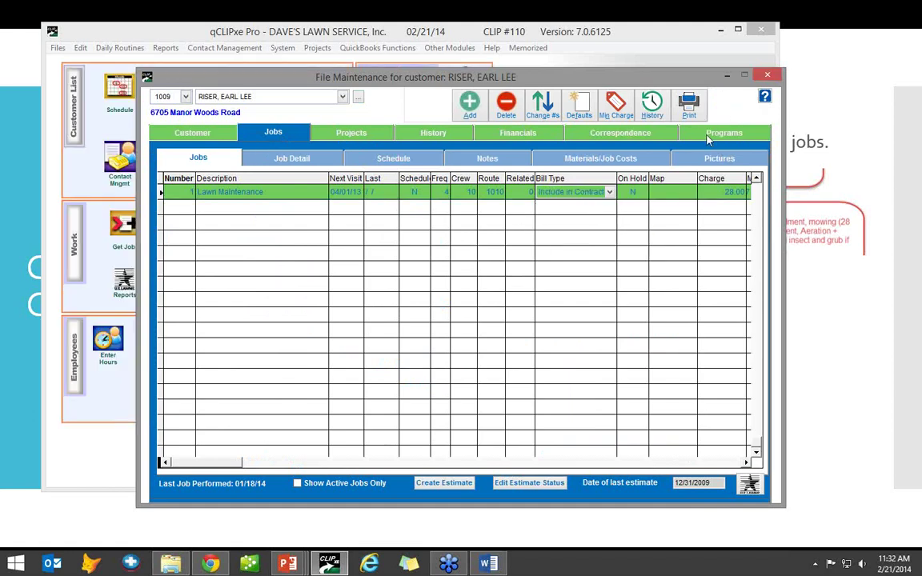
click(301, 159)
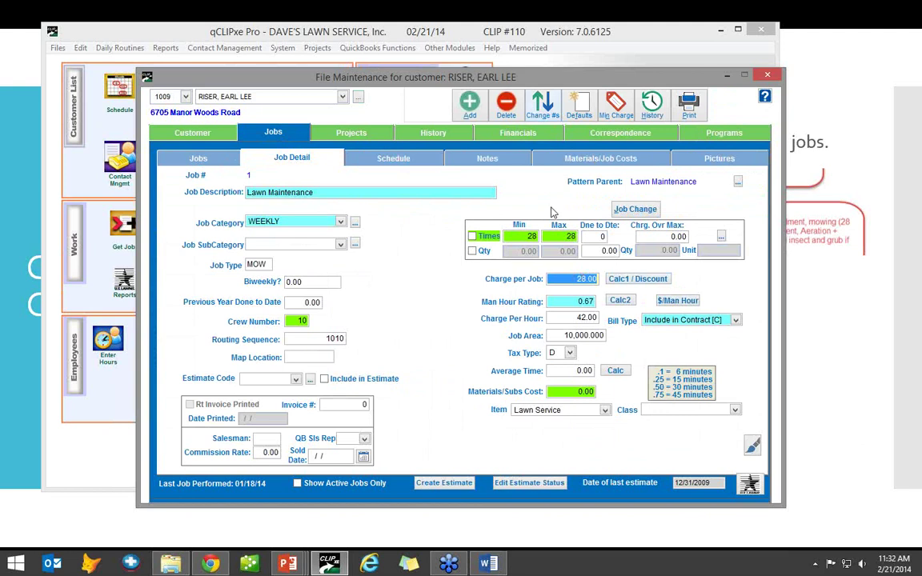
click(710, 137)
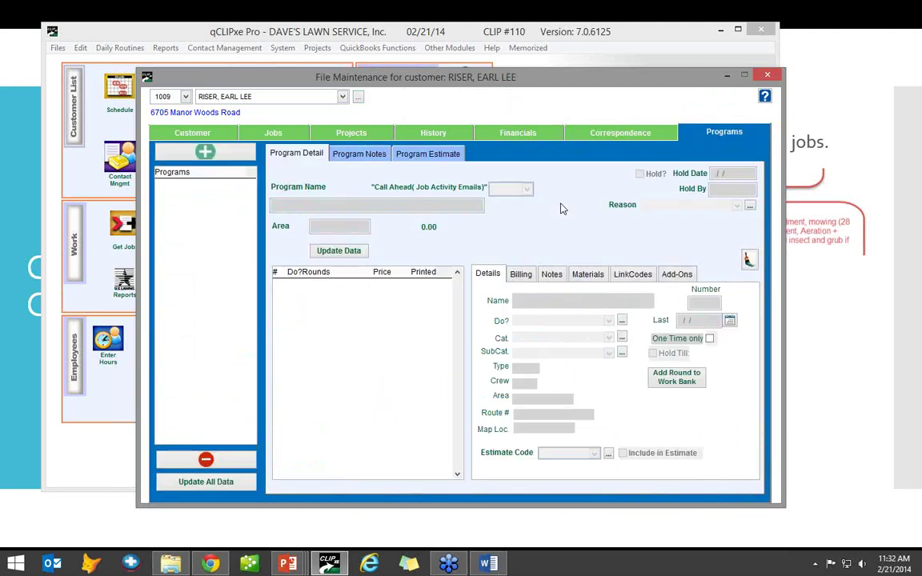
click(206, 151)
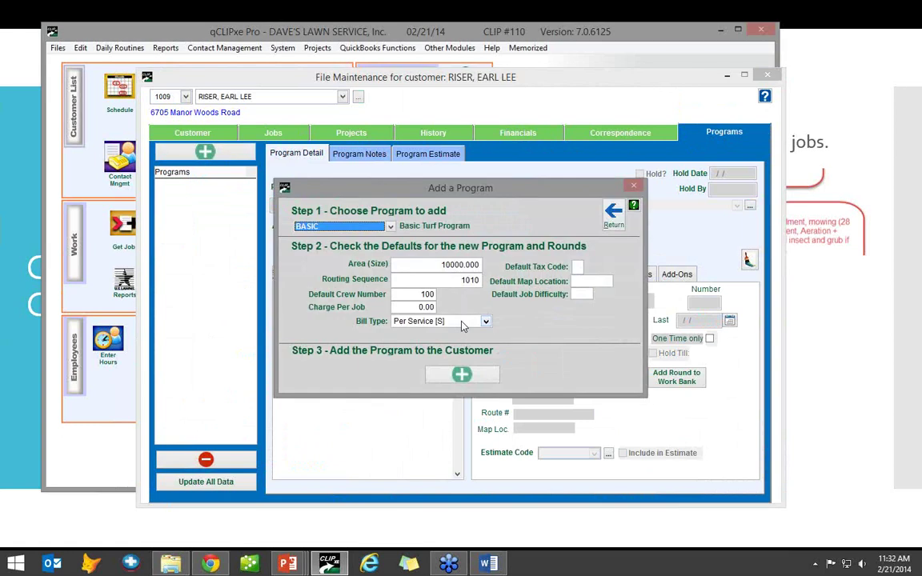
click(473, 322)
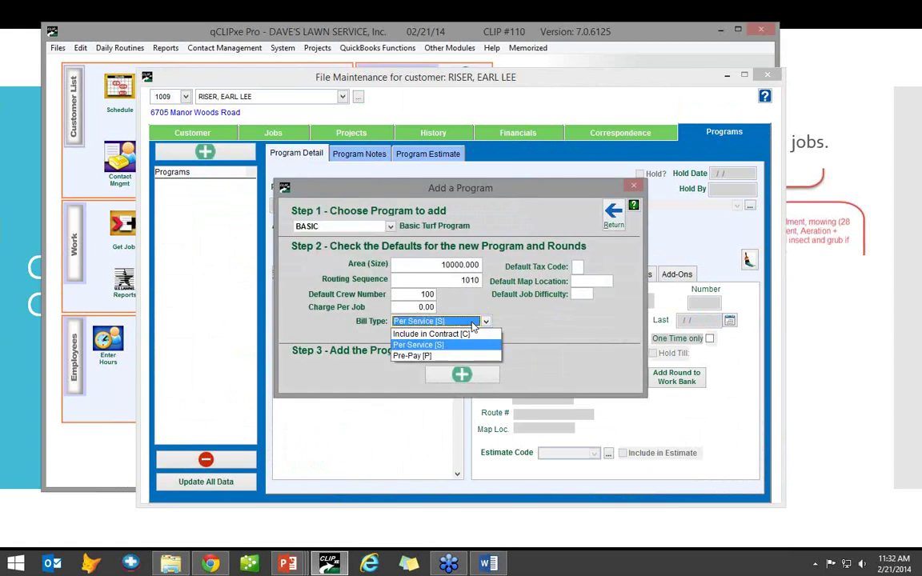
click(485, 321)
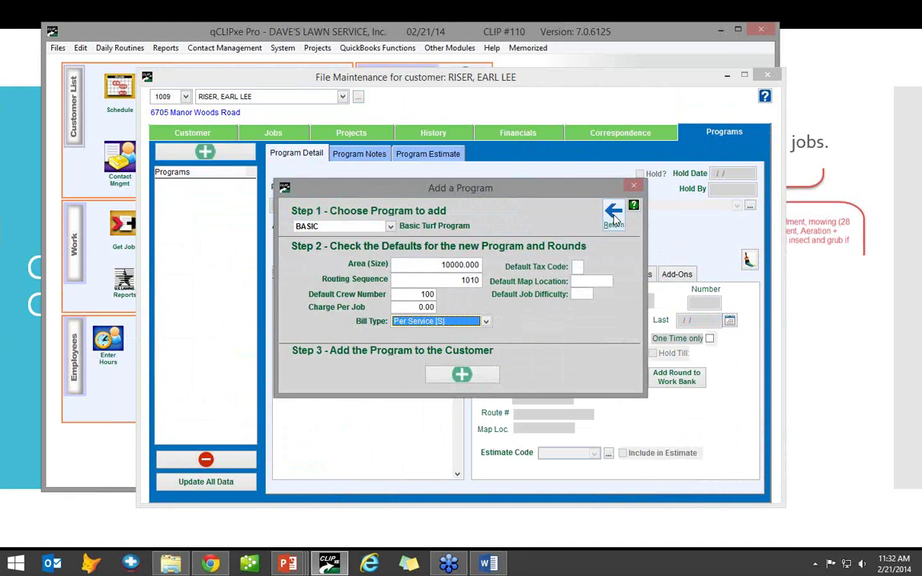
click(614, 216)
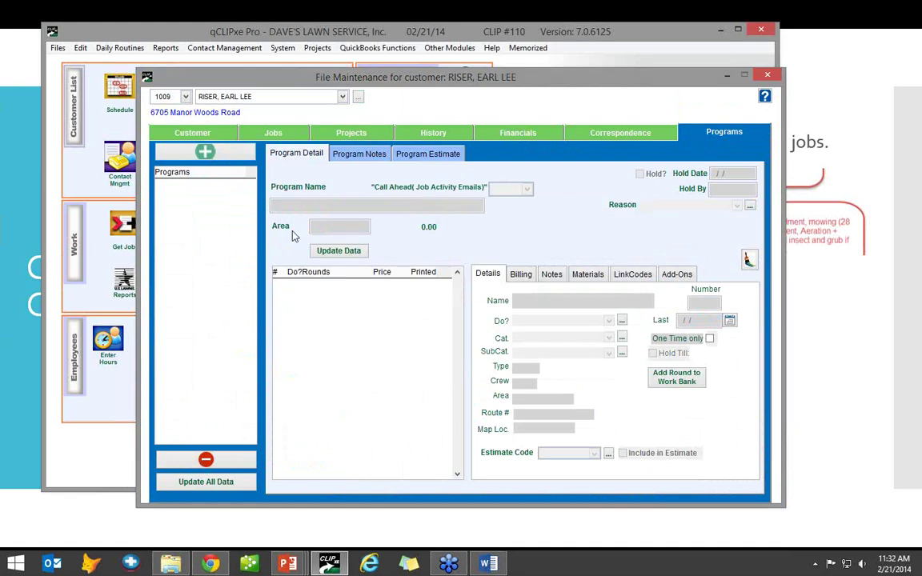
- Open the Lawn Maintenance job details, leave its item as Lawn Service, and return to installments
click(294, 136)
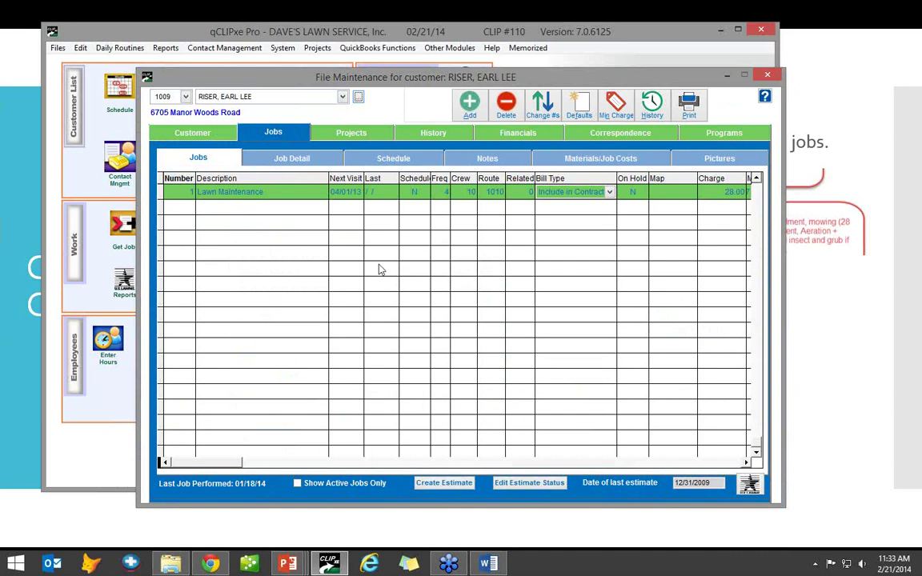
click(284, 156)
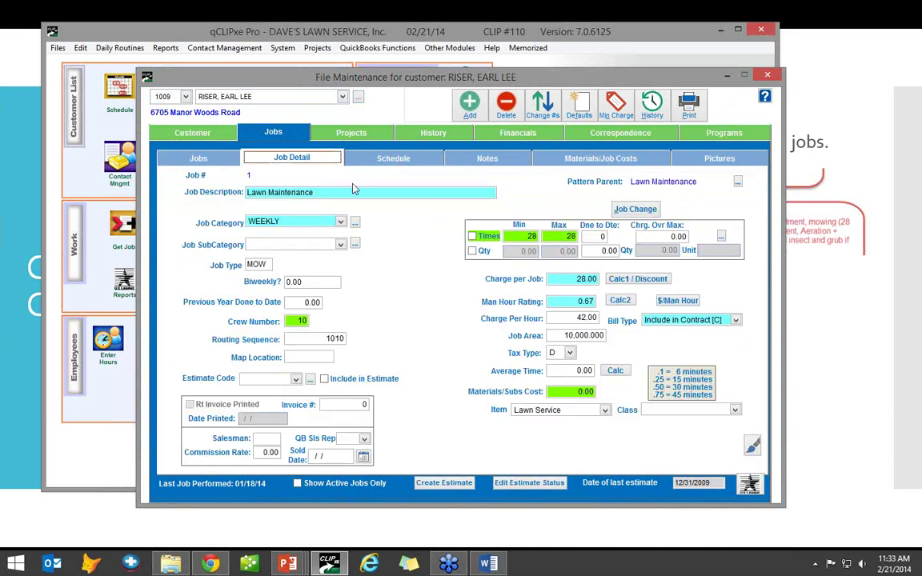
click(564, 412)
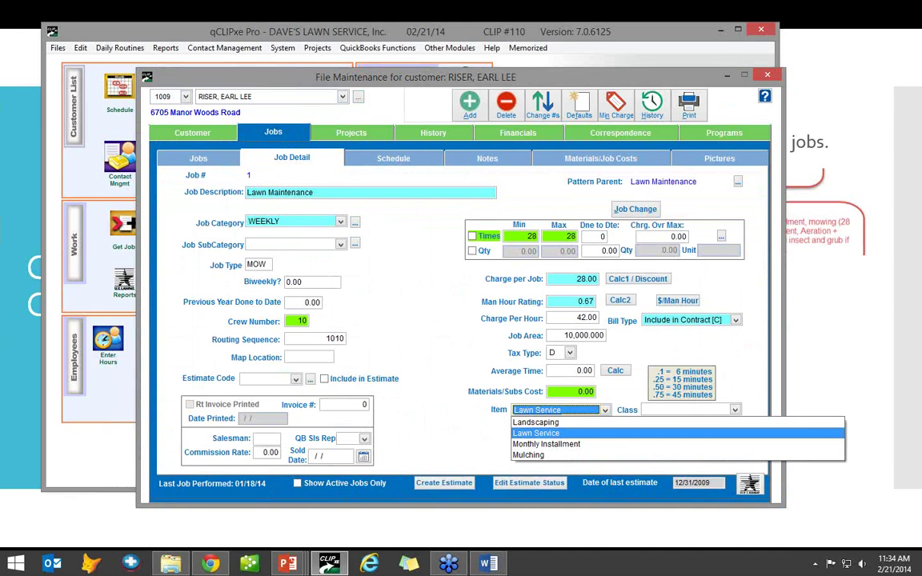
click(536, 433)
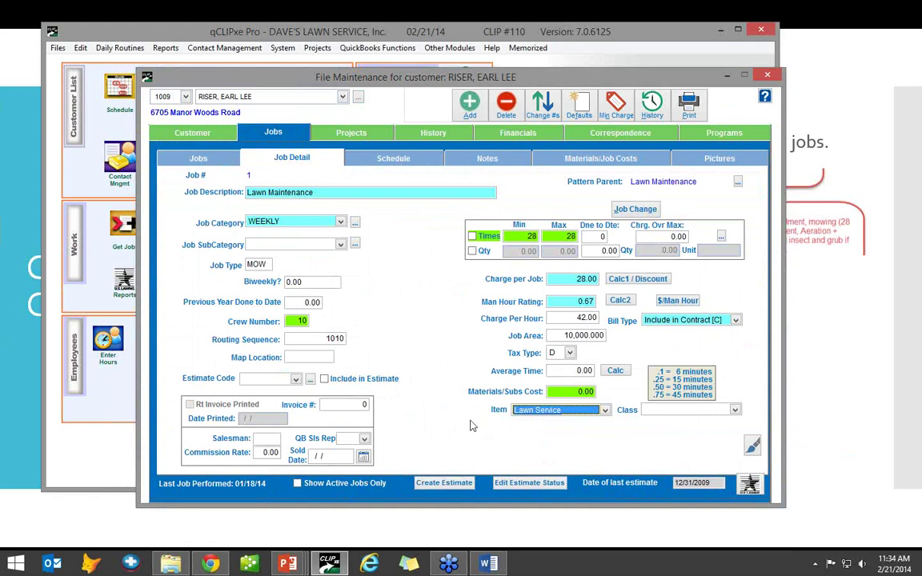
click(521, 134)
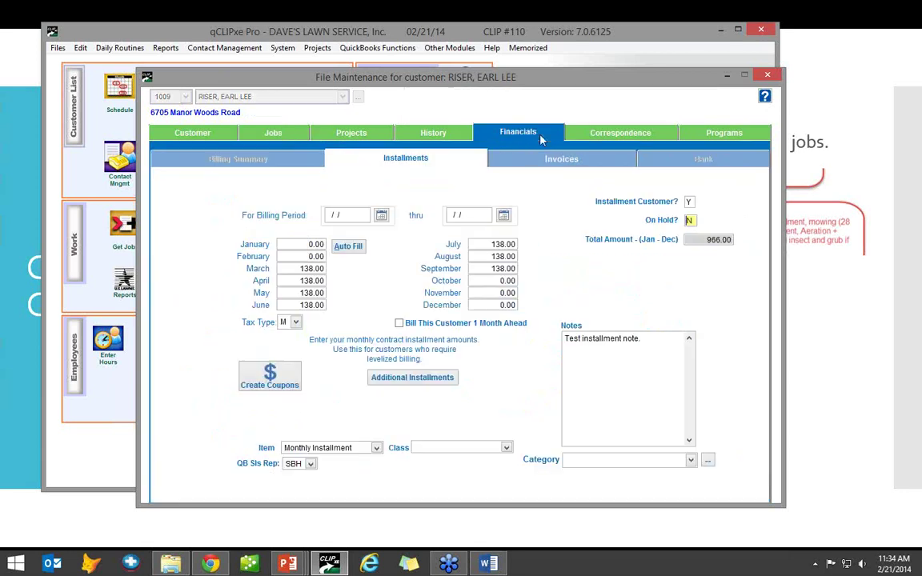
- Select the installment note text, minimize the customer file, and bring up the System menu
click(654, 364)
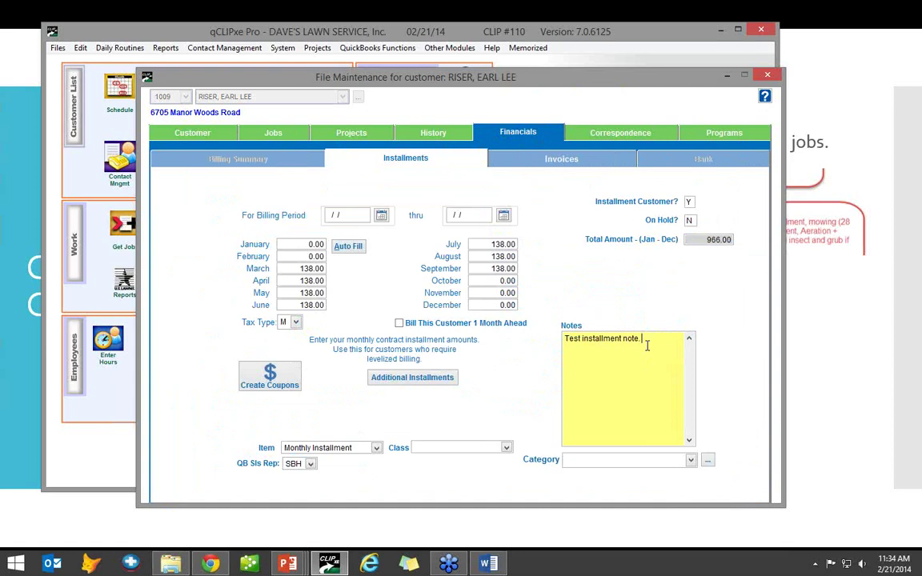
drag(646, 344, 563, 339)
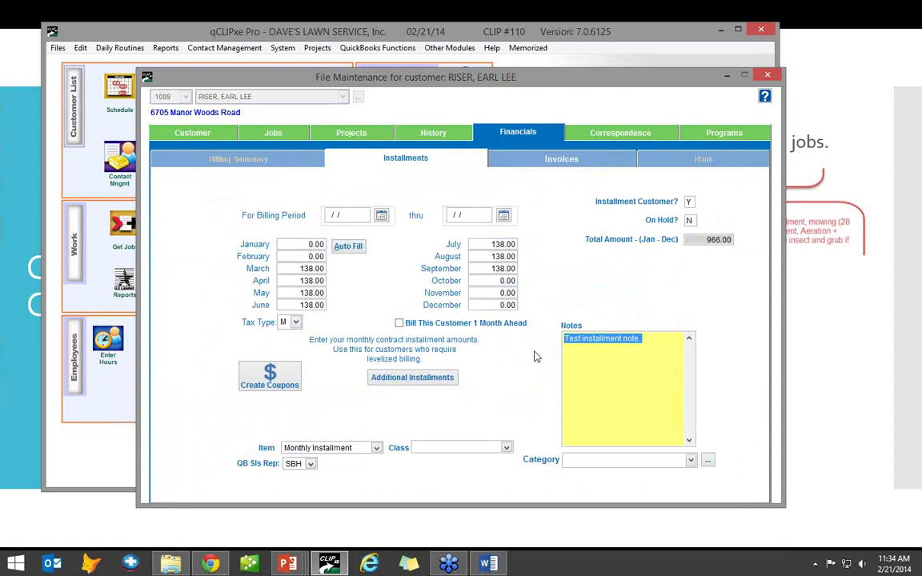
click(726, 74)
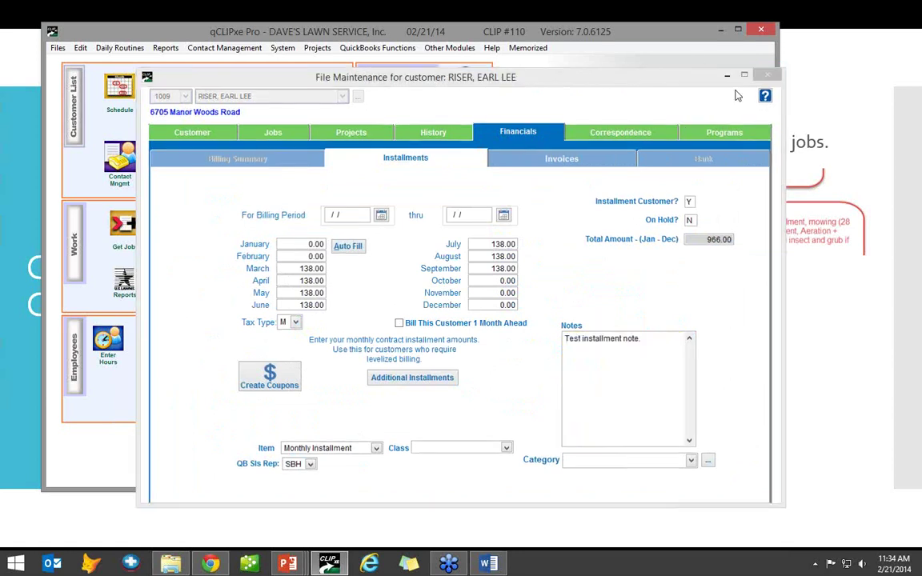
click(281, 49)
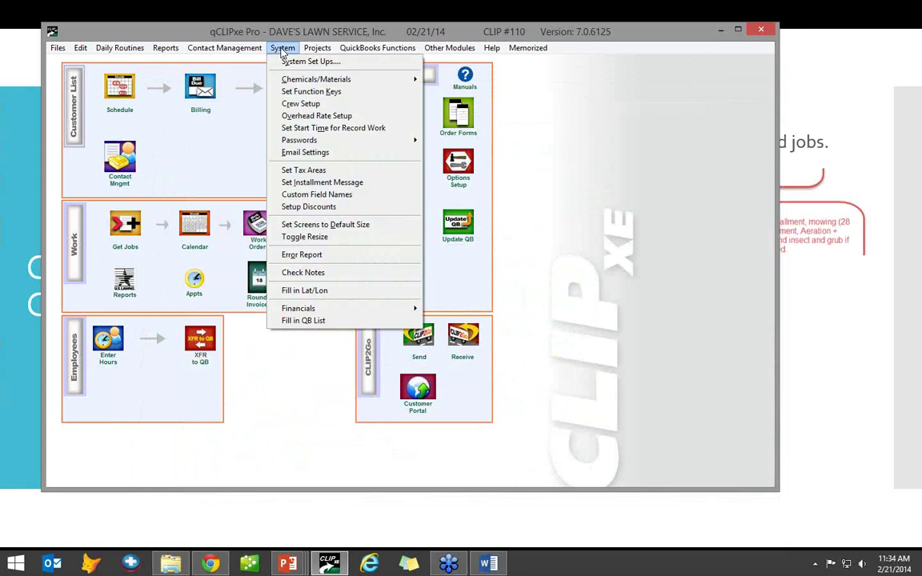
- Review the installment message 'Installment for the month of *M*', confirm it, then bring up Customer List
click(348, 190)
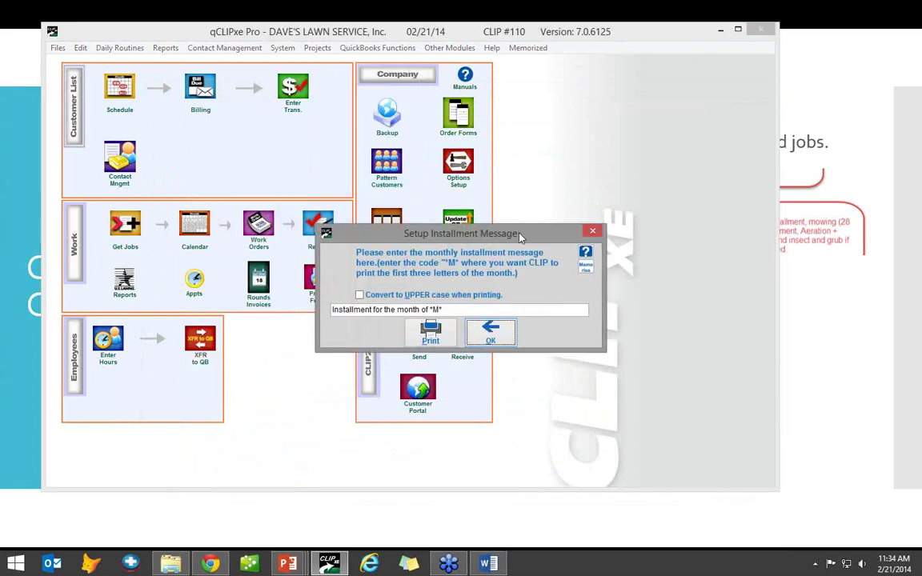
click(449, 309)
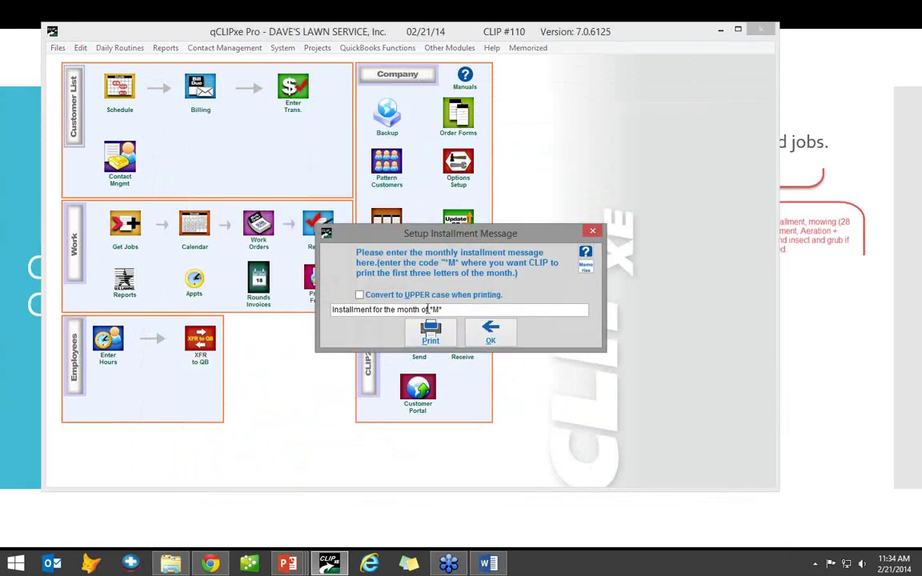
drag(442, 310, 332, 310)
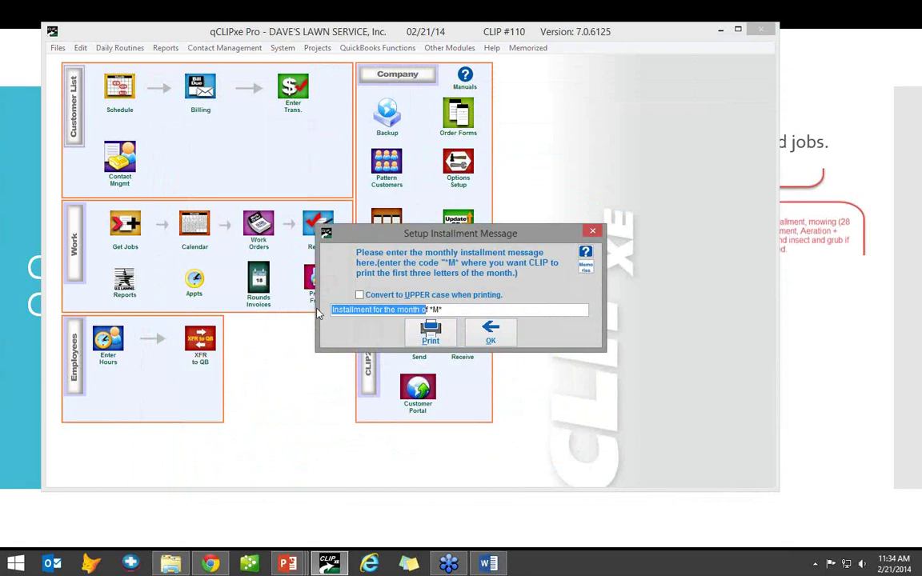
click(374, 310)
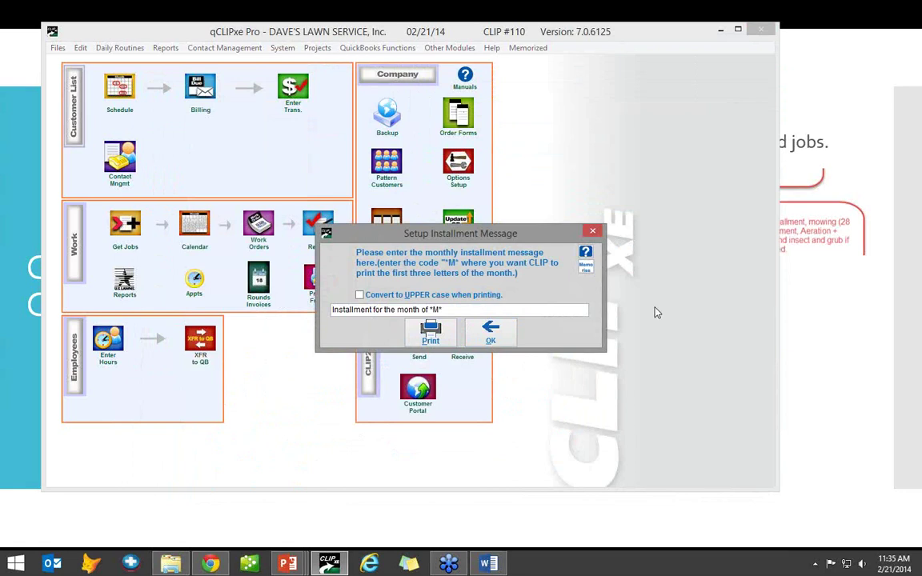
click(497, 336)
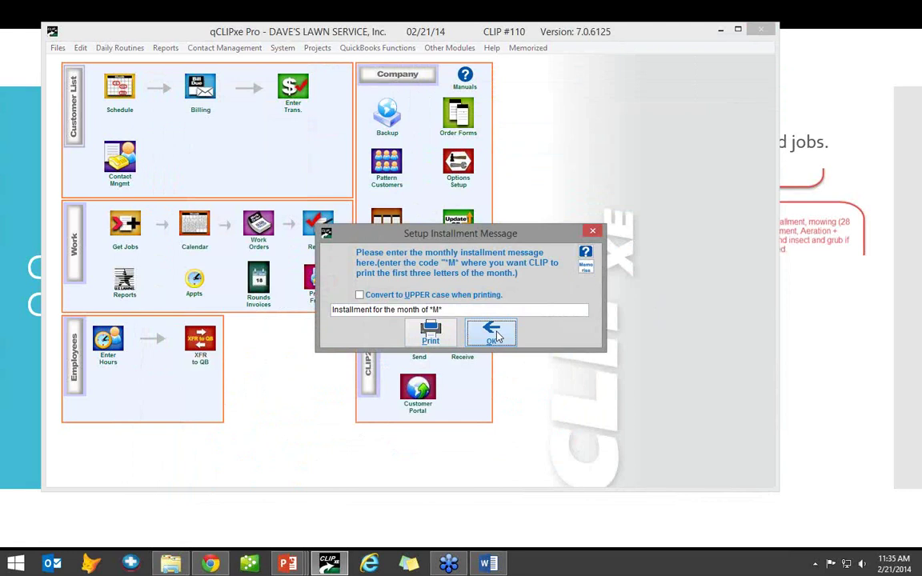
click(497, 336)
click(72, 103)
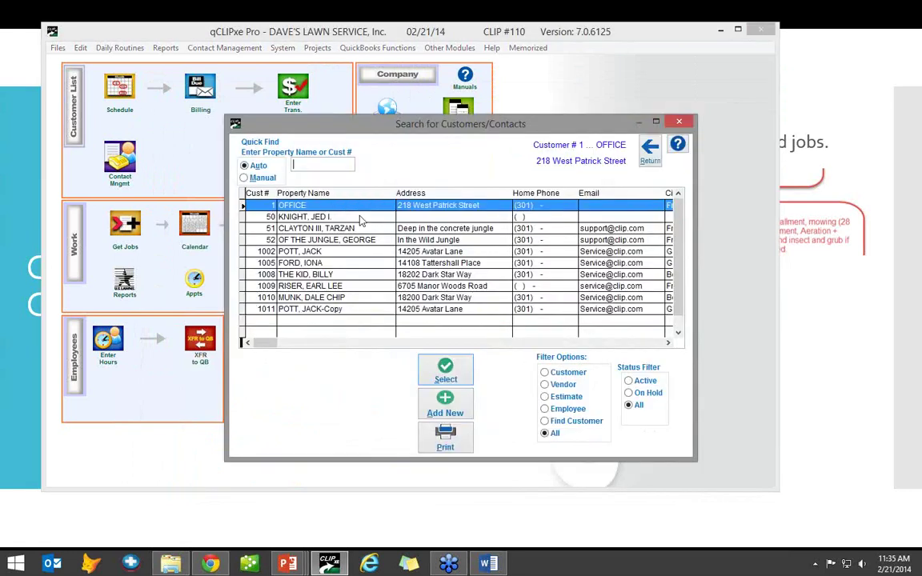
- Pick the customer, briefly check the QuickBooks invoice transfer window, then reselect the customer in the search list
click(324, 286)
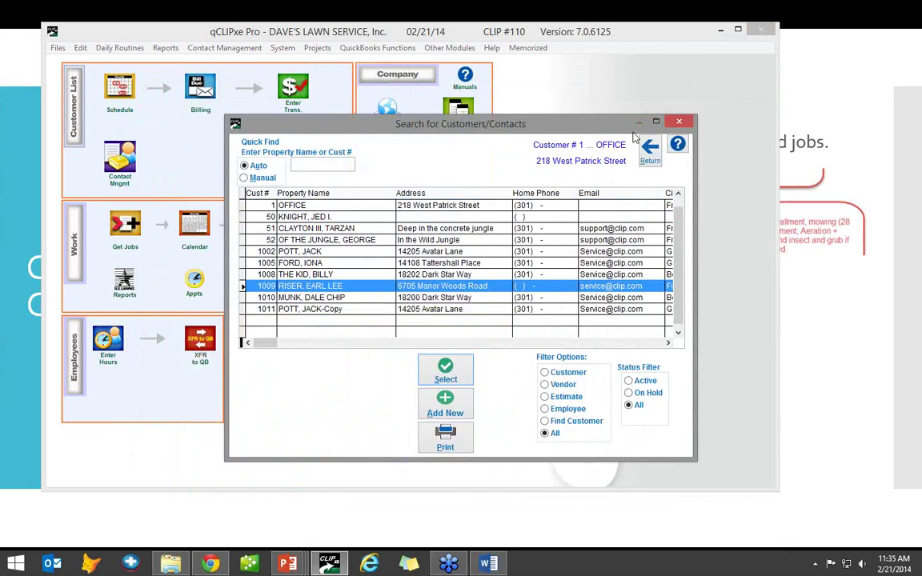
key(Escape)
click(361, 48)
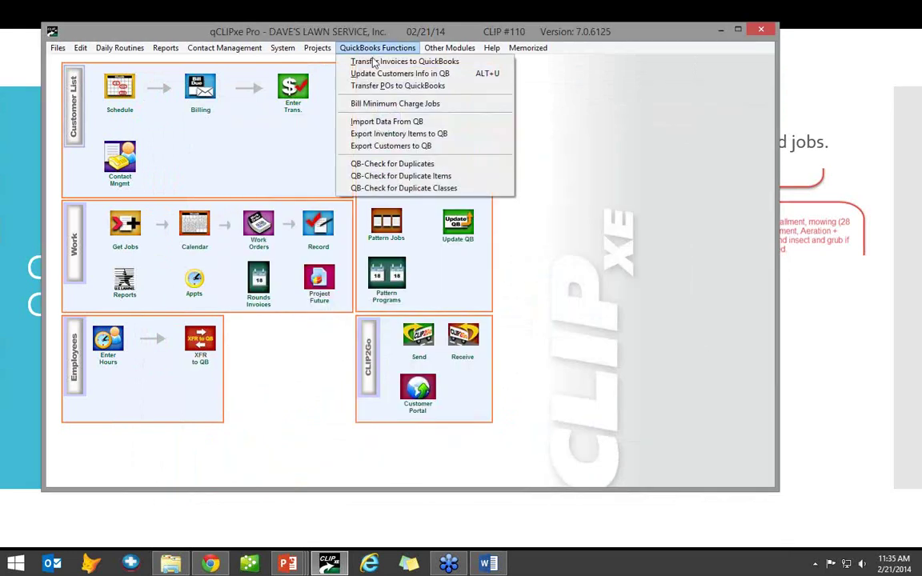
click(374, 63)
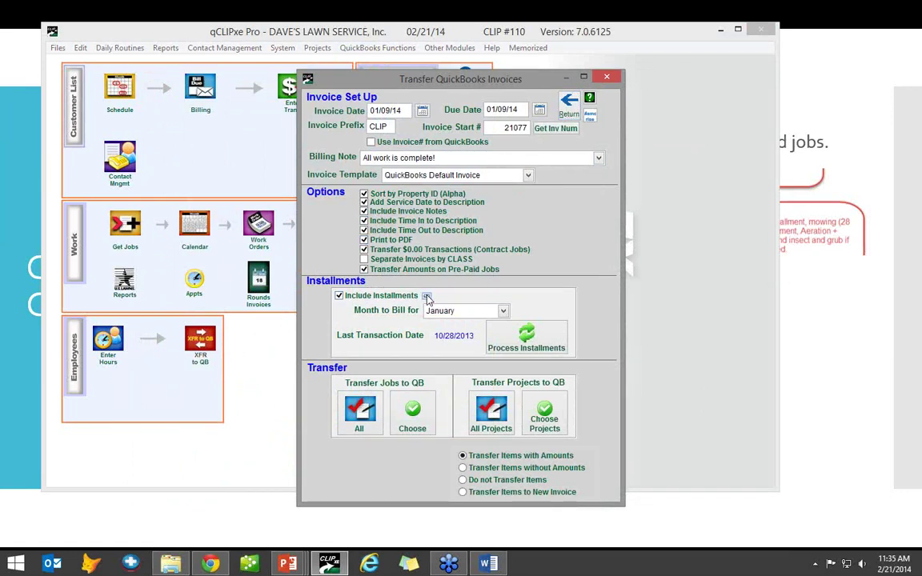
click(427, 298)
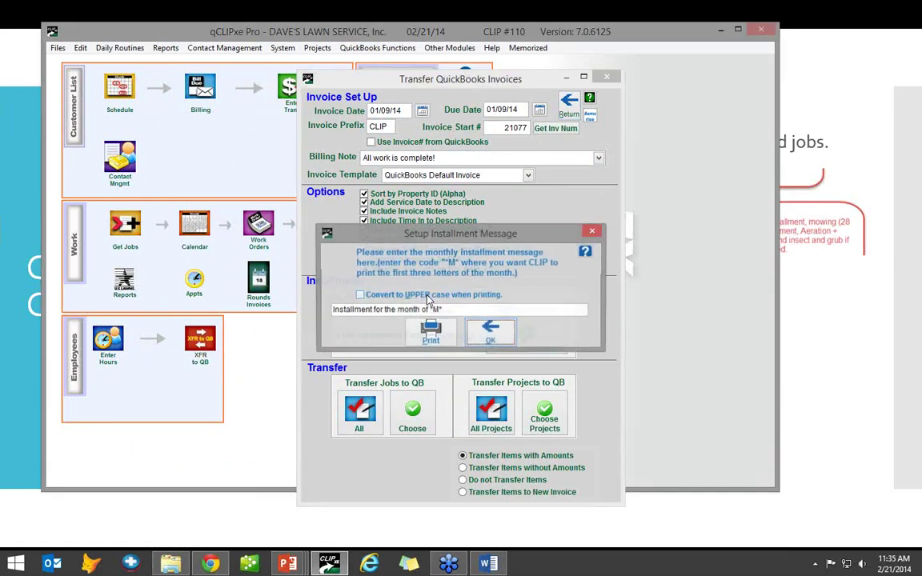
click(491, 332)
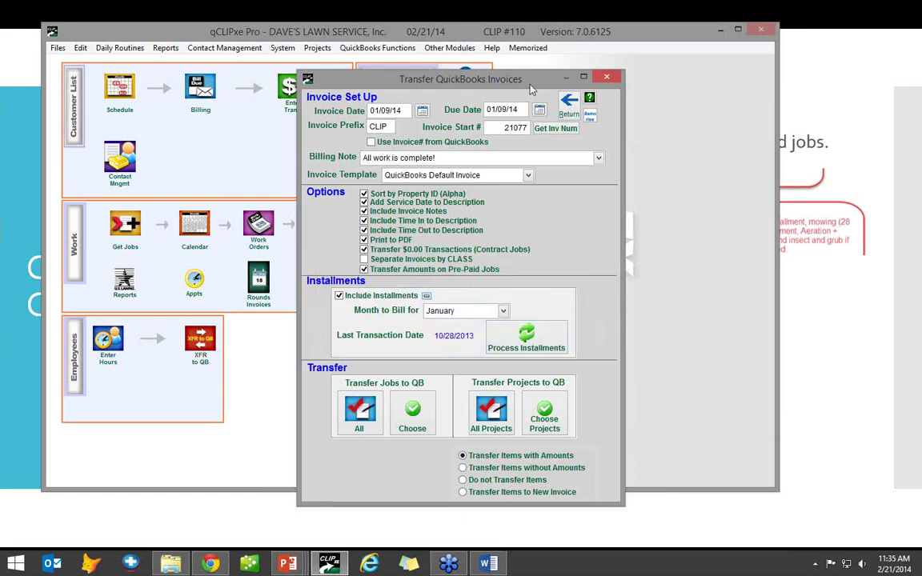
click(568, 104)
click(72, 104)
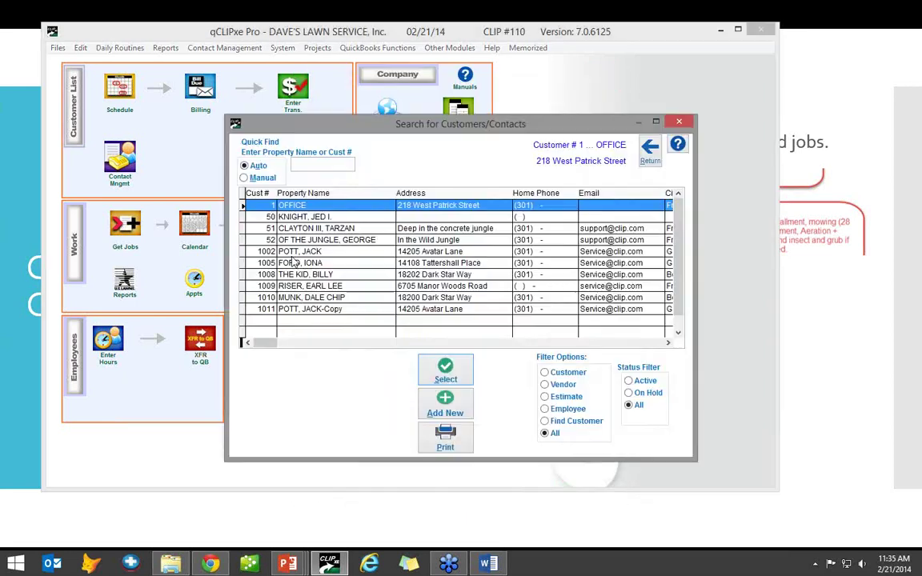
click(316, 286)
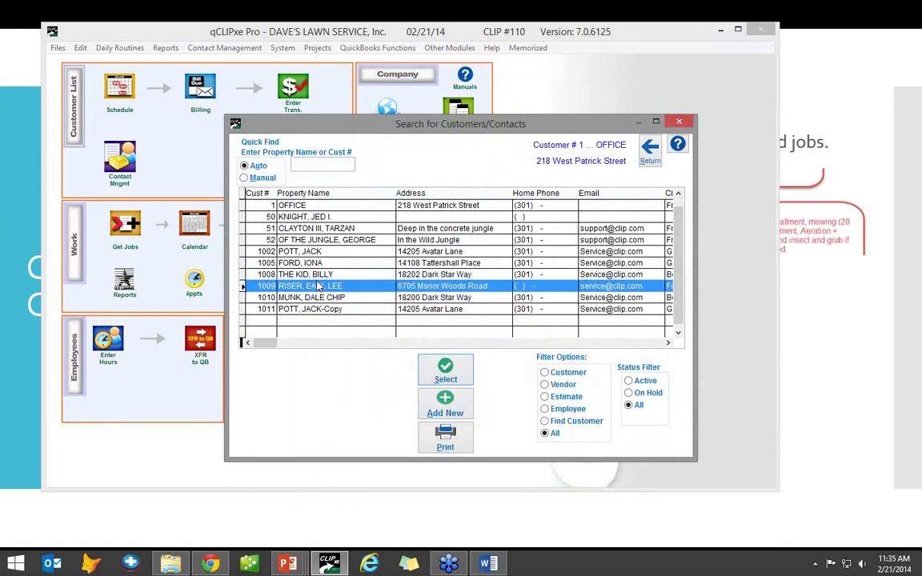
- Open the customer's Financials > Installments and start a new additional installment
double_click(315, 286)
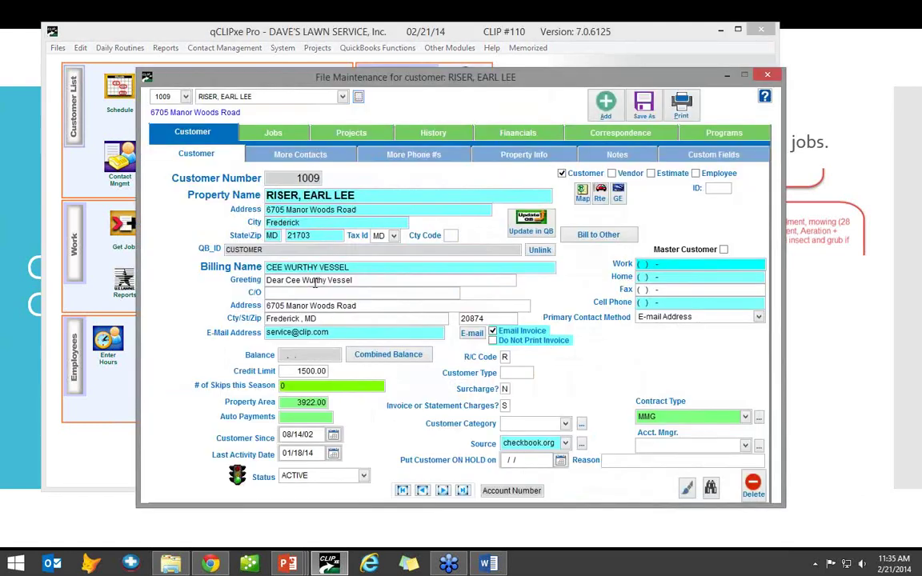
click(482, 130)
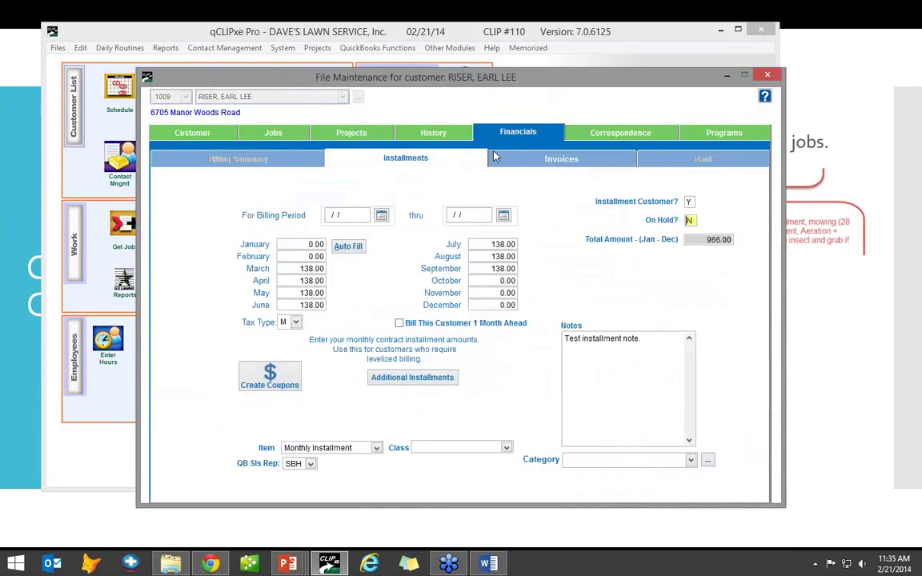
click(415, 379)
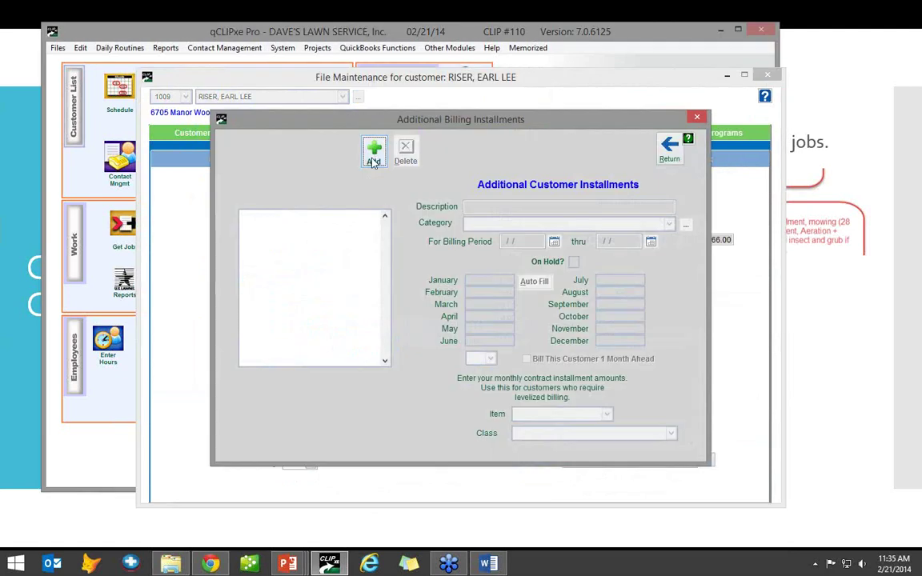
click(373, 160)
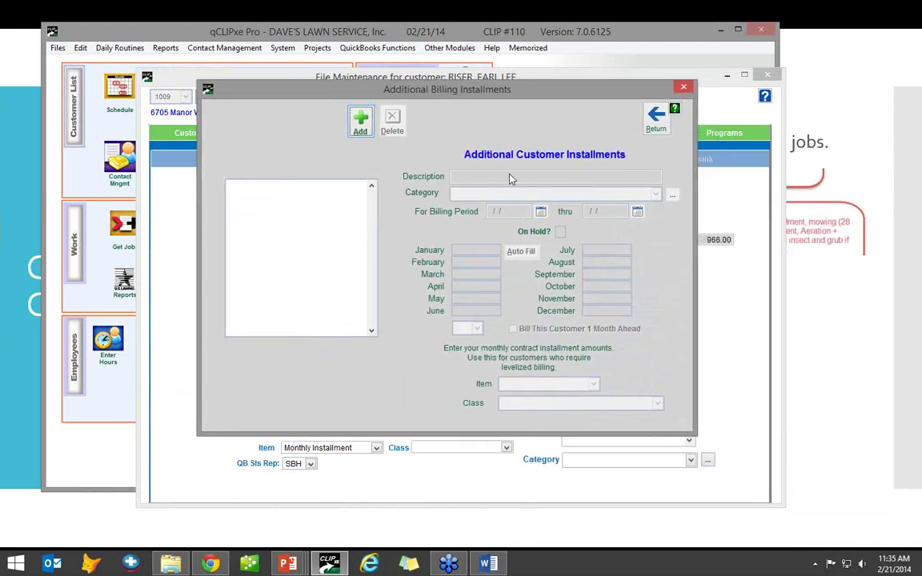
click(360, 121)
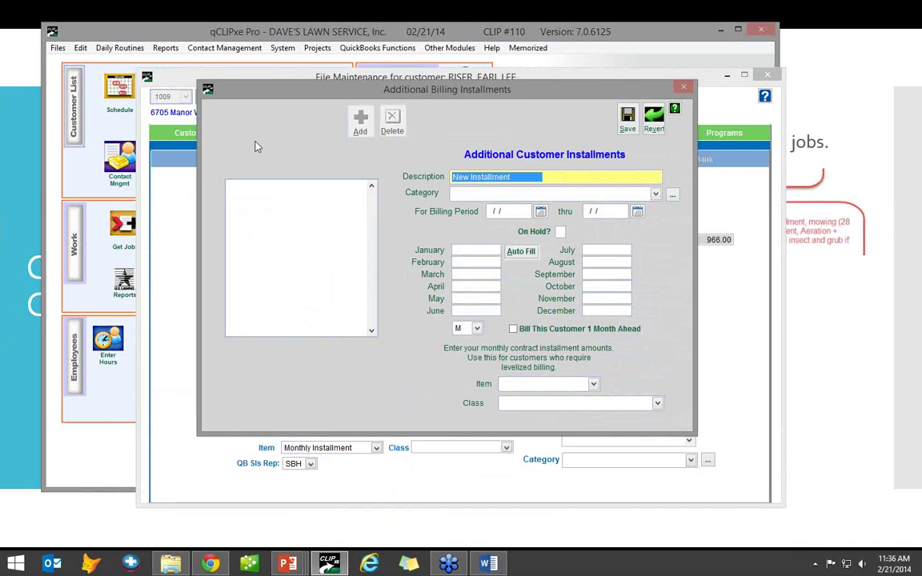
- Enter 'Chemical Application' with 100.00 for January, auto-filled to every month
text(Chemical)
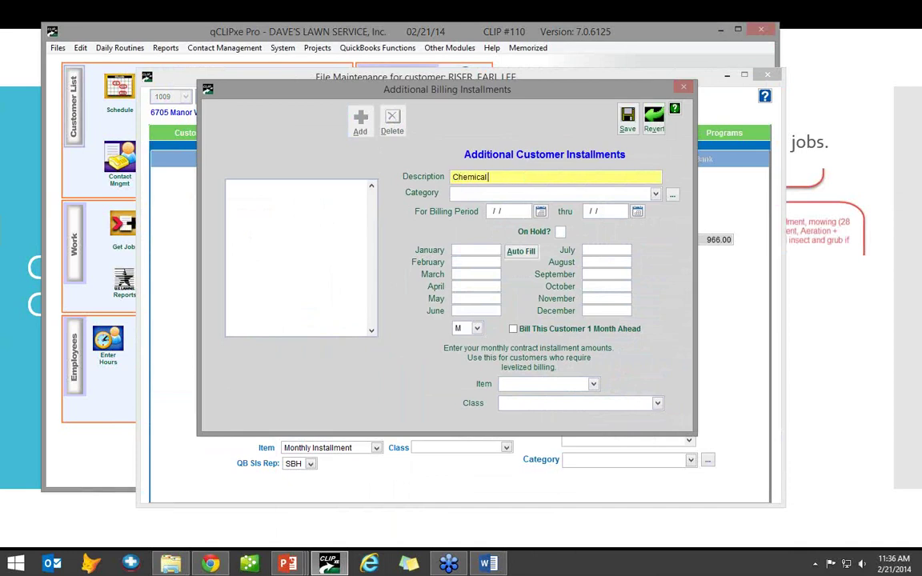
text( Application)
key(Tab)
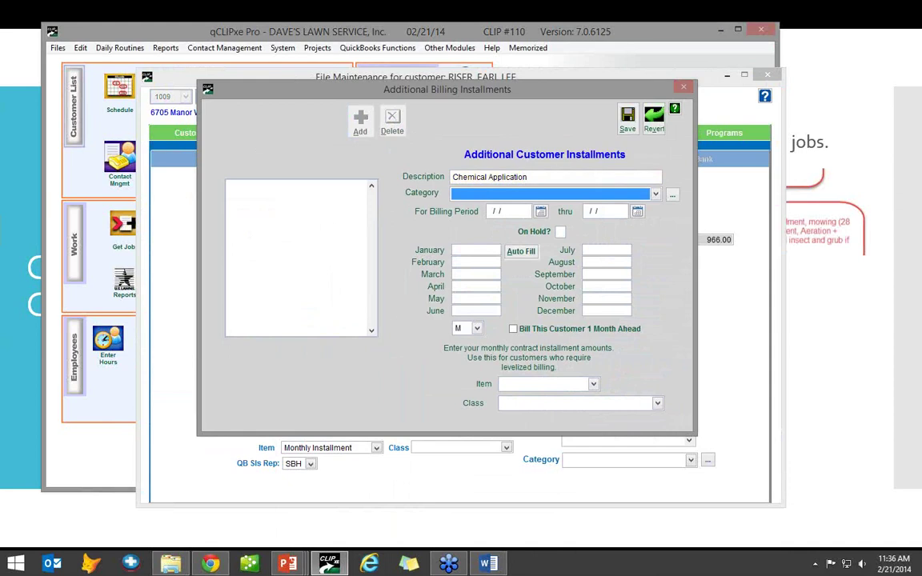
key(Tab)
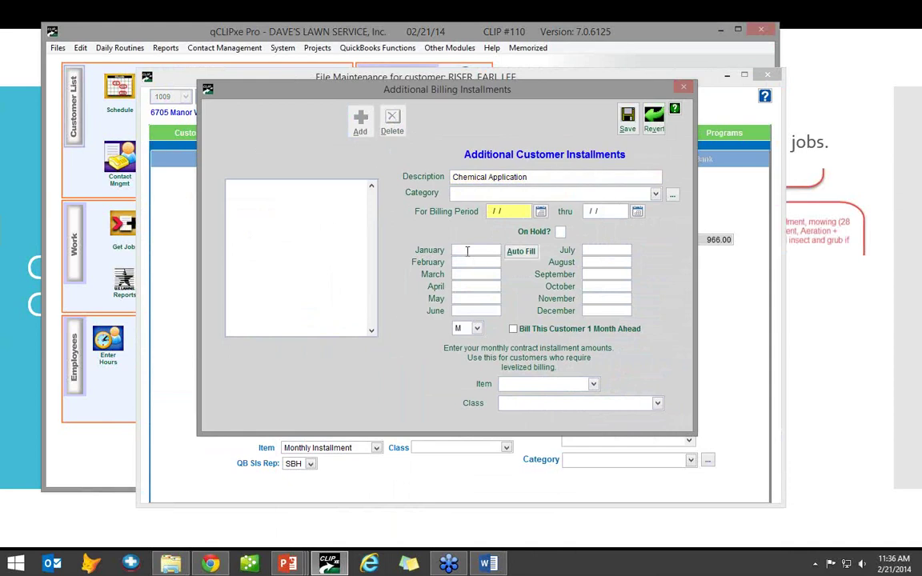
click(476, 250)
text(100)
key(Tab)
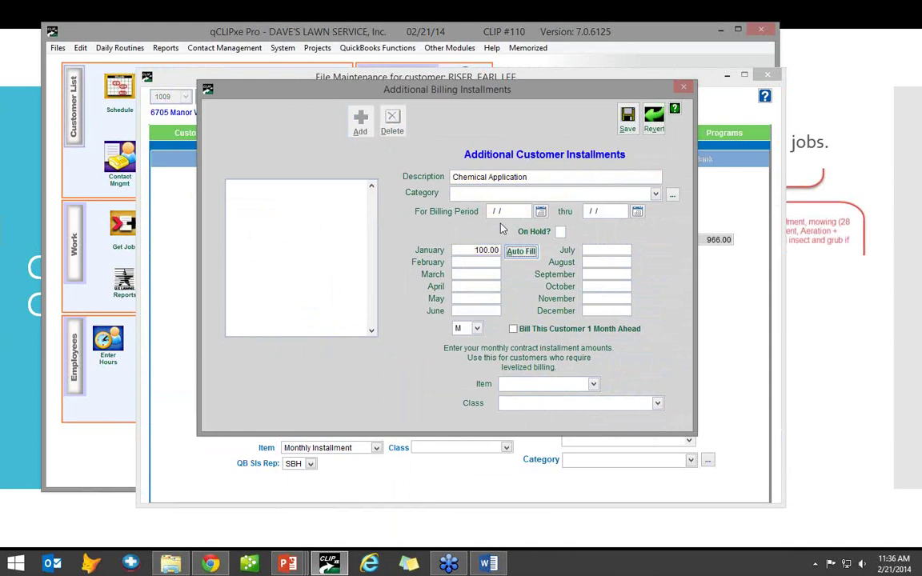
click(509, 251)
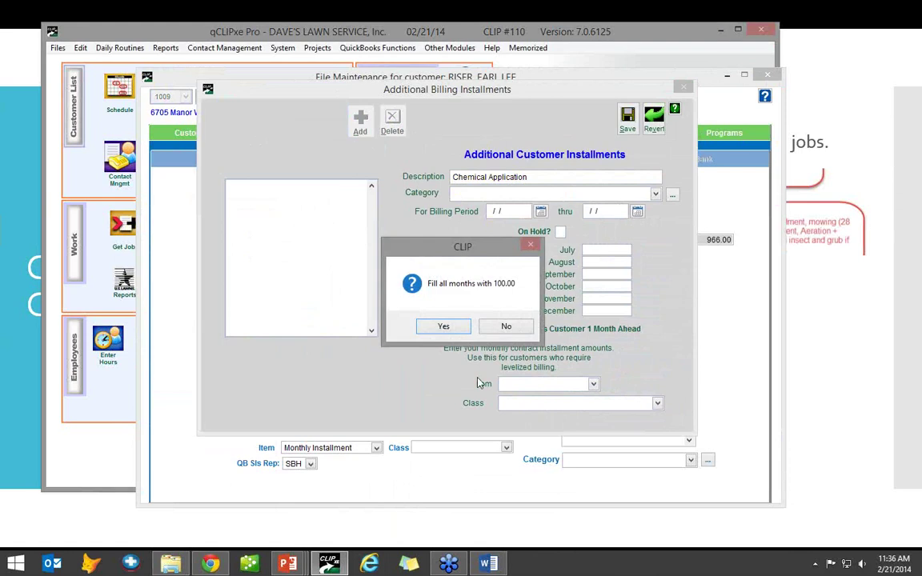
click(443, 325)
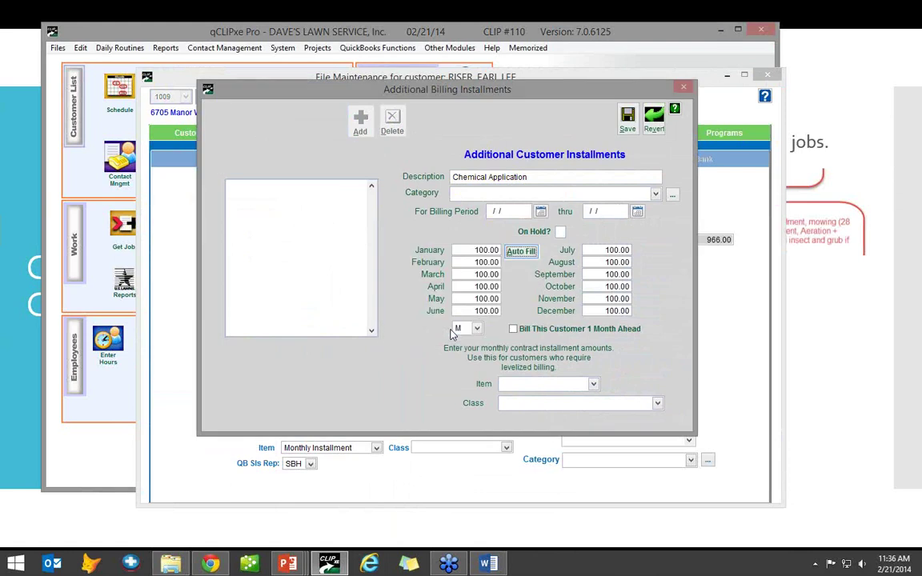
- Itemise it as Monthly Installment, save, and reopen the additional installments to verify the entry
click(591, 384)
click(565, 419)
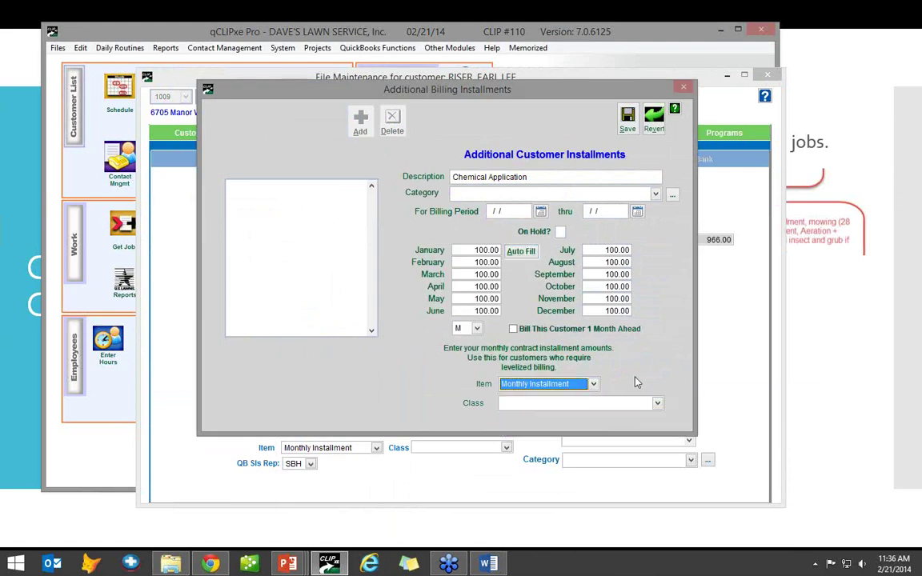
click(472, 326)
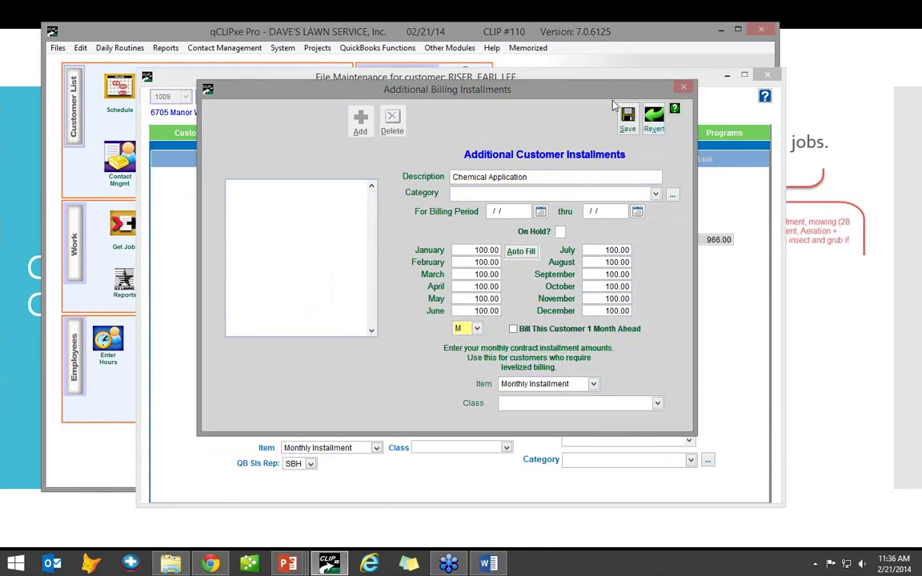
click(630, 122)
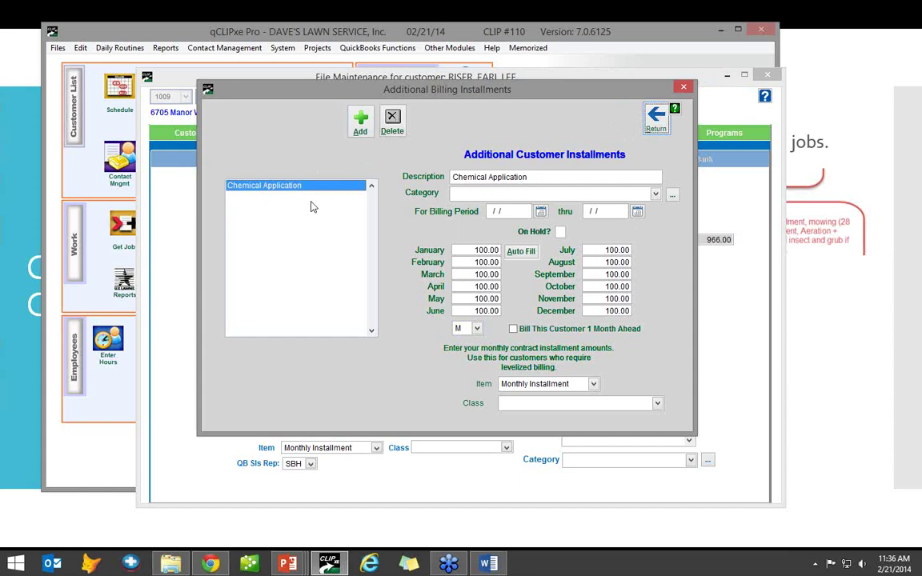
click(657, 120)
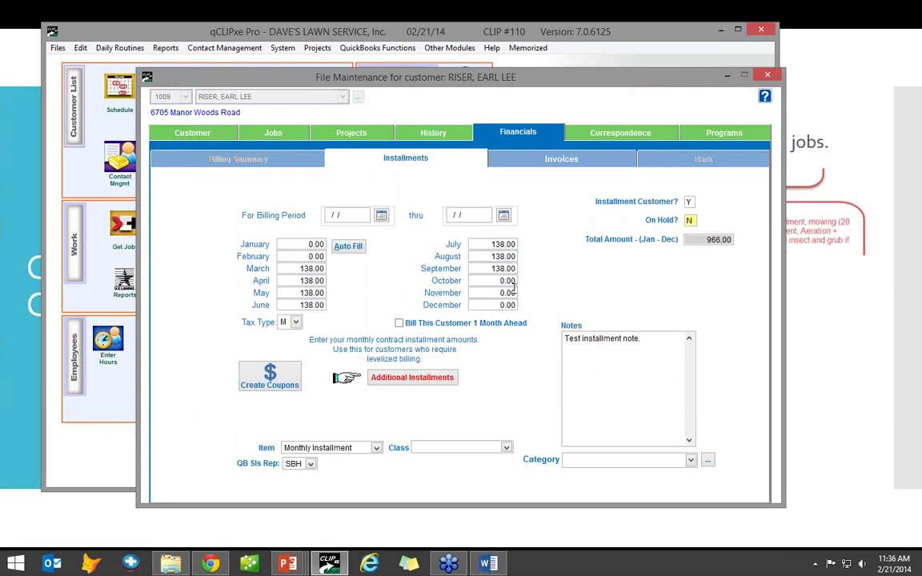
click(410, 377)
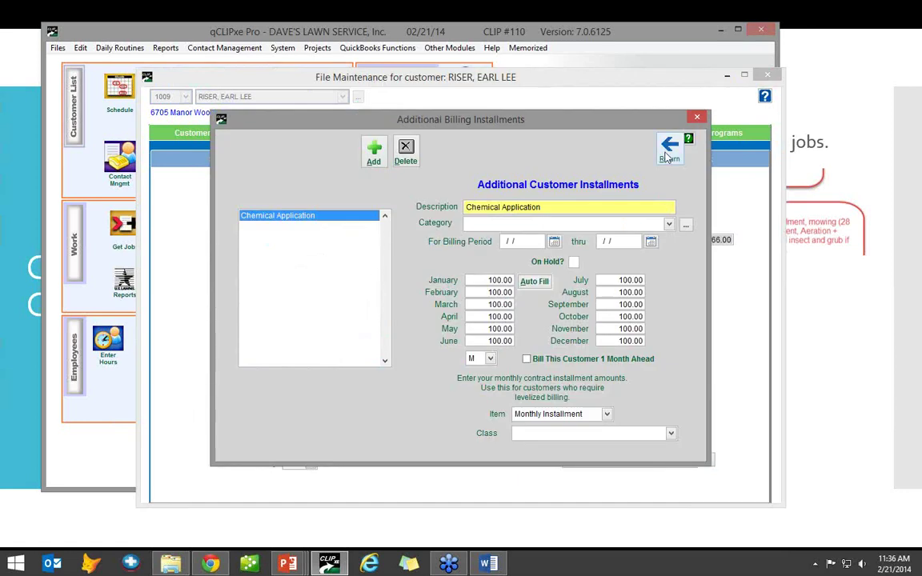
click(665, 156)
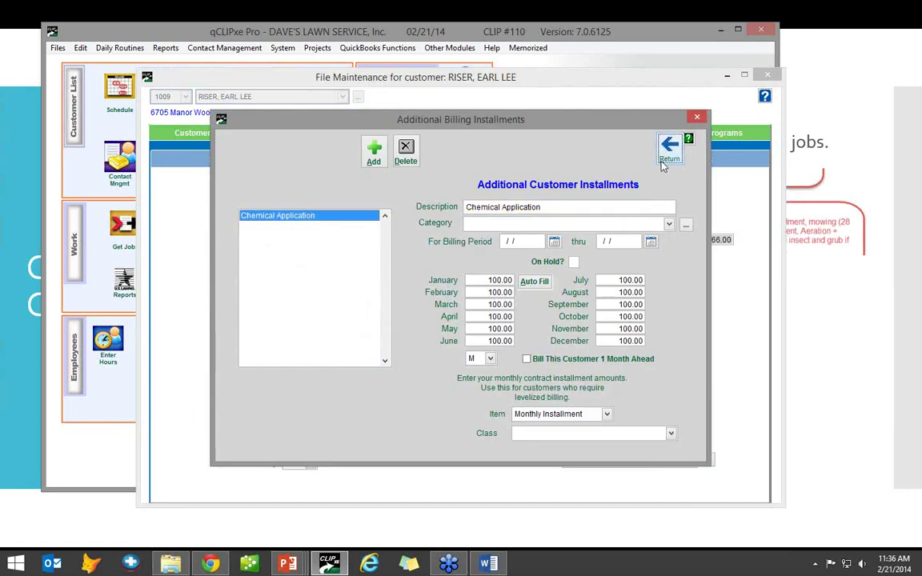
click(669, 151)
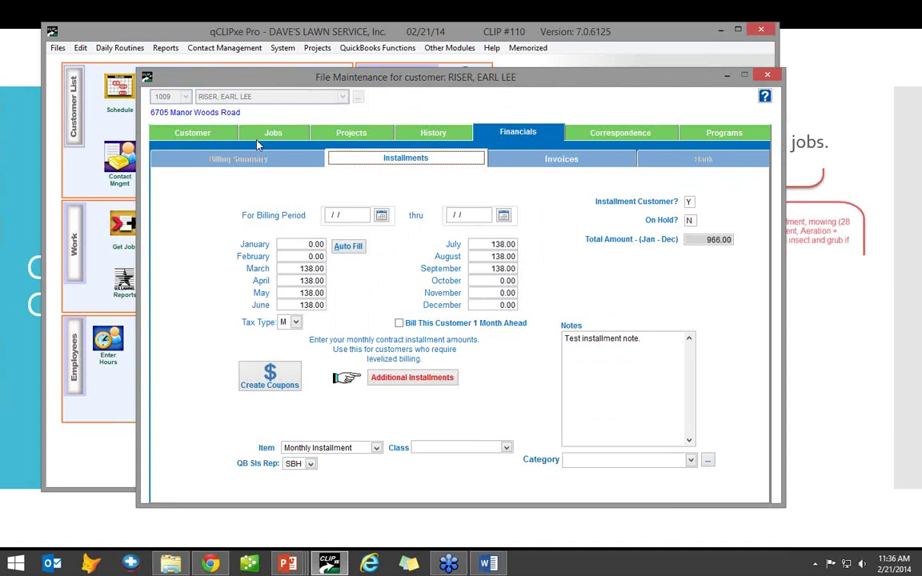
- Add the BASIC program on the Programs tab at 130.00 per job, billed Include in Contract
click(272, 133)
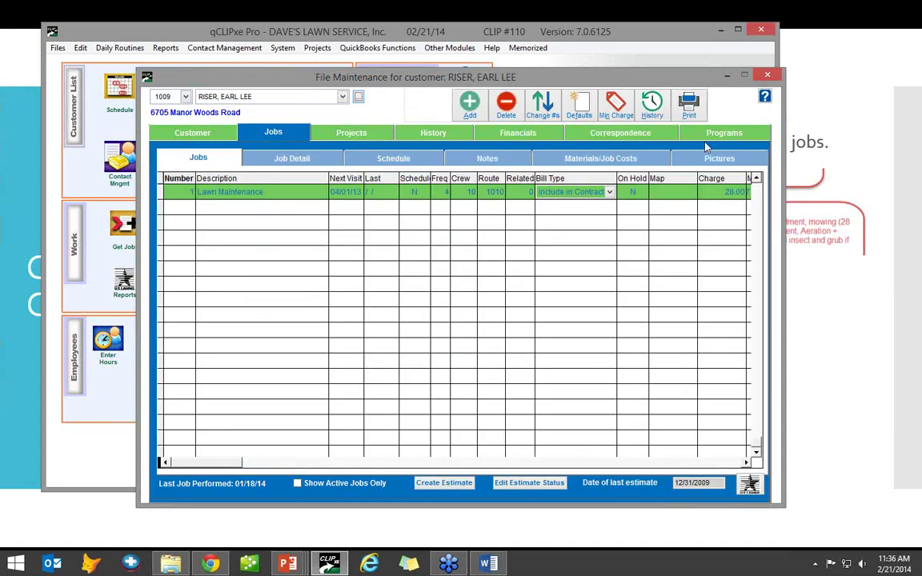
click(723, 133)
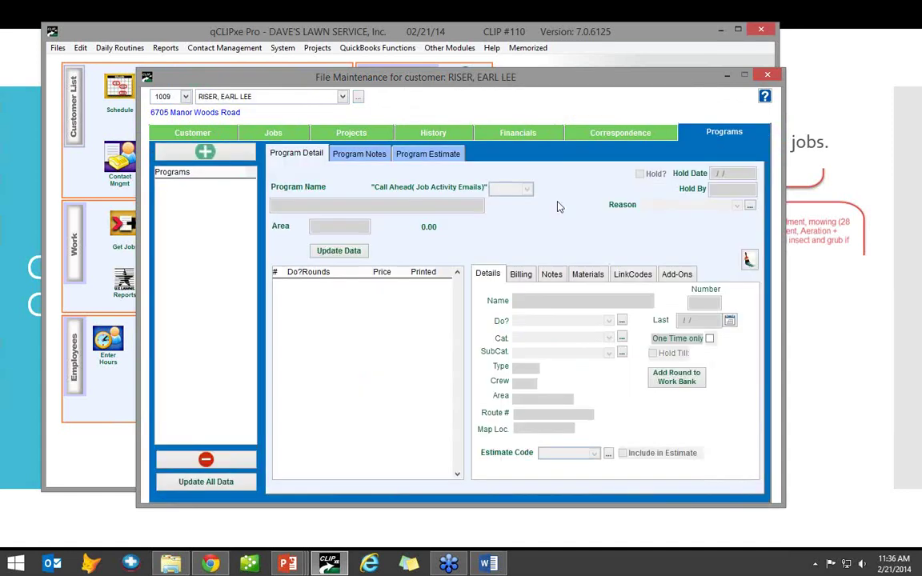
click(224, 156)
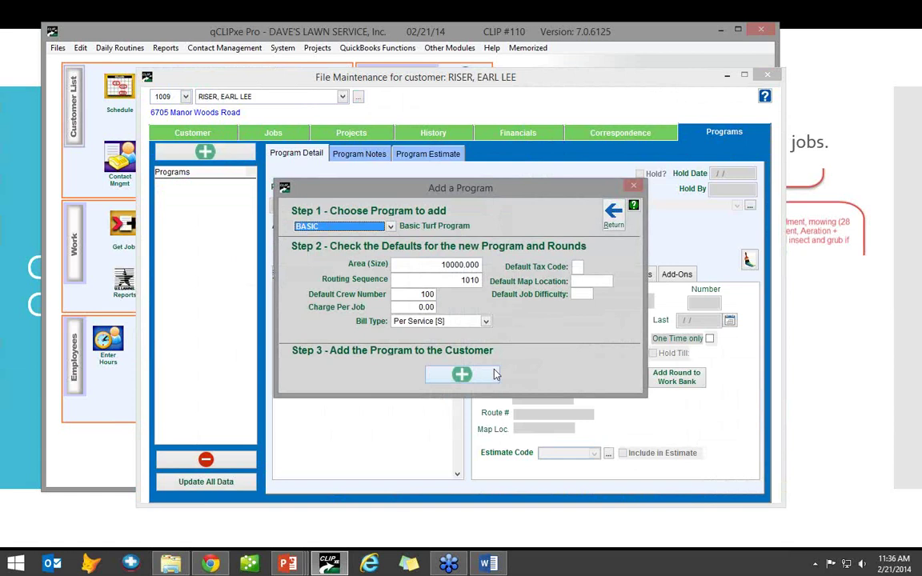
click(399, 310)
text(1)
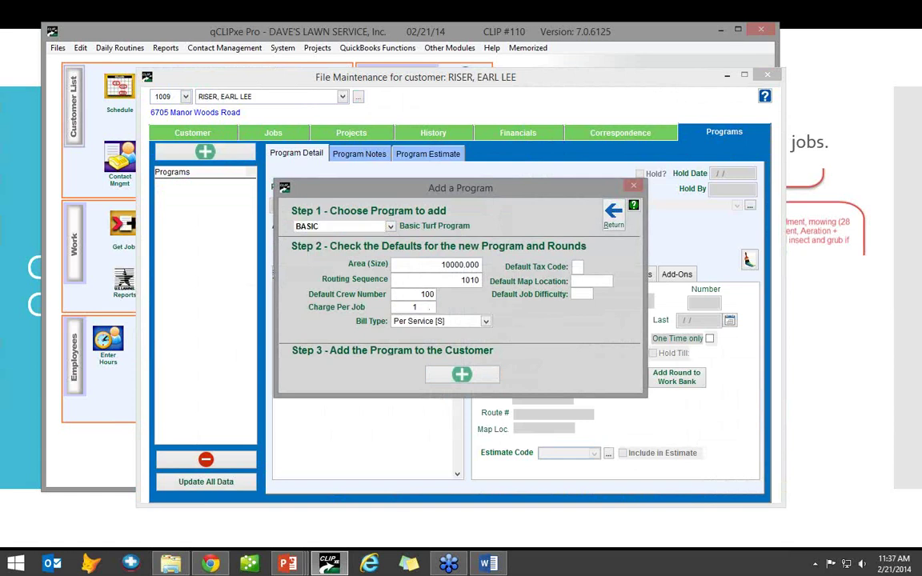
text(30.00)
click(468, 323)
click(449, 334)
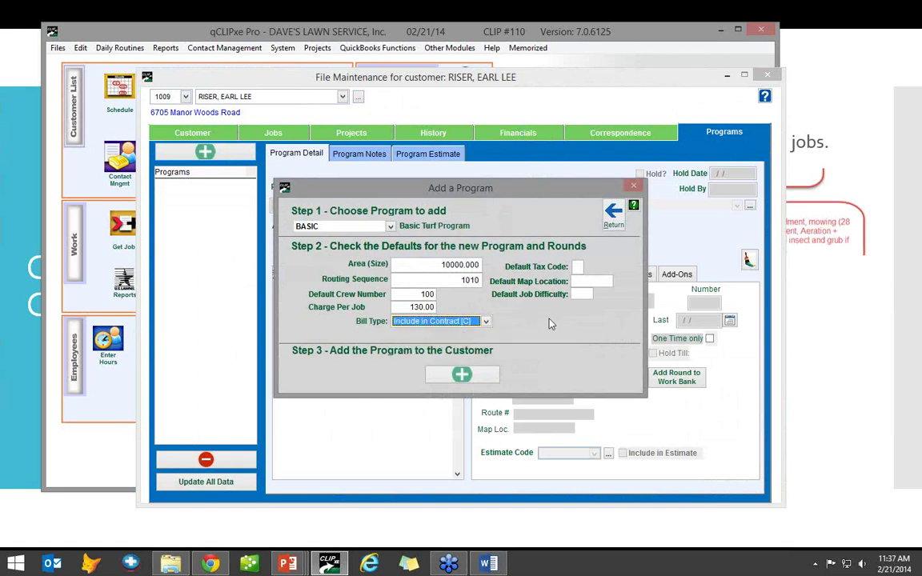
click(473, 380)
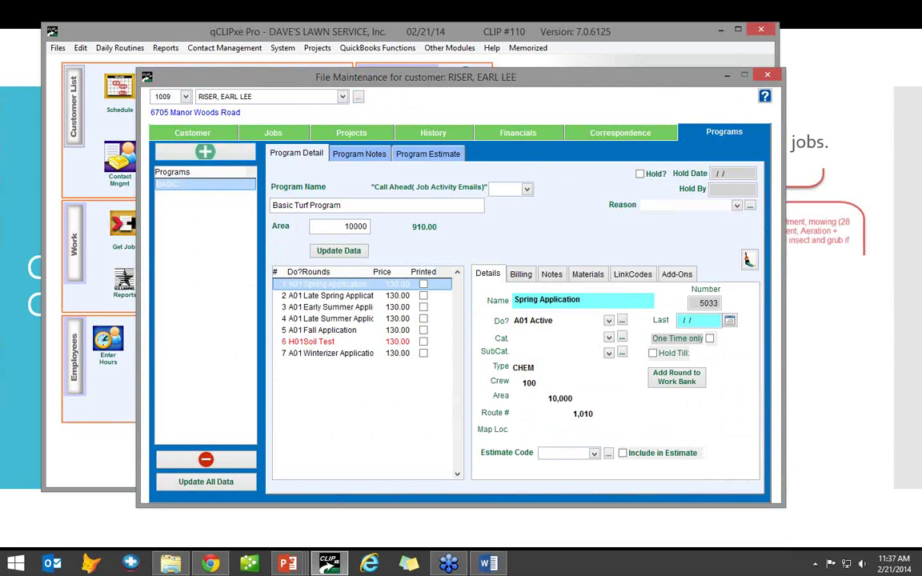
key(alt+F4)
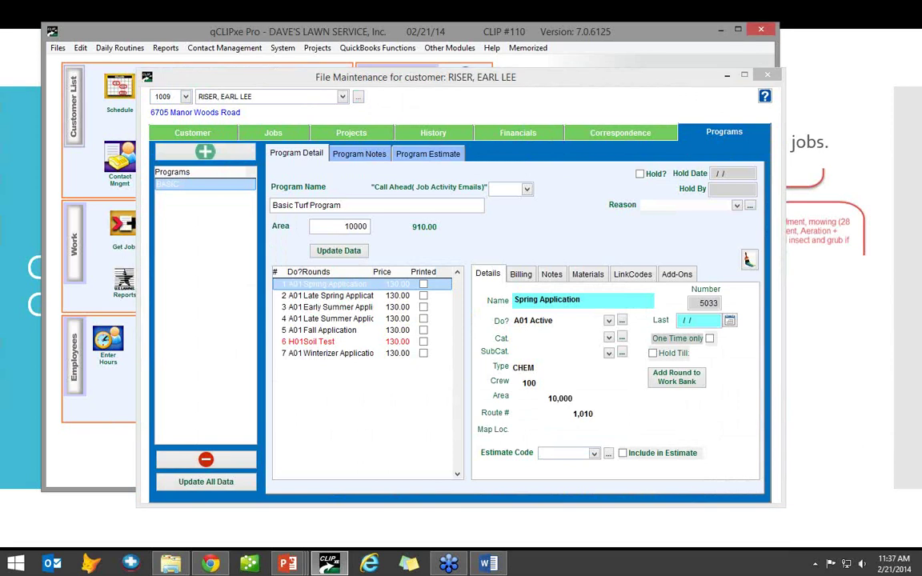
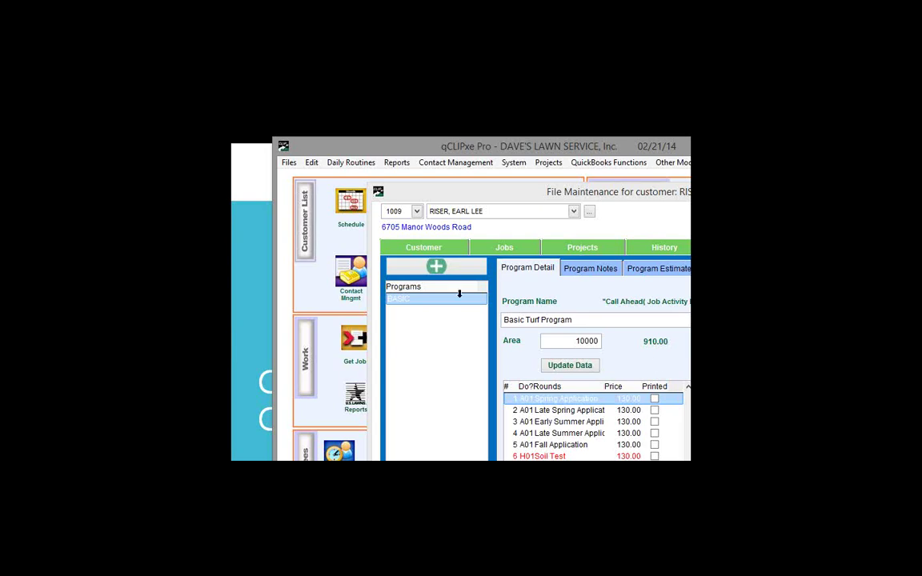
- Show the customer's Jobs list with the Lawn Maintenance job and move the window up-left
click(615, 340)
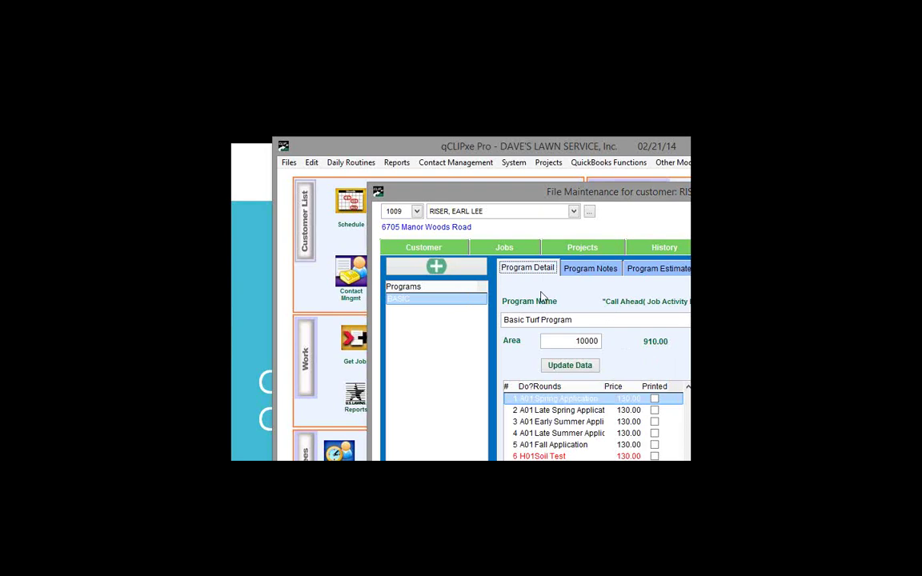
click(512, 249)
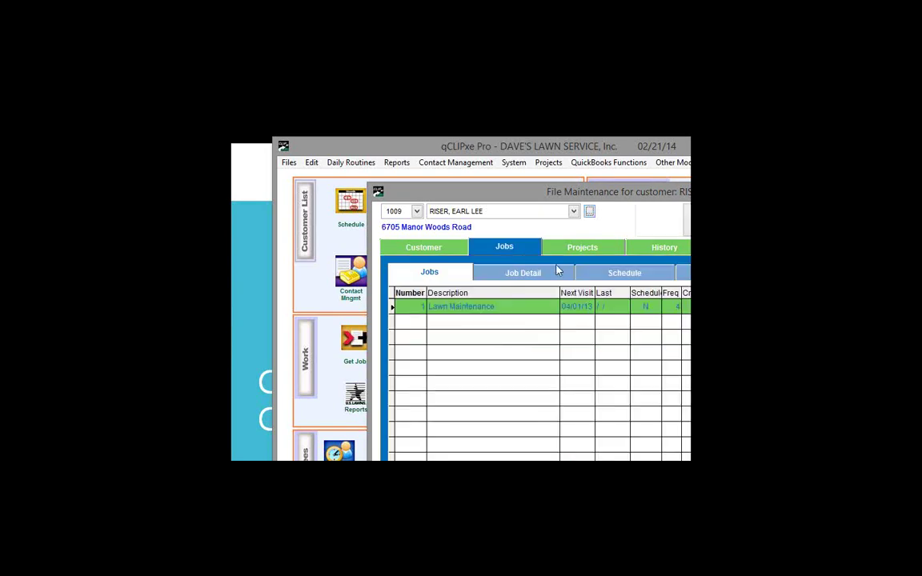
drag(665, 200, 593, 185)
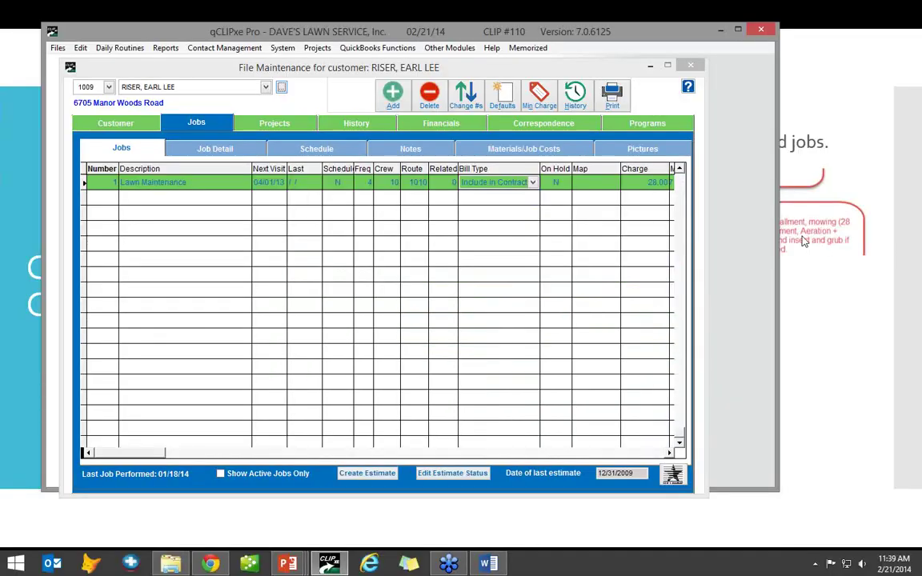
- Finish the sample contract slideshow and return to qCLIPxe Pro
key(alt+Tab)
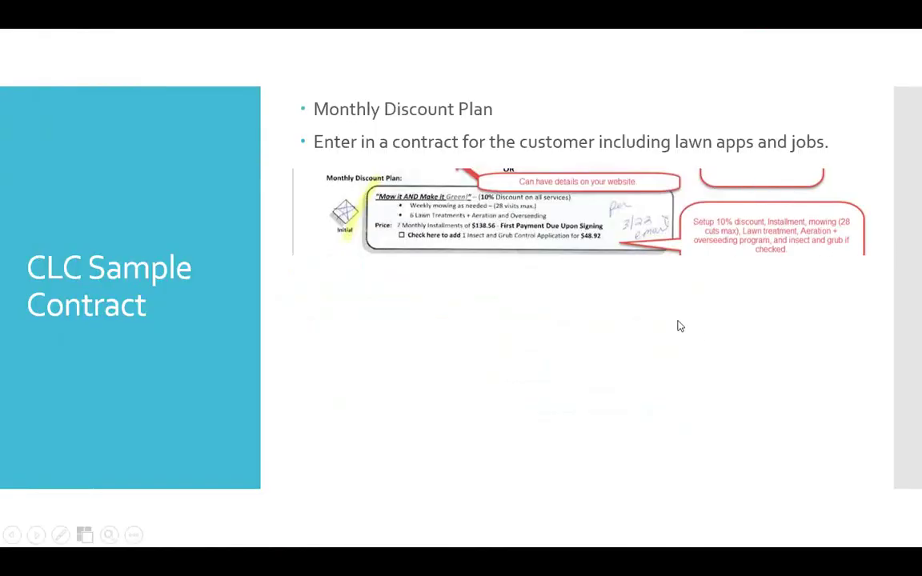
click(679, 326)
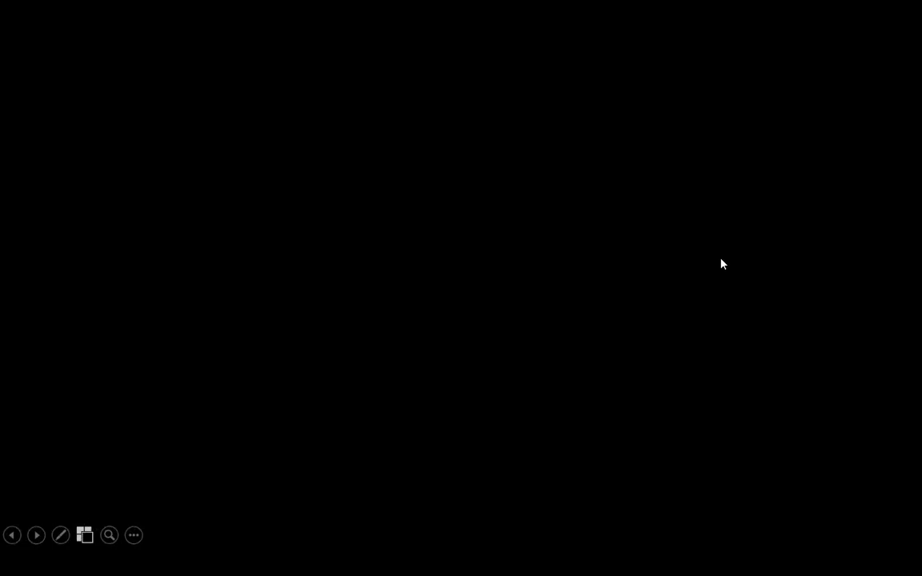
click(521, 319)
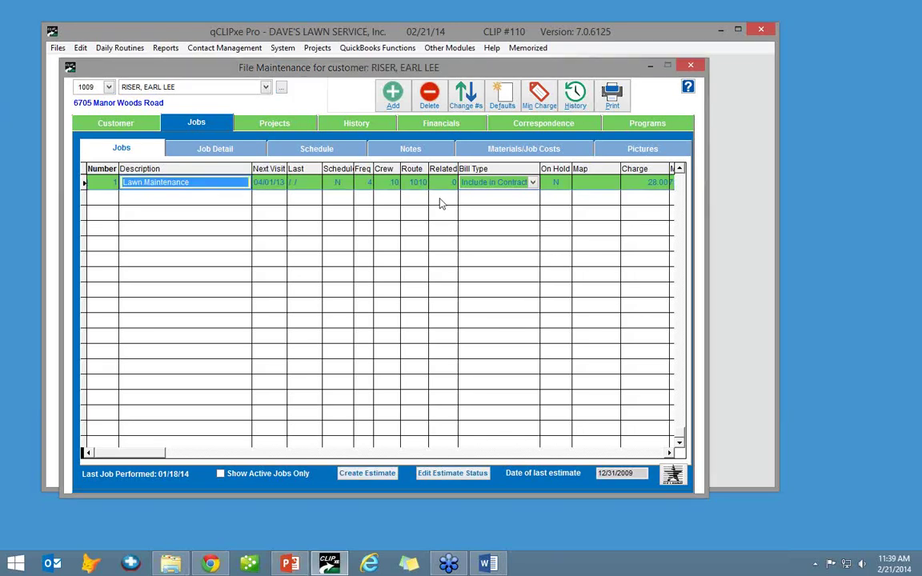
- Turn on Auto-Update Material Cost, confirm materials cost 246.00, then view the Financials installments
click(474, 147)
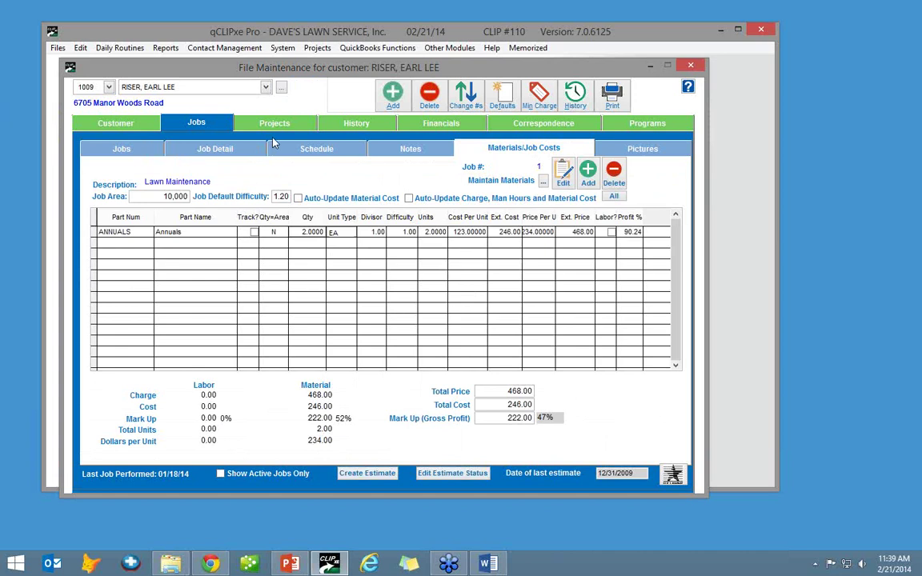
click(249, 154)
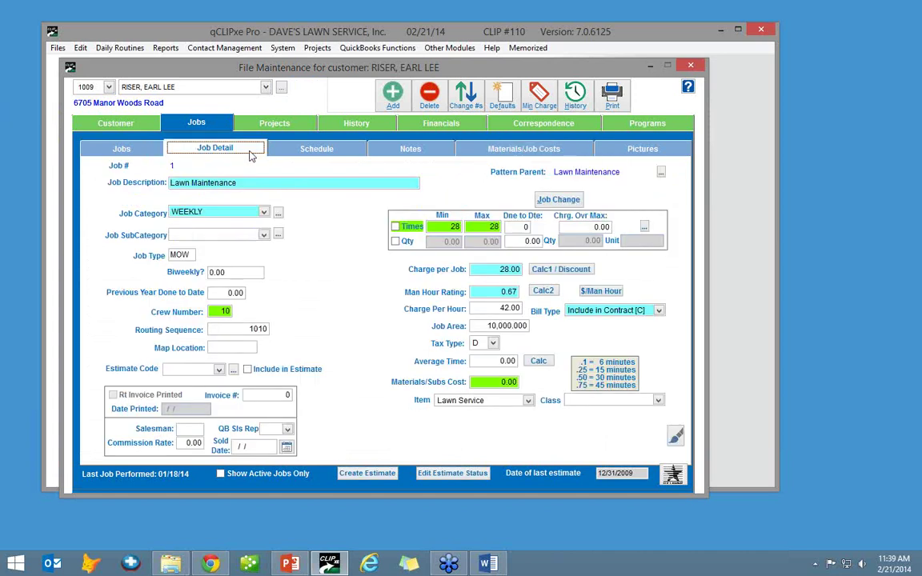
click(474, 148)
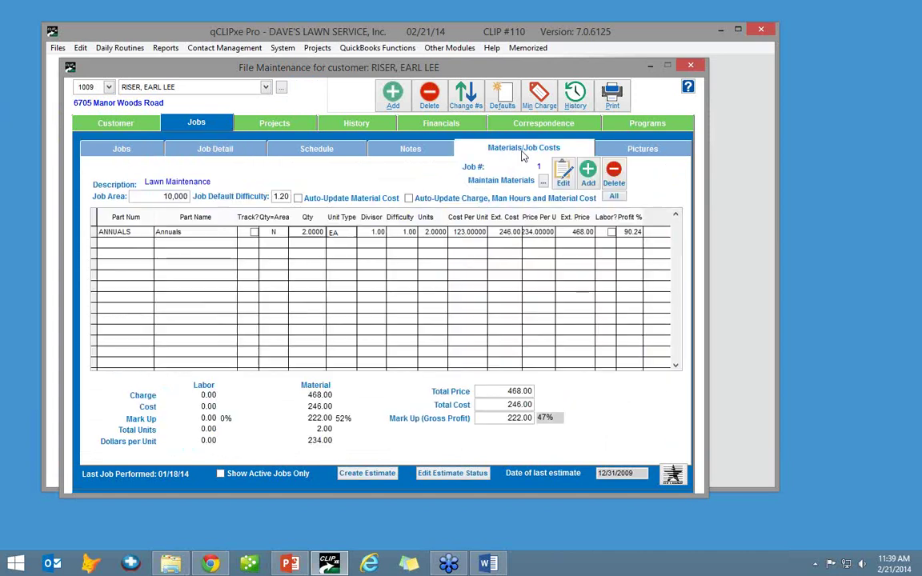
click(370, 200)
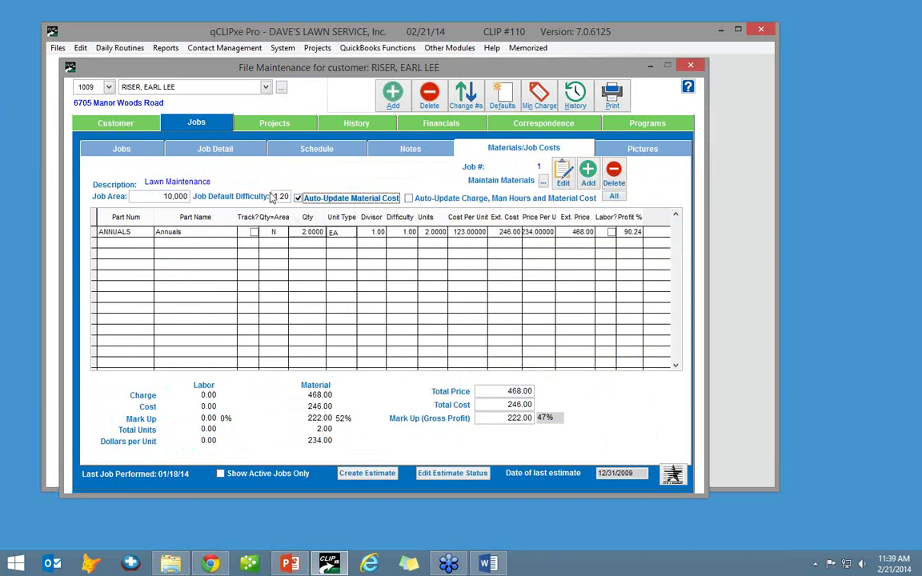
click(237, 151)
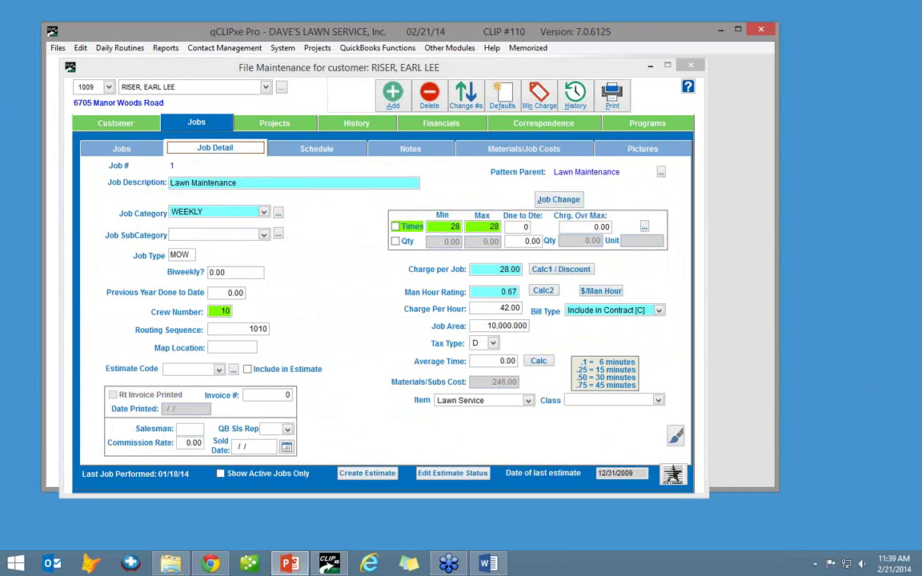
click(436, 123)
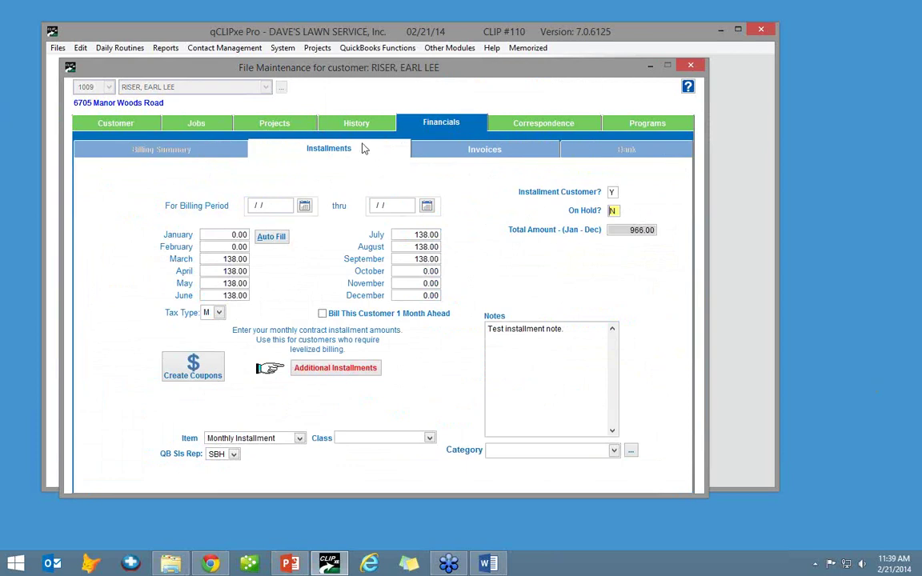
- Go from Programs to the Jobs list and open the Lawn Maintenance job's Job Detail
click(650, 123)
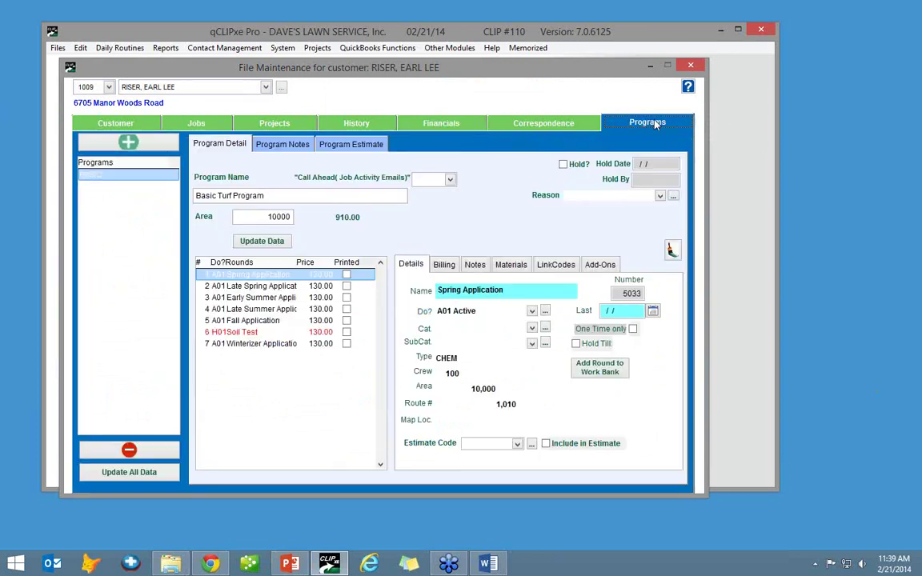
click(205, 128)
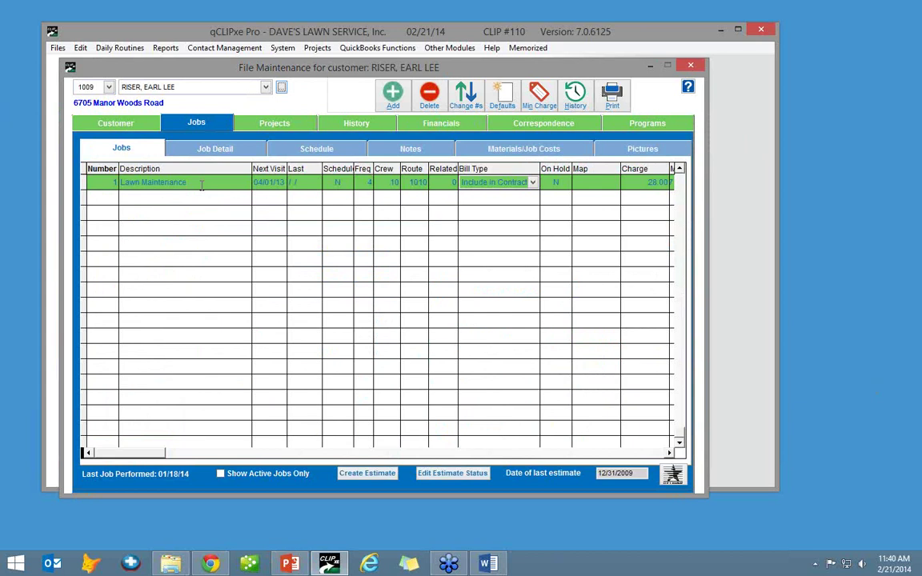
click(246, 152)
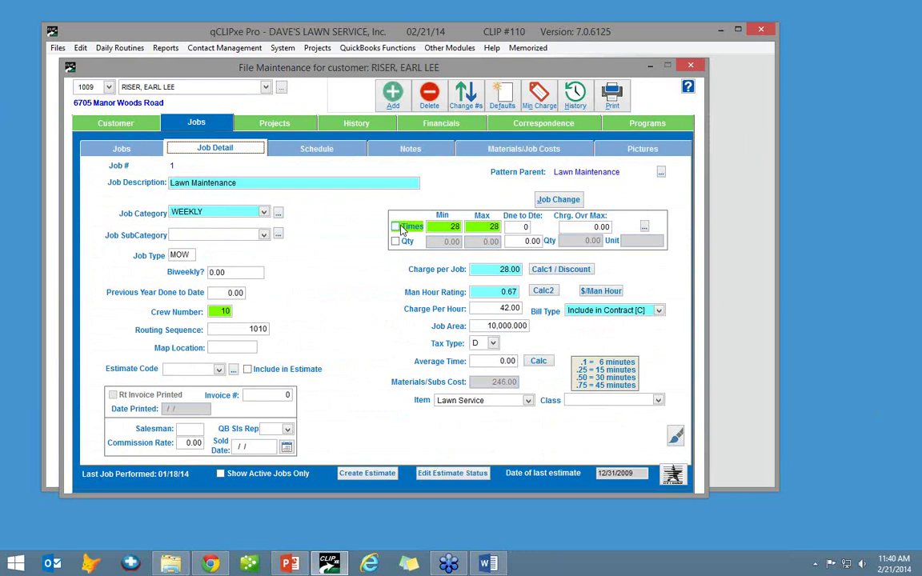
- Limit the Lawn Maintenance job by number of visits (Times) and save it
click(395, 227)
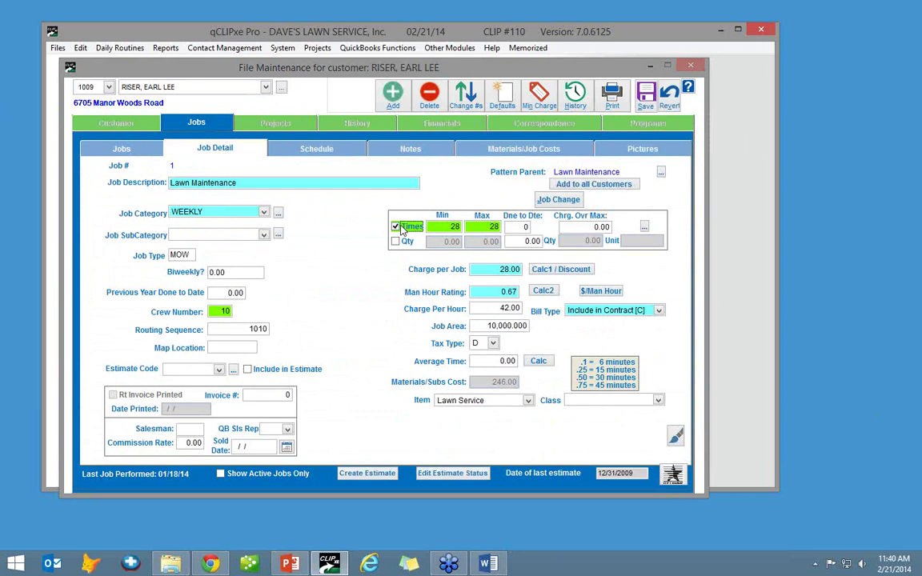
click(645, 99)
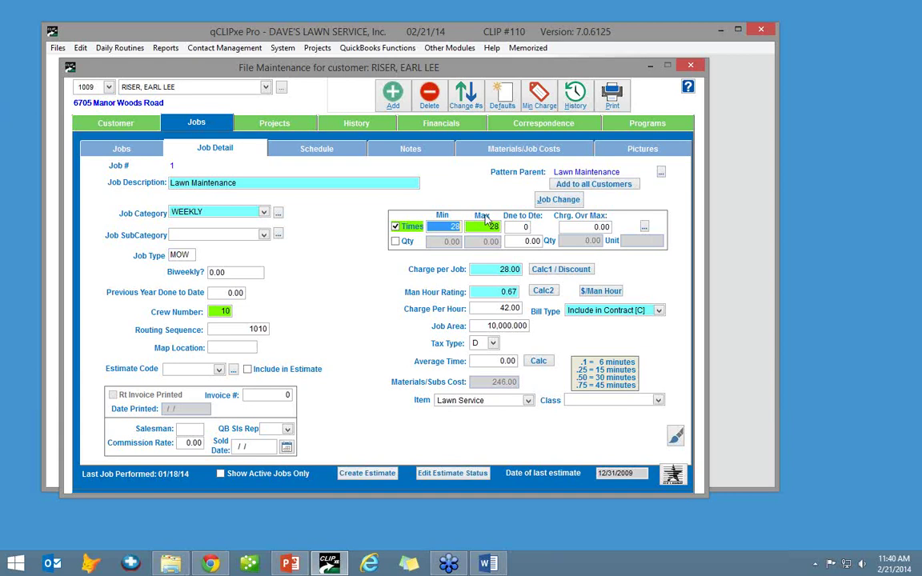
key(Tab)
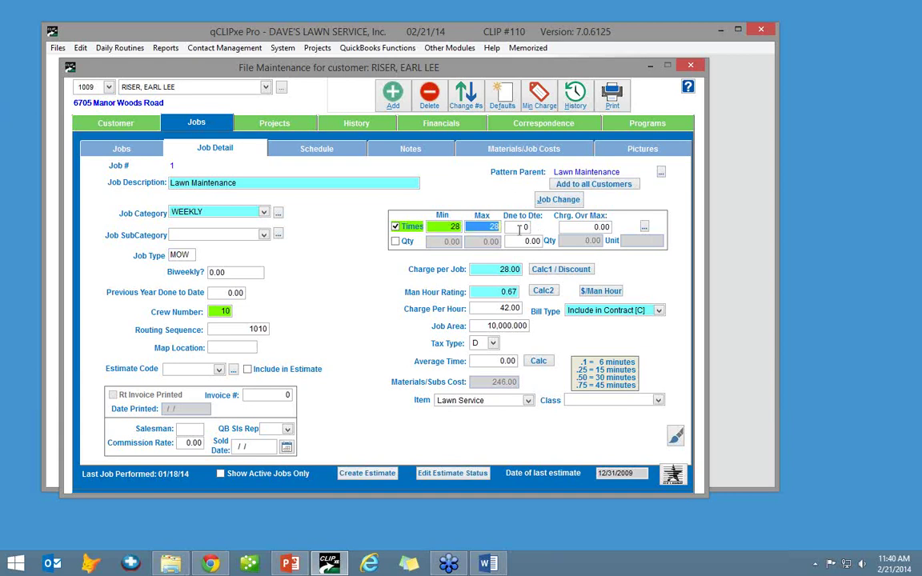
key(Tab)
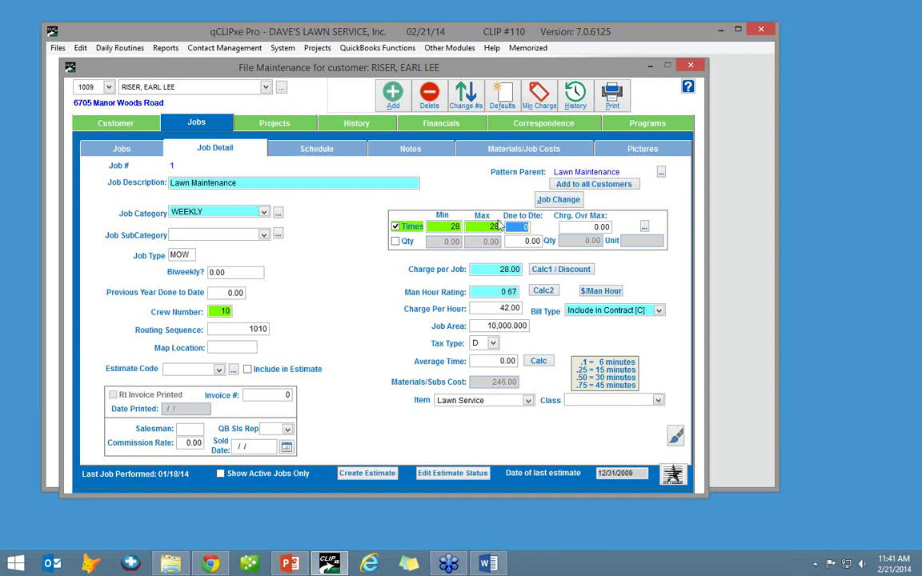
- Enter 28.00 as the job's charge over max and save the job
click(584, 226)
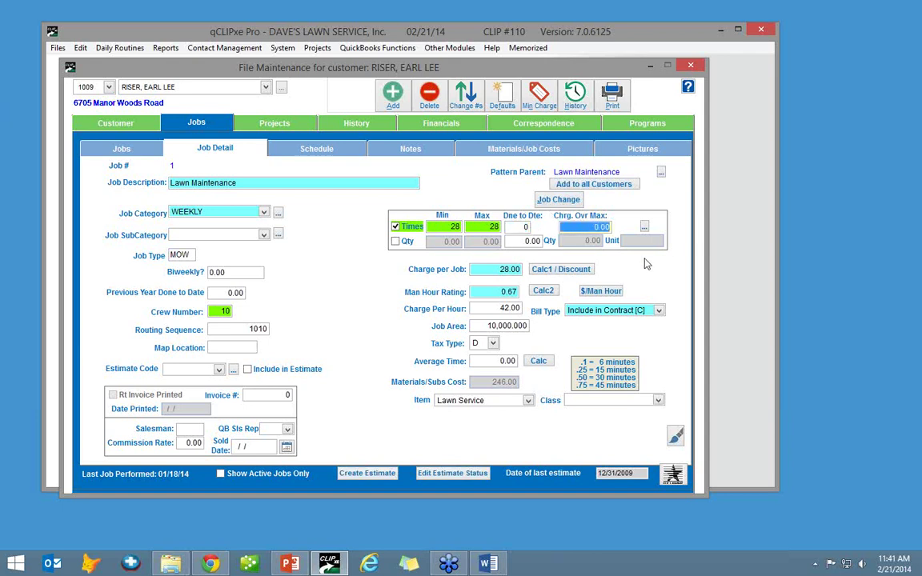
text(28)
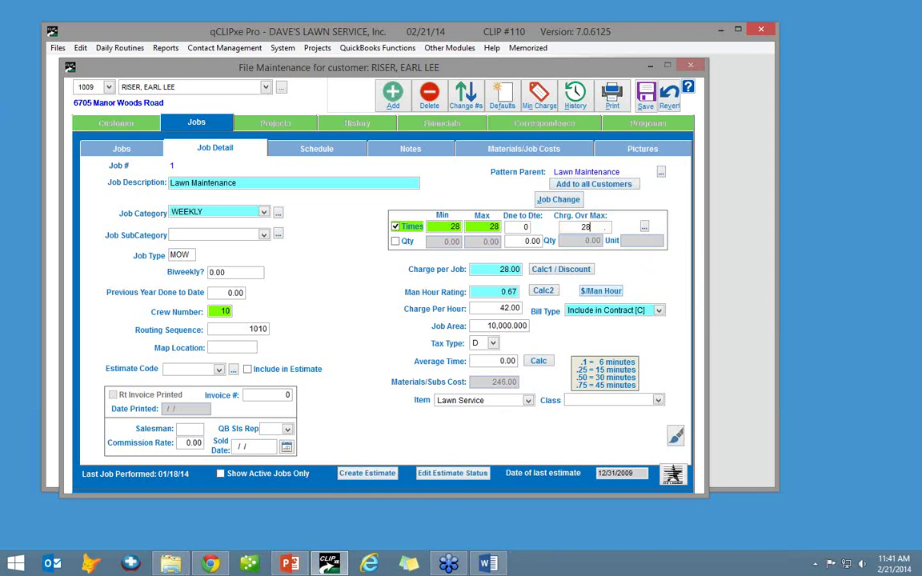
key(Tab)
click(602, 228)
click(602, 227)
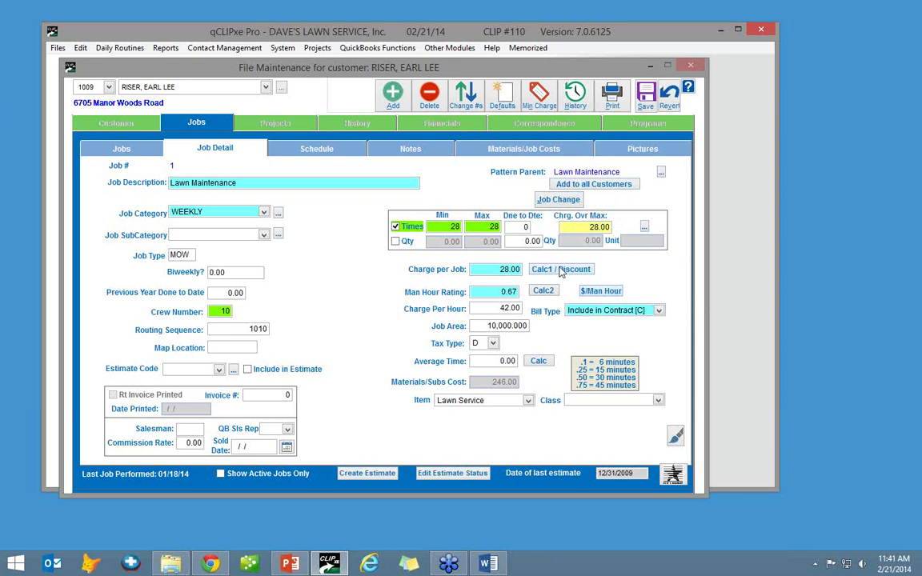
click(647, 104)
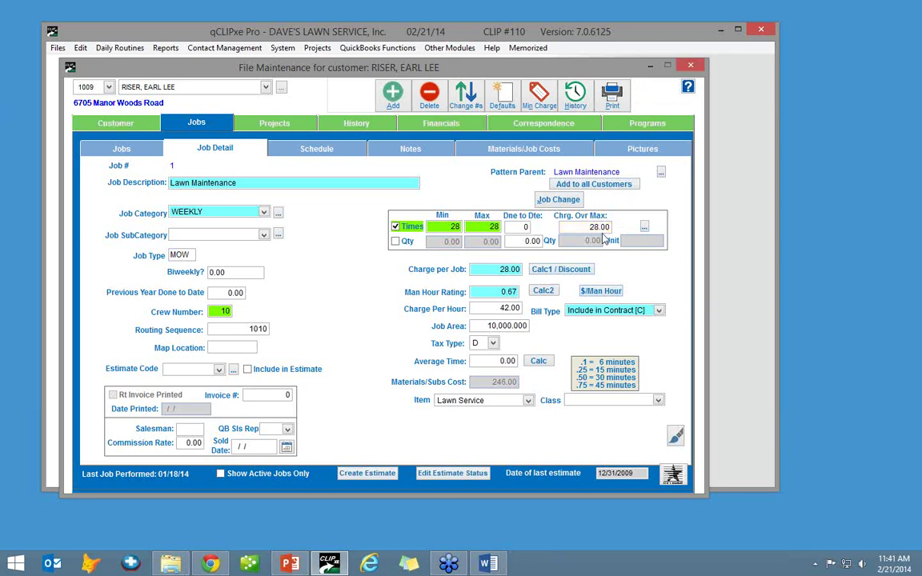
click(555, 271)
click(598, 161)
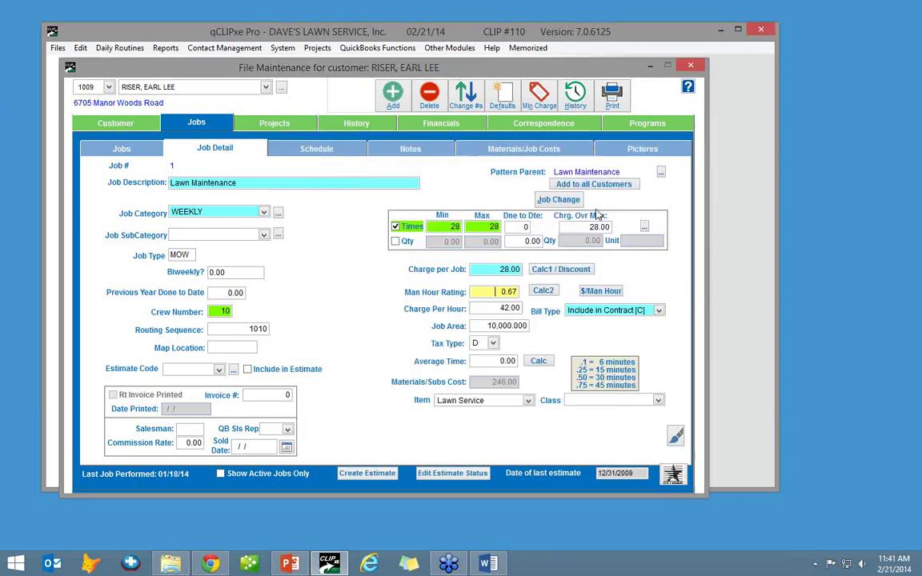
- Apply the 10% Off discount in the job cost calculator, writing 25.20 into the job
click(564, 271)
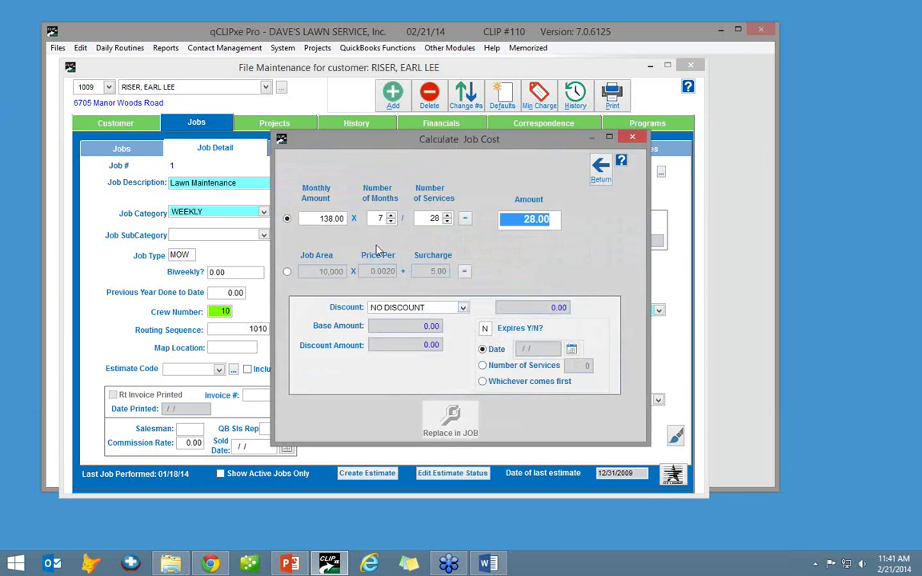
click(425, 308)
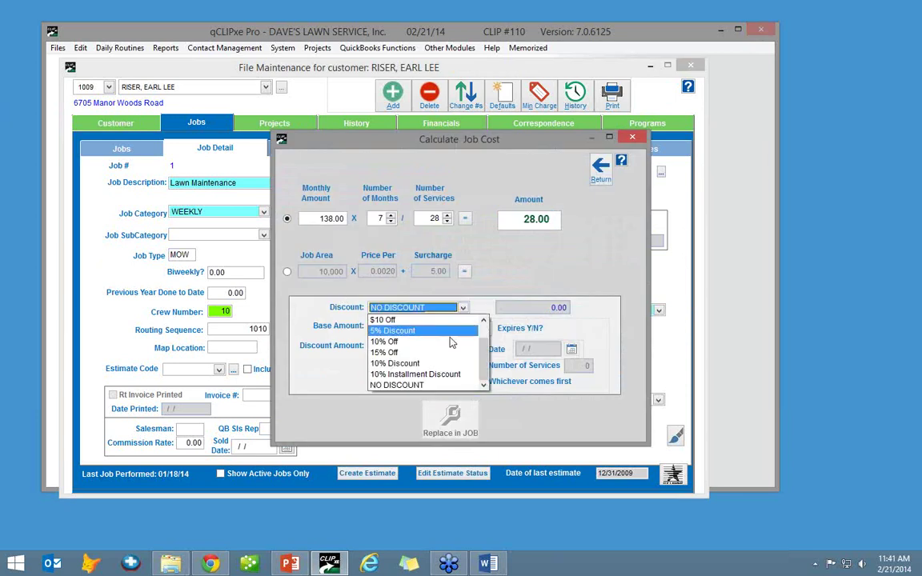
click(432, 342)
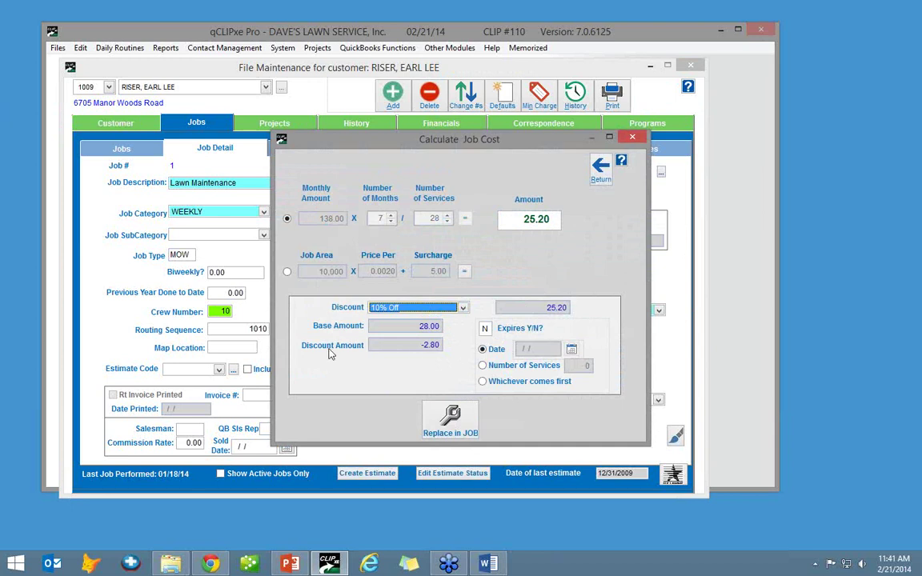
click(460, 433)
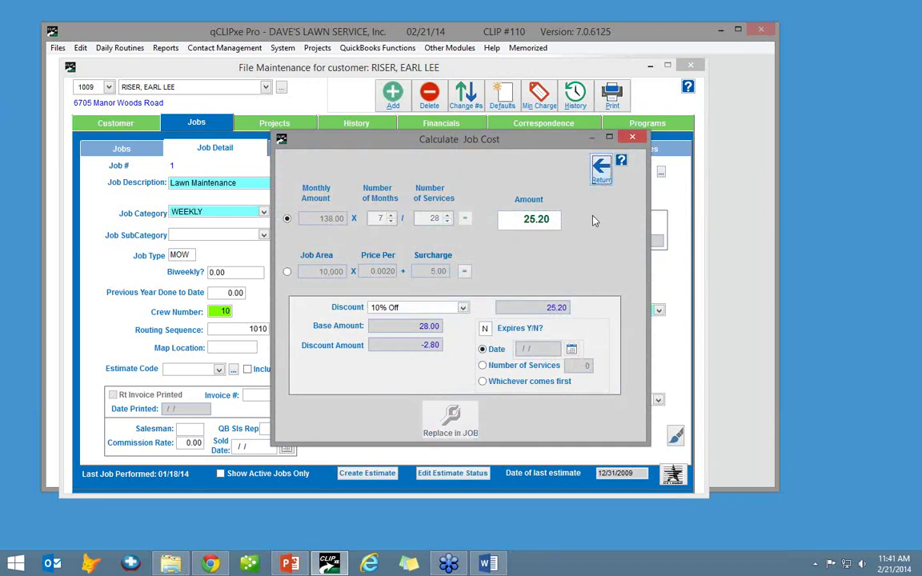
click(601, 170)
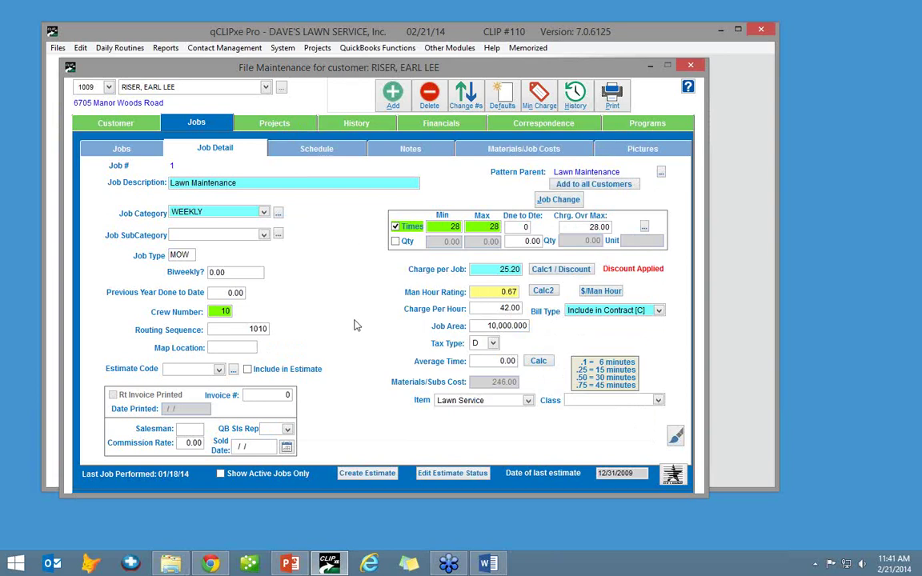
- Finish the job detail and return to the customer's main Customer details page
click(404, 302)
click(123, 145)
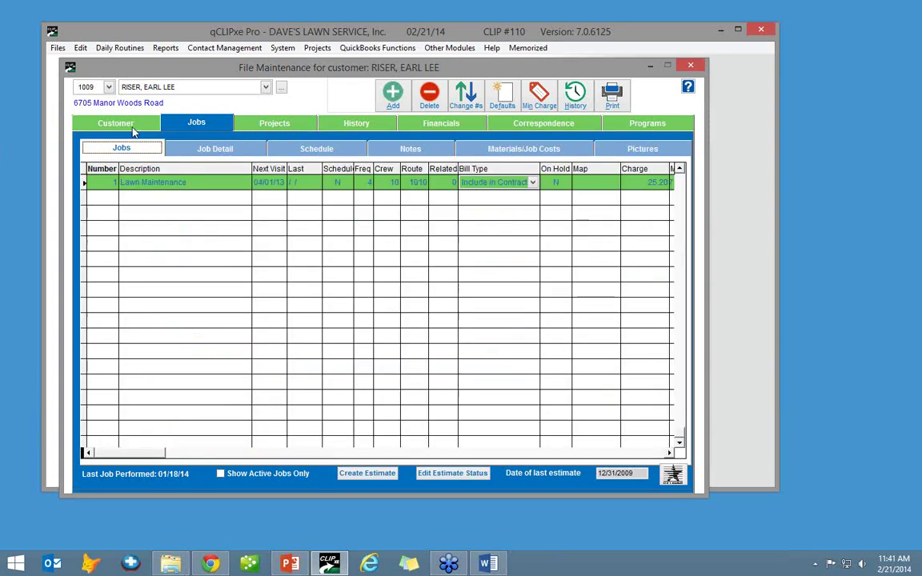
click(131, 124)
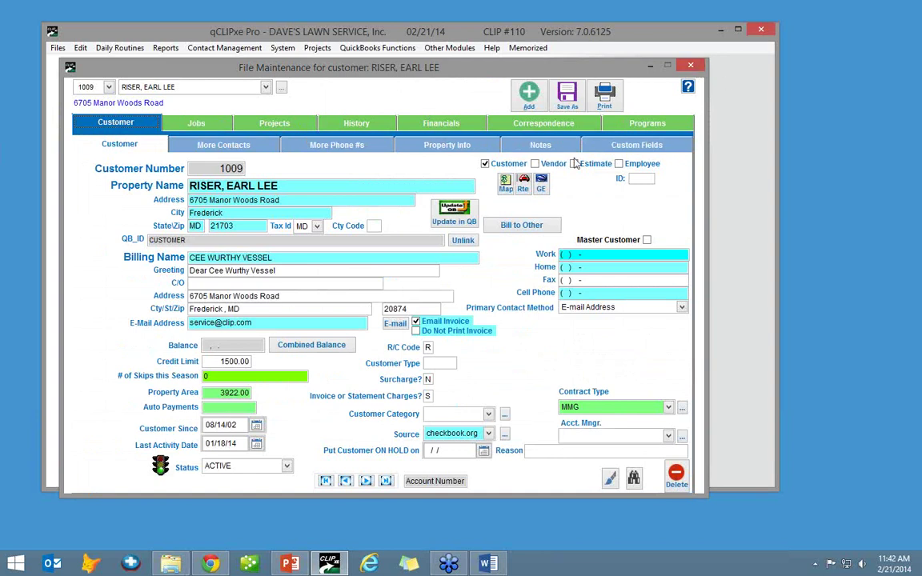
- Add a new customer with the suggested number, copied from the PATTERN - GAITHERSBURG pattern
click(527, 95)
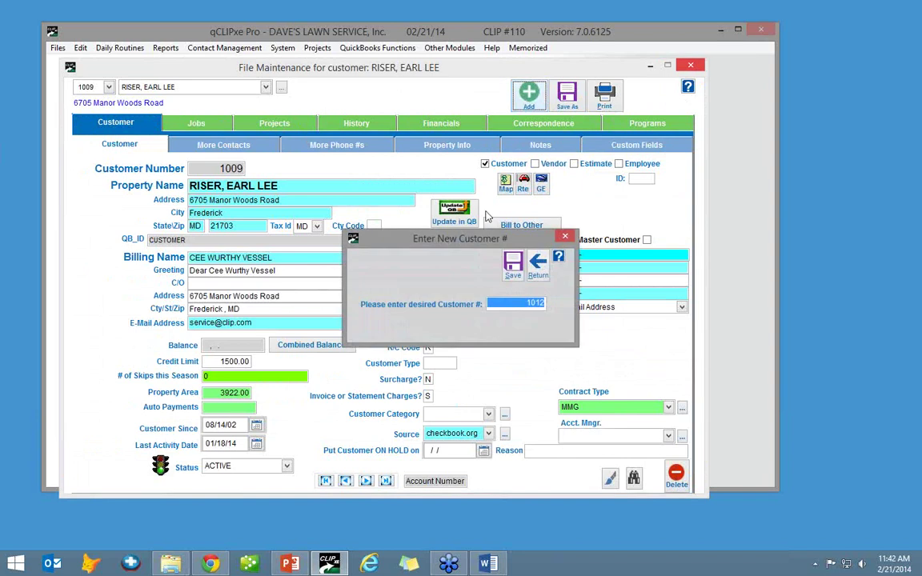
click(510, 269)
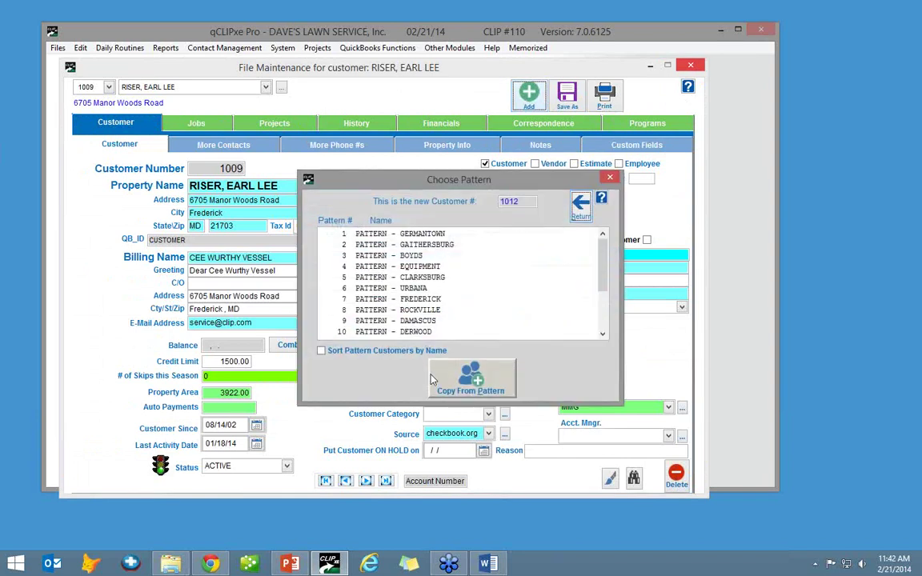
click(414, 243)
click(471, 376)
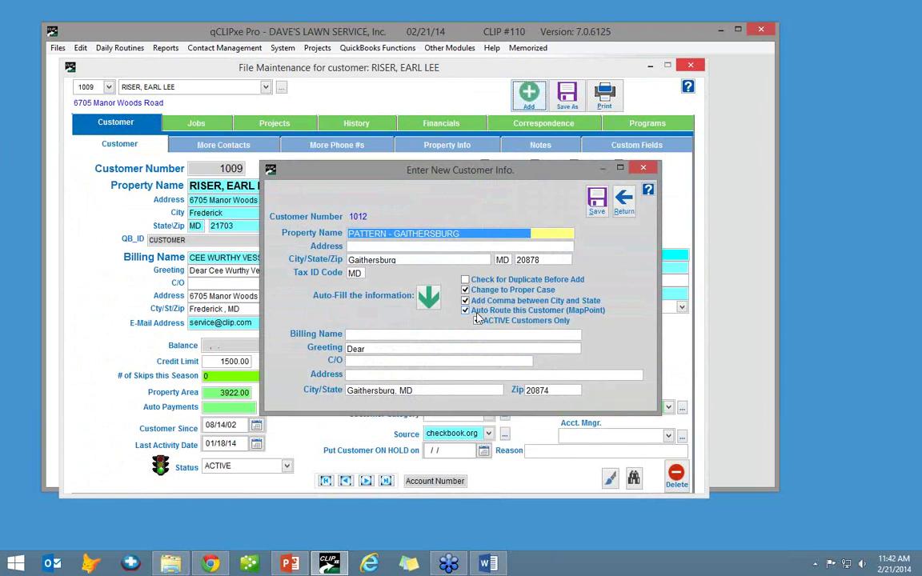
click(477, 320)
click(440, 247)
key(shift+Tab)
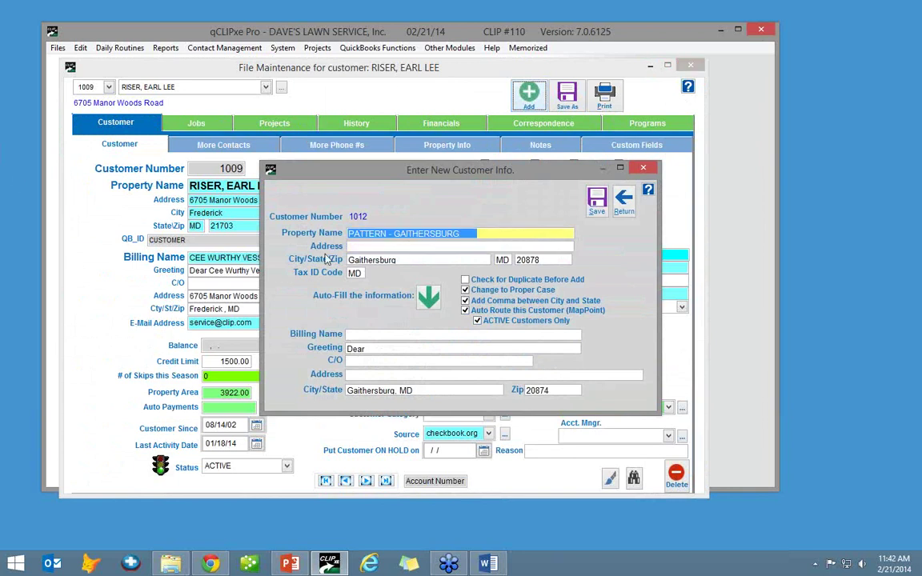
key(Tab)
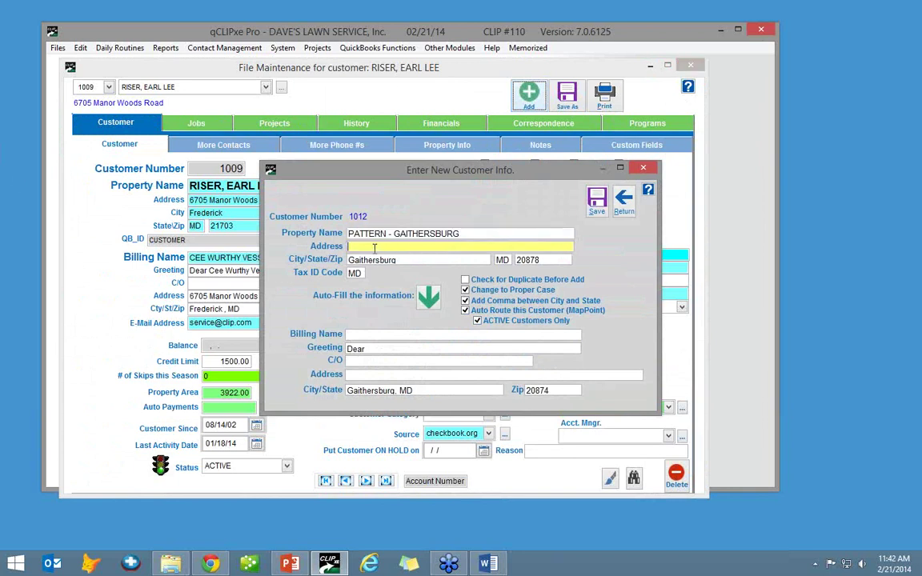
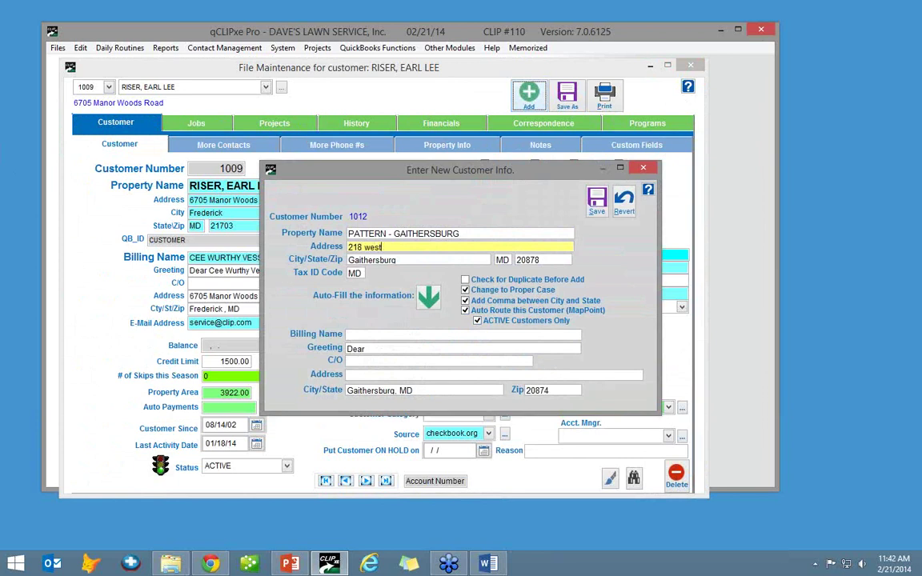
key(Tab)
text(Fre)
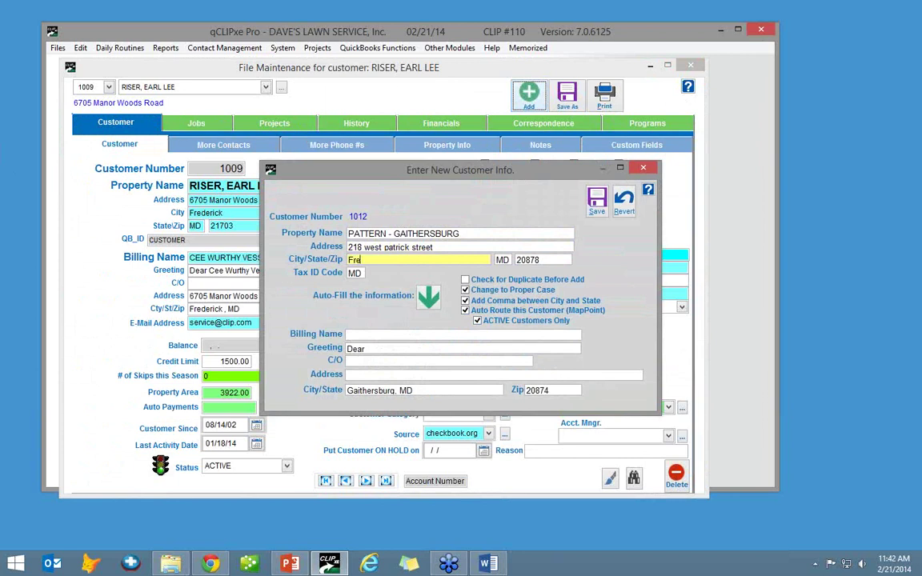
text(derick)
key(Tab)
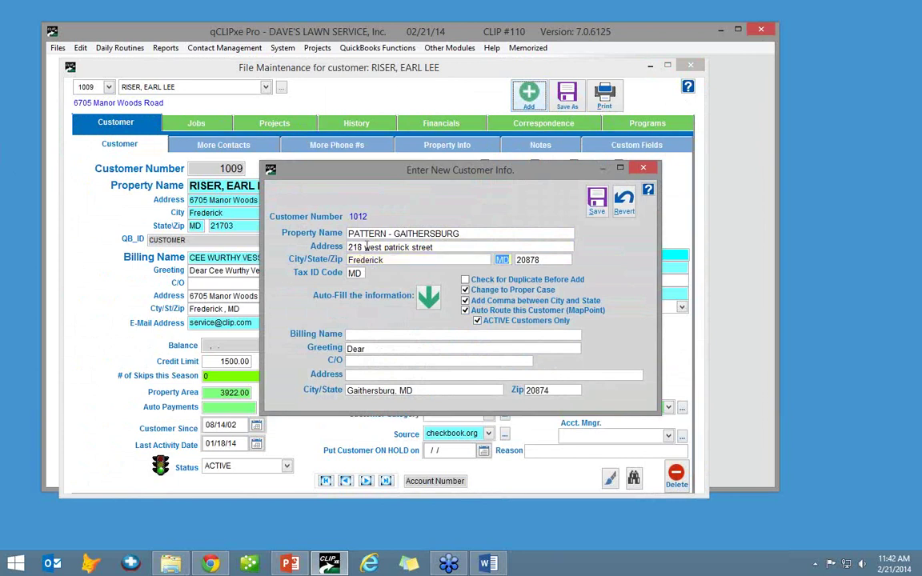
text(21701)
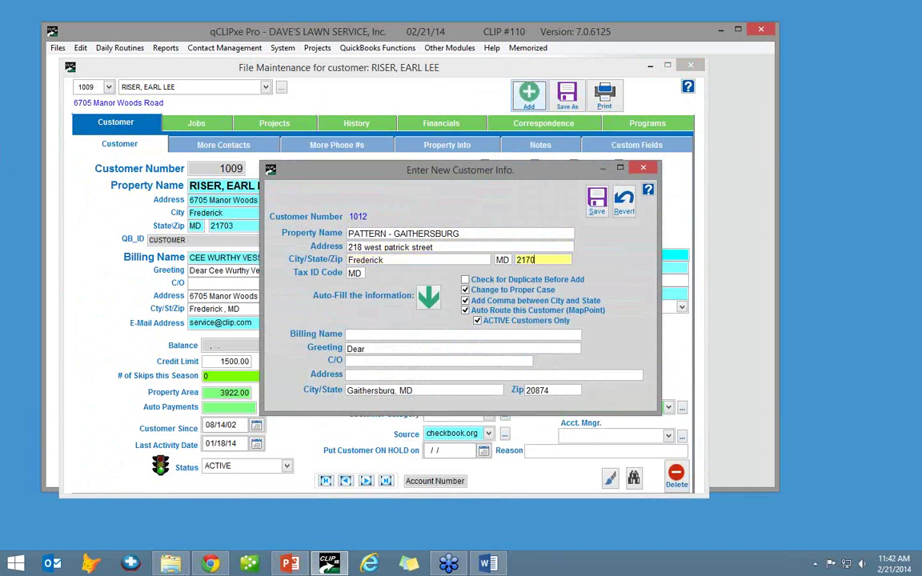
key(Tab)
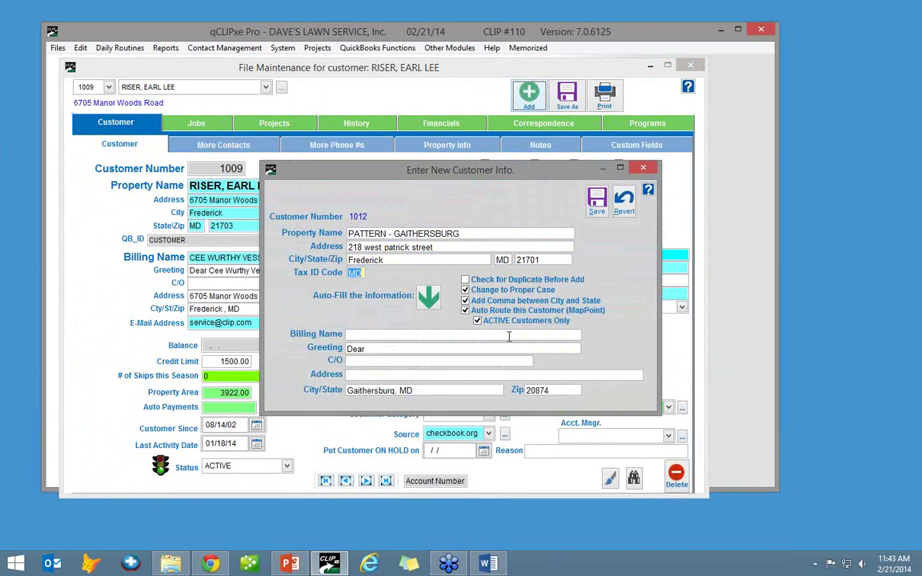
click(428, 296)
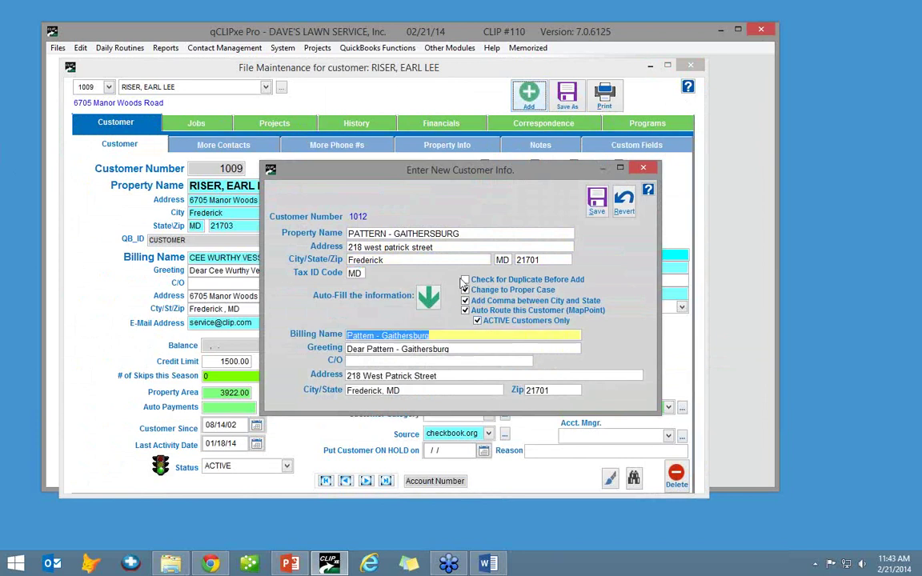
click(597, 200)
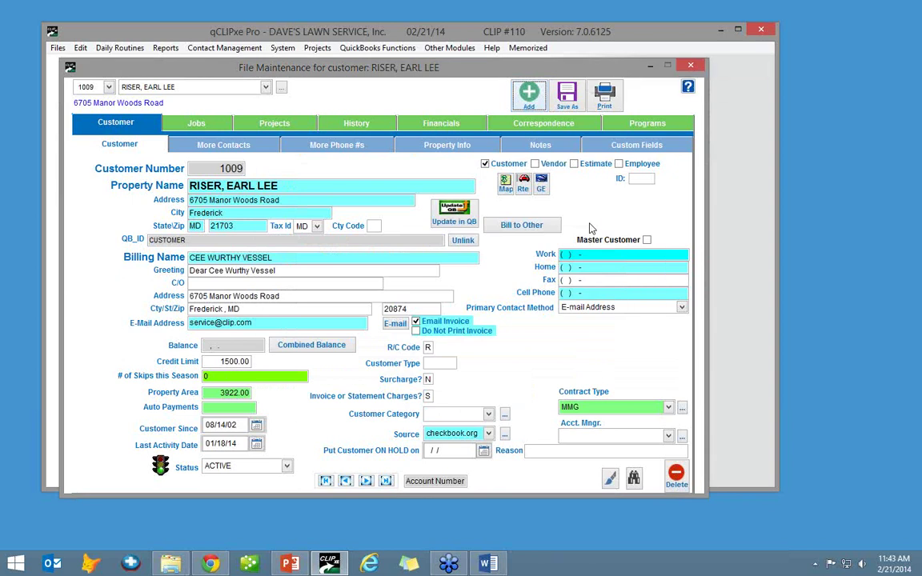
click(446, 152)
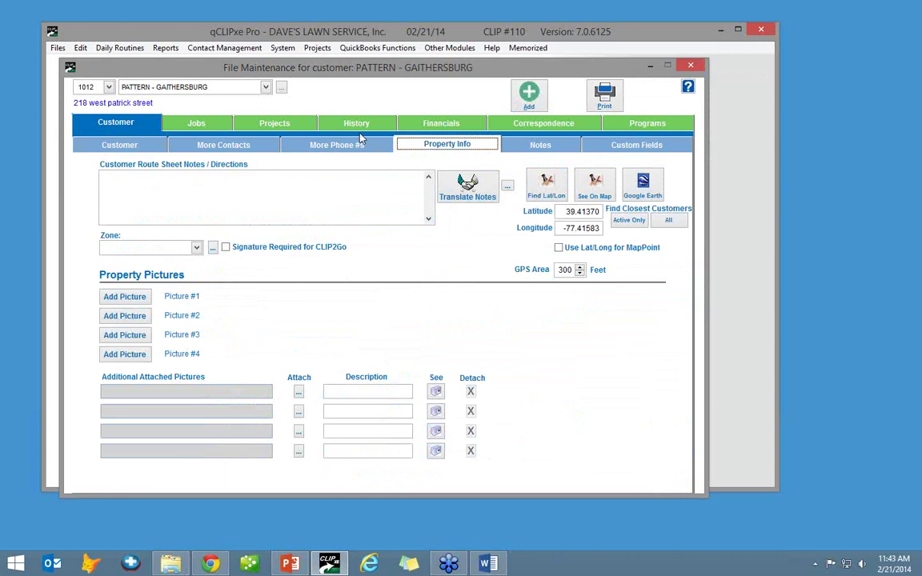
click(144, 130)
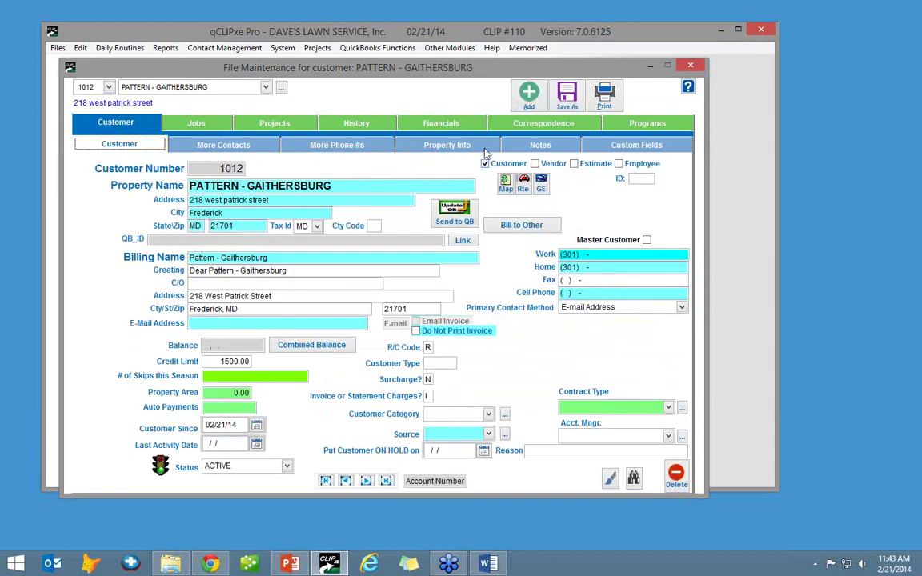
click(190, 118)
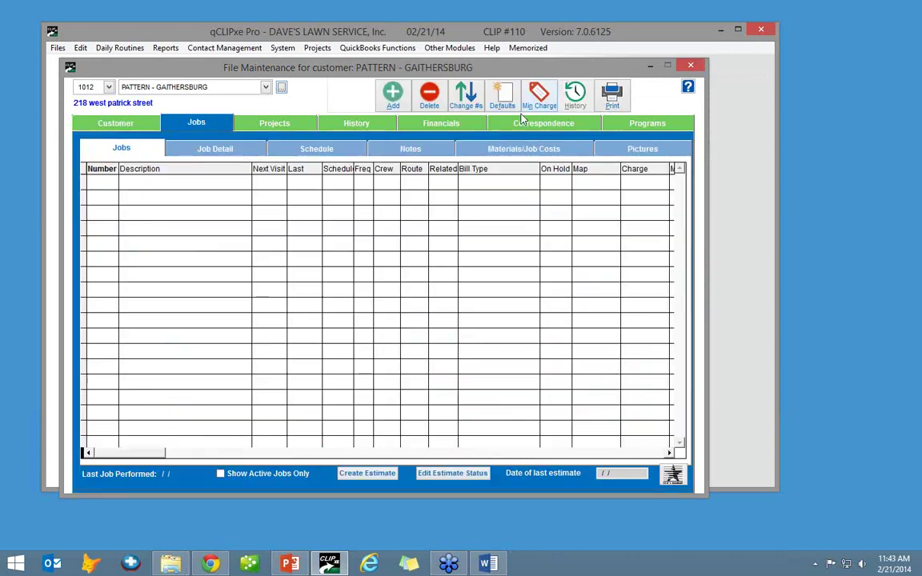
click(501, 96)
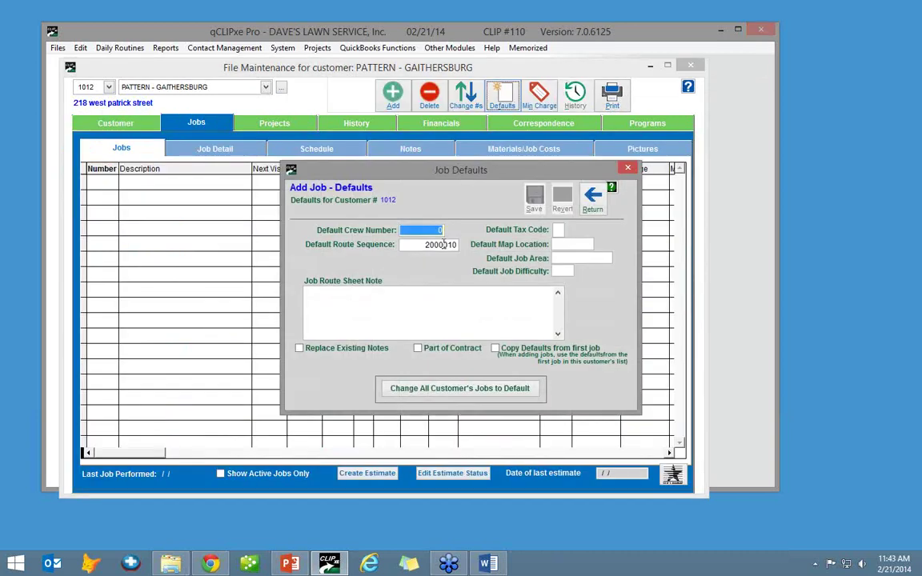
click(414, 244)
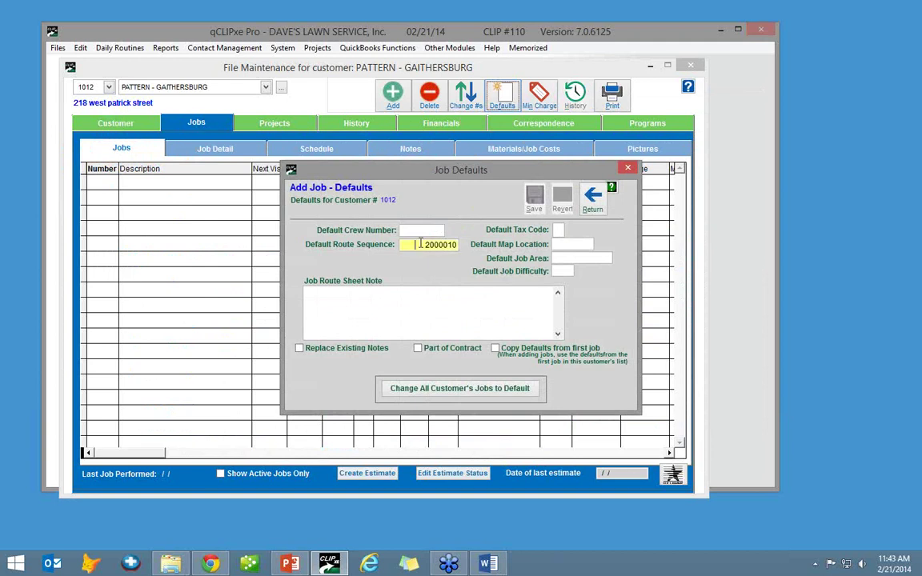
click(593, 204)
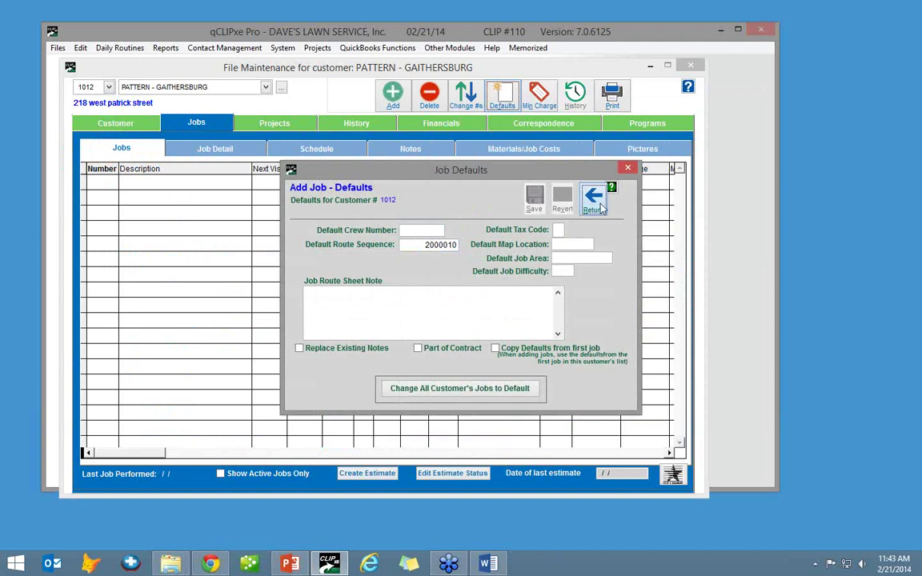
click(432, 244)
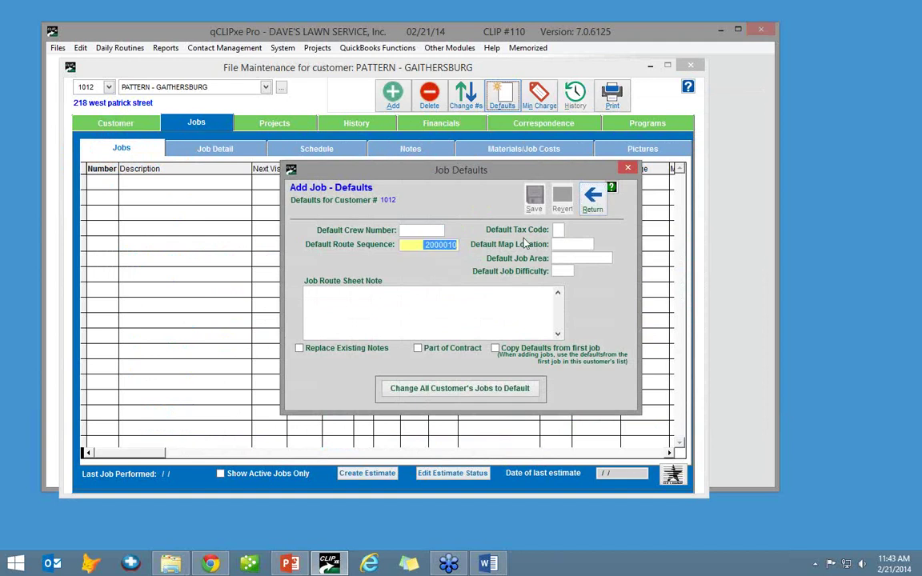
click(612, 189)
click(144, 122)
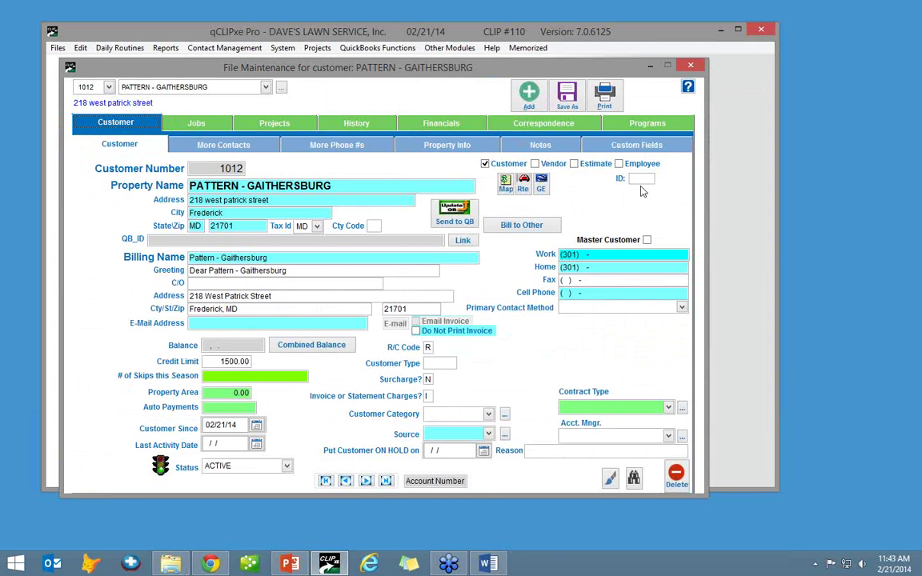
- From the new customer's Property Info, list the closest active customers by distance
click(422, 148)
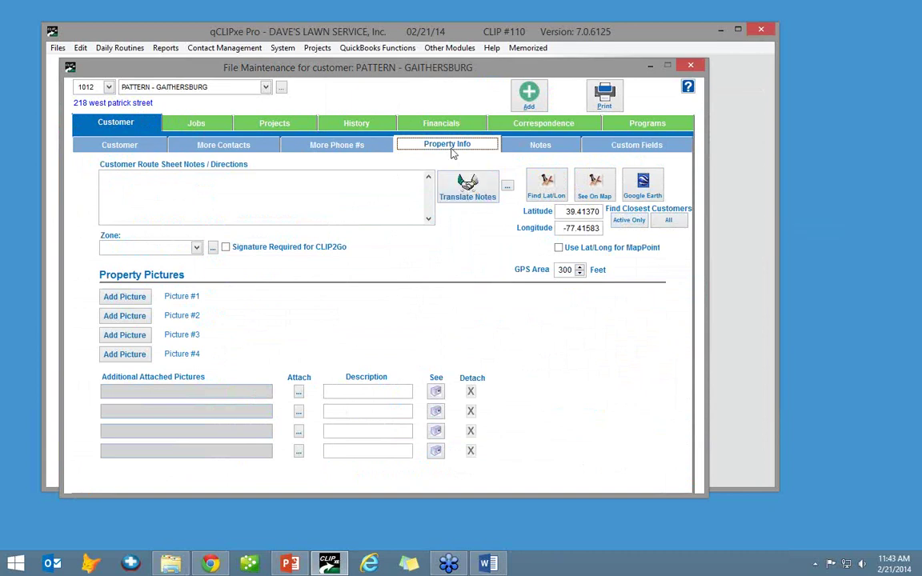
click(630, 220)
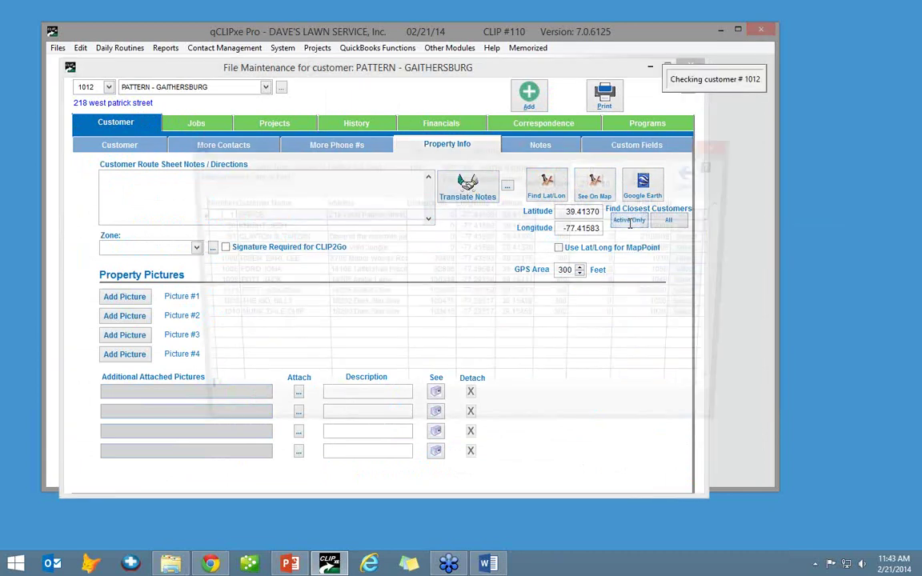
drag(442, 147, 433, 139)
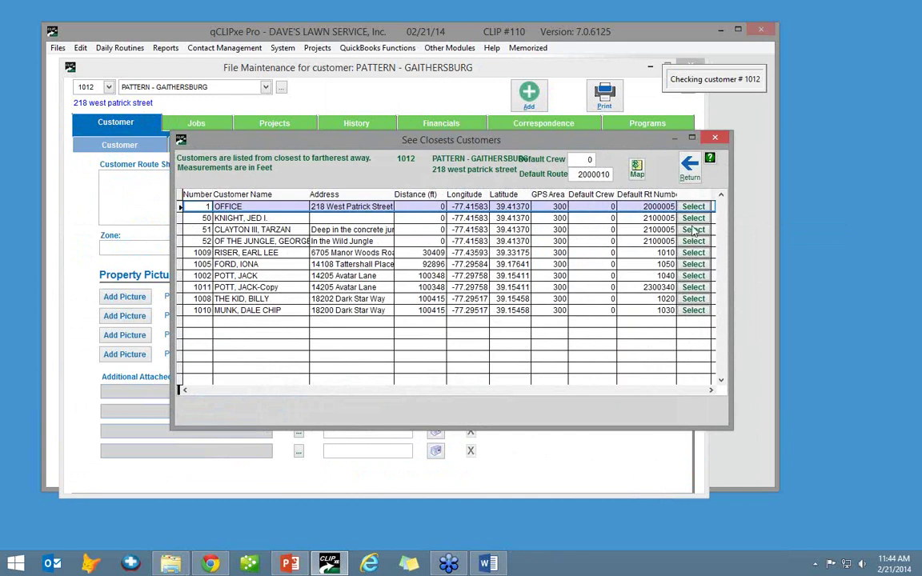
- Close the See Closest Customers list with its Return arrow
click(686, 168)
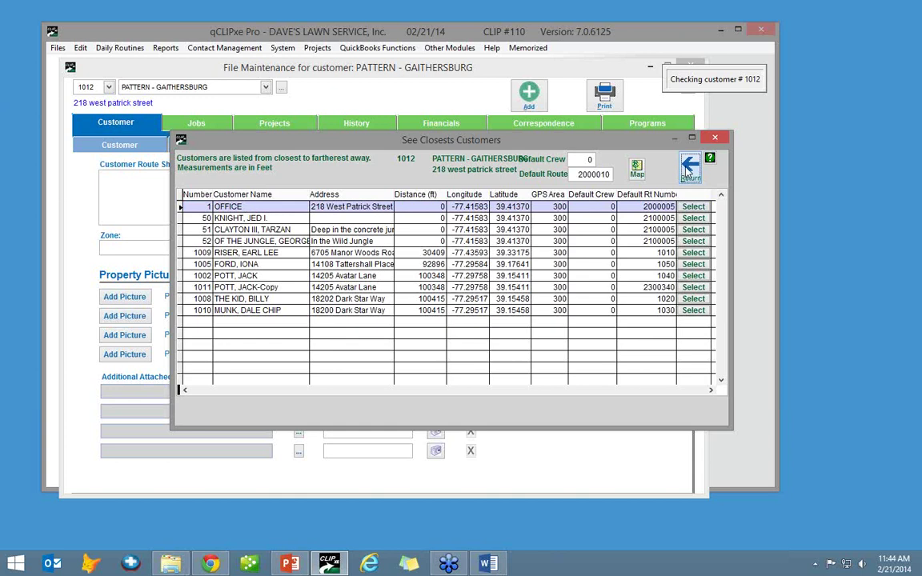
click(688, 168)
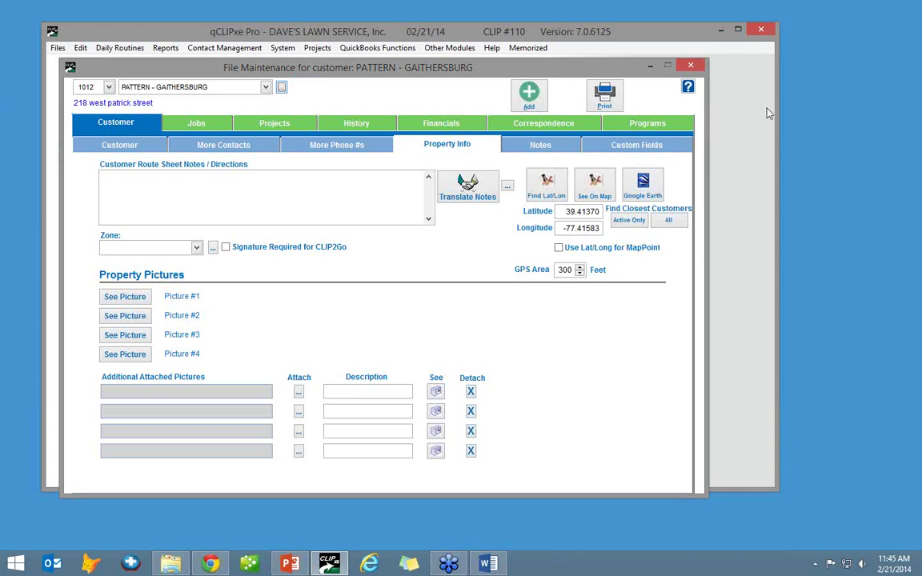
- Review the new customer's Customer and Jobs tabs, then close the File Maintenance window
click(120, 144)
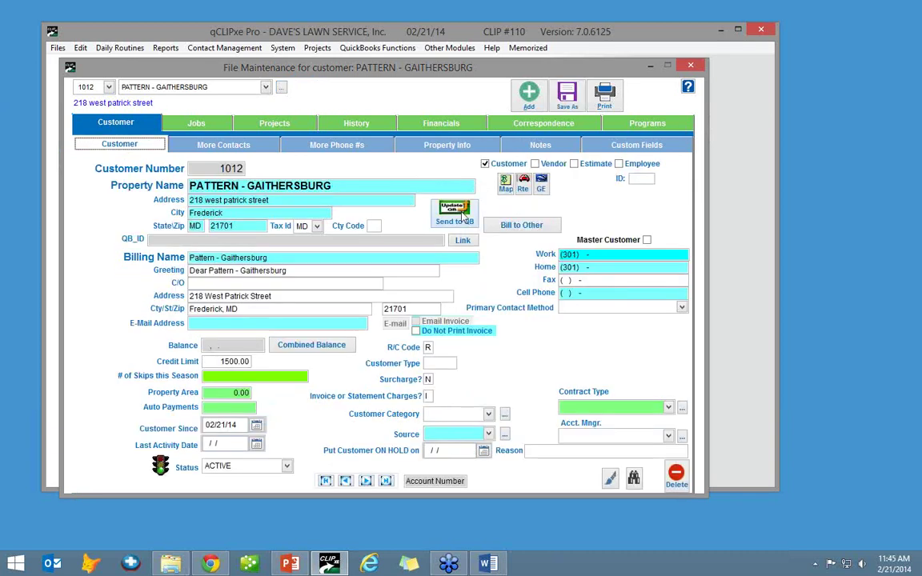
click(184, 117)
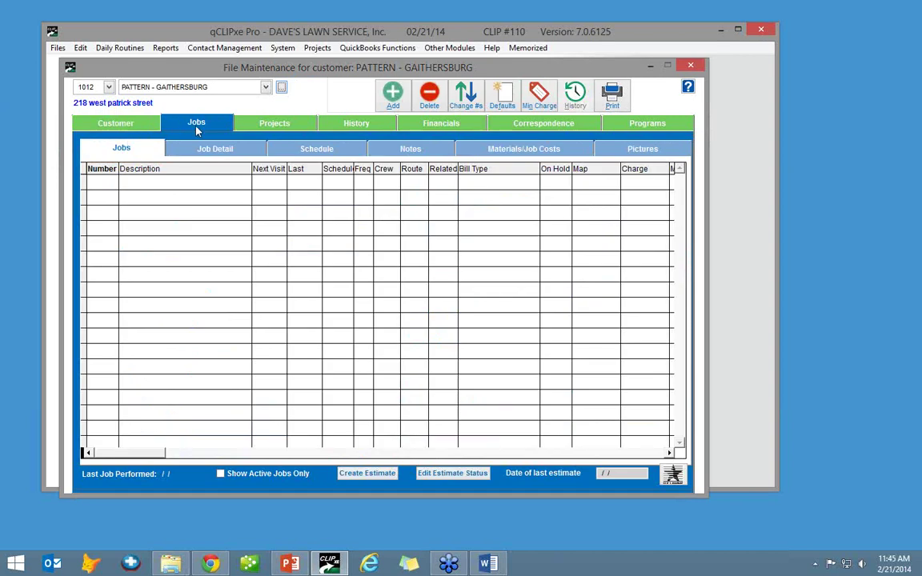
click(127, 121)
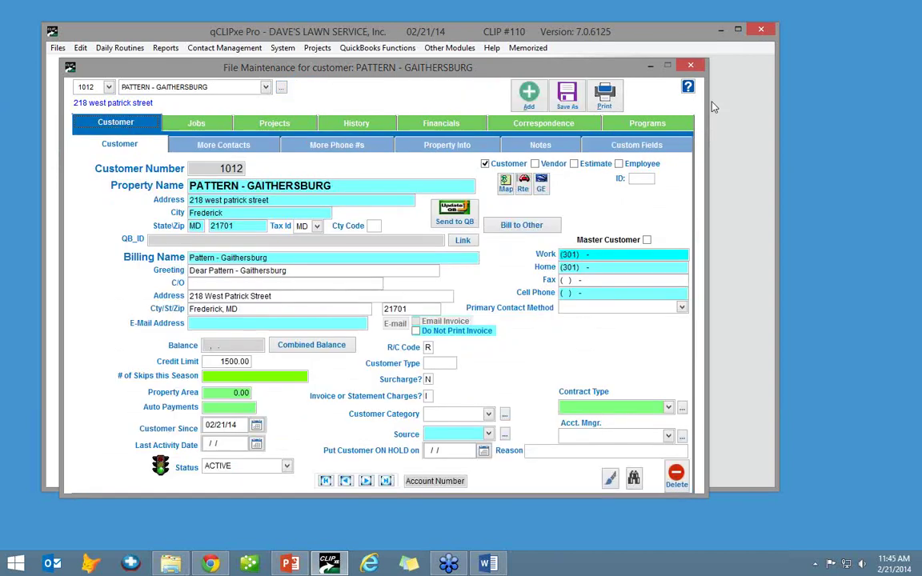
click(692, 64)
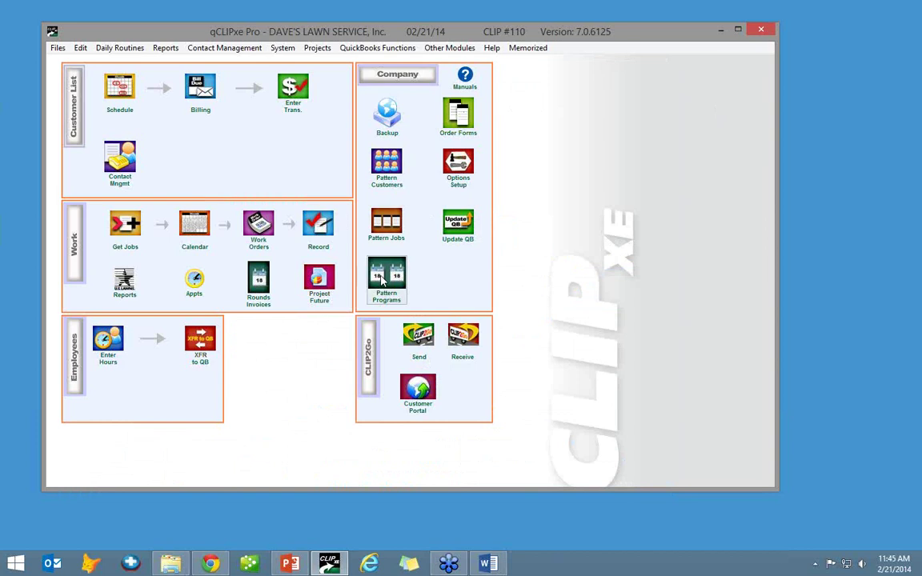
- Open the PATTERN - ADAMSTOWN pattern customer and clear and save its street address
click(384, 183)
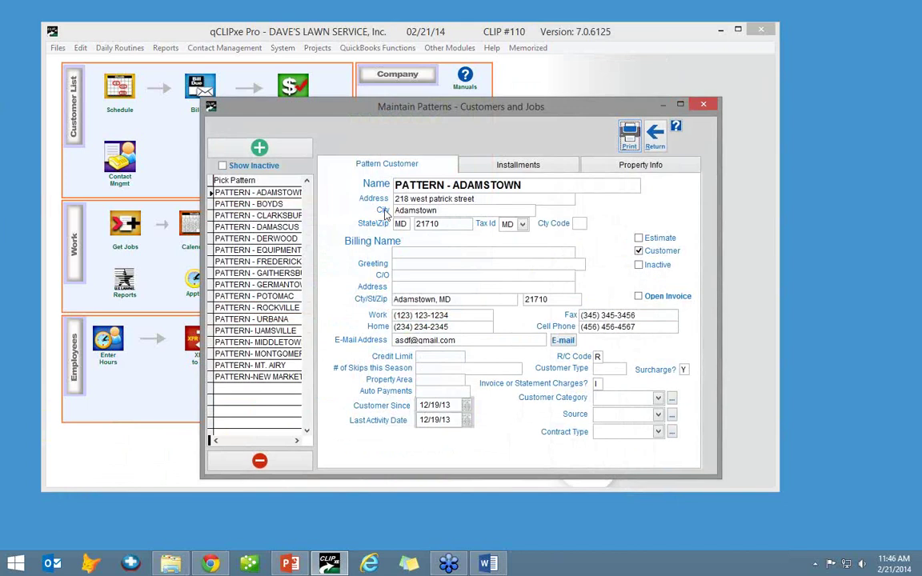
click(270, 203)
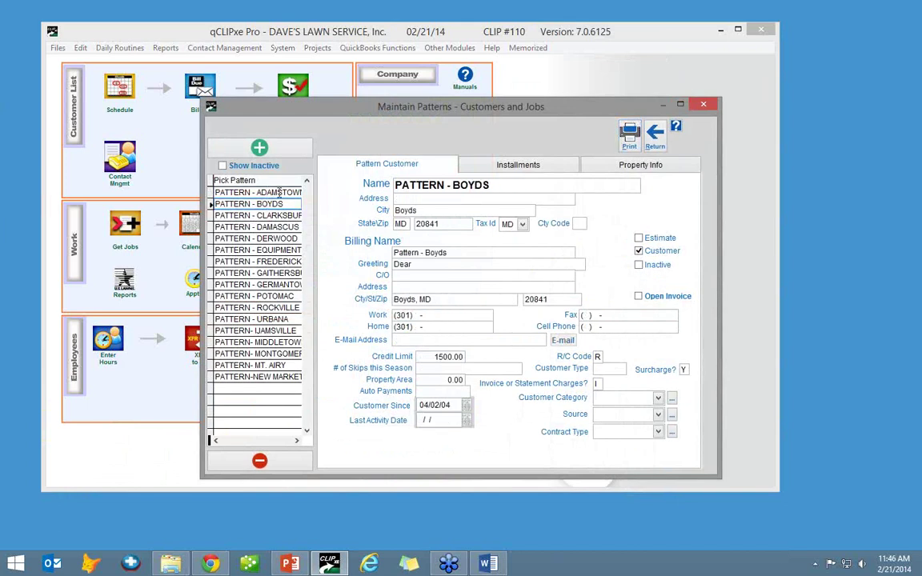
click(272, 193)
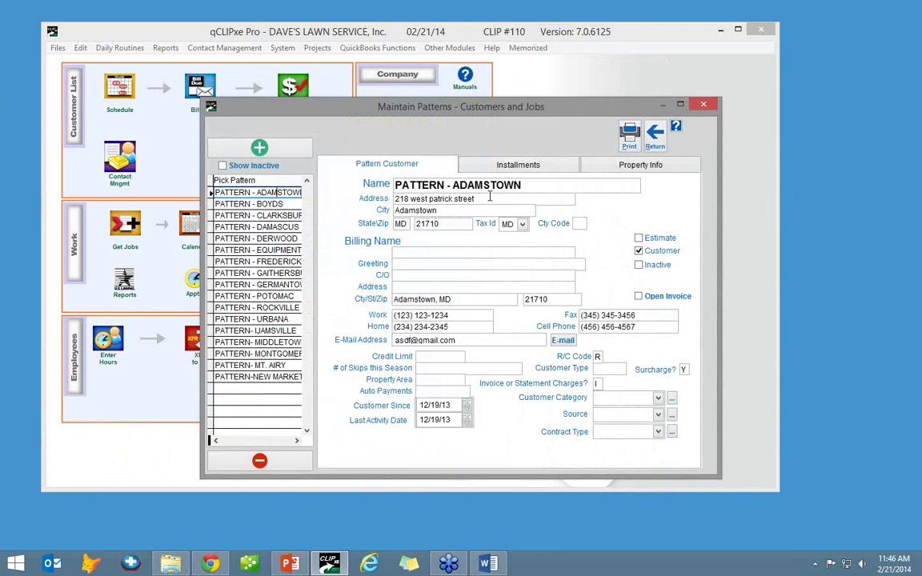
click(408, 199)
key(Delete)
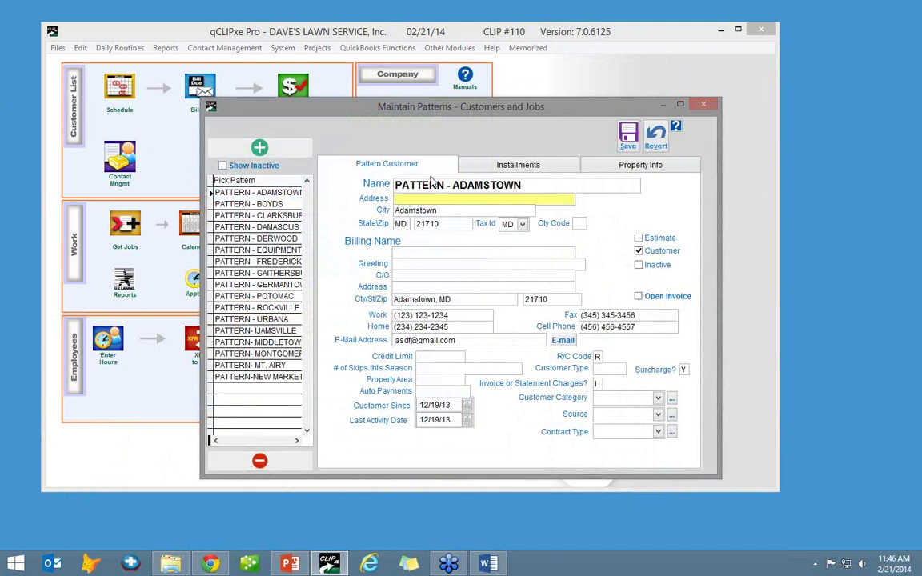
click(628, 142)
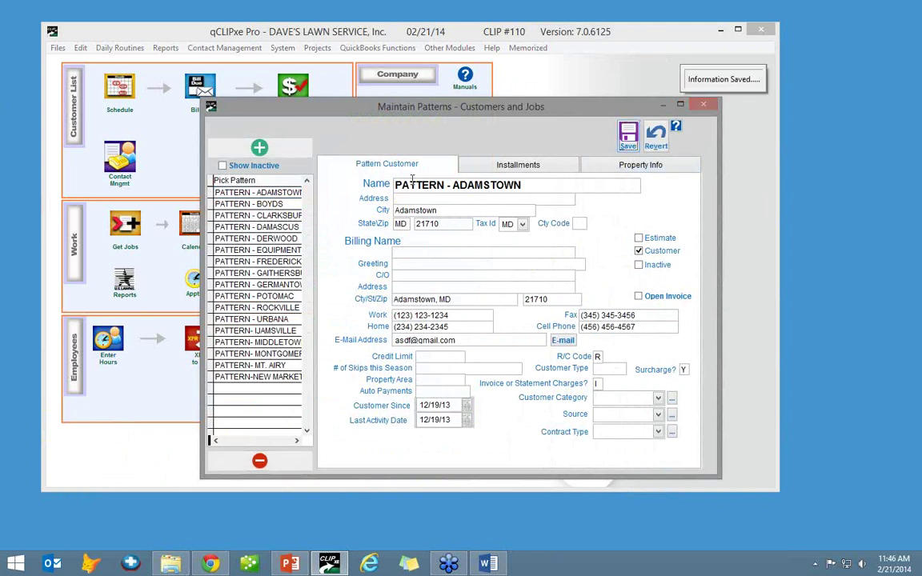
- Trim the zip code to 217, save, and view the 300.00 monthly installments
click(448, 211)
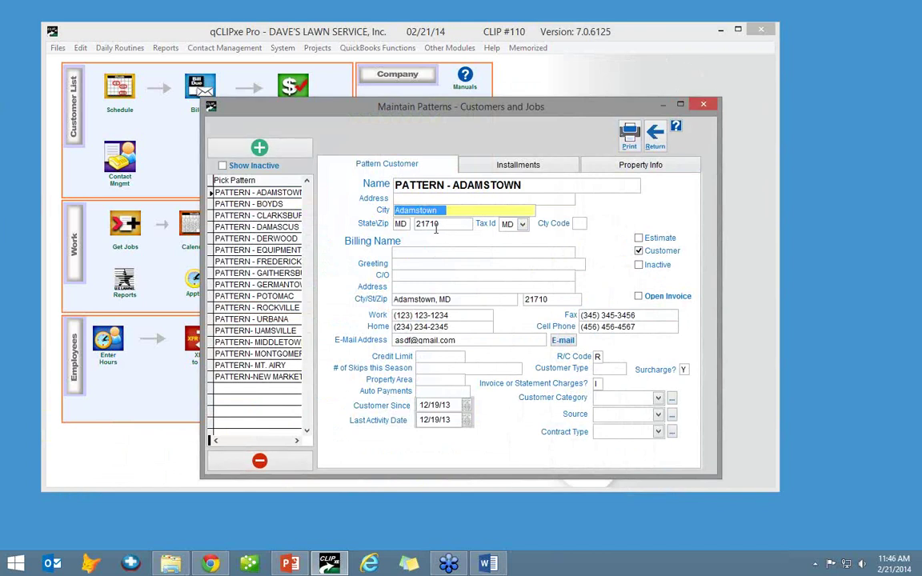
click(440, 224)
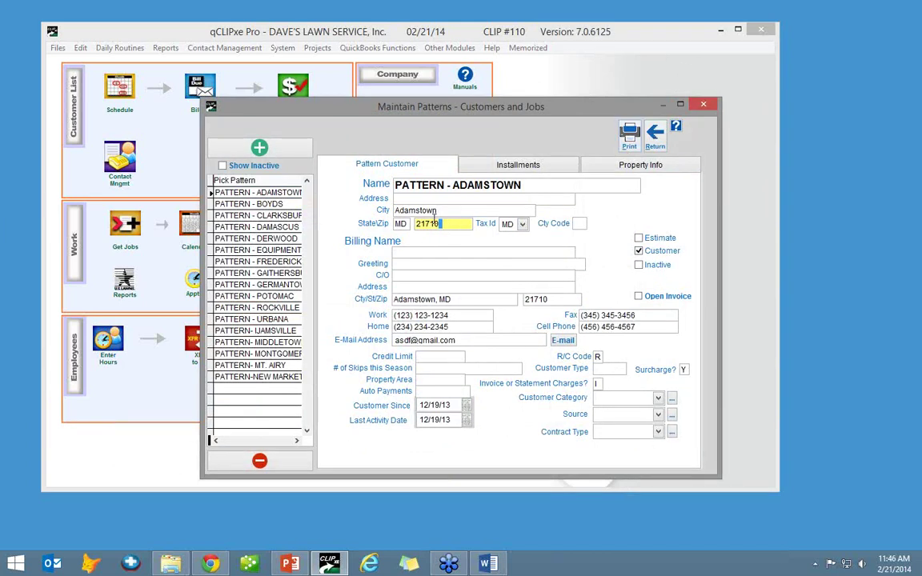
drag(453, 228, 431, 221)
key(BackSpace)
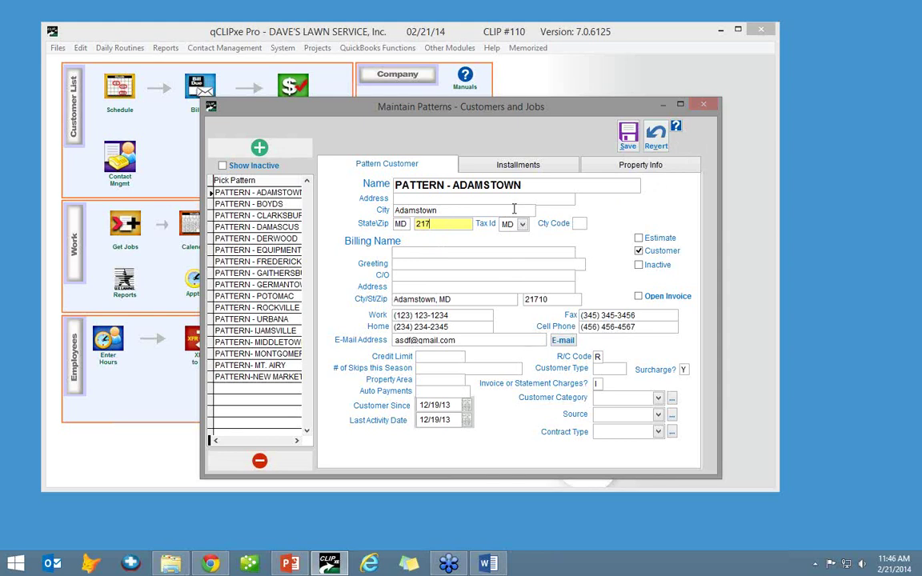
click(628, 138)
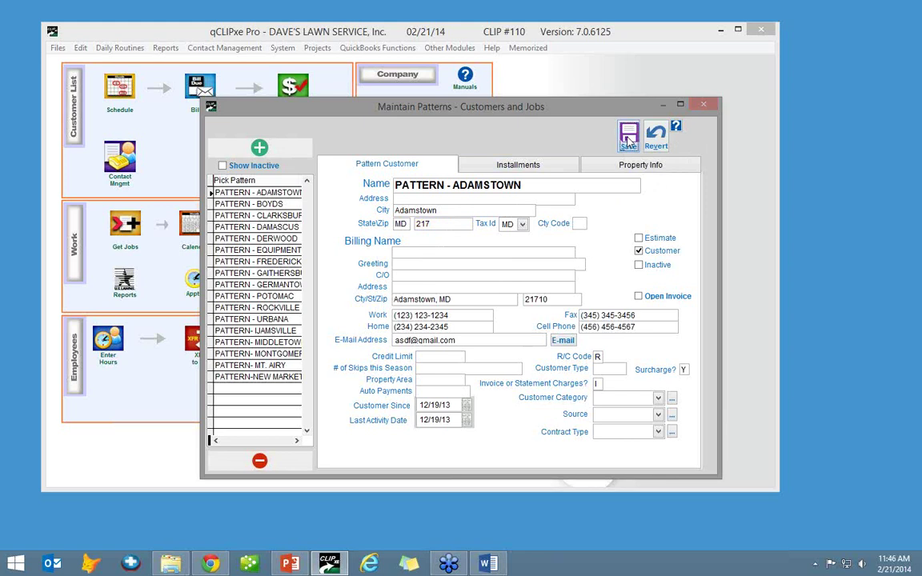
click(534, 166)
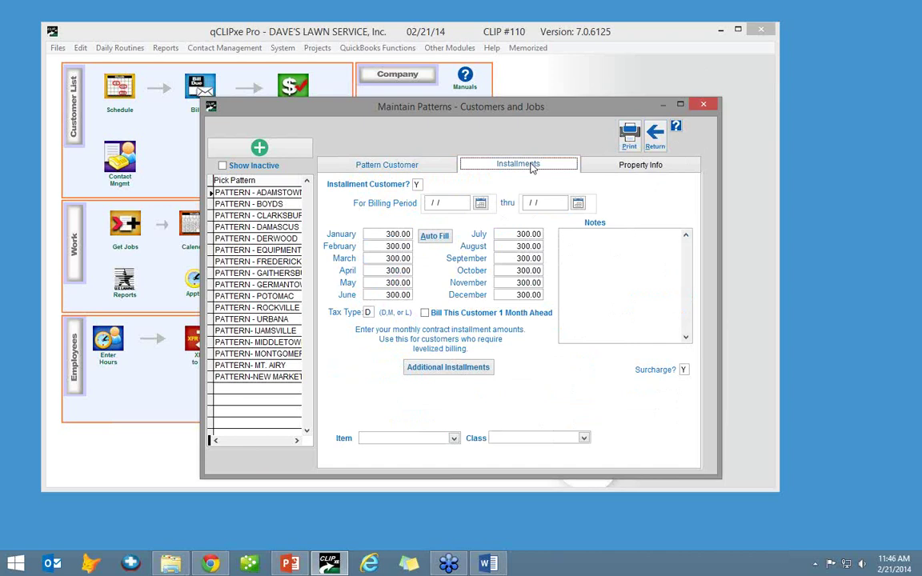
- Check the Adamstown pattern's property info (route note 'test property note', zone 1), then close pattern customers
click(621, 164)
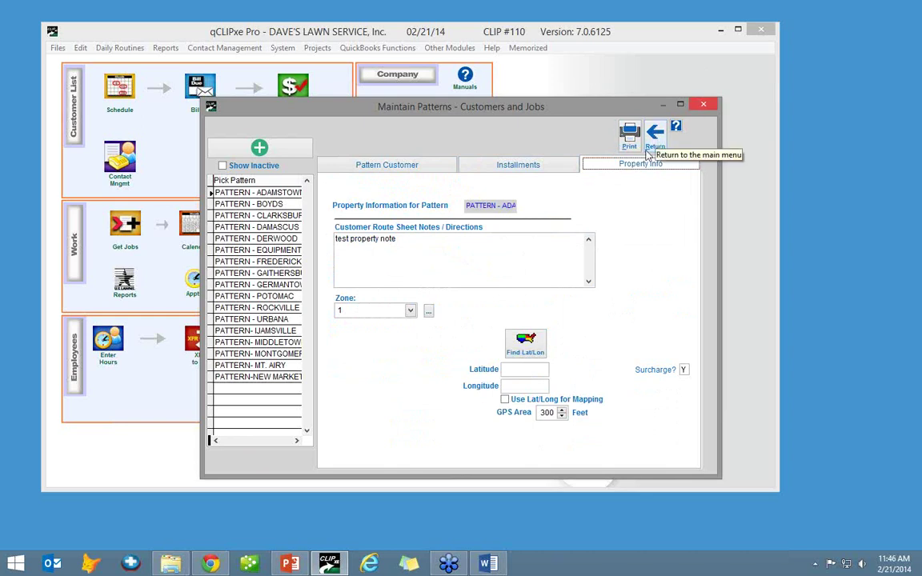
click(494, 252)
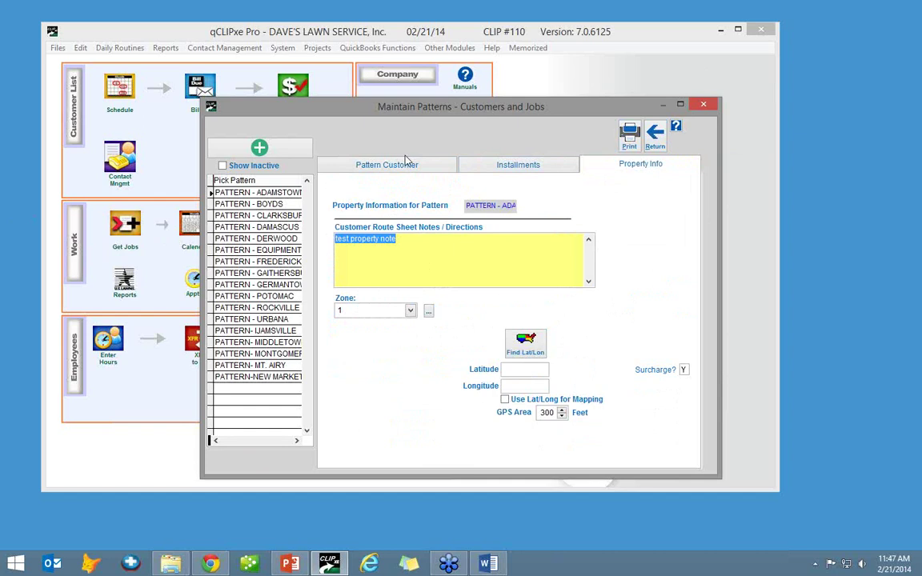
click(653, 136)
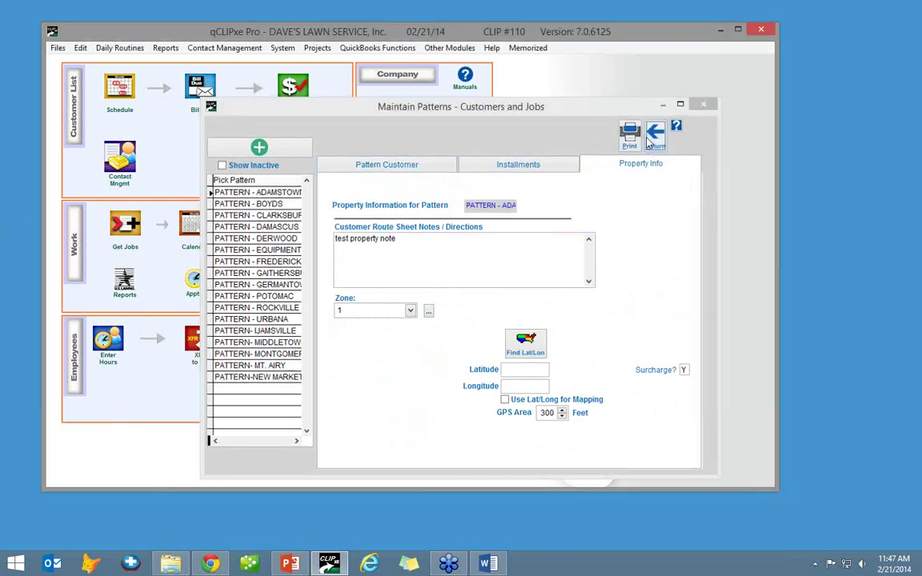
- Open Pattern Jobs and show the details of the Lawn Maintenance- MMG job
click(387, 216)
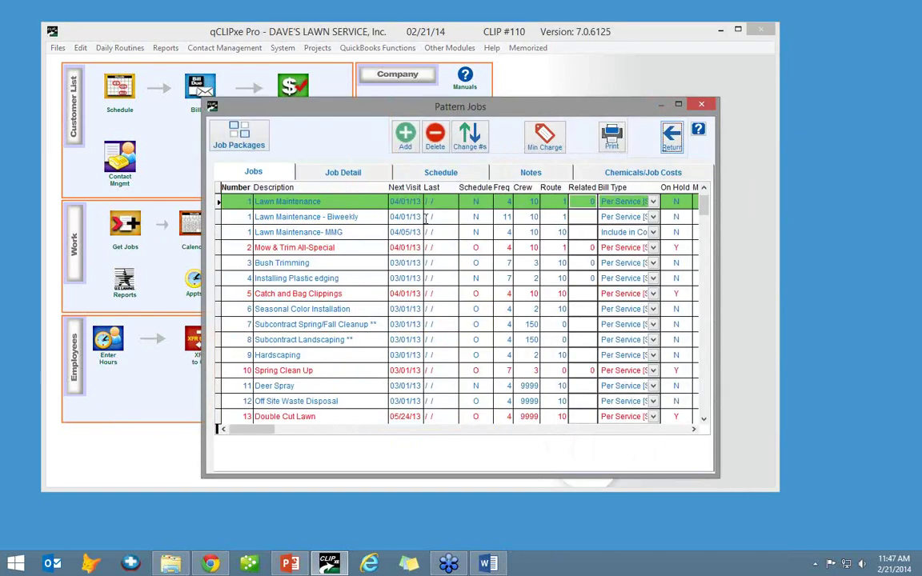
click(336, 201)
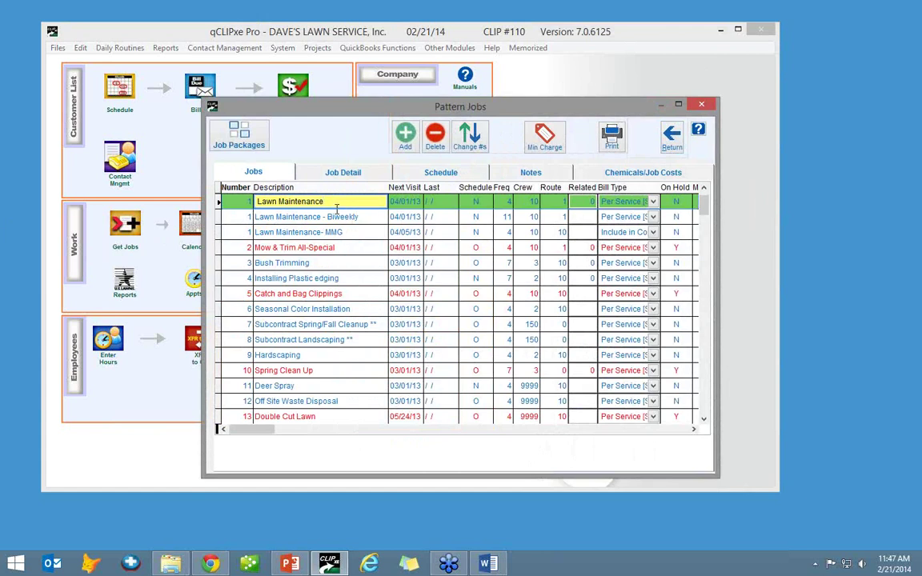
click(328, 217)
click(335, 231)
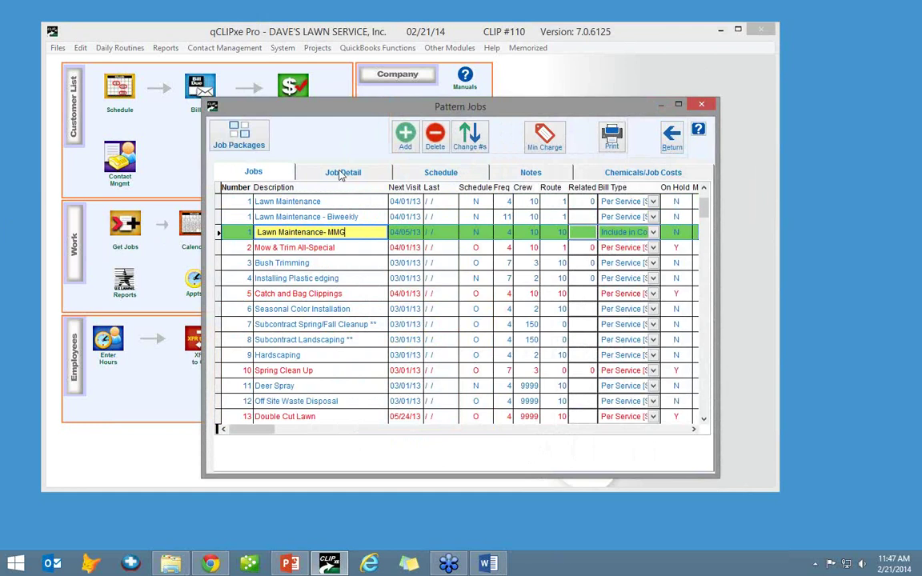
click(343, 174)
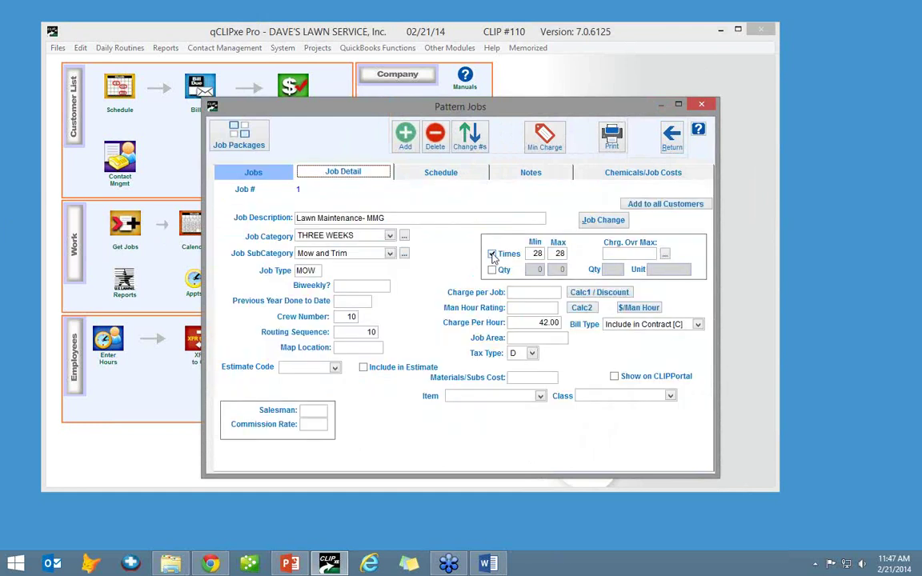
- Review its min/max times, charge per hour and crew, then view its Friday, March–November schedule
click(539, 256)
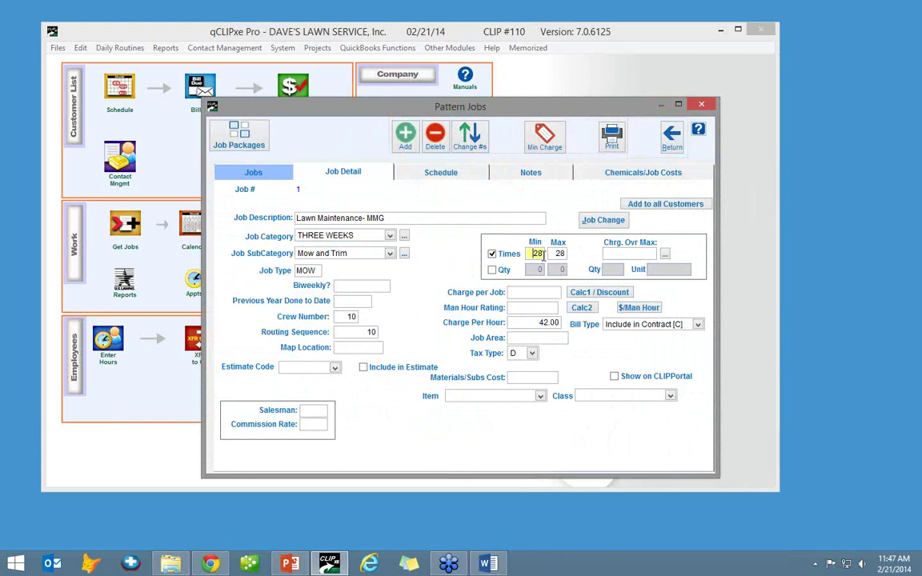
key(Tab)
click(532, 319)
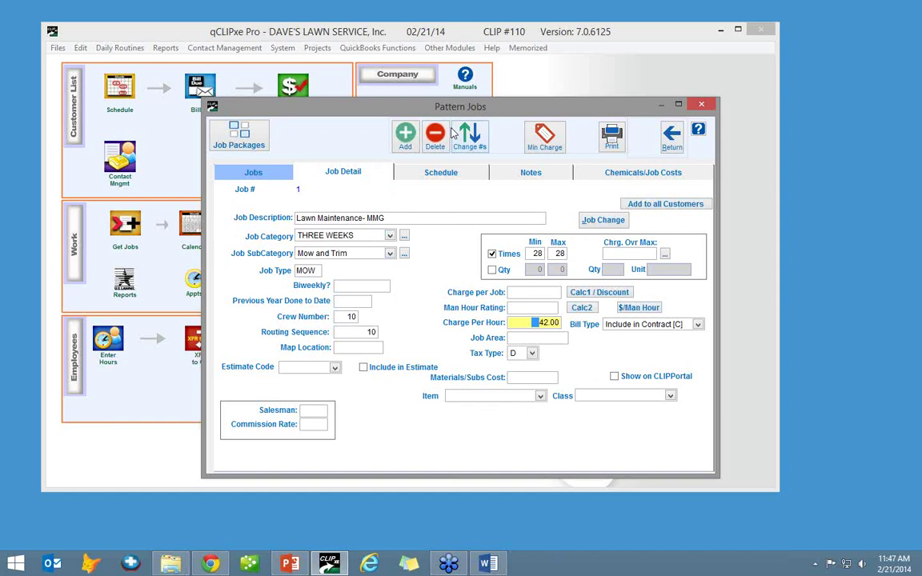
click(342, 317)
click(344, 172)
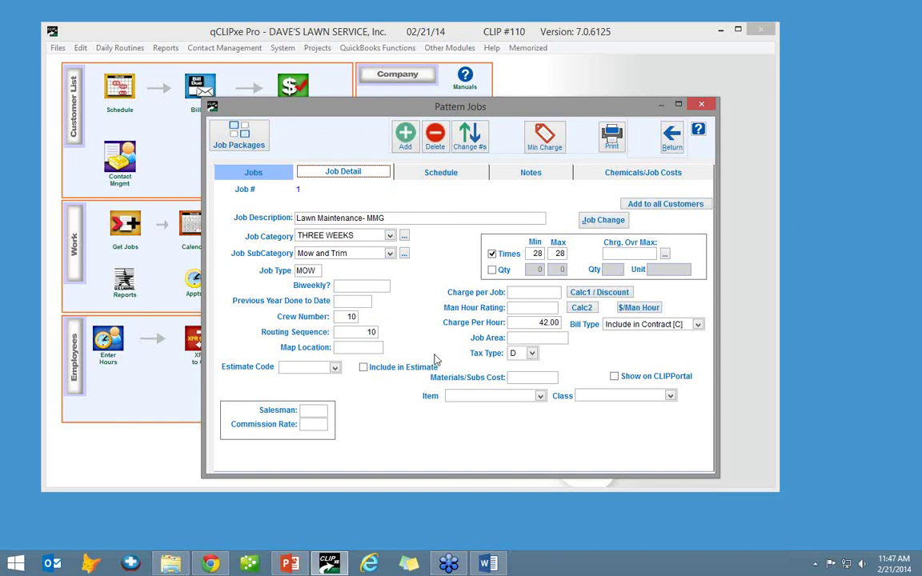
click(439, 176)
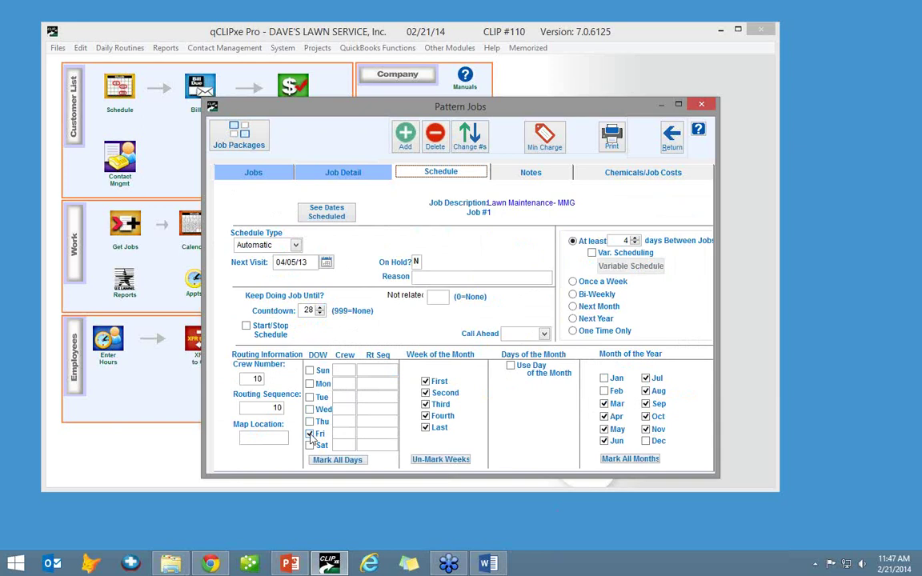
- Keep Friday as the job's only service day, close Pattern Jobs, and open the System menu
click(310, 434)
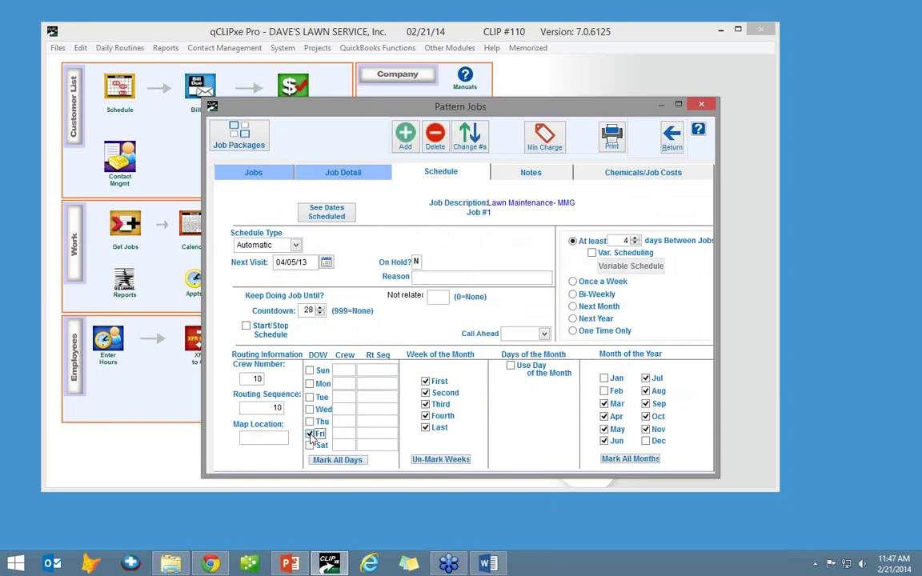
click(310, 383)
click(310, 396)
click(309, 396)
click(309, 384)
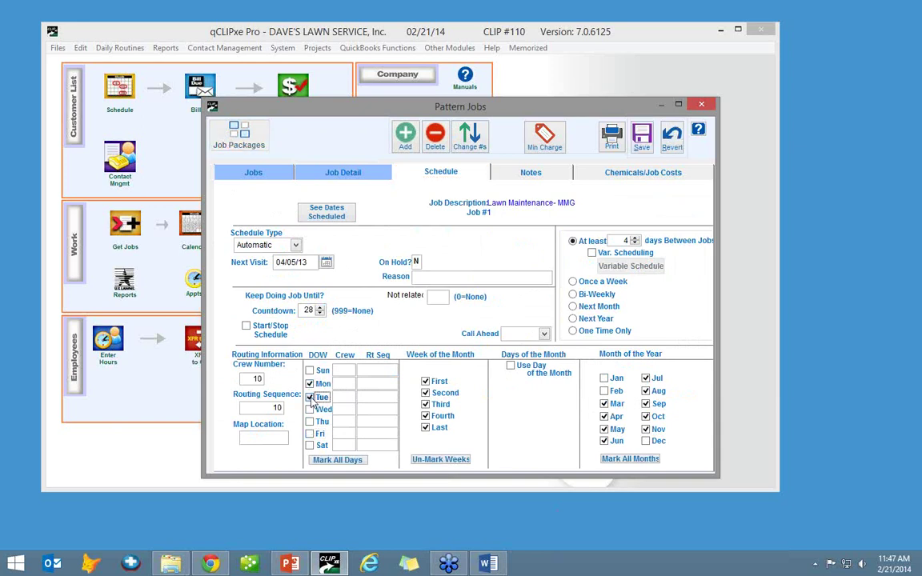
click(317, 434)
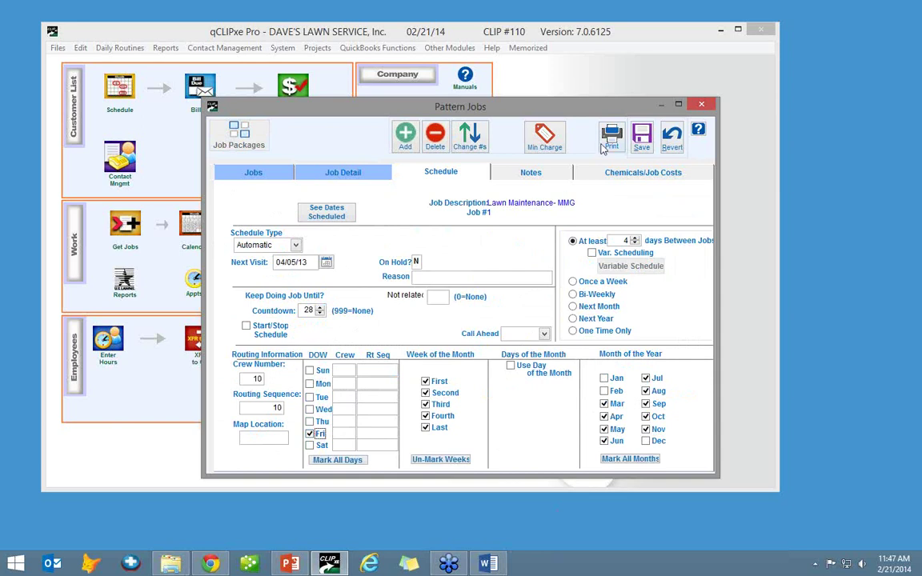
click(673, 138)
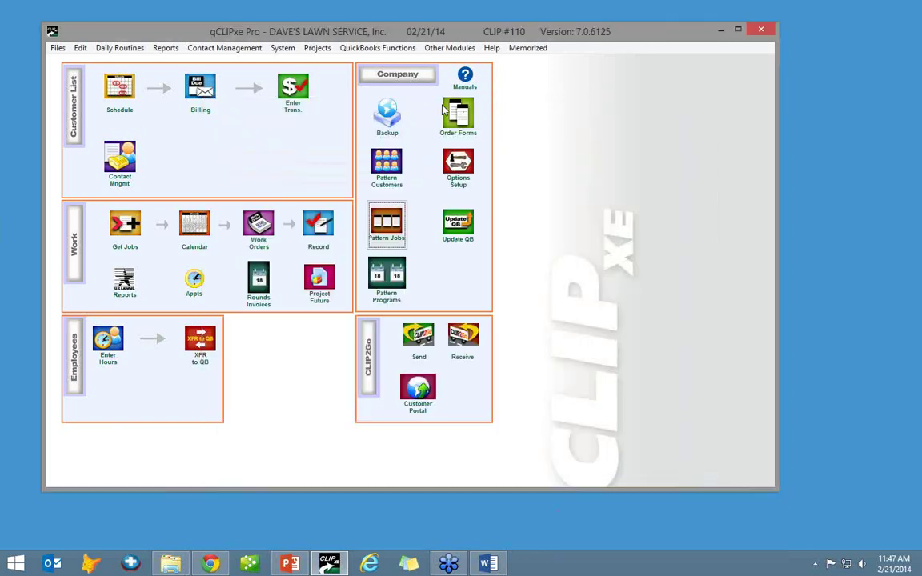
click(280, 48)
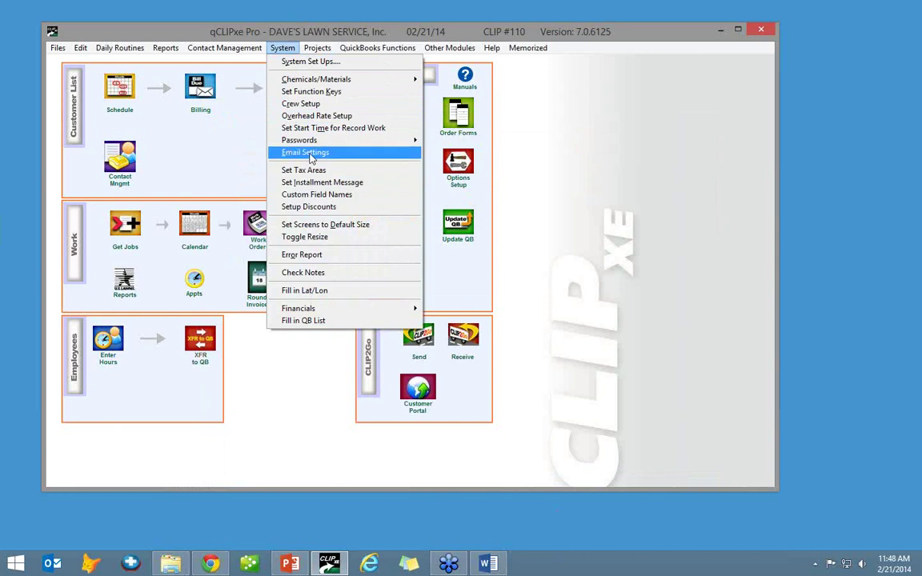
- Change the F2 function-key text to 'The Contract is signed for this customer' and save it
click(328, 93)
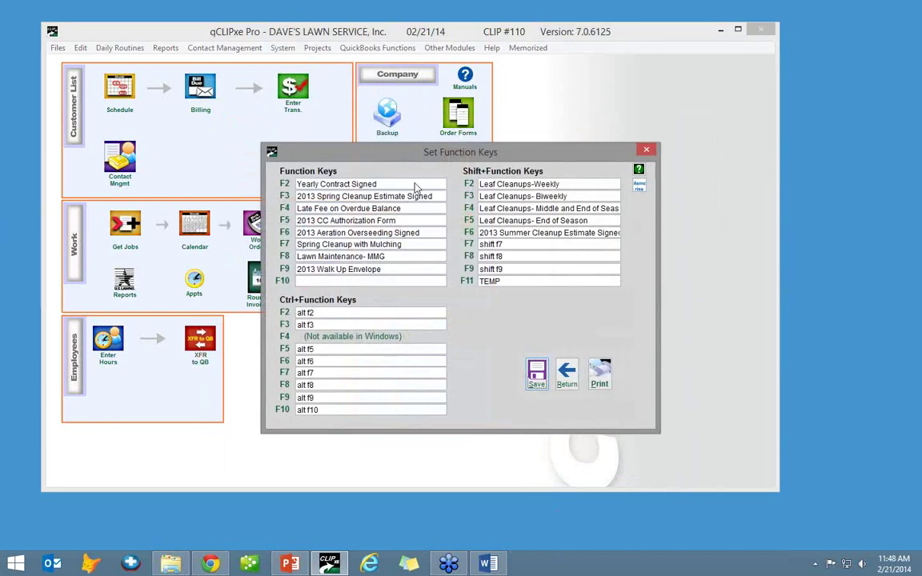
click(391, 183)
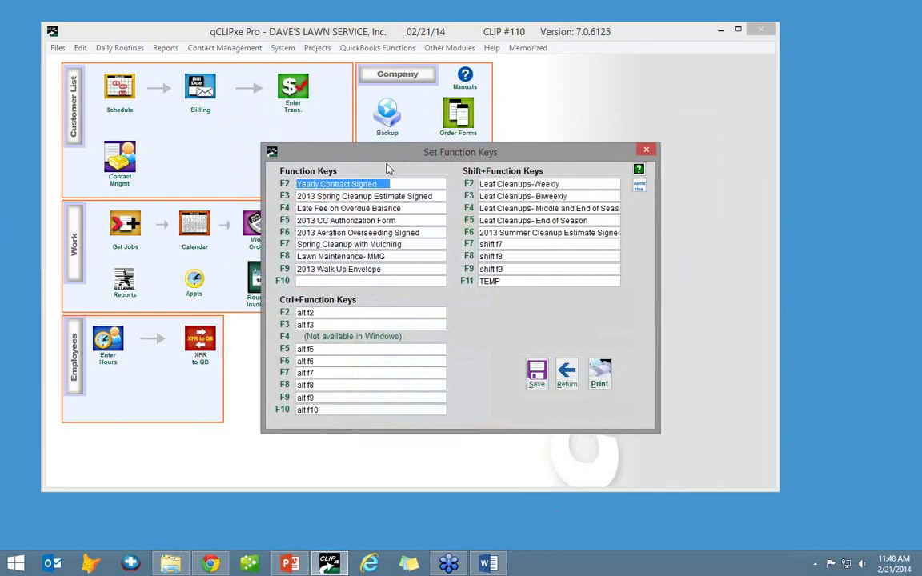
drag(395, 149, 386, 99)
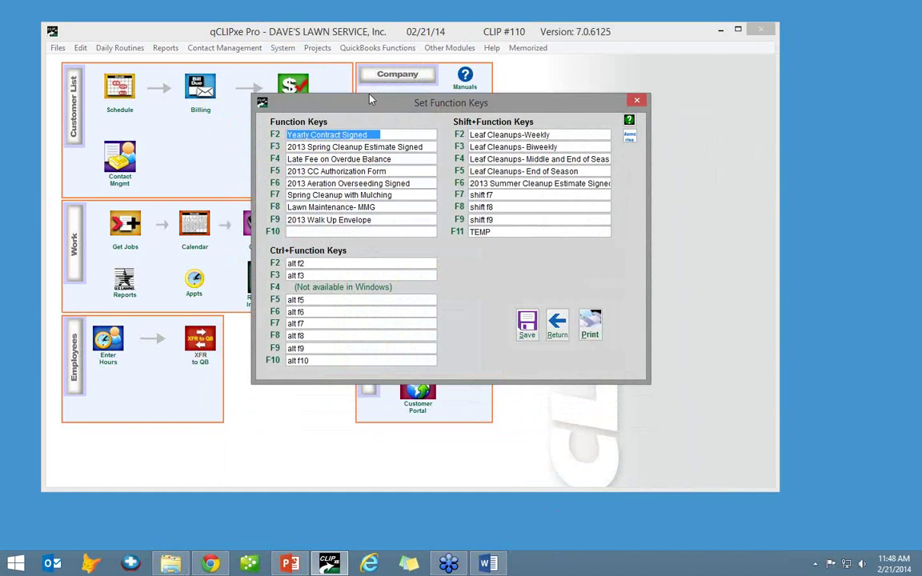
click(432, 149)
key(BackSpace)
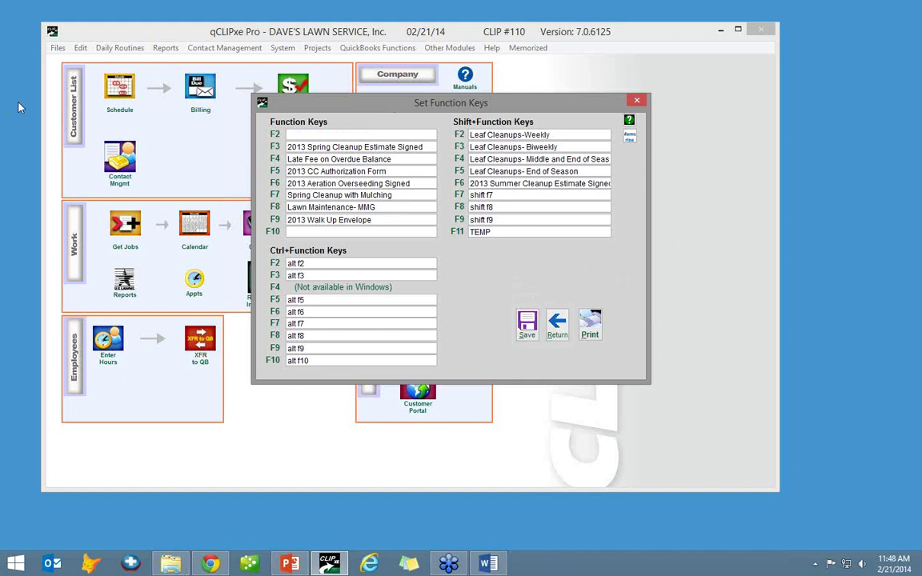
text(The se)
key(BackSpace)
key(BackSpace)
key(BackSpace)
key(BackSpace)
text(Contract is signed for this customer)
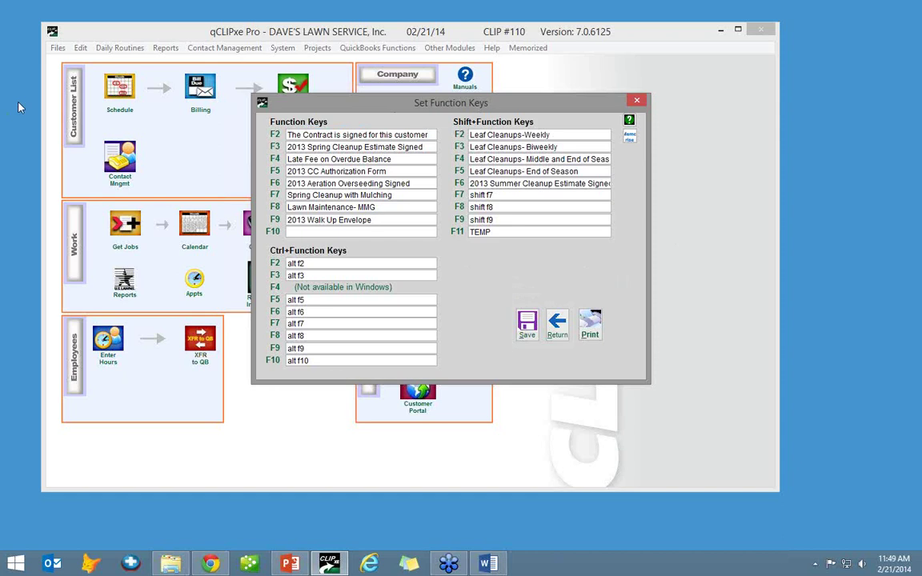
click(526, 325)
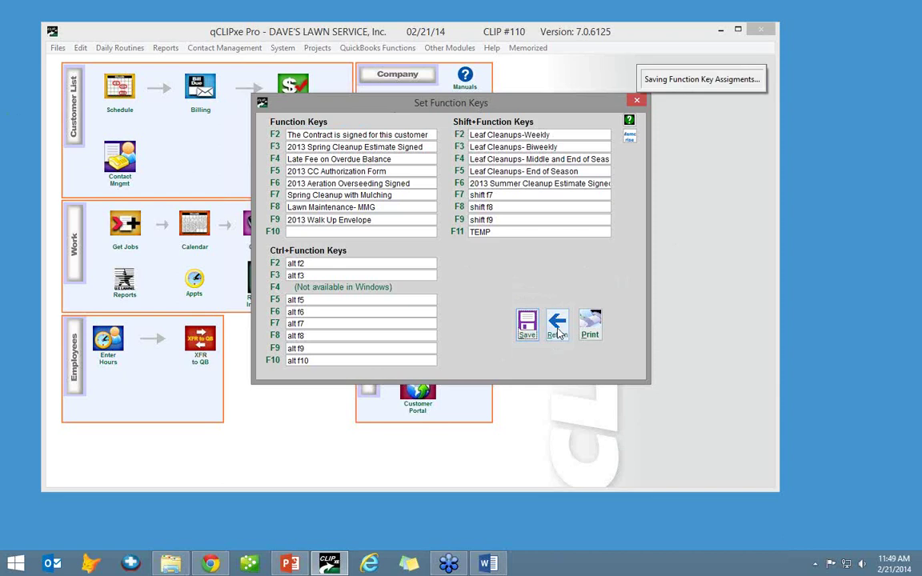
click(558, 329)
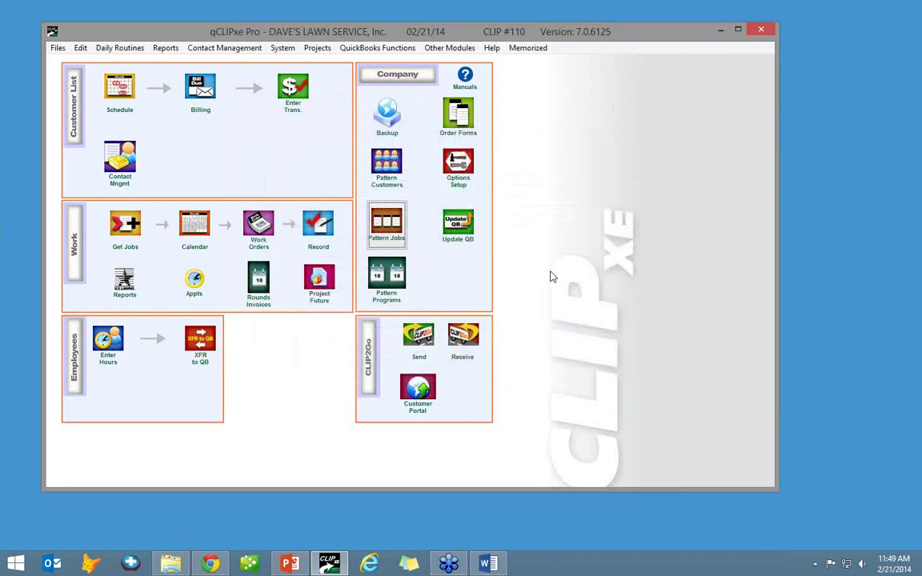
click(74, 102)
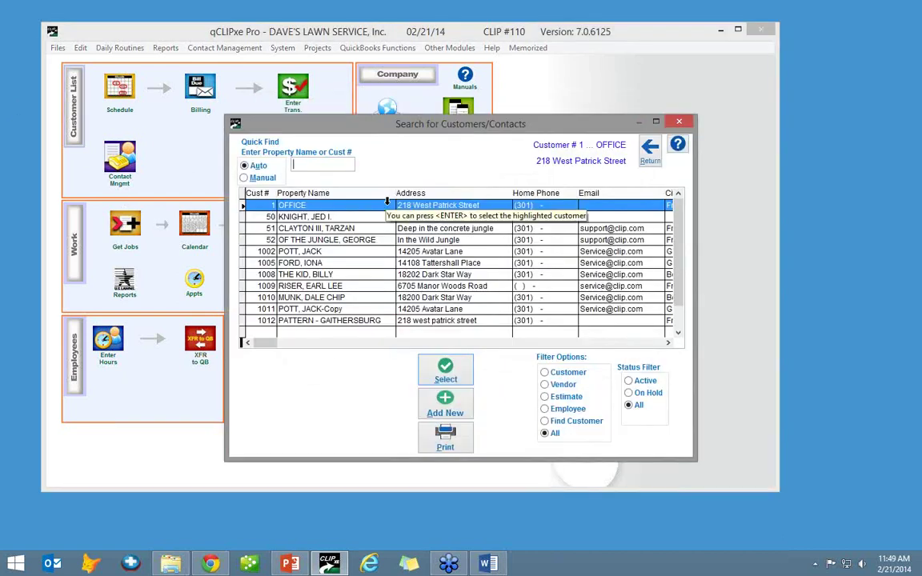
double_click(311, 286)
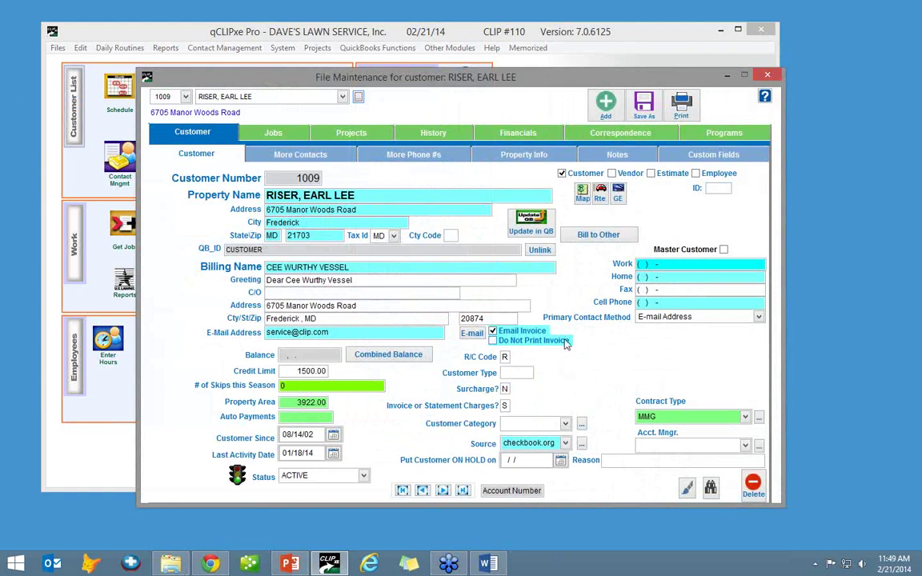
click(564, 444)
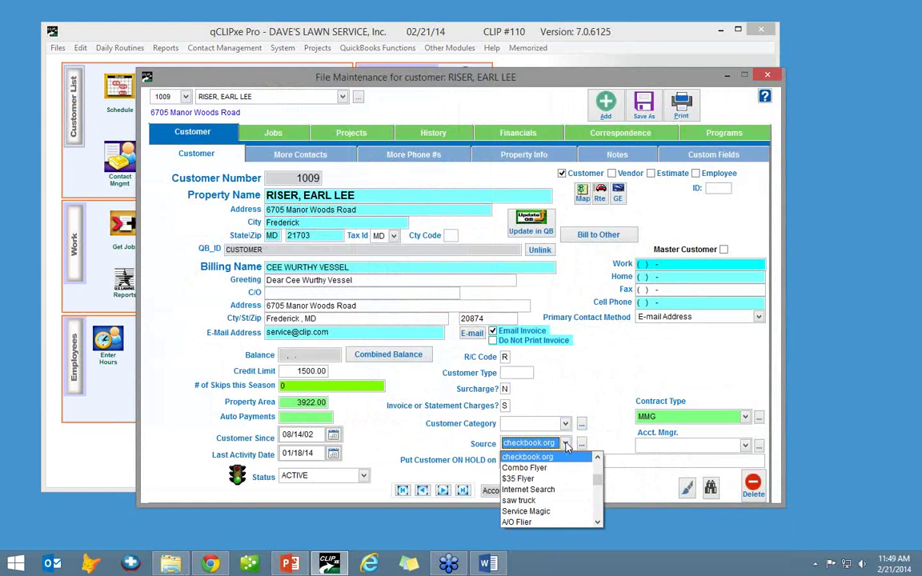
click(588, 376)
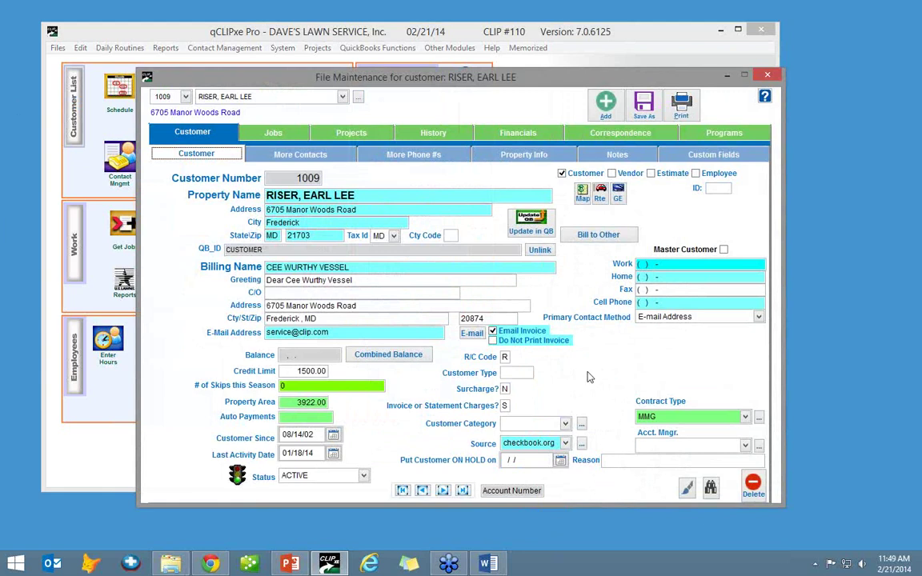
click(565, 444)
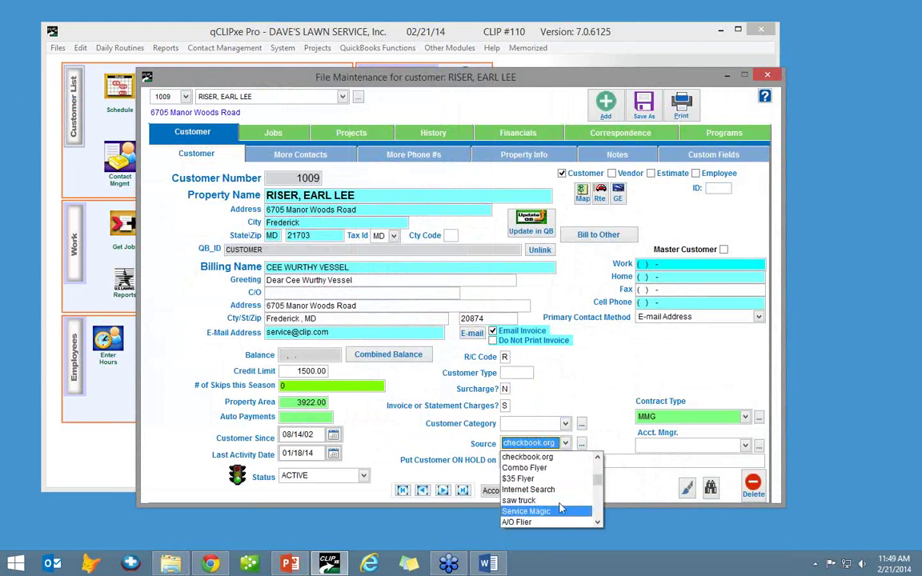
click(602, 512)
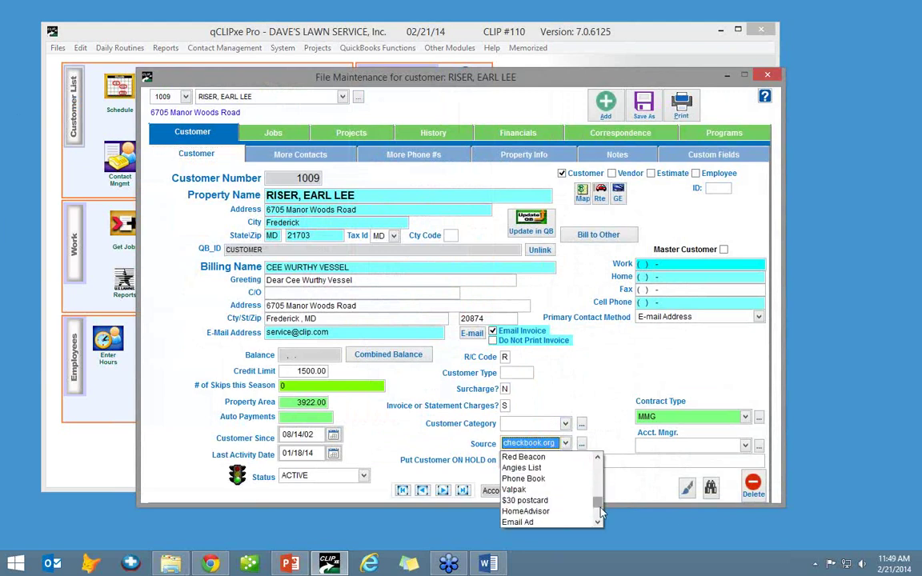
scroll(561, 488, up, 5)
click(585, 457)
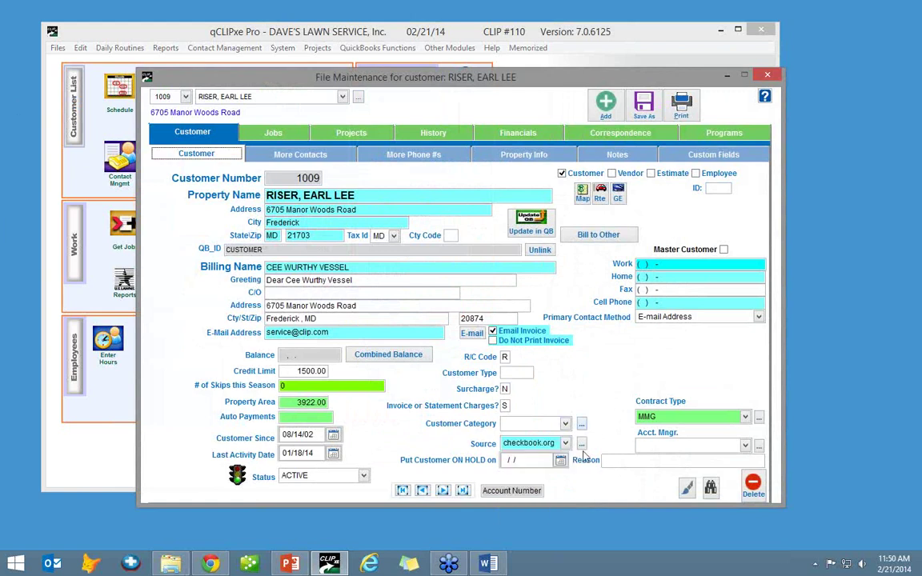
- Replace the customer's checkbook.org referral source with another lookup entry, save, and close the record
click(584, 445)
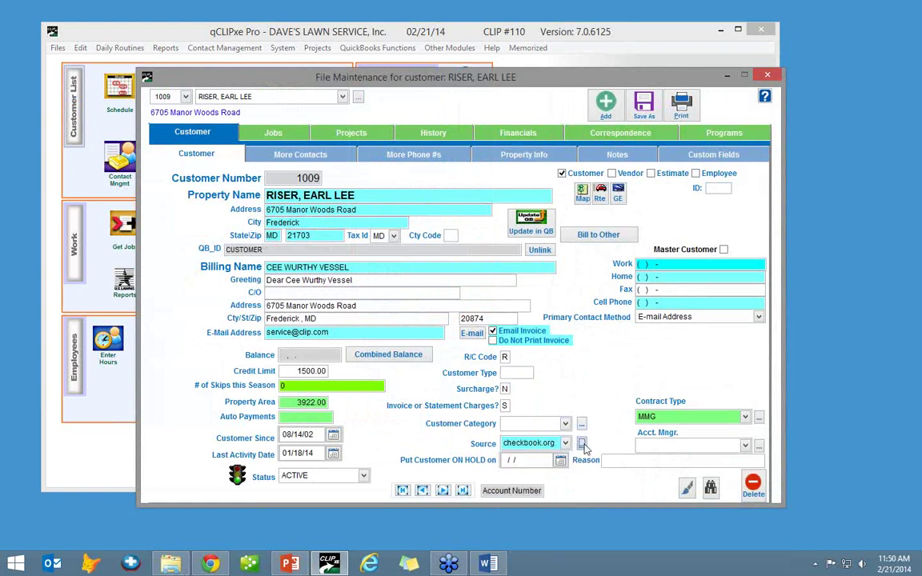
click(369, 346)
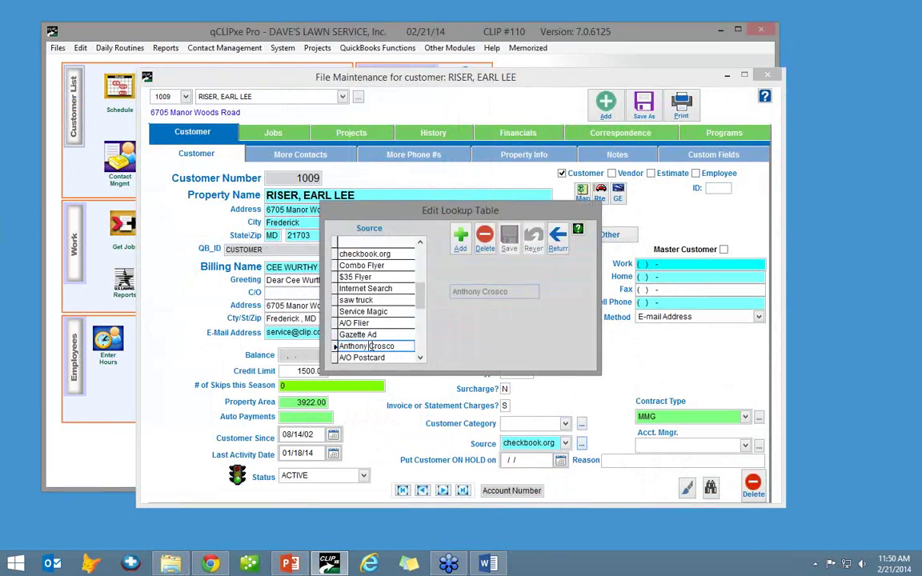
scroll(369, 336, down, 6)
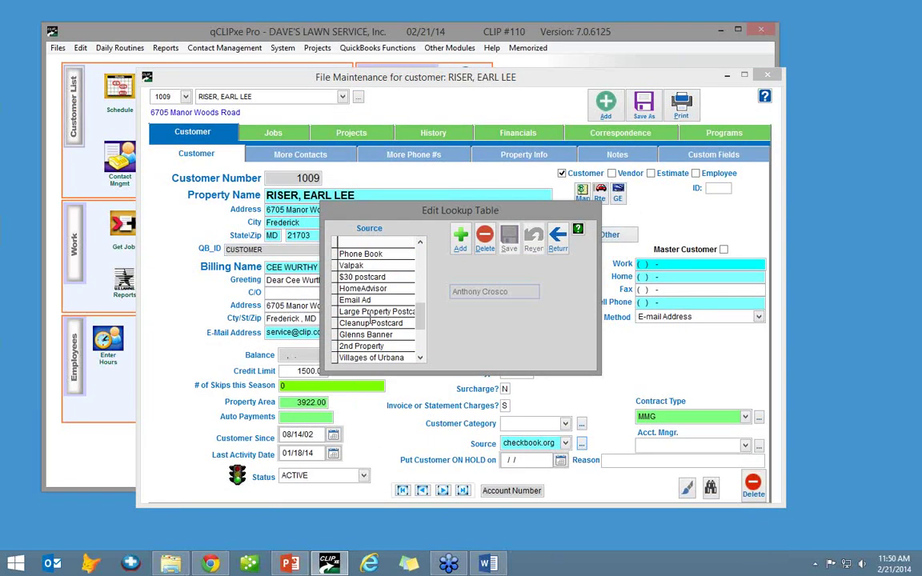
scroll(369, 314, down, 4)
scroll(370, 314, up, 5)
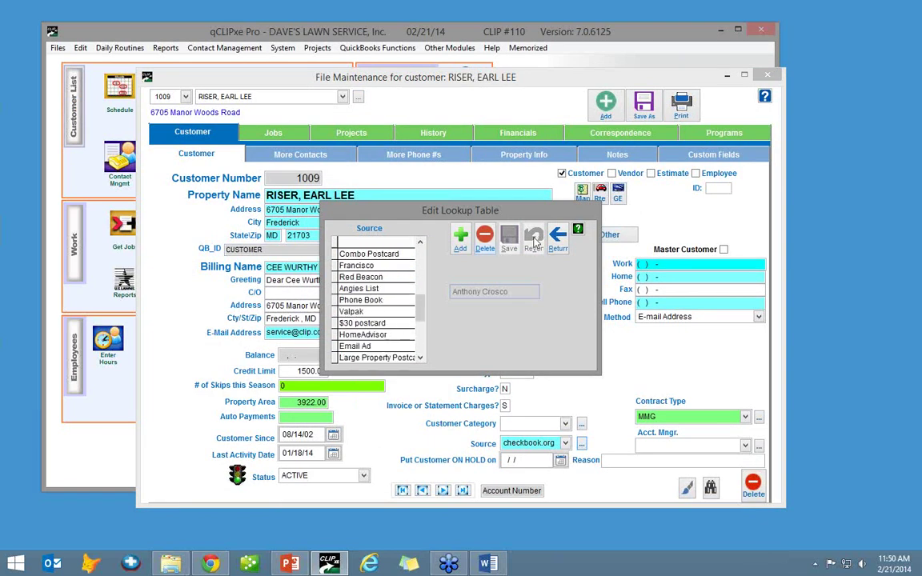
click(368, 266)
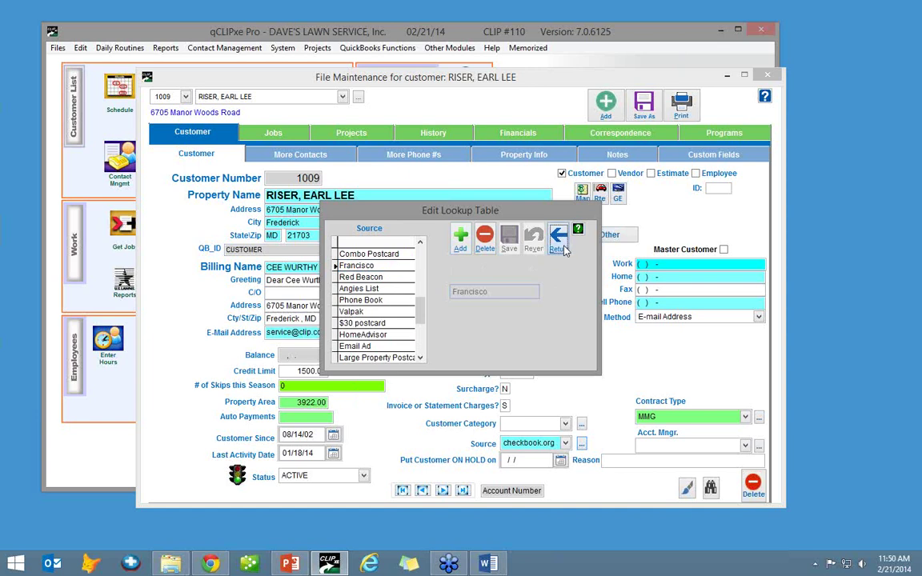
click(563, 249)
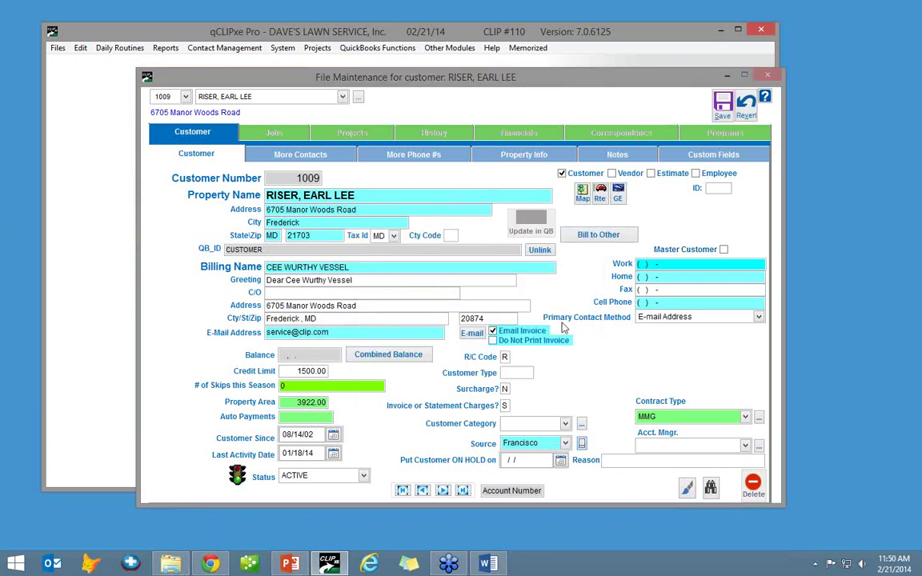
click(719, 101)
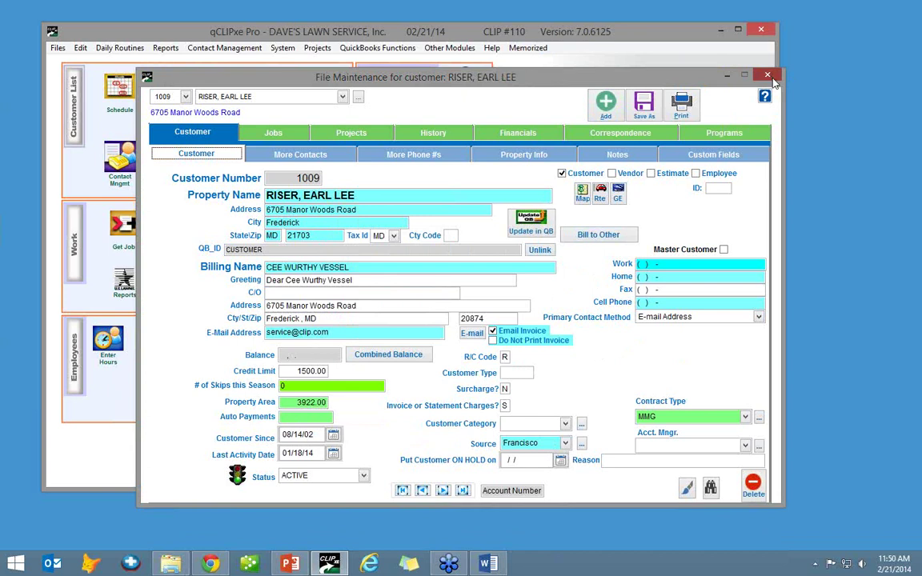
click(767, 77)
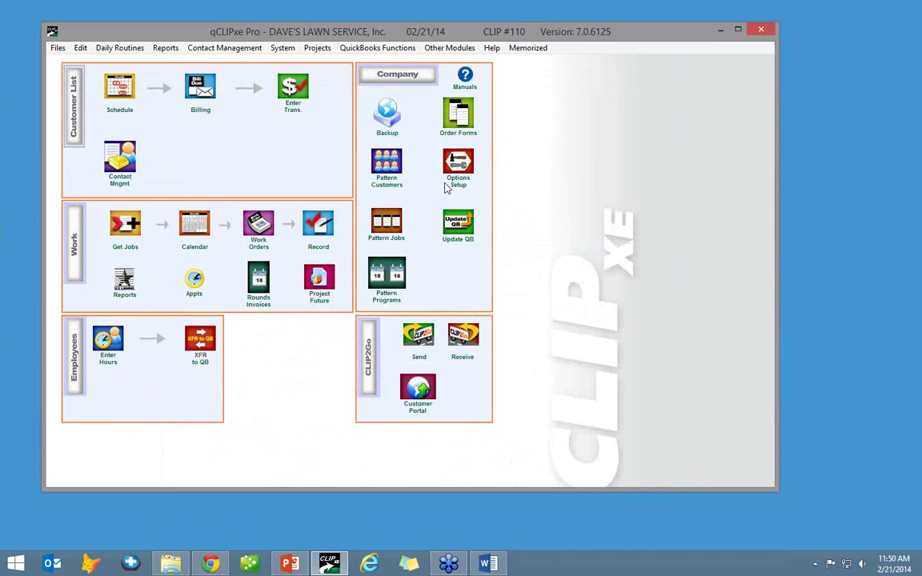
- Start a Global Replacement on Job records targeting the JB.Tax code on Job field
click(58, 48)
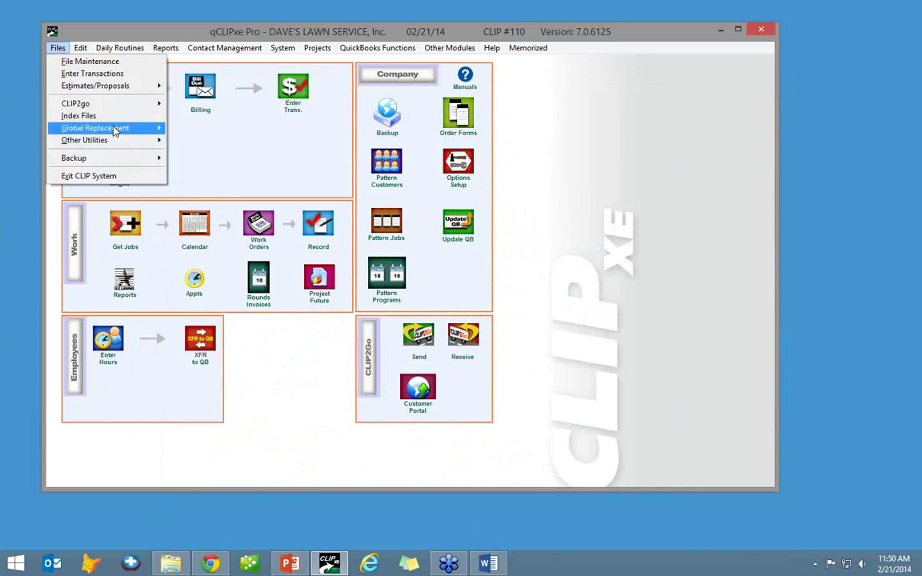
mouse_move(118, 132)
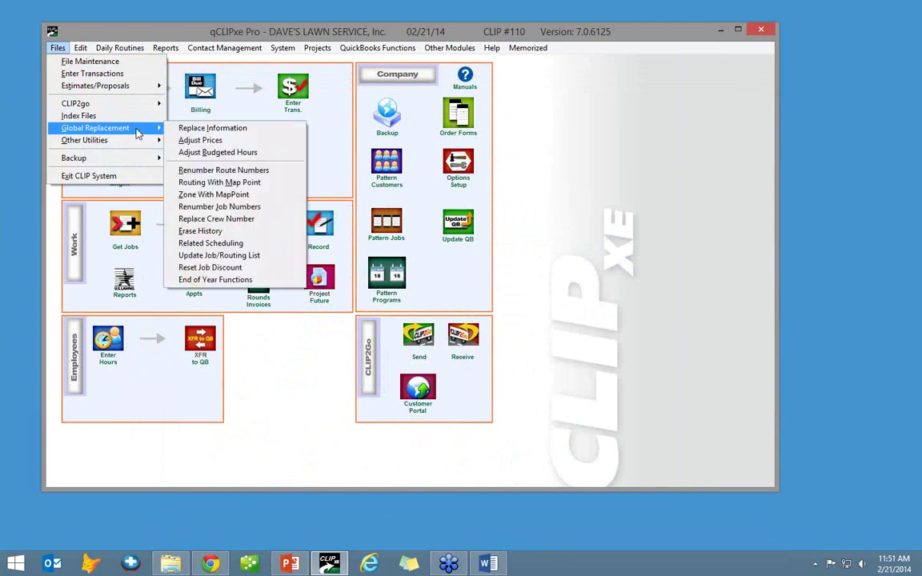
click(232, 130)
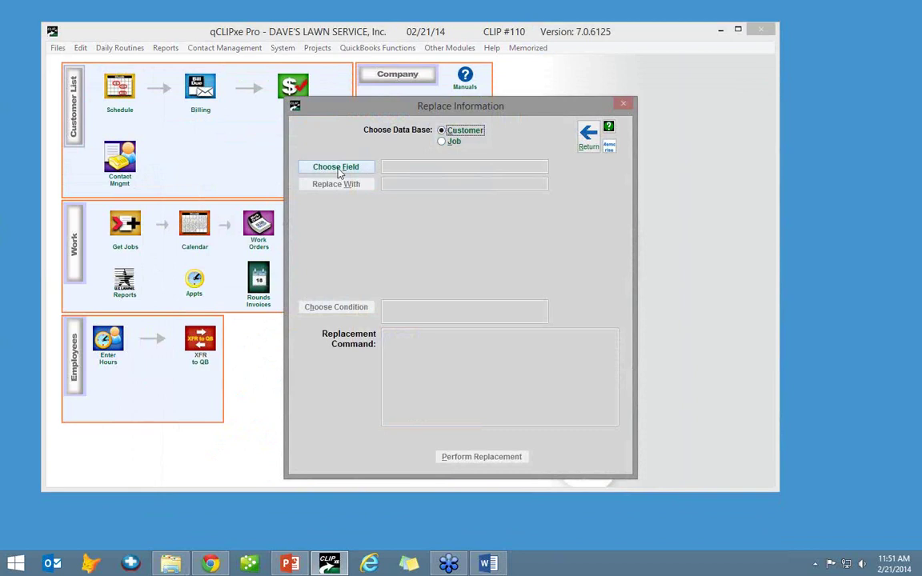
click(442, 142)
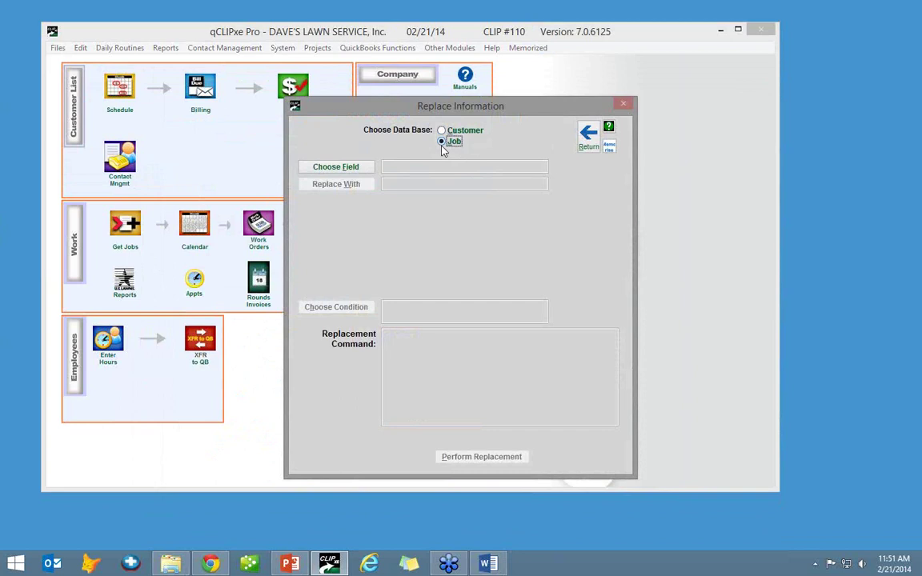
click(336, 167)
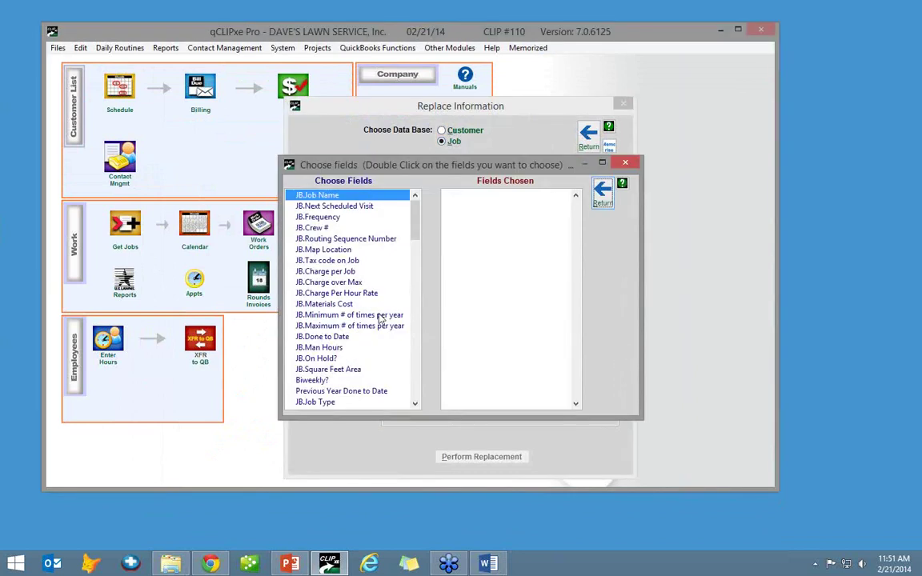
click(353, 260)
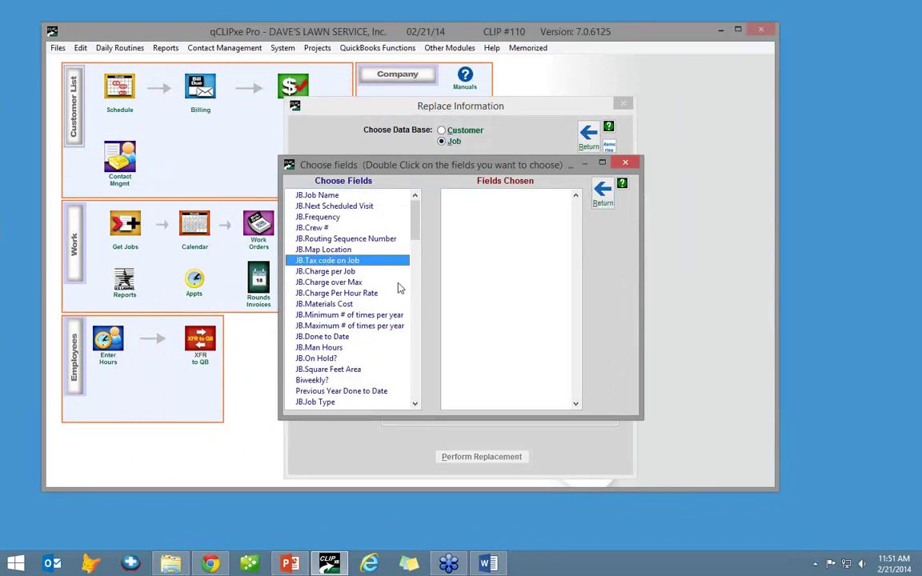
double_click(325, 260)
- Enter M as the replacement tax code value
click(337, 184)
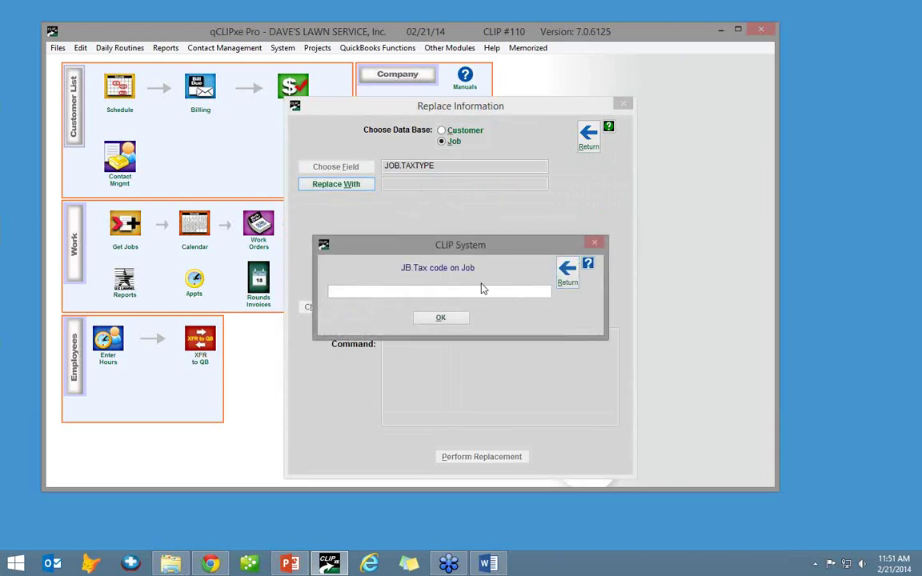
text(JB)
key(BackSpace)
key(BackSpace)
text(JB)
key(BackSpace)
key(BackSpace)
text(M)
click(429, 317)
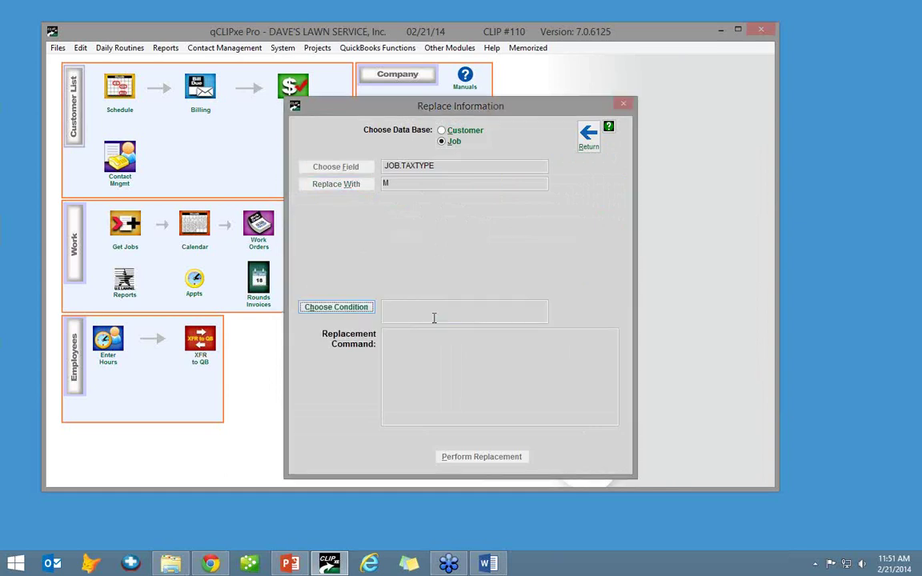
- Restrict it to jobs where JB.Job Number equals 1 and perform the replacement
click(340, 307)
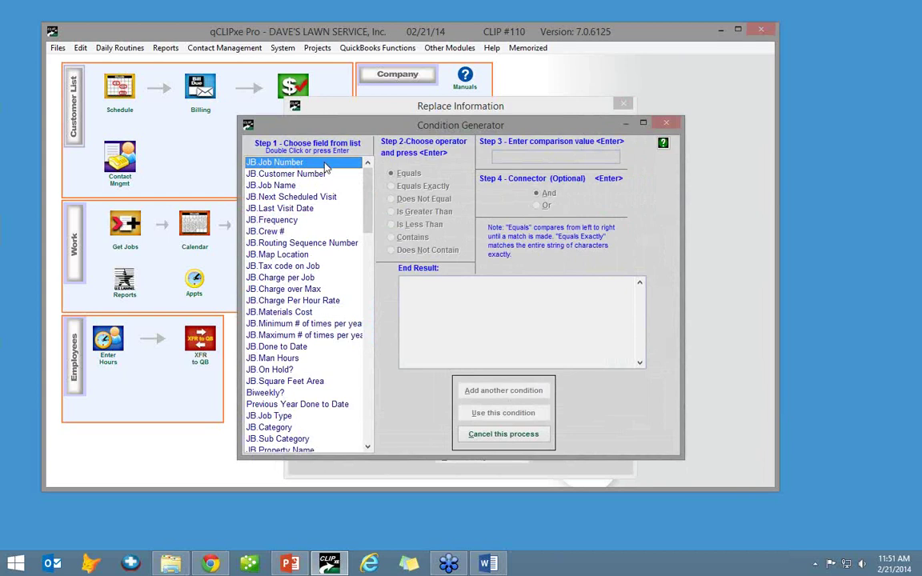
double_click(325, 164)
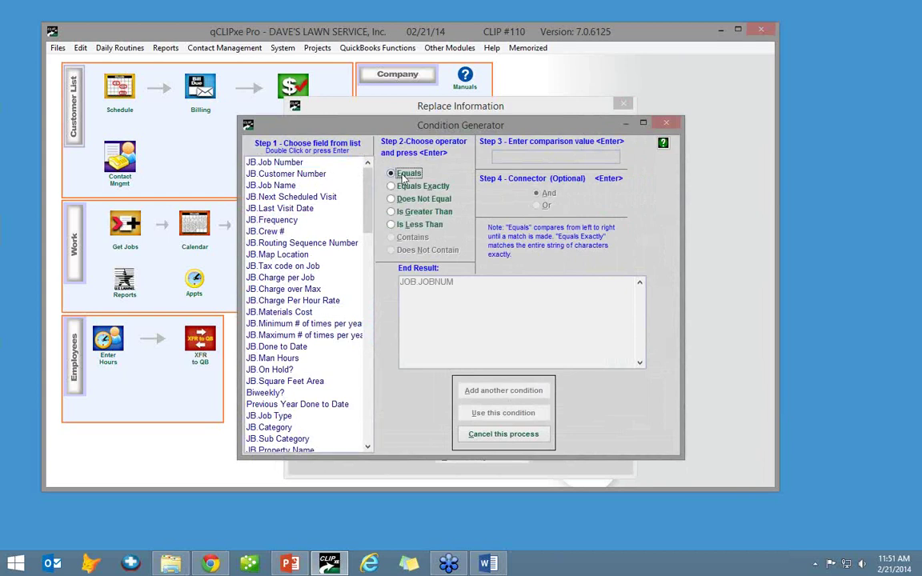
key(Return)
text(1)
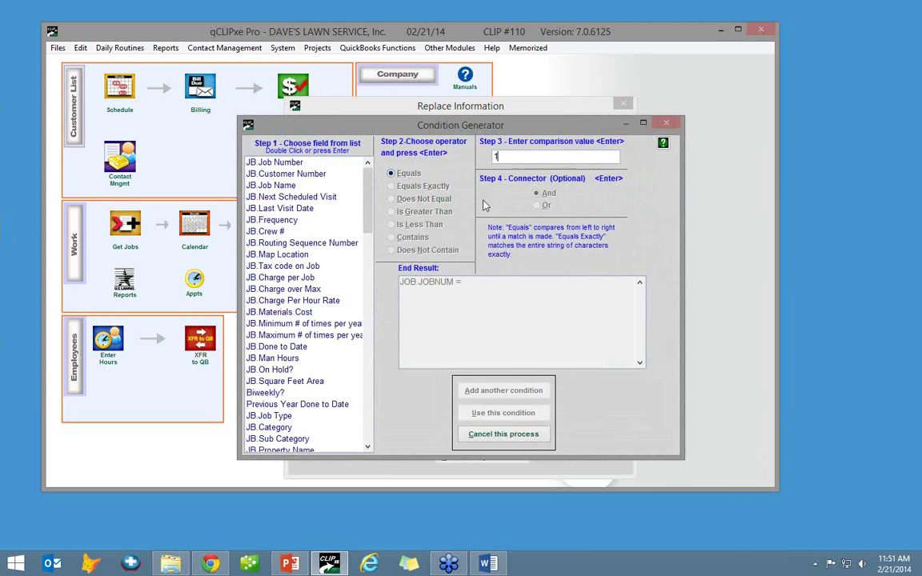
key(Return)
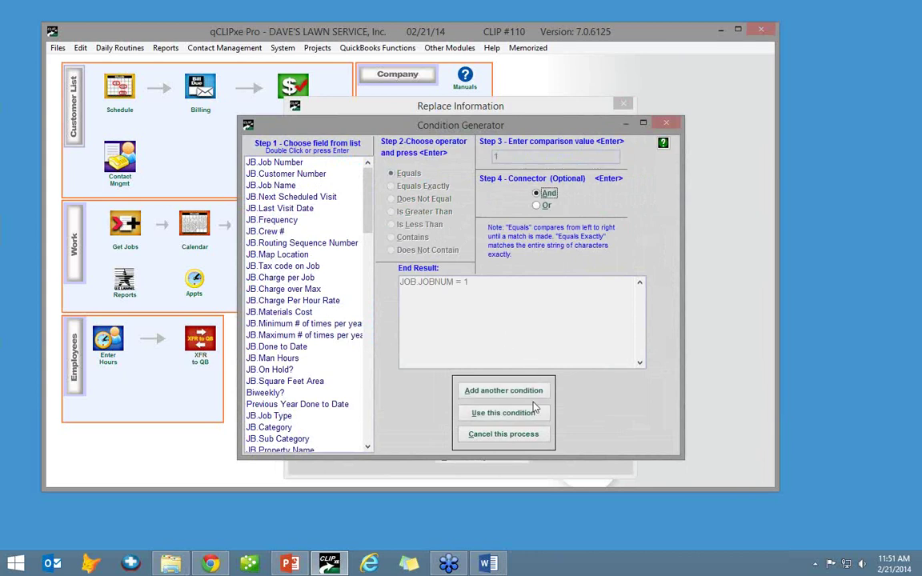
click(504, 413)
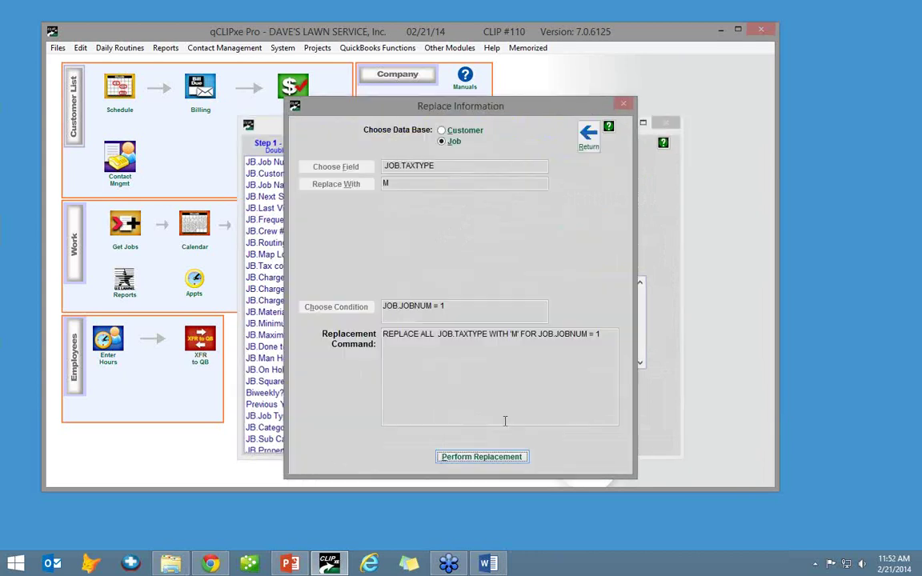
click(479, 458)
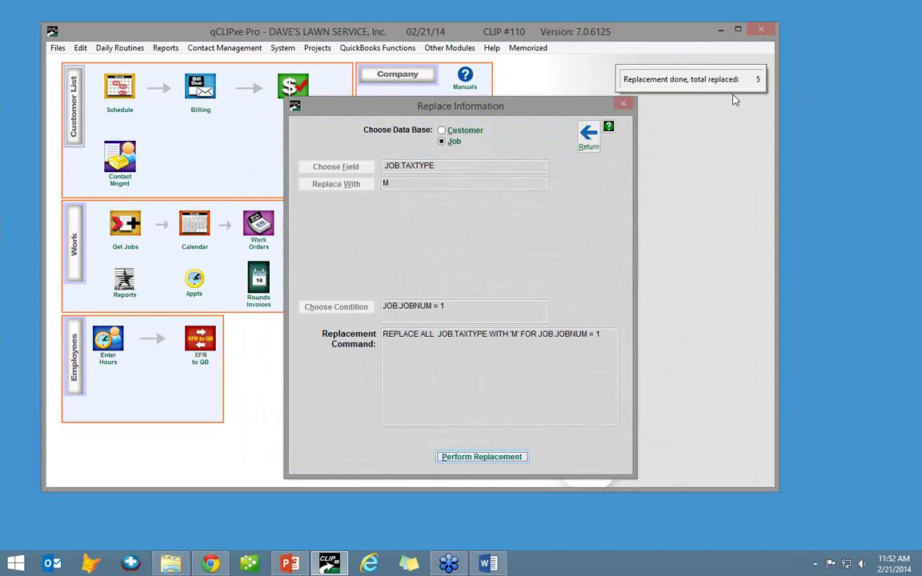
- Start a new customer Global Replacement setting the CU.Tax Id Area field to MD
click(588, 136)
click(56, 48)
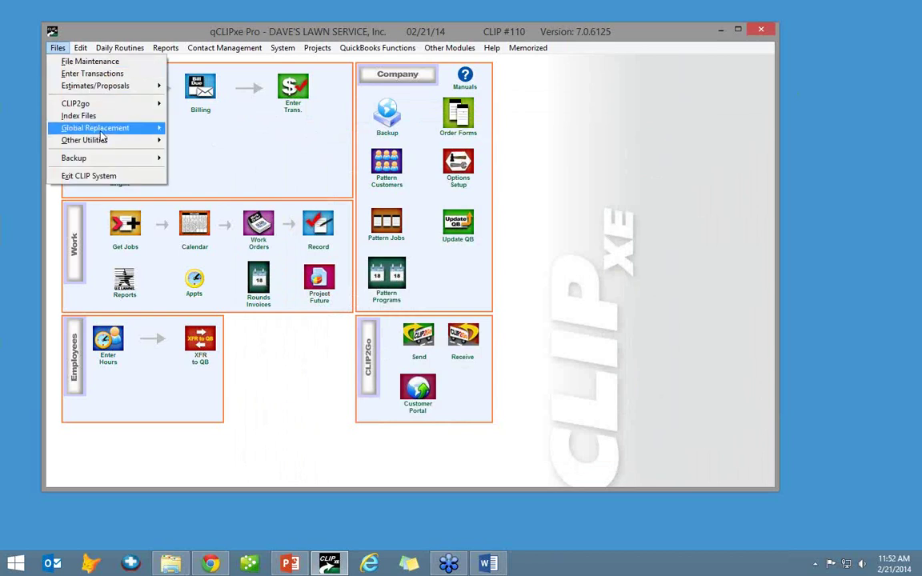
mouse_move(112, 128)
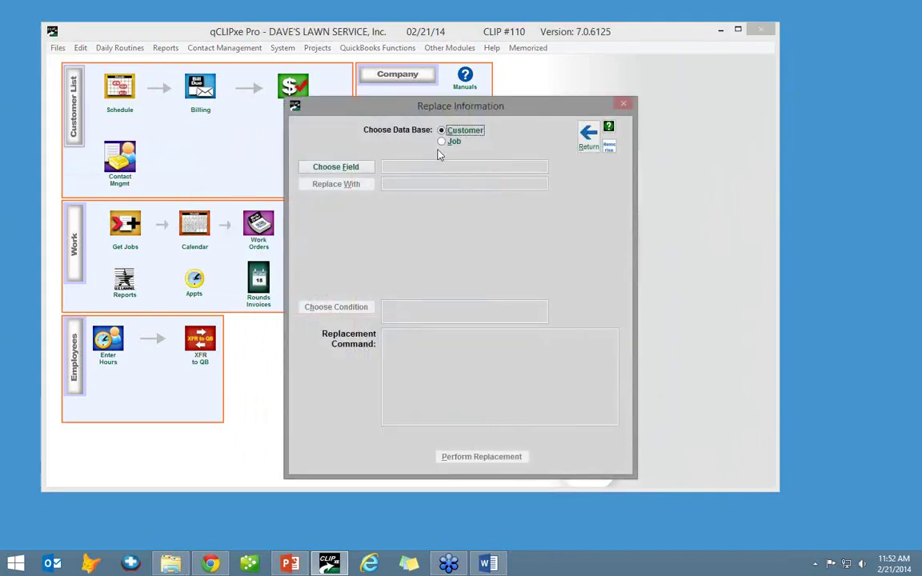
click(352, 169)
click(328, 273)
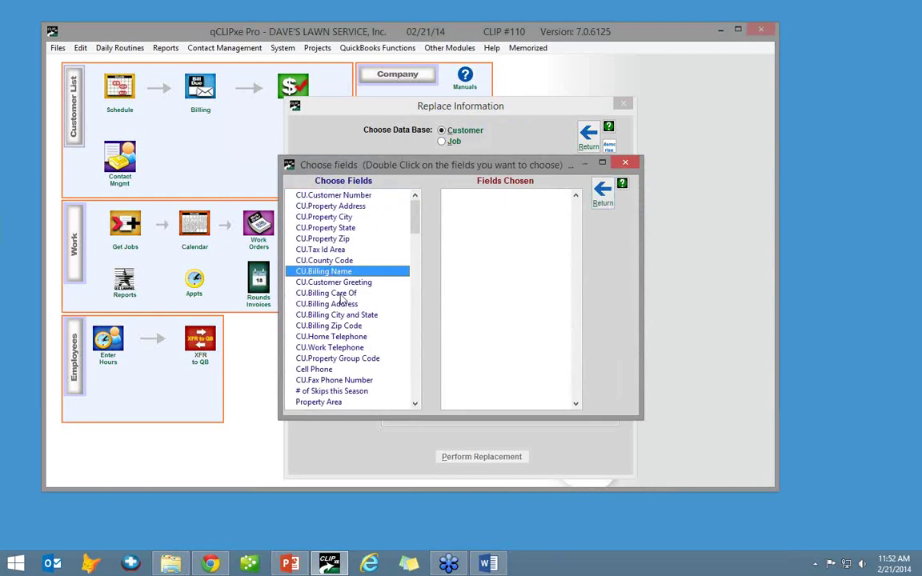
click(343, 251)
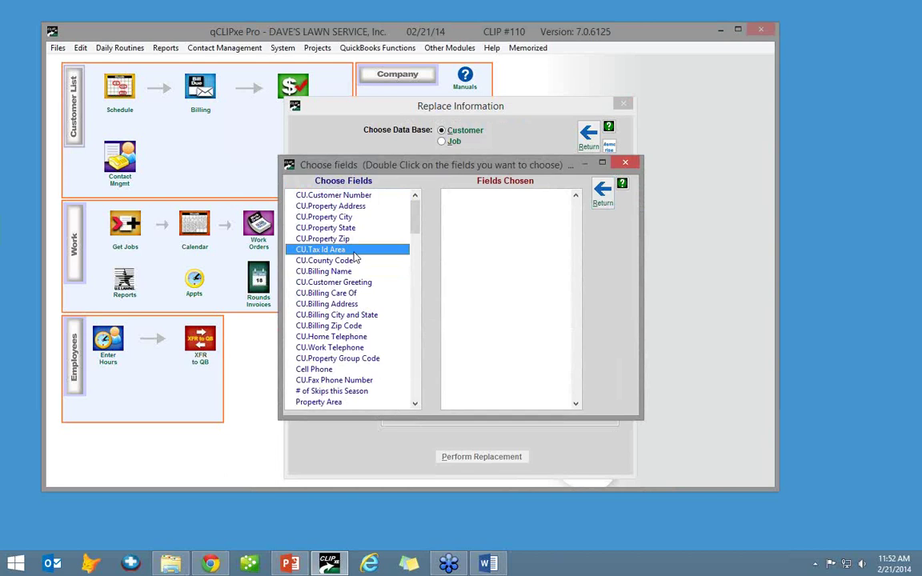
double_click(353, 250)
click(357, 185)
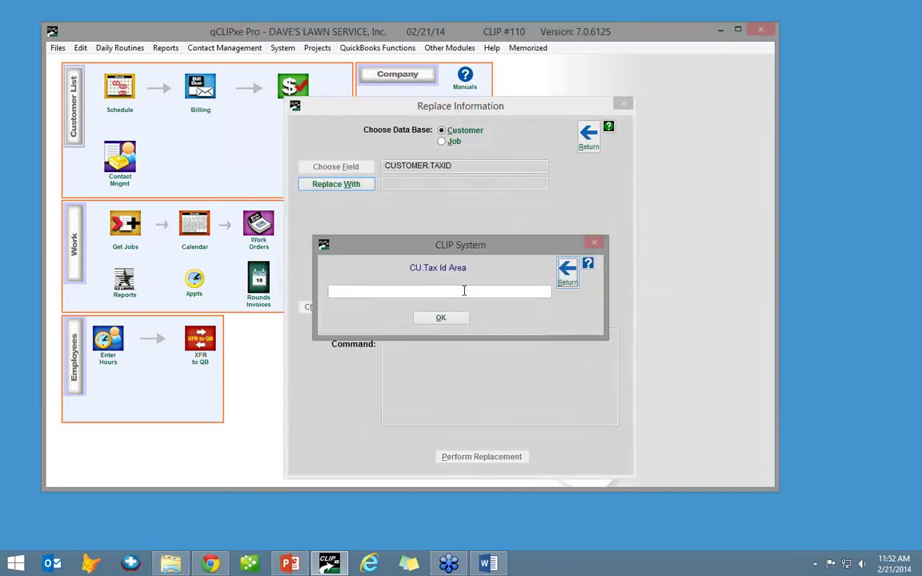
text(MD)
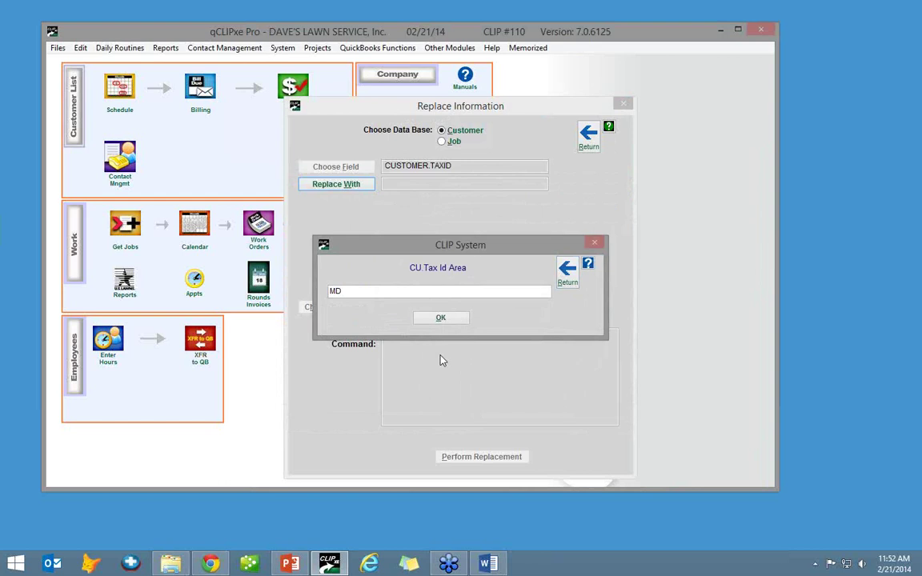
click(442, 319)
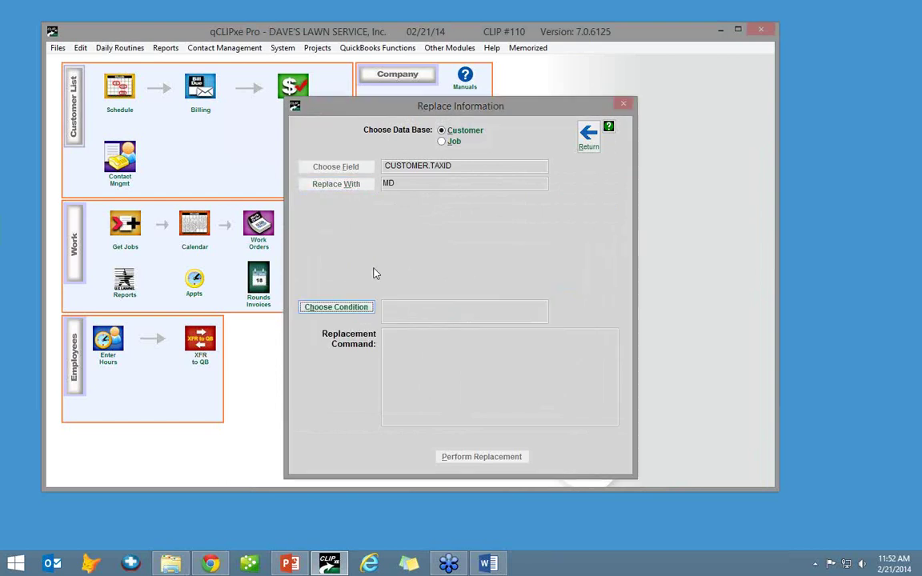
- Limit it to CU.Customer Number greater than 0, perform the replacement, and close the window
click(344, 309)
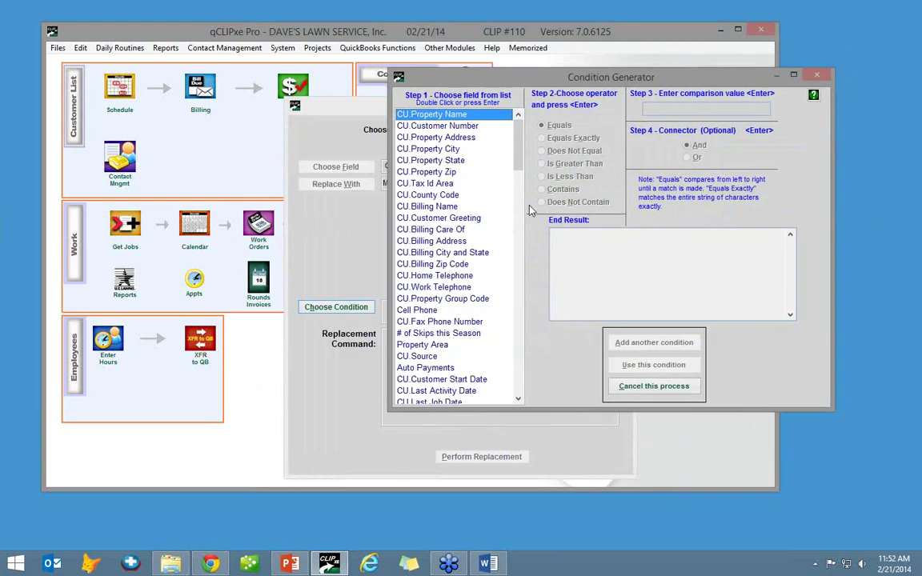
click(454, 127)
double_click(455, 127)
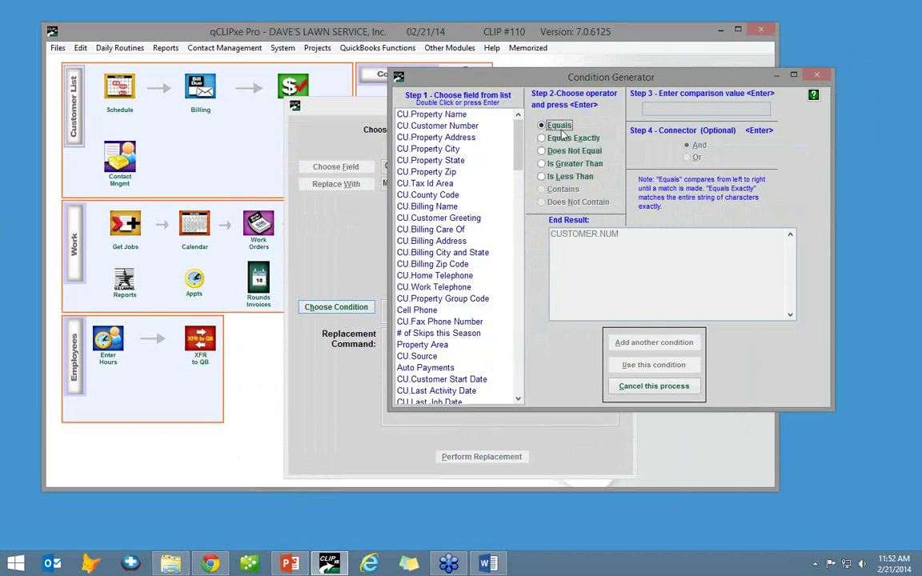
double_click(574, 163)
text(0)
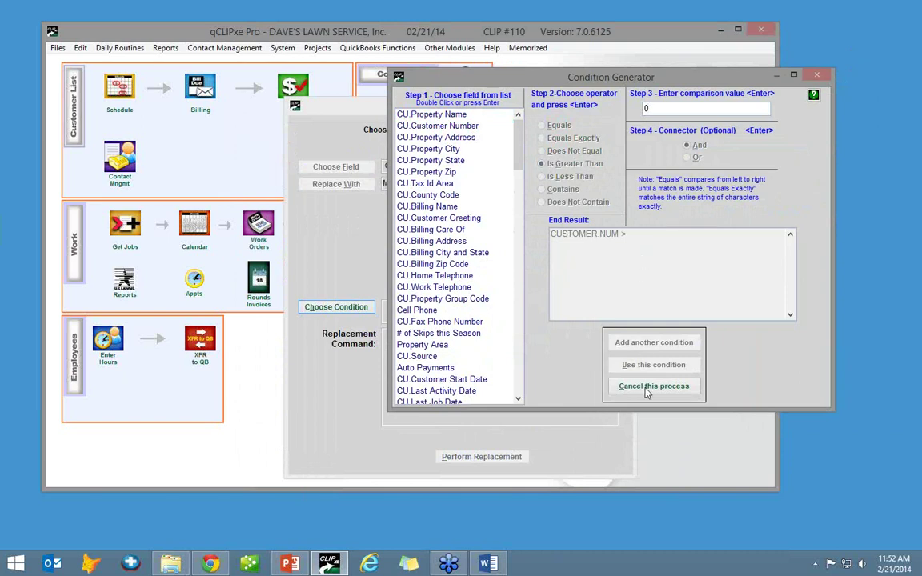
key(Return)
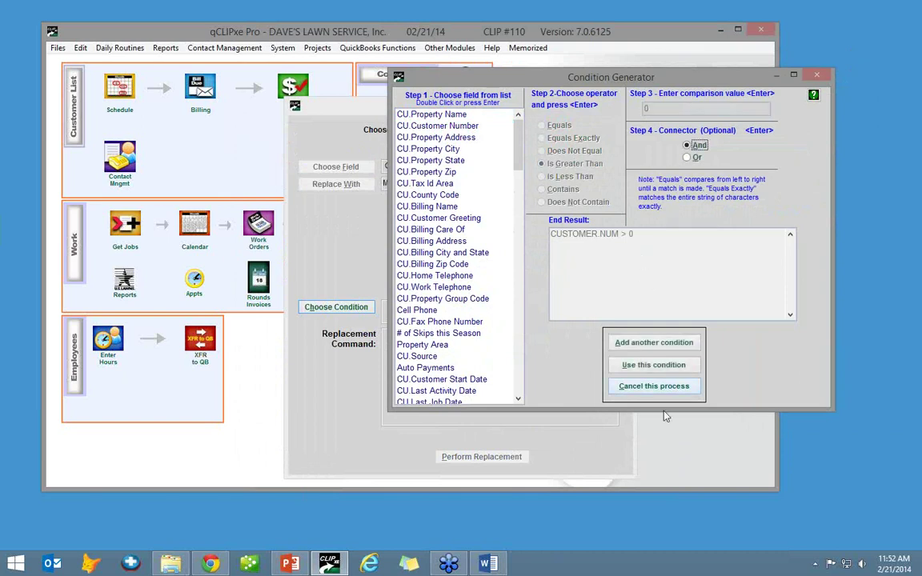
click(643, 366)
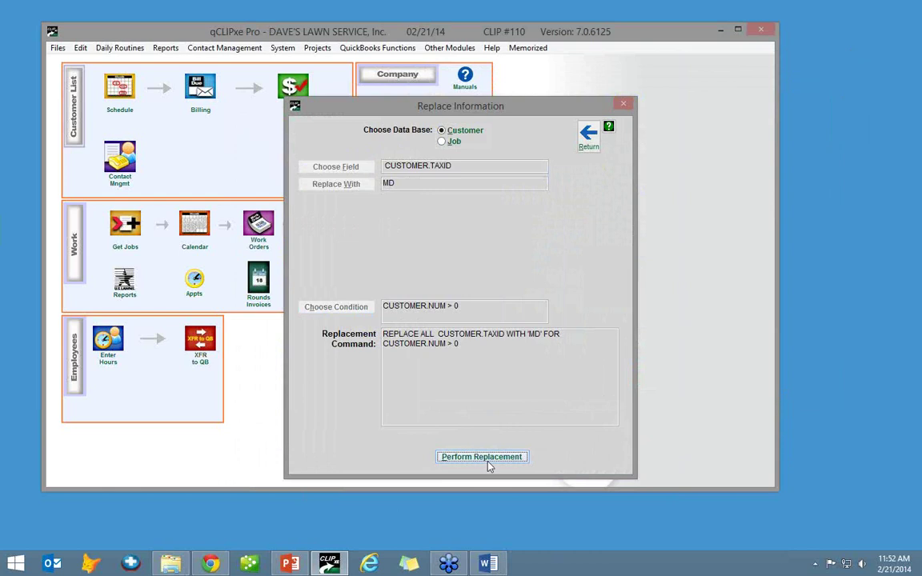
click(482, 458)
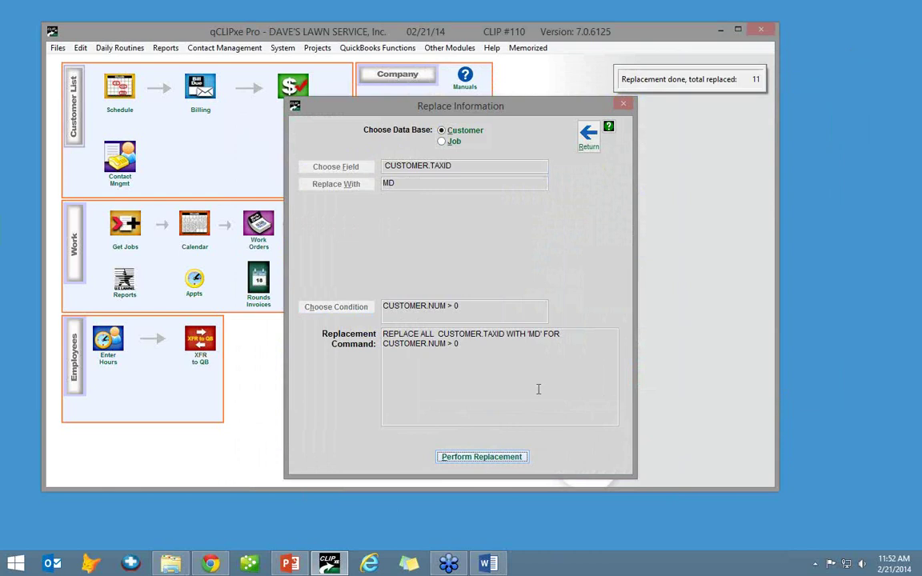
click(589, 138)
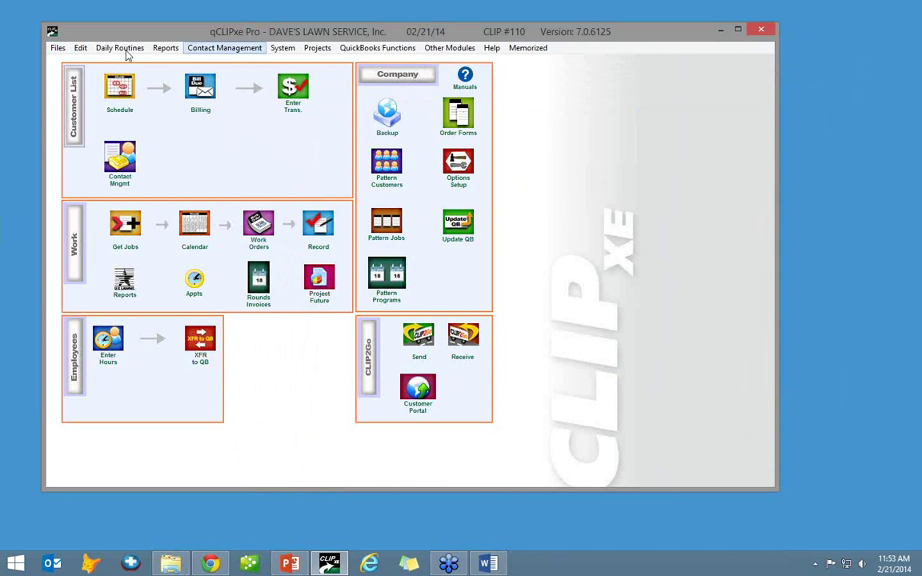
click(57, 48)
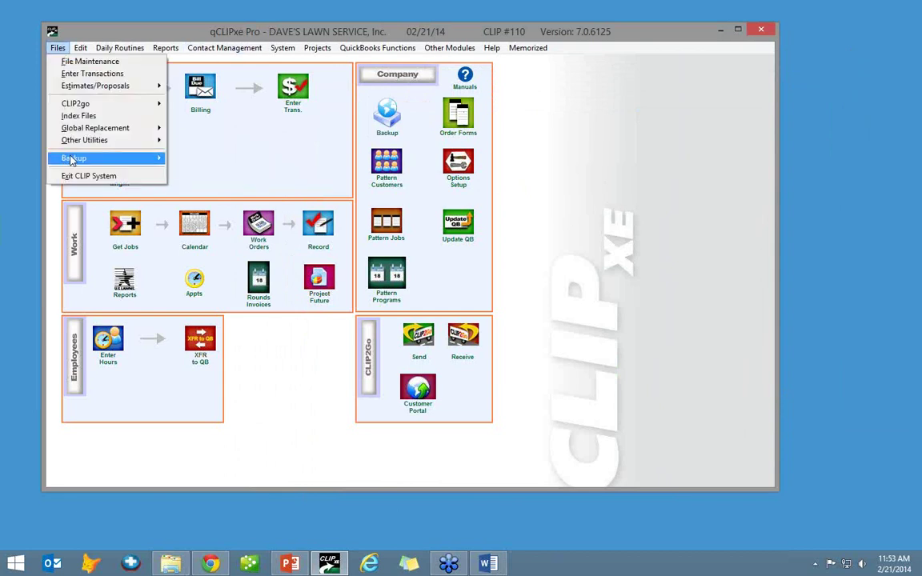
mouse_move(71, 157)
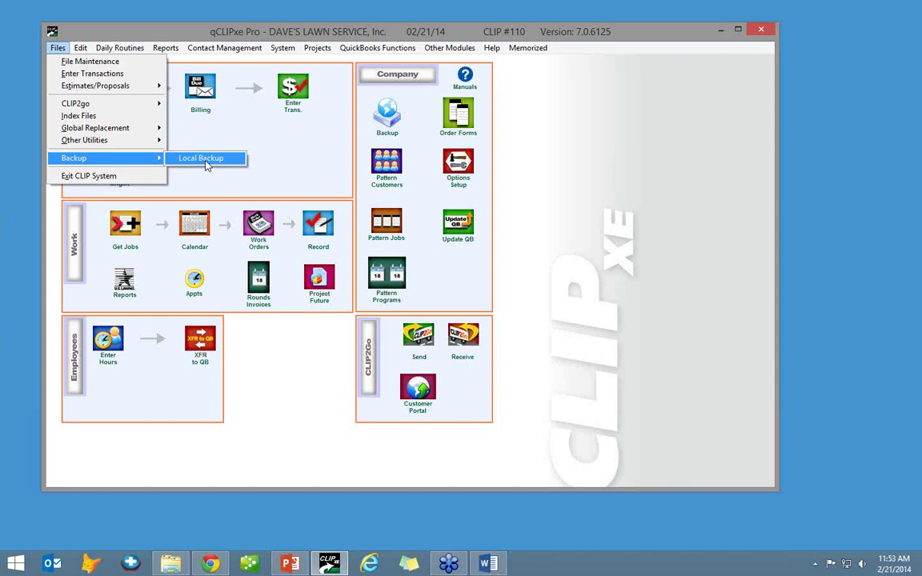
click(619, 200)
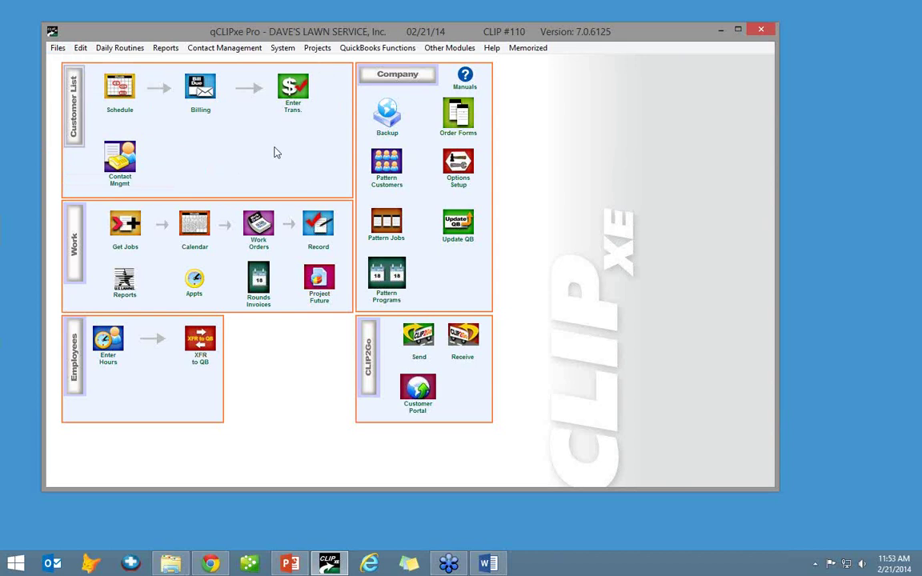
click(76, 116)
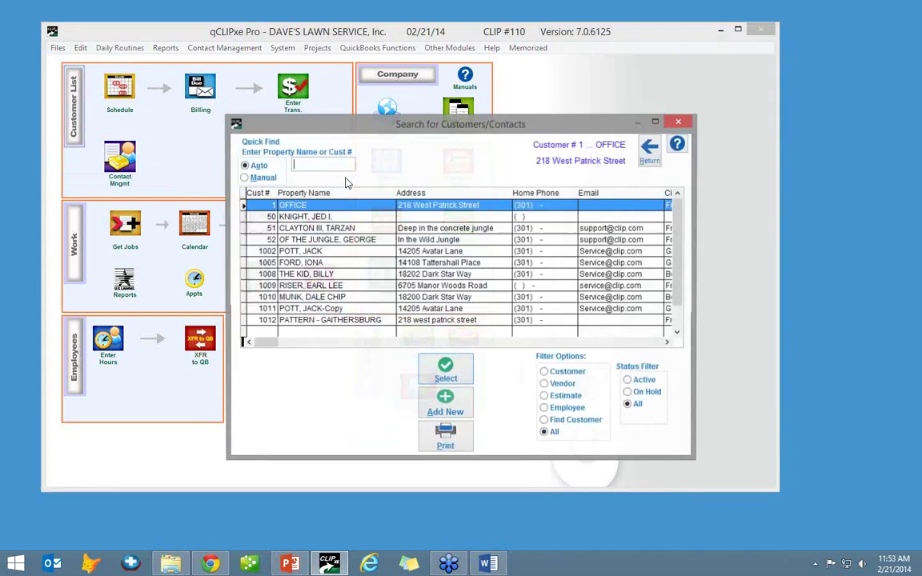
double_click(298, 286)
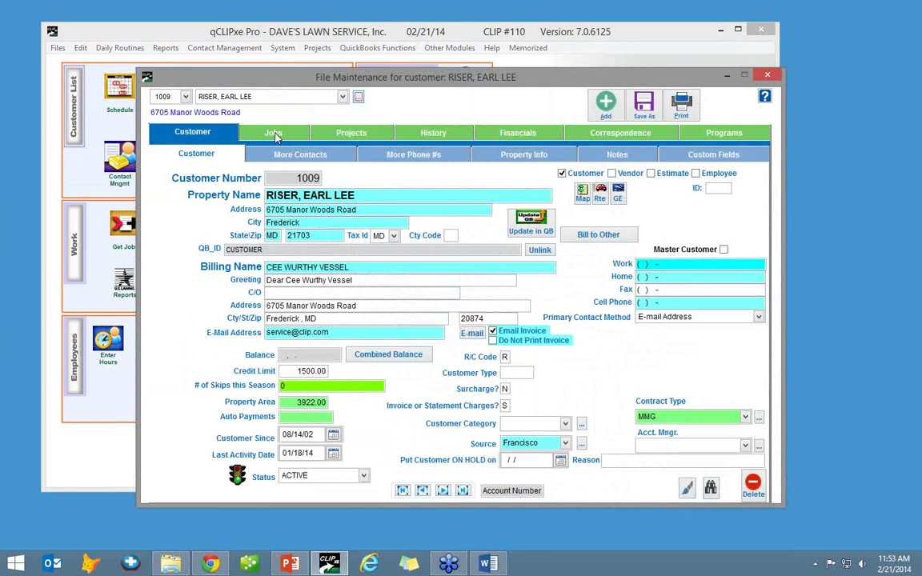
click(264, 133)
click(256, 158)
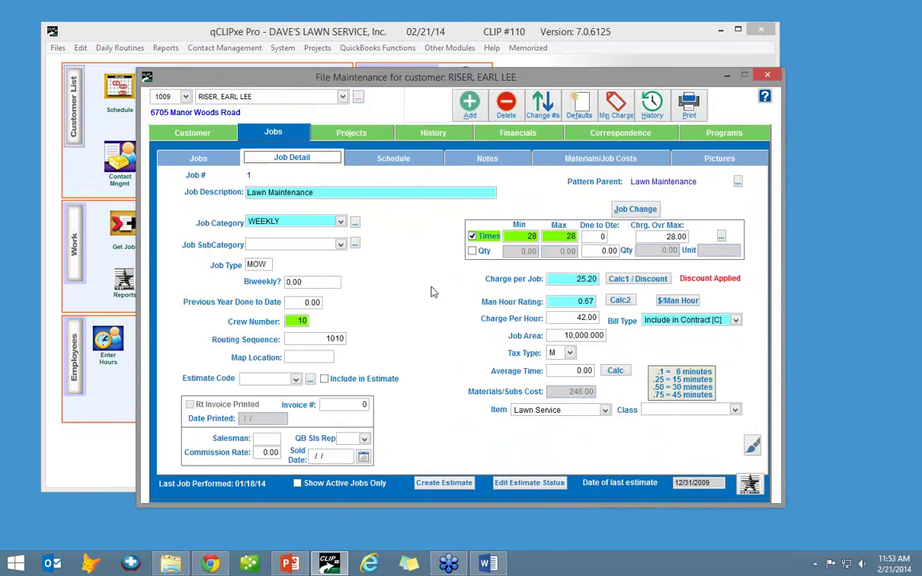
click(267, 266)
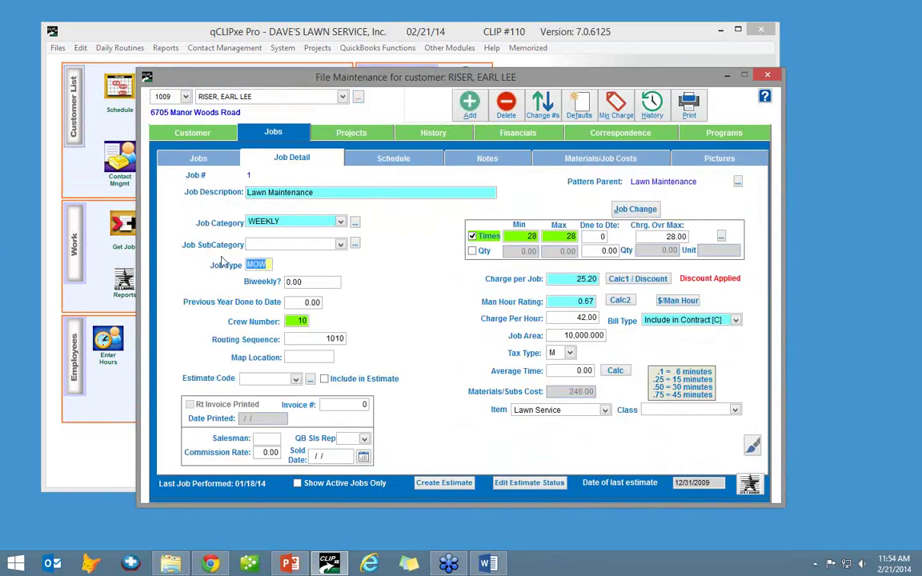
click(768, 76)
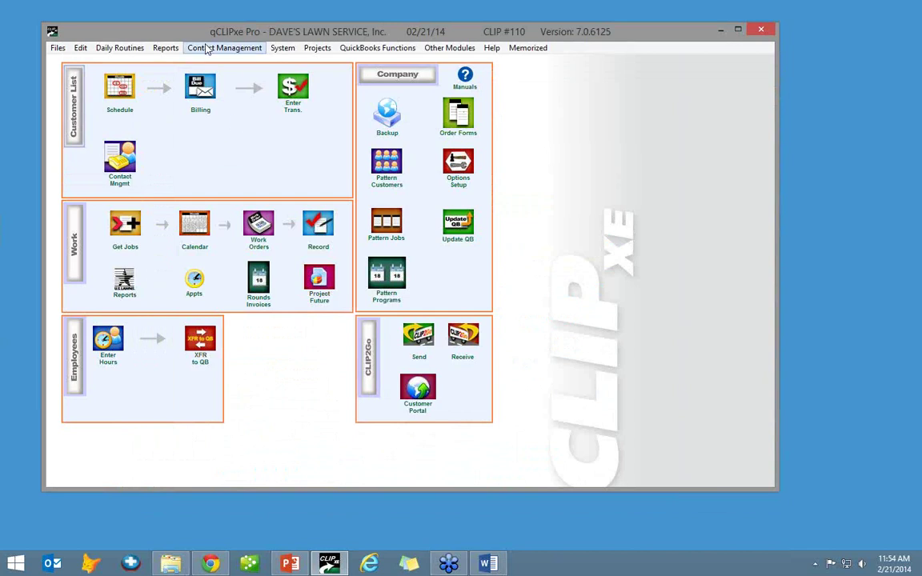
click(166, 48)
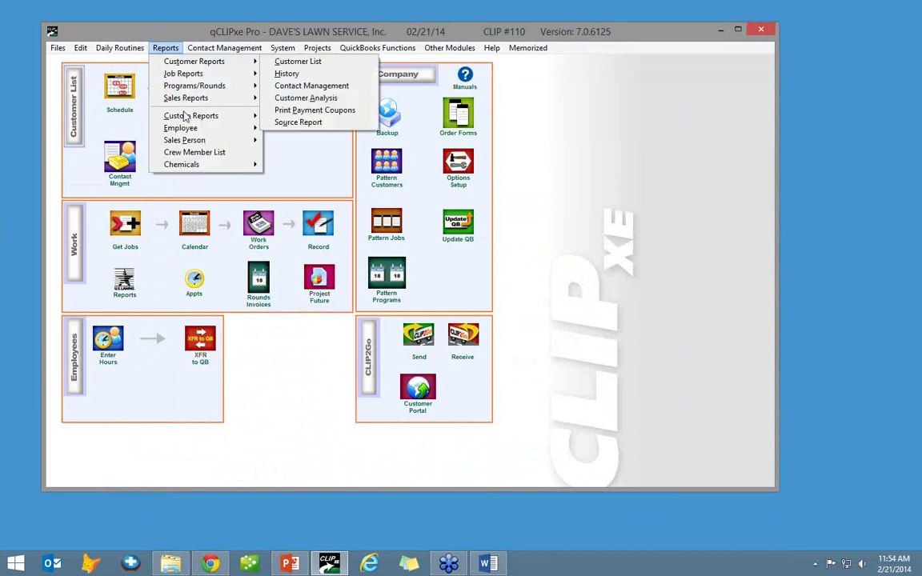
- Show the Reports > Custom Reports > Job Reports submenu
mouse_move(189, 118)
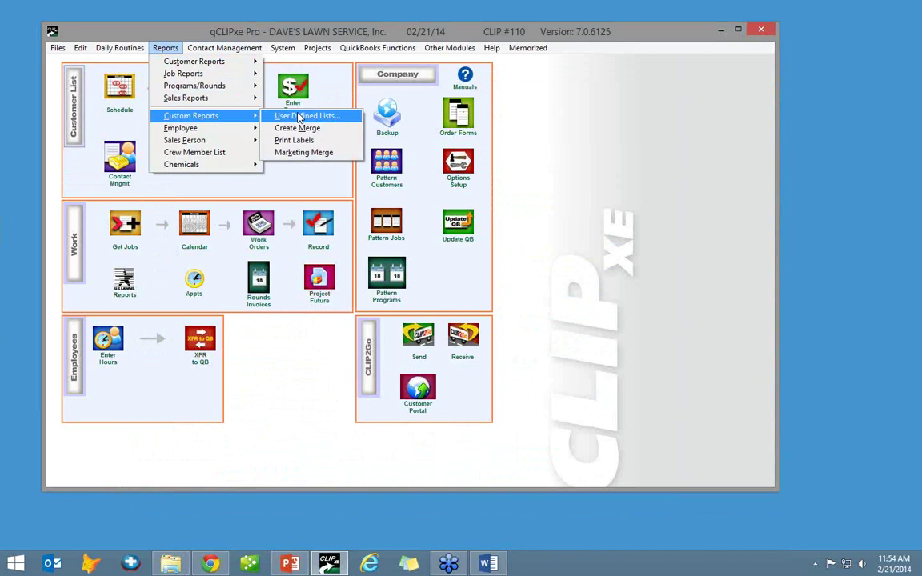
mouse_move(174, 74)
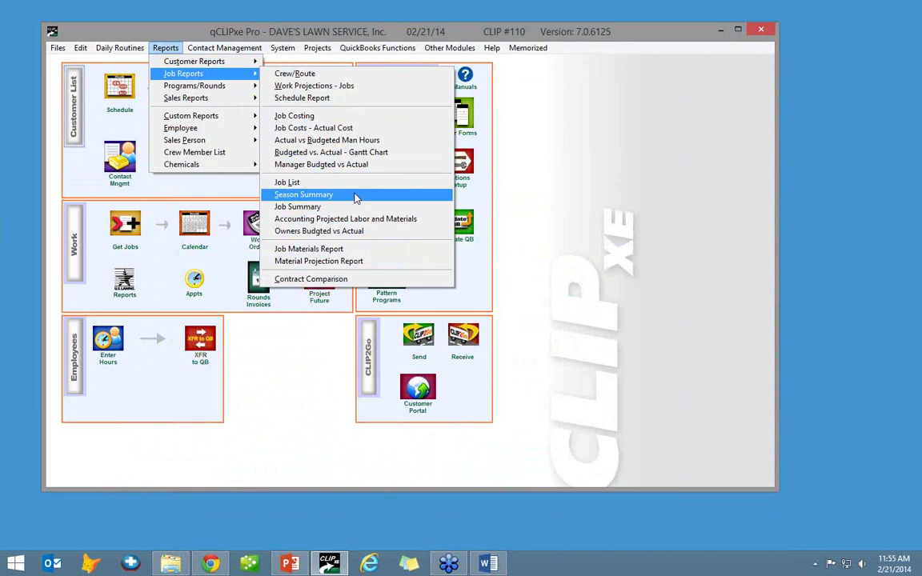
- Dismiss the Job Reports menus without running a report
click(642, 133)
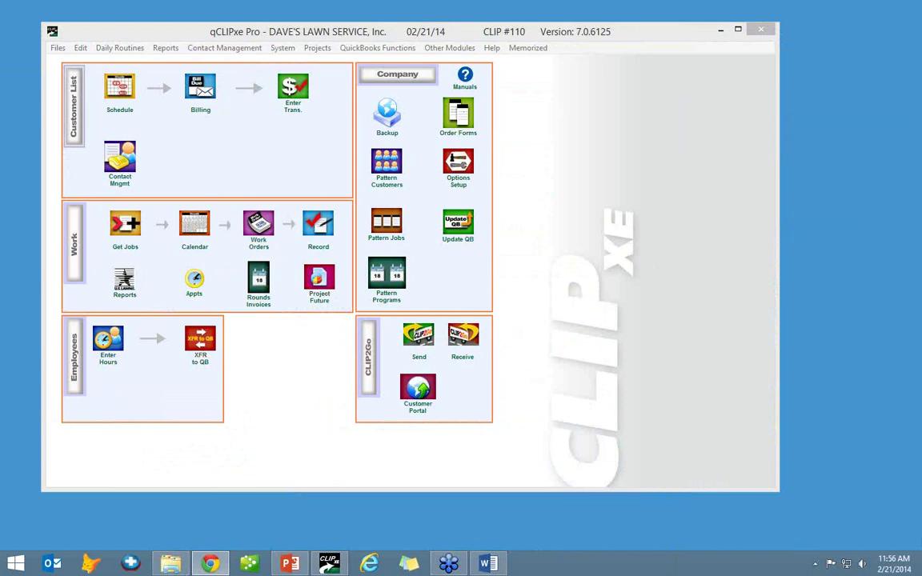
- Open CLIP's Product Tutorials page in Chrome and dock the CLIP Software Facebook page as a second tab
click(209, 564)
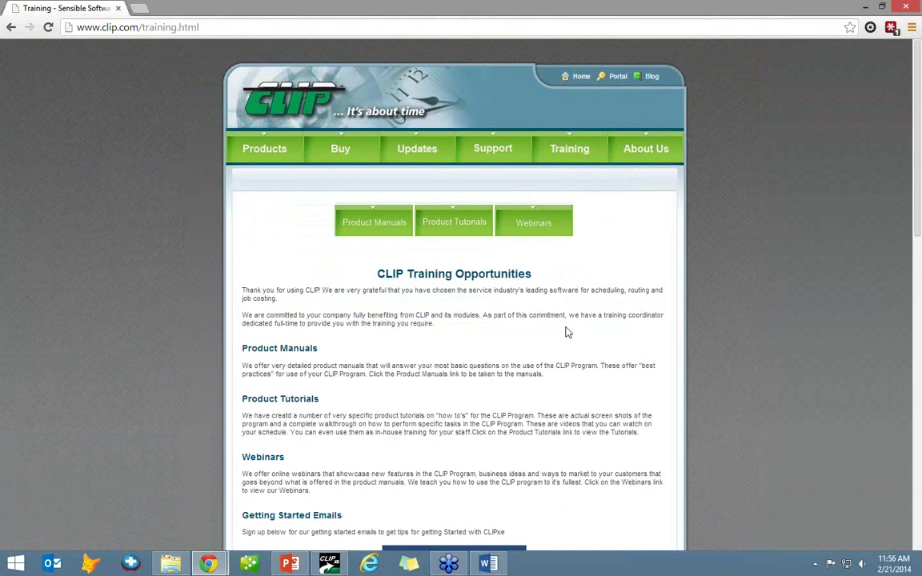
click(453, 223)
scroll(476, 366, down, 15)
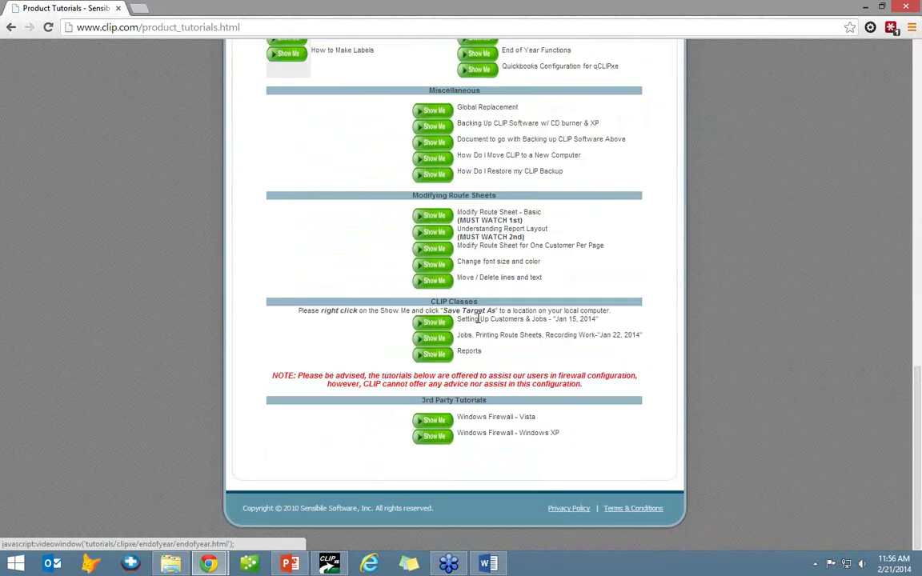
drag(388, 310, 480, 356)
click(486, 360)
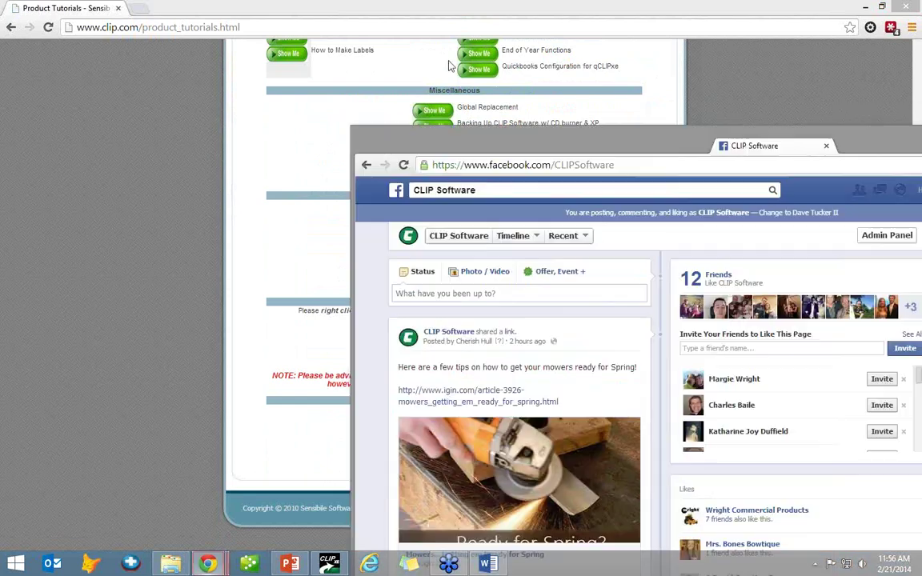
drag(474, 128, 169, 8)
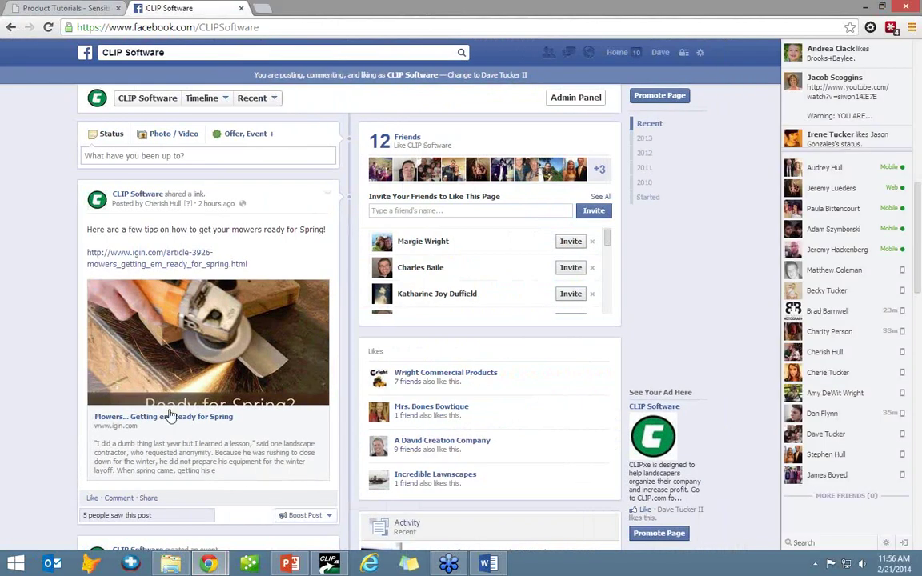
- Dock the blog.clip.com window into Chrome as a third tab showing the 'Systems Made Simple' post
scroll(161, 333, down, 1)
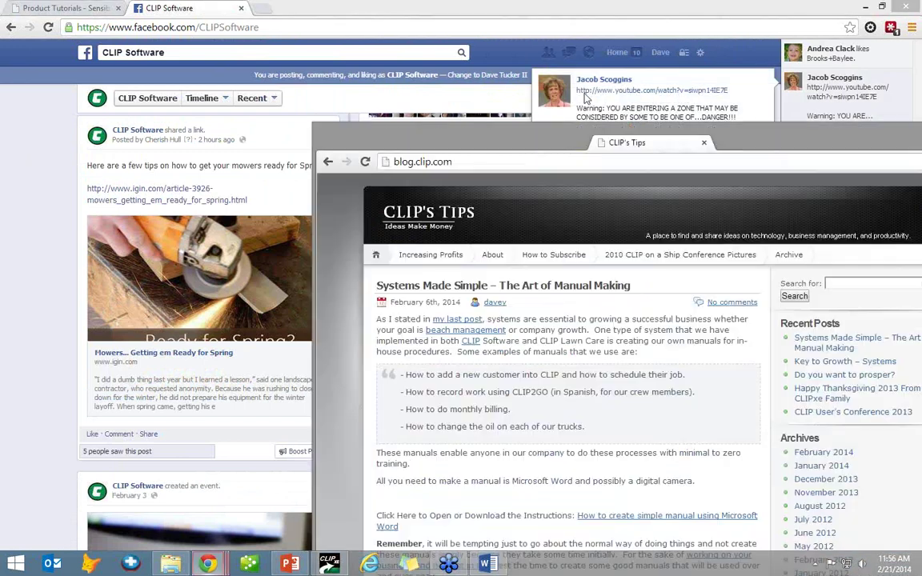
drag(360, 155, 464, 6)
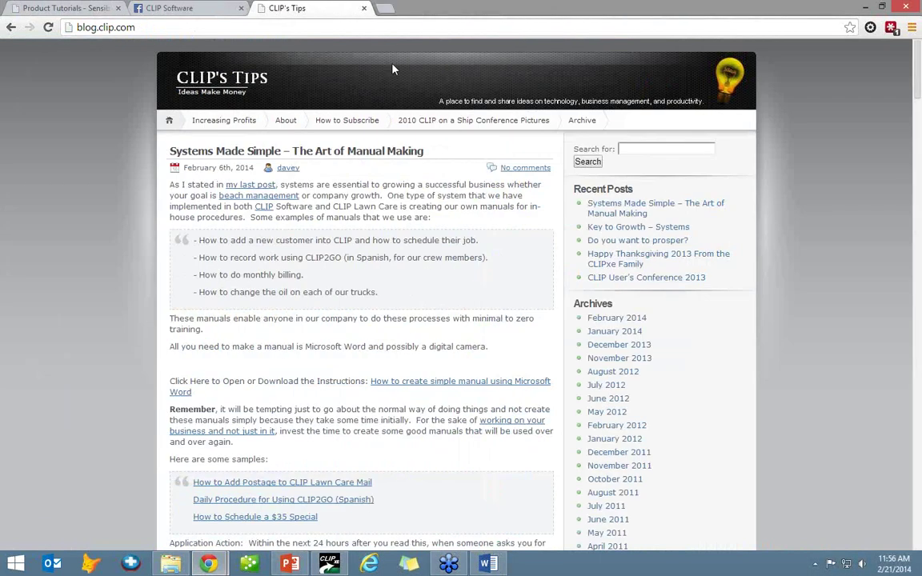